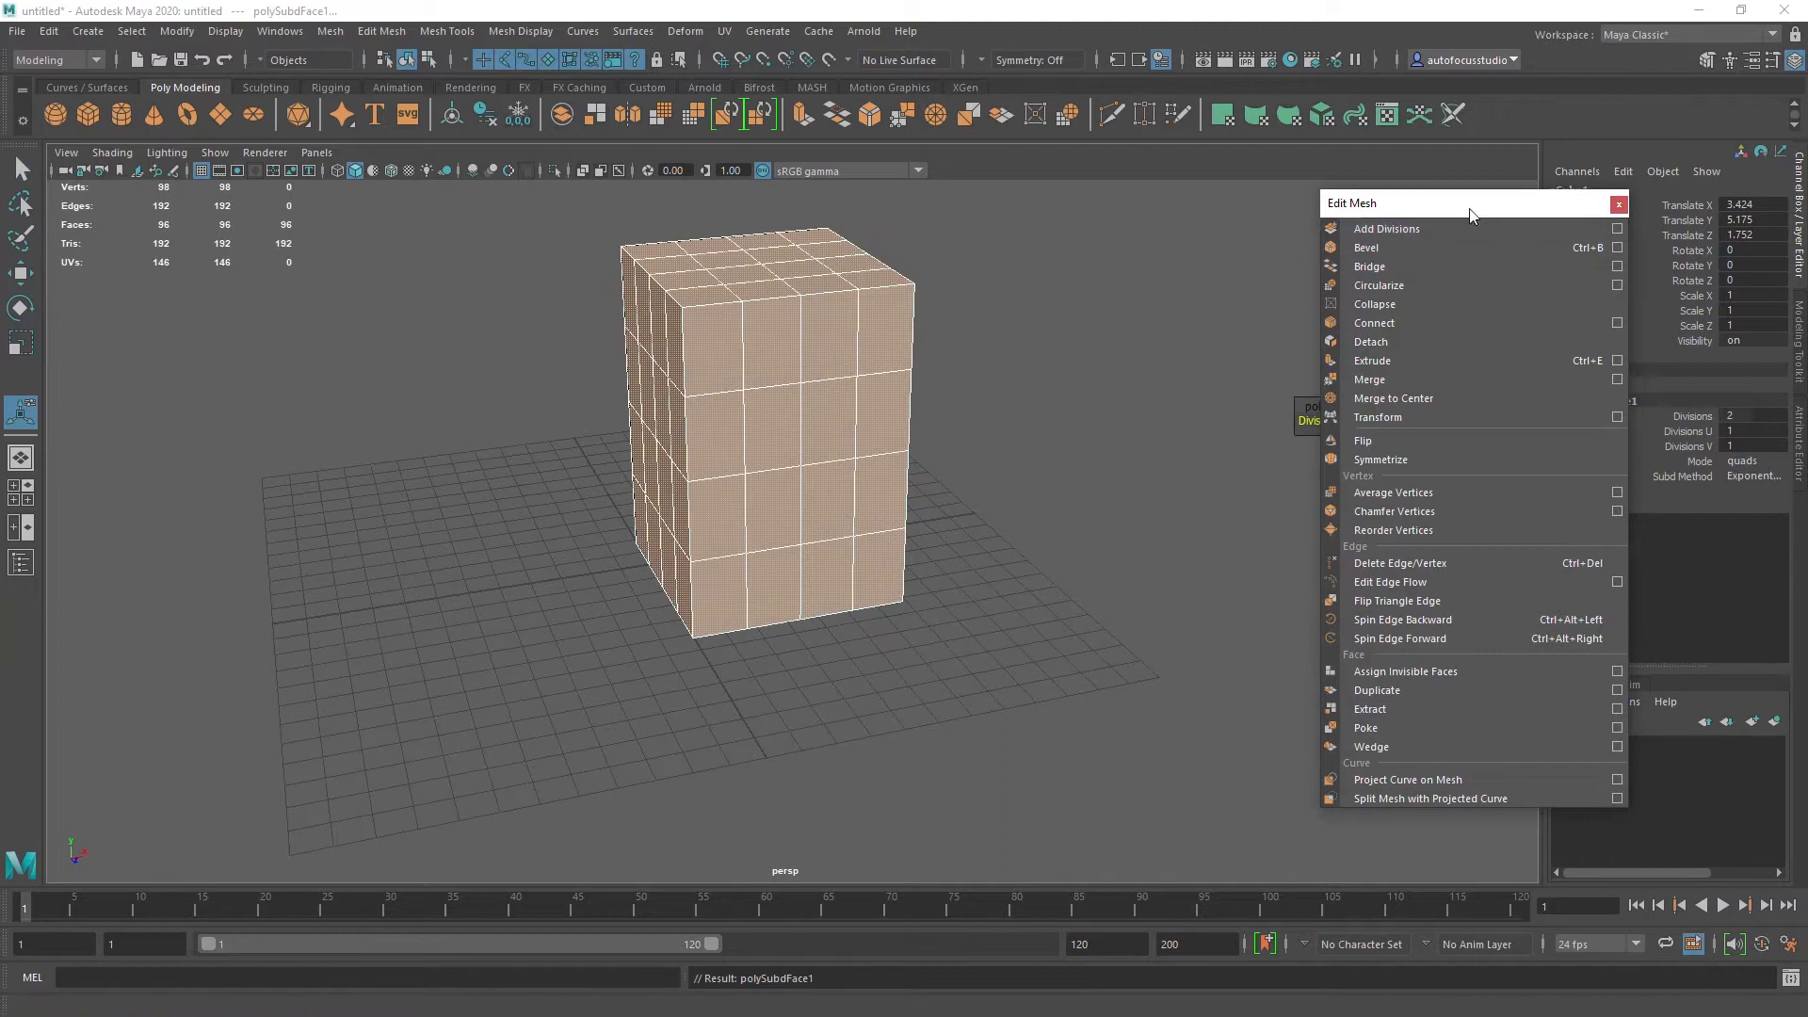
Step: Set the Divisions of the cube's face subdivision to 3 and inspect the denser mesh
left_click_drag(1485, 209, 1165, 624)
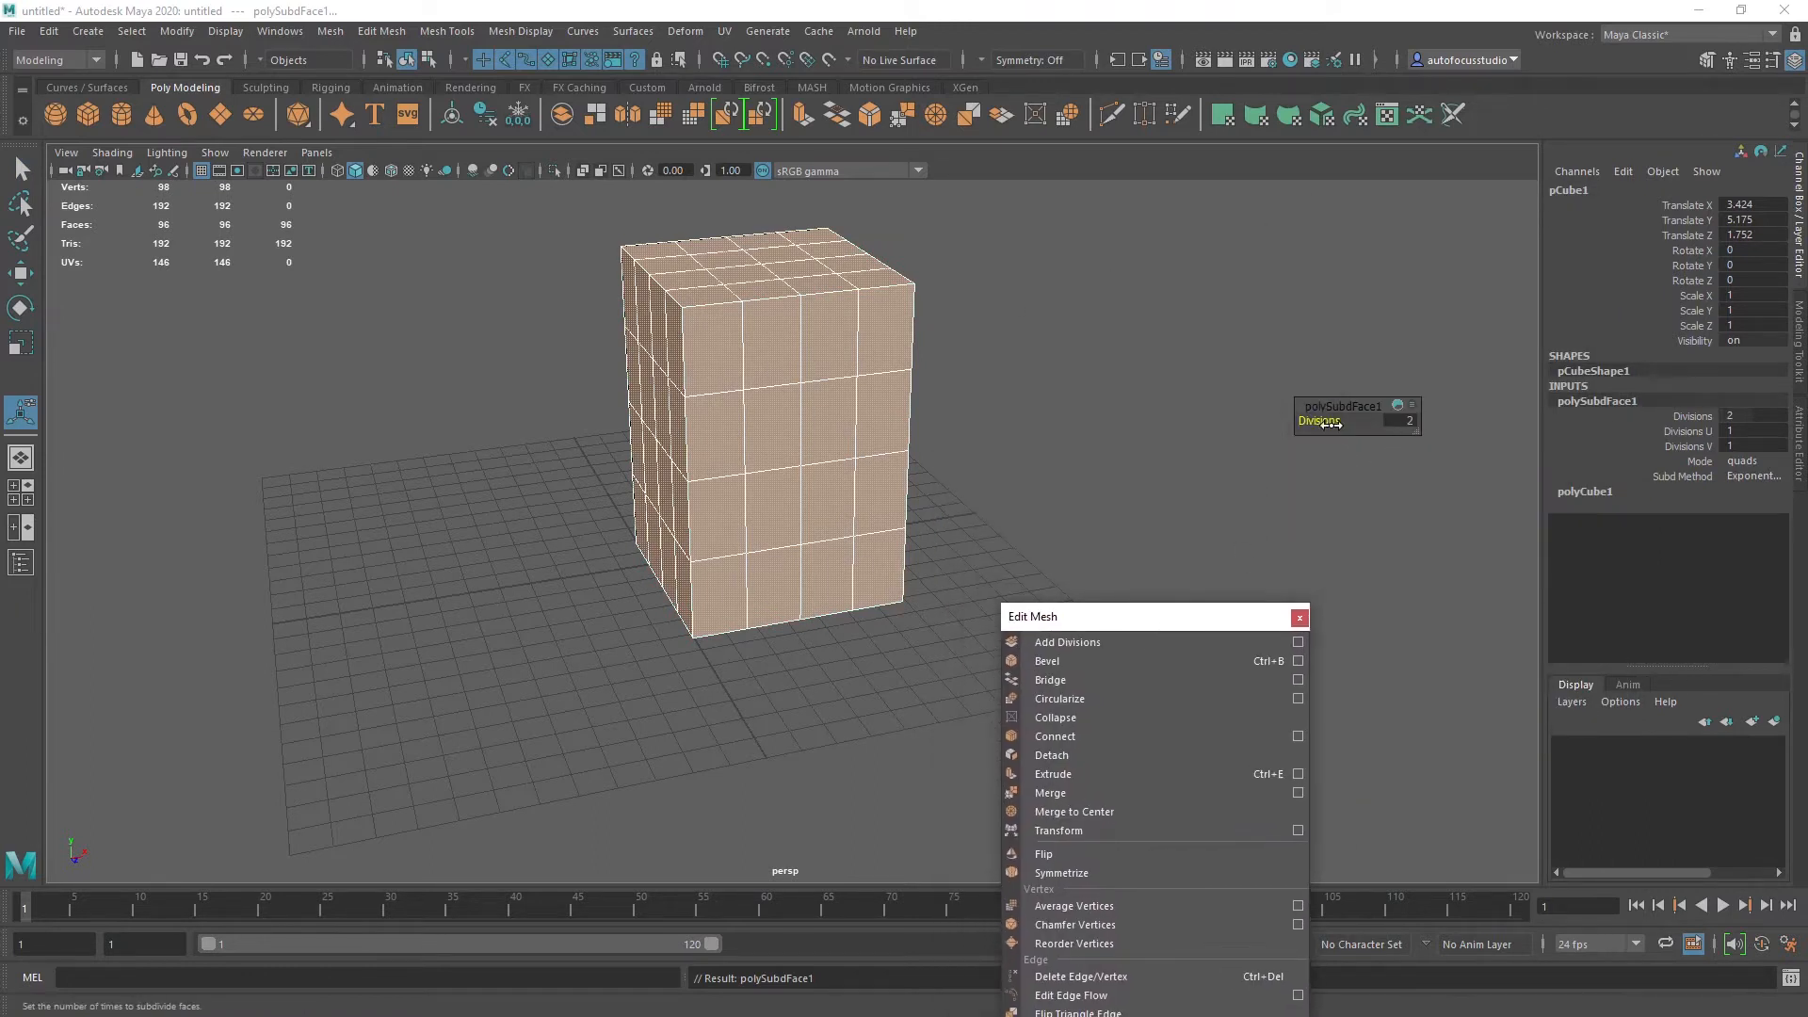
left_click_drag(899, 433, 1104, 420, "alt")
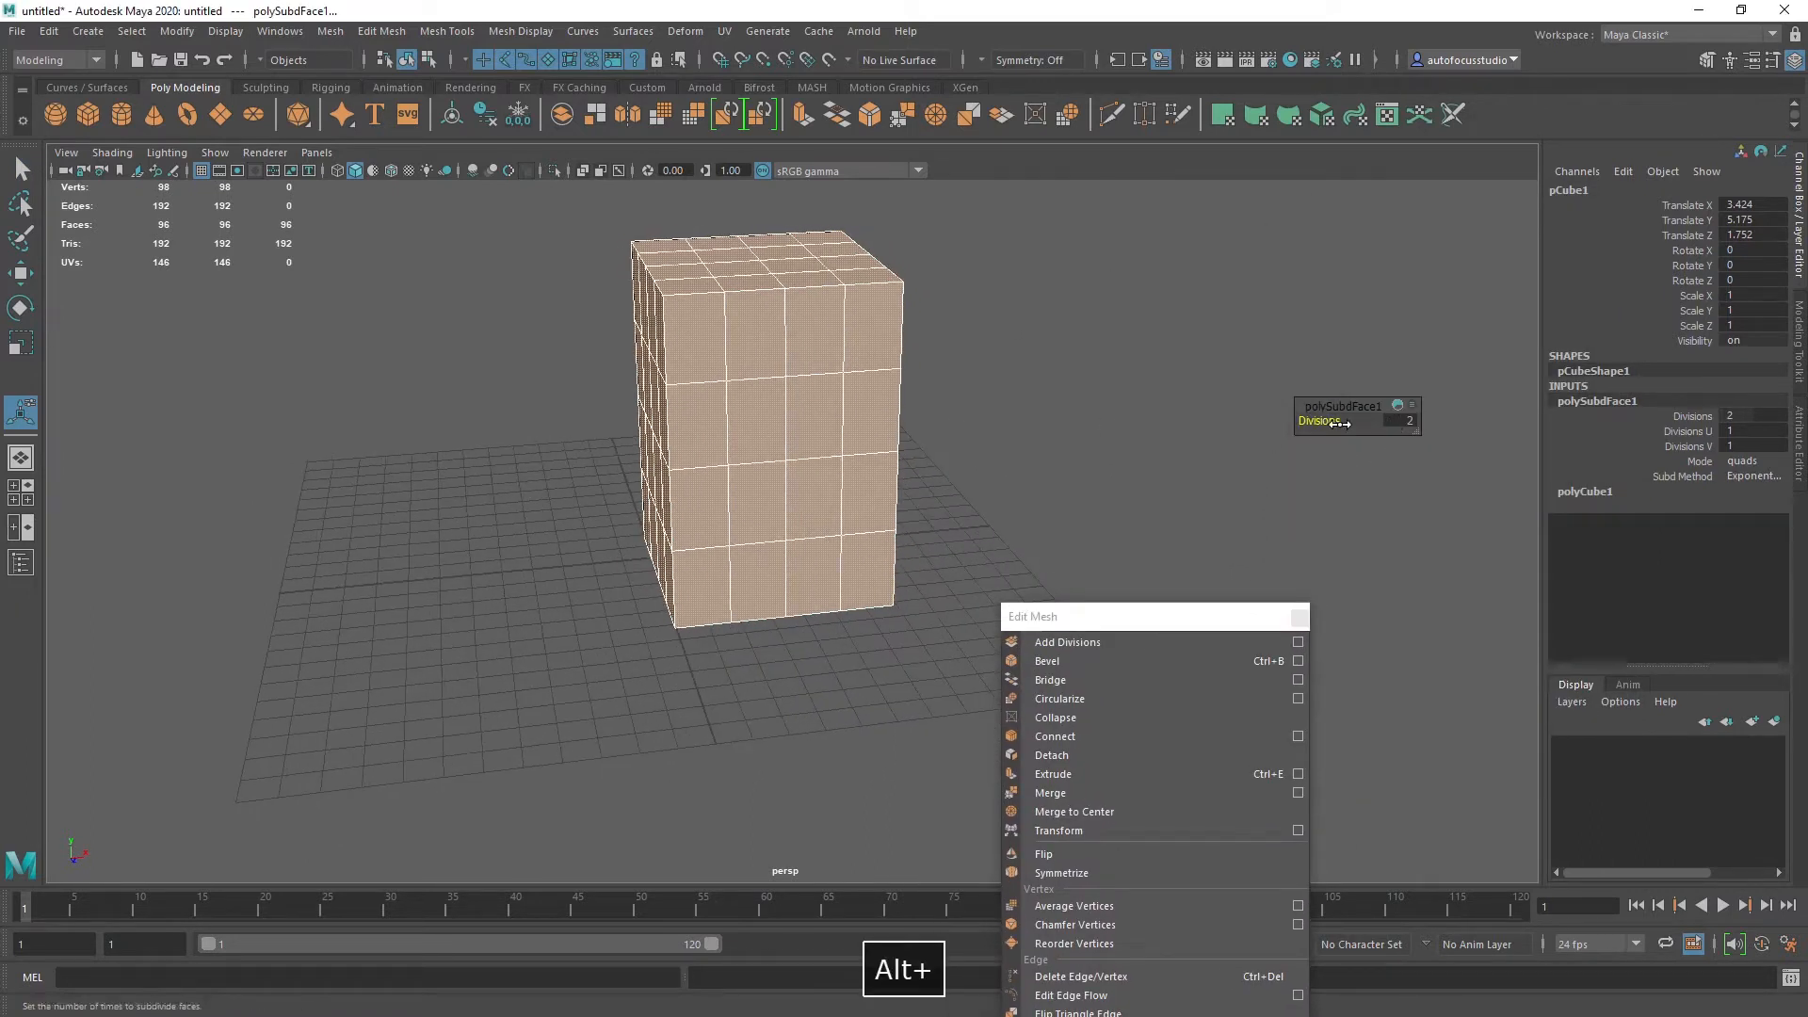
left_click_drag(1332, 423, 1345, 426)
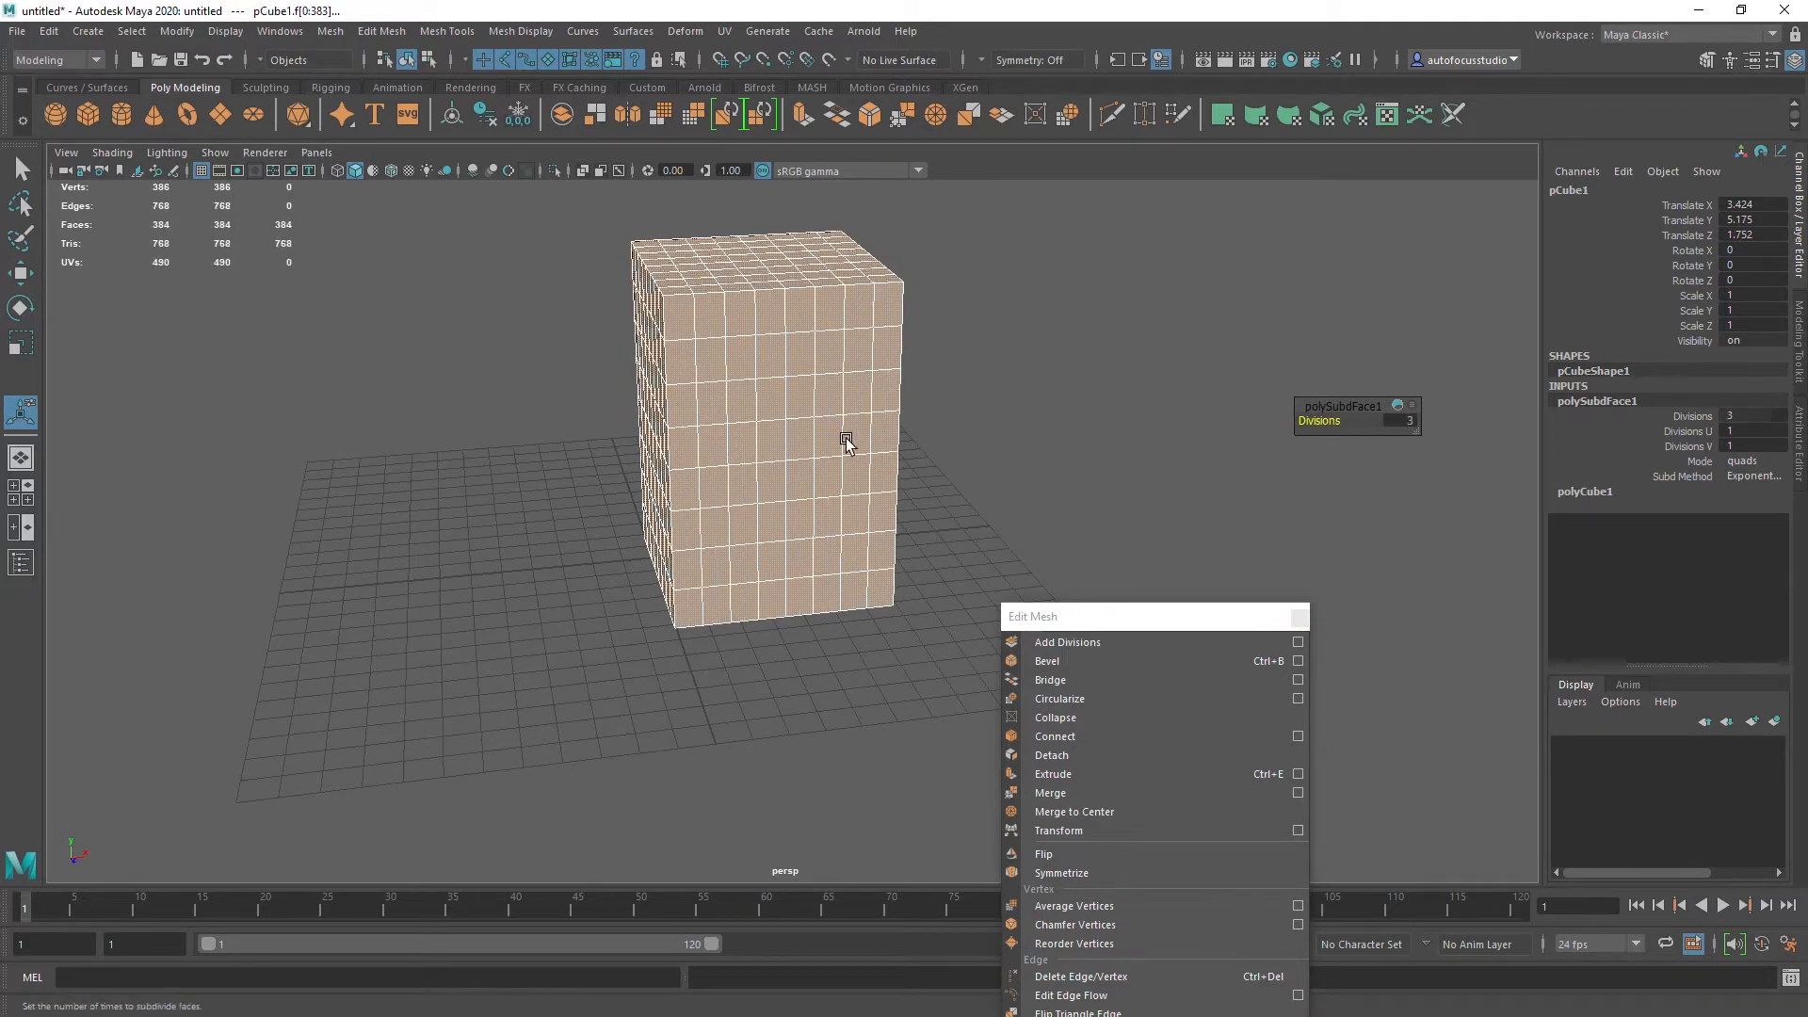
left_click_drag(844, 438, 952, 431, "alt")
right_click_drag(952, 431, 1052, 546, "alt")
left_click_drag(955, 480, 1006, 477, "alt")
left_click_drag(714, 423, 710, 217, "alt")
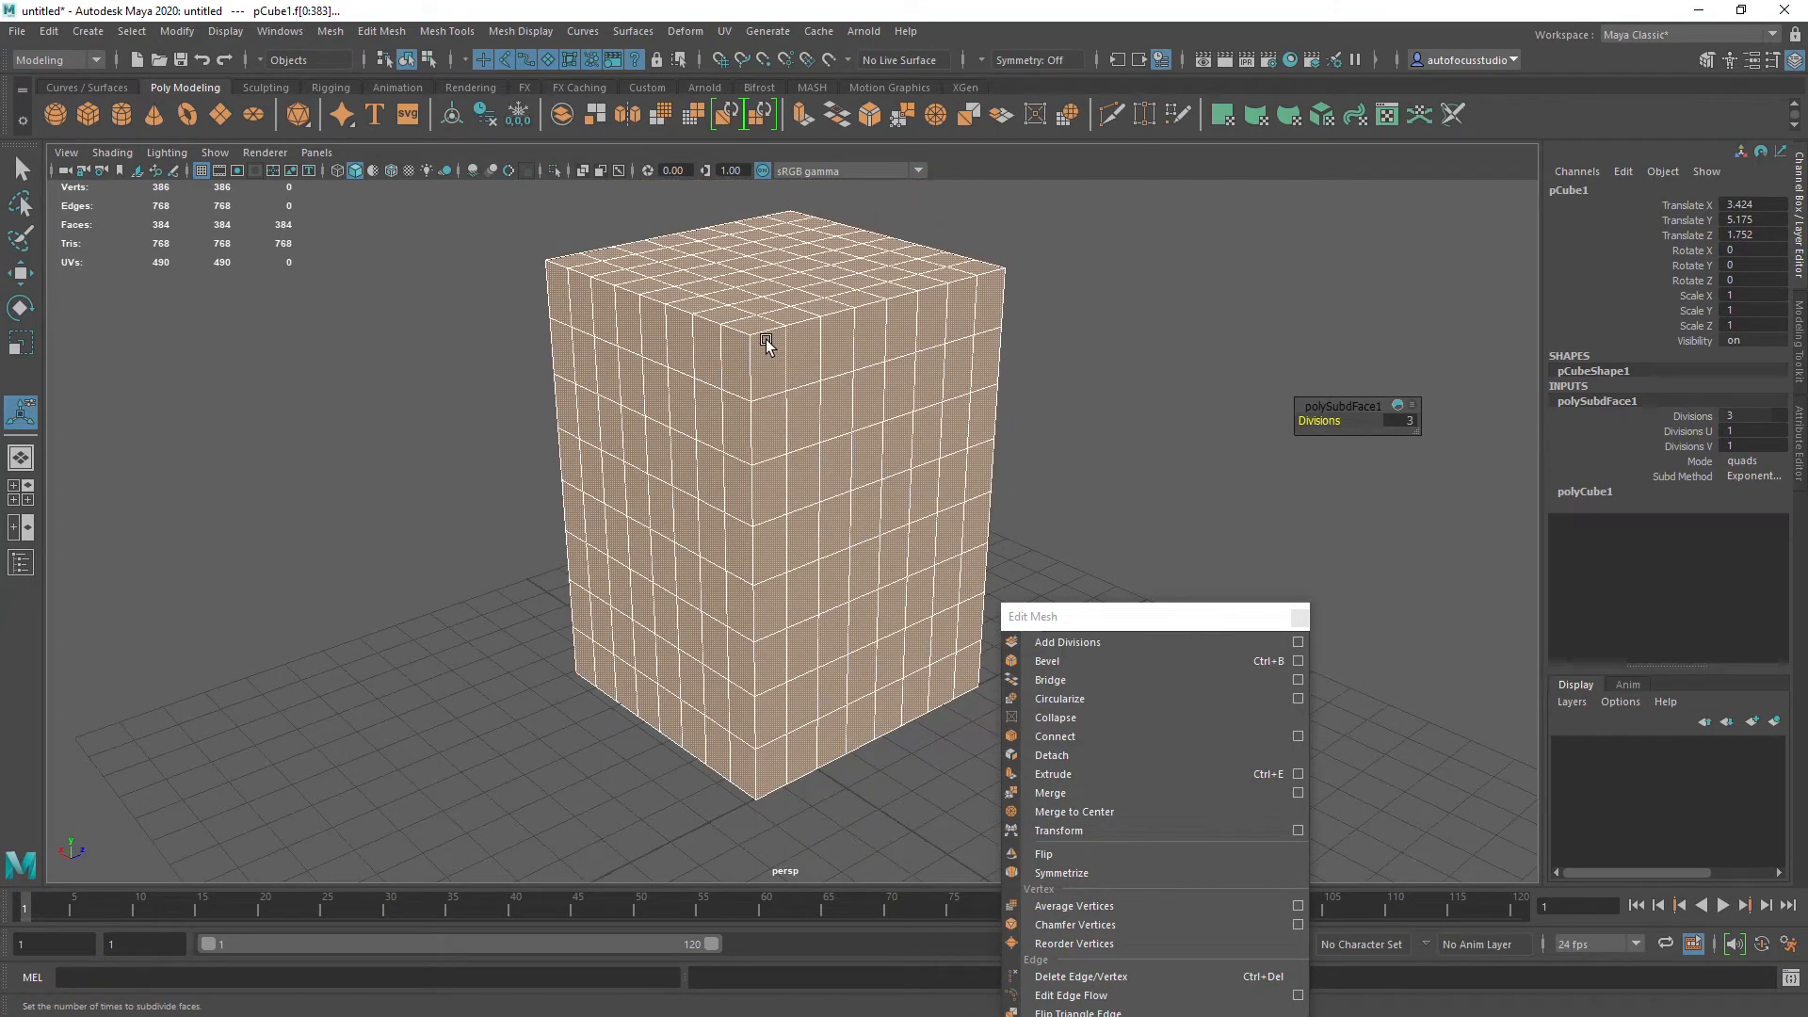
left_click(333, 36)
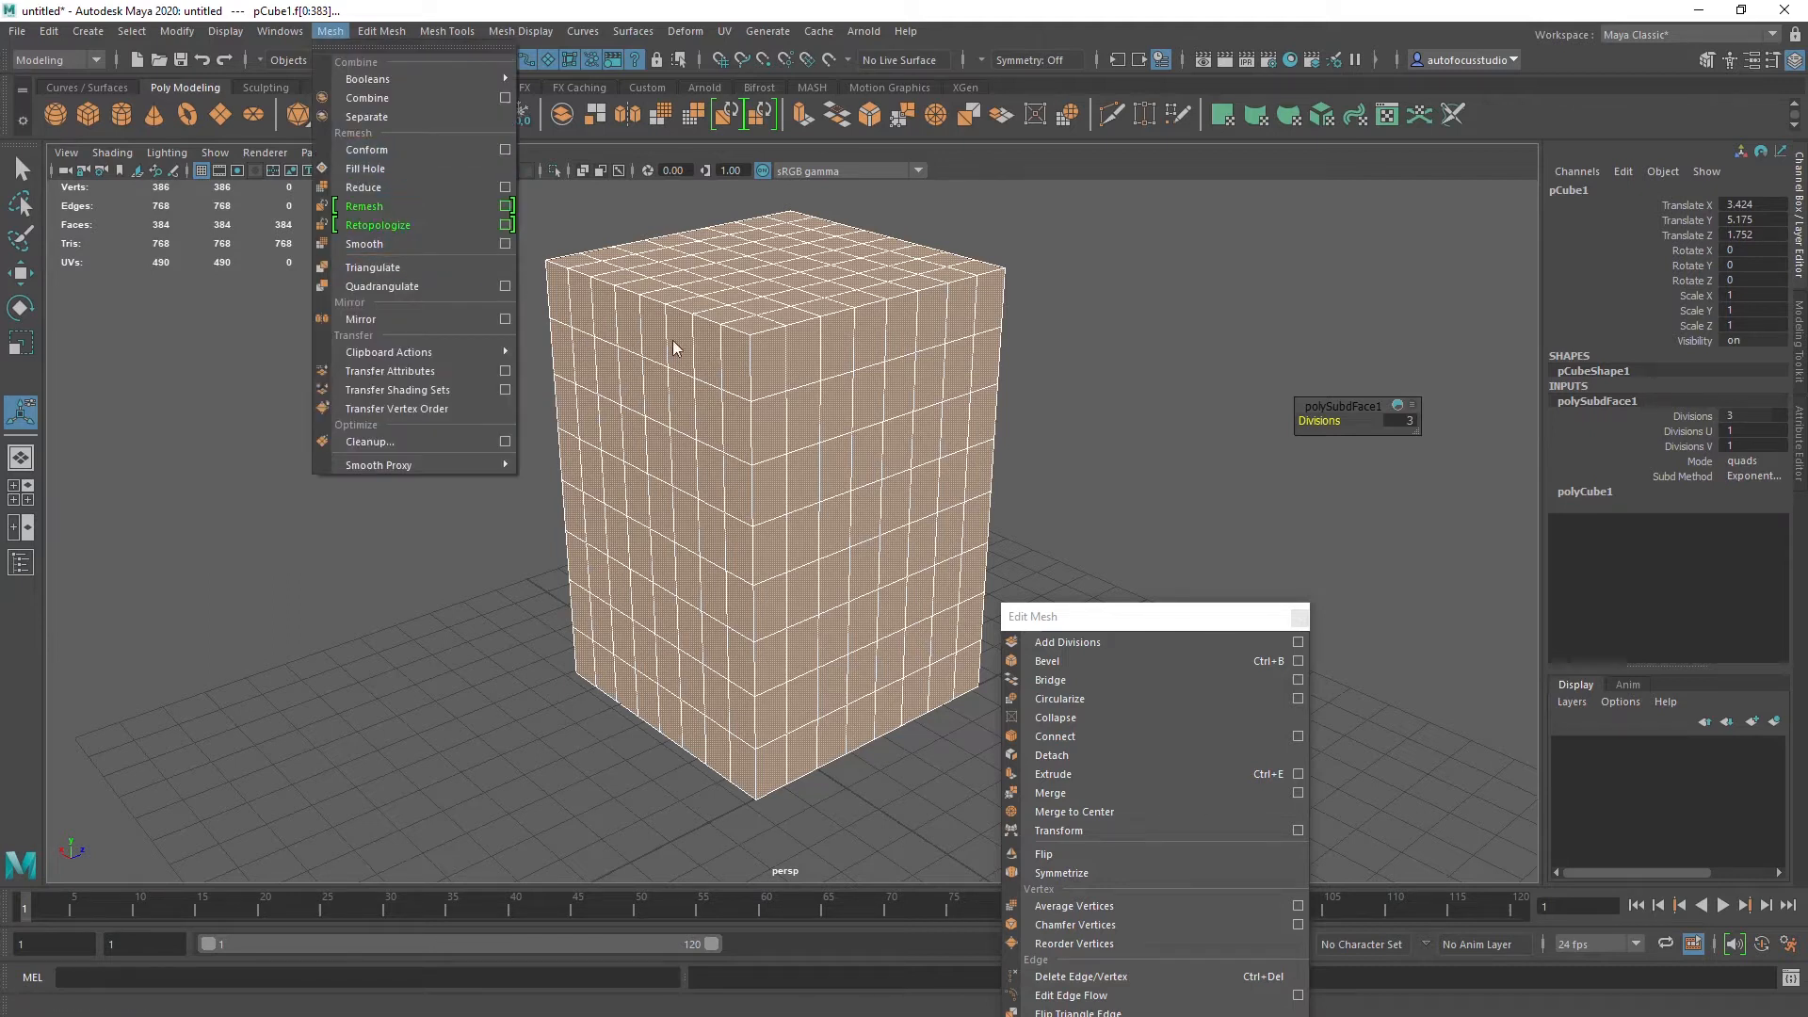
left_click(480, 7)
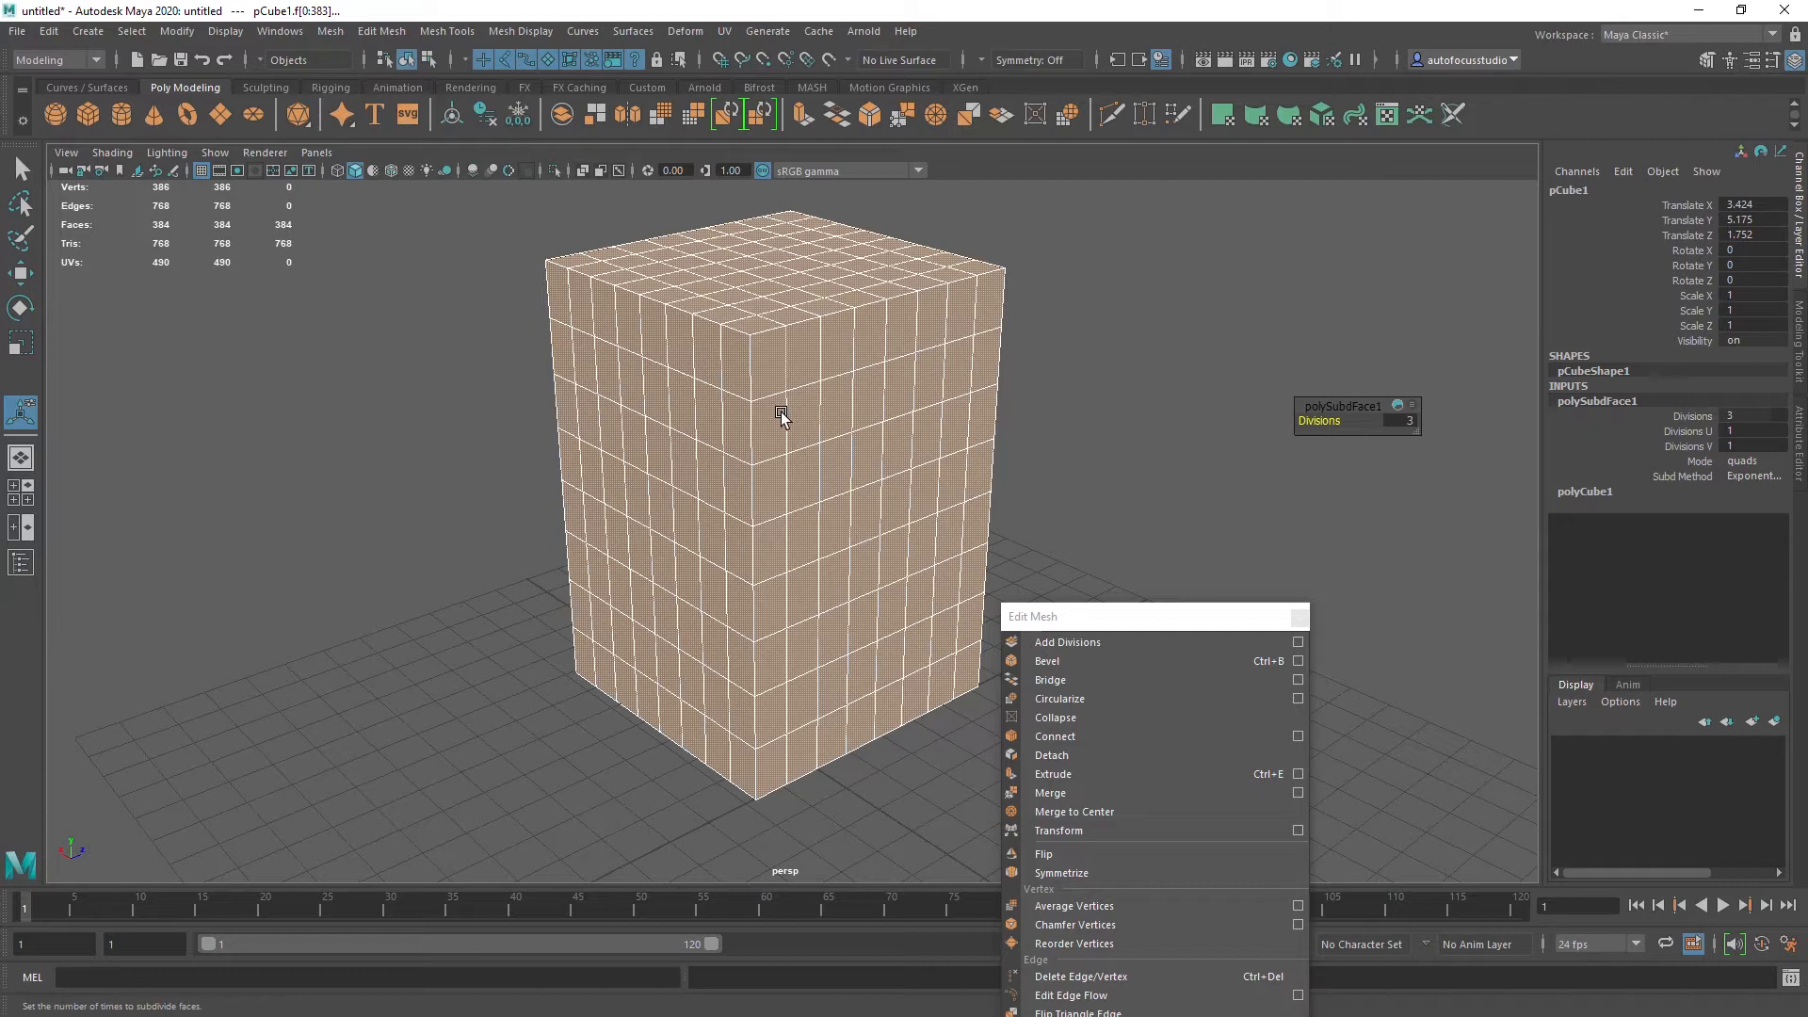
Step: Set the cube's Divisions to 1 and compare its smooth preview with the unsmoothed display
left_click_drag(1318, 421, 1302, 422)
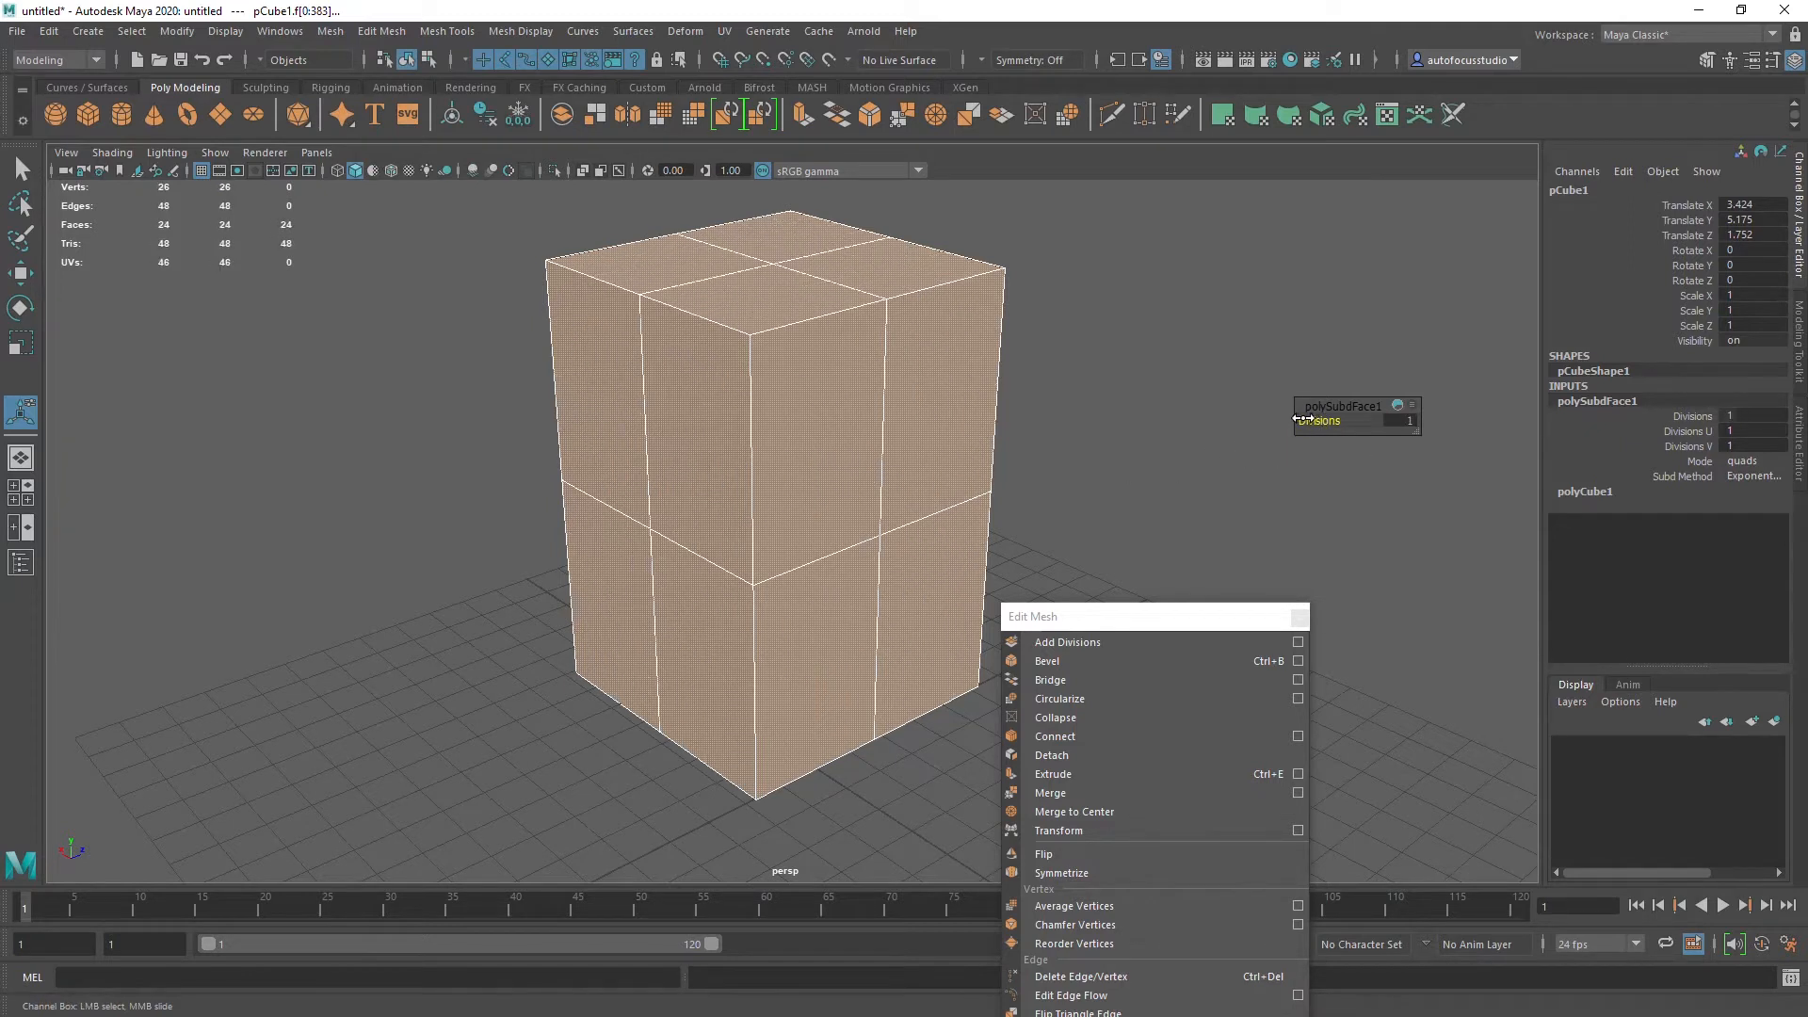
left_click(330, 31)
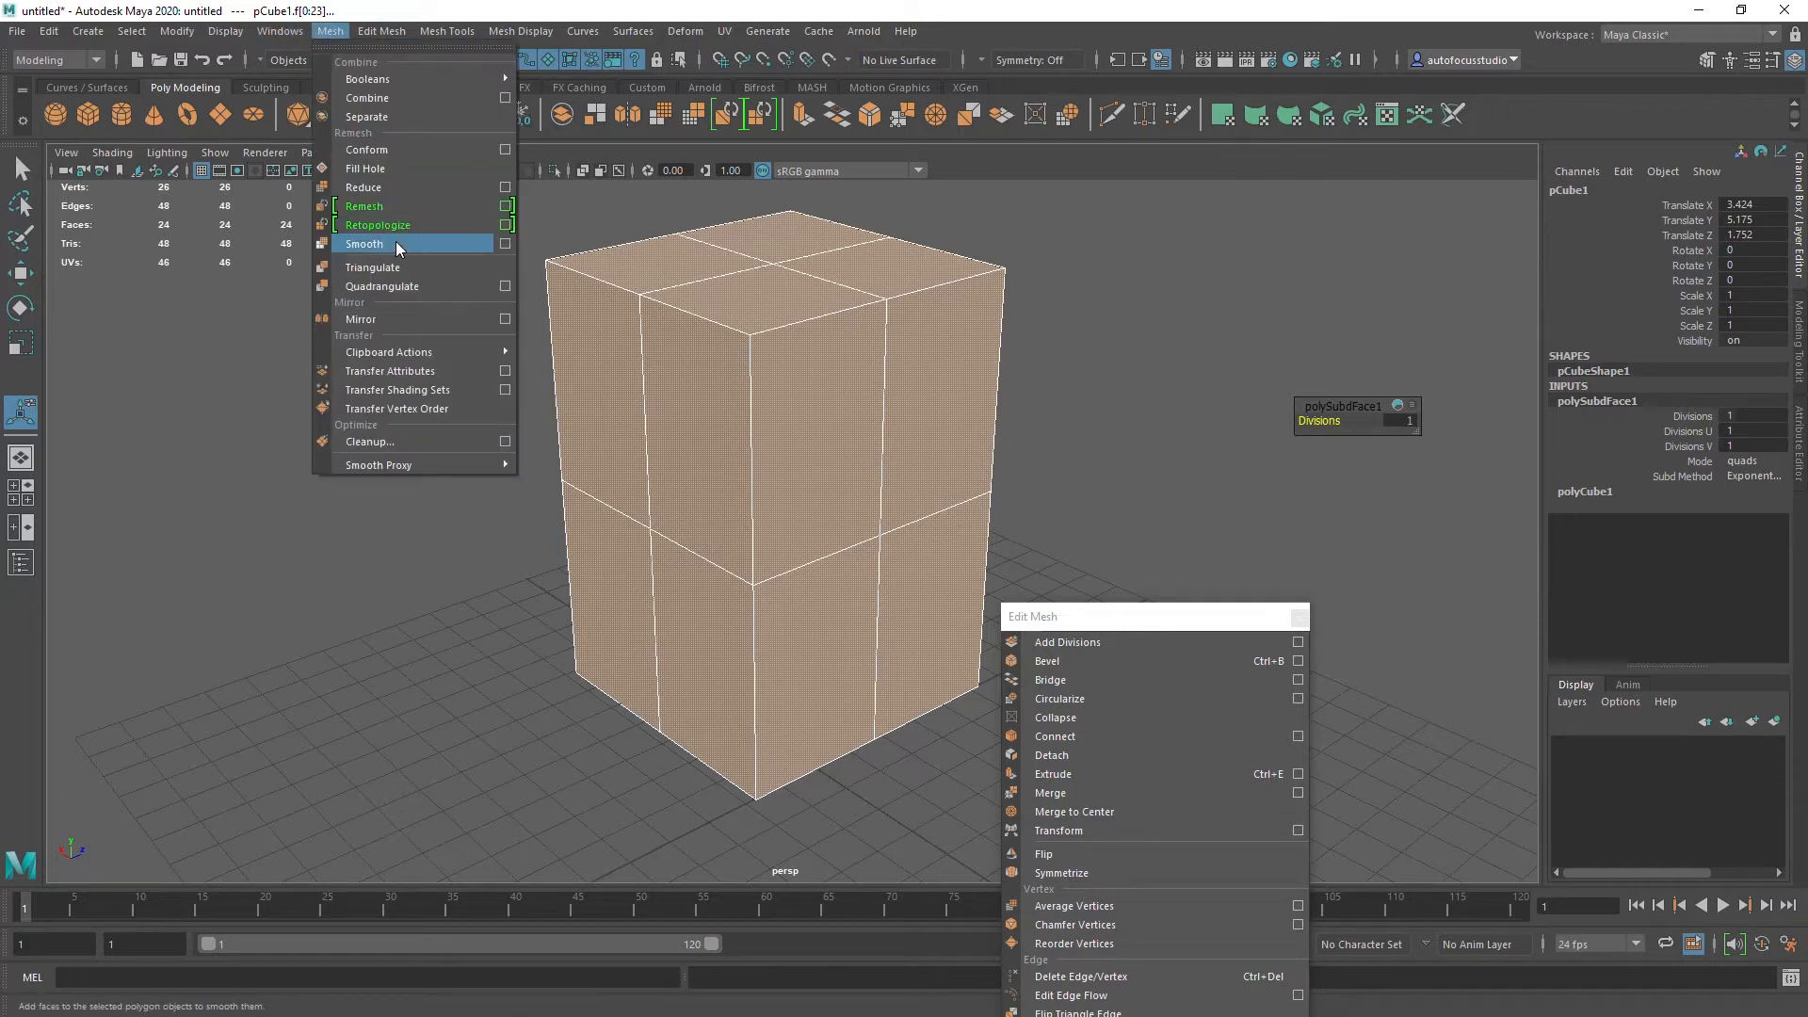
left_click(626, 16)
key("3")
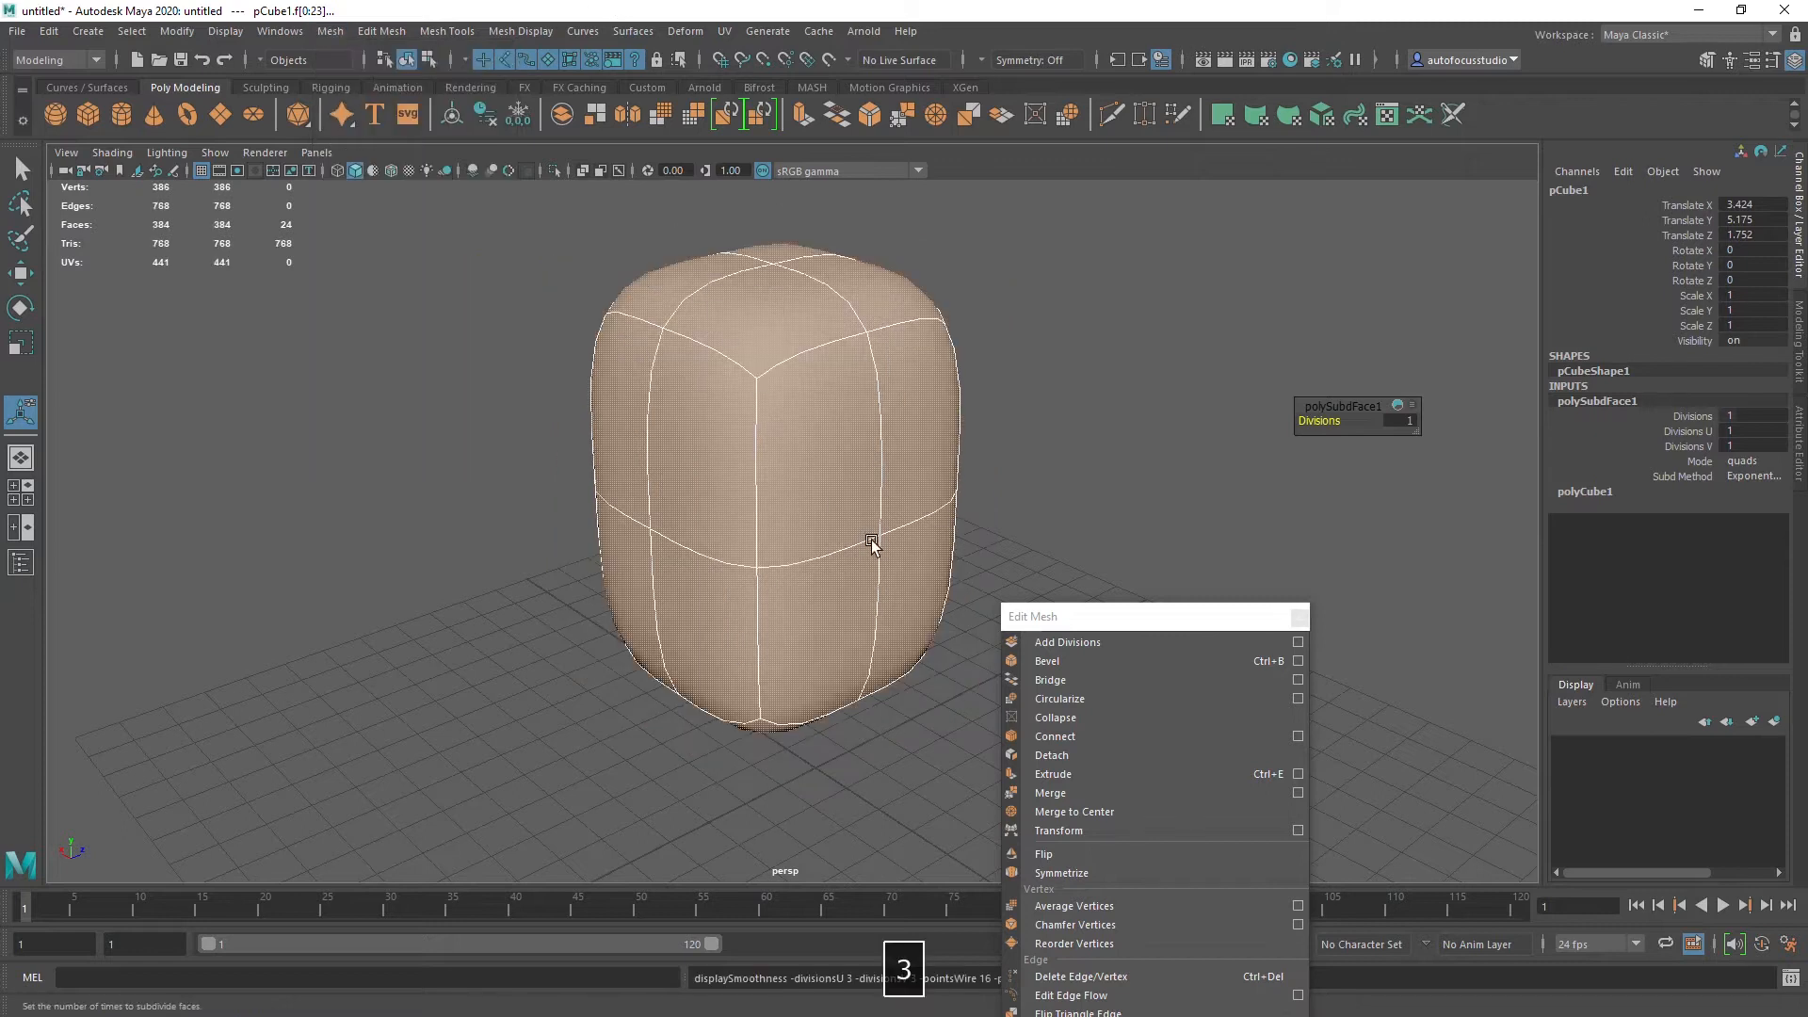
key("1")
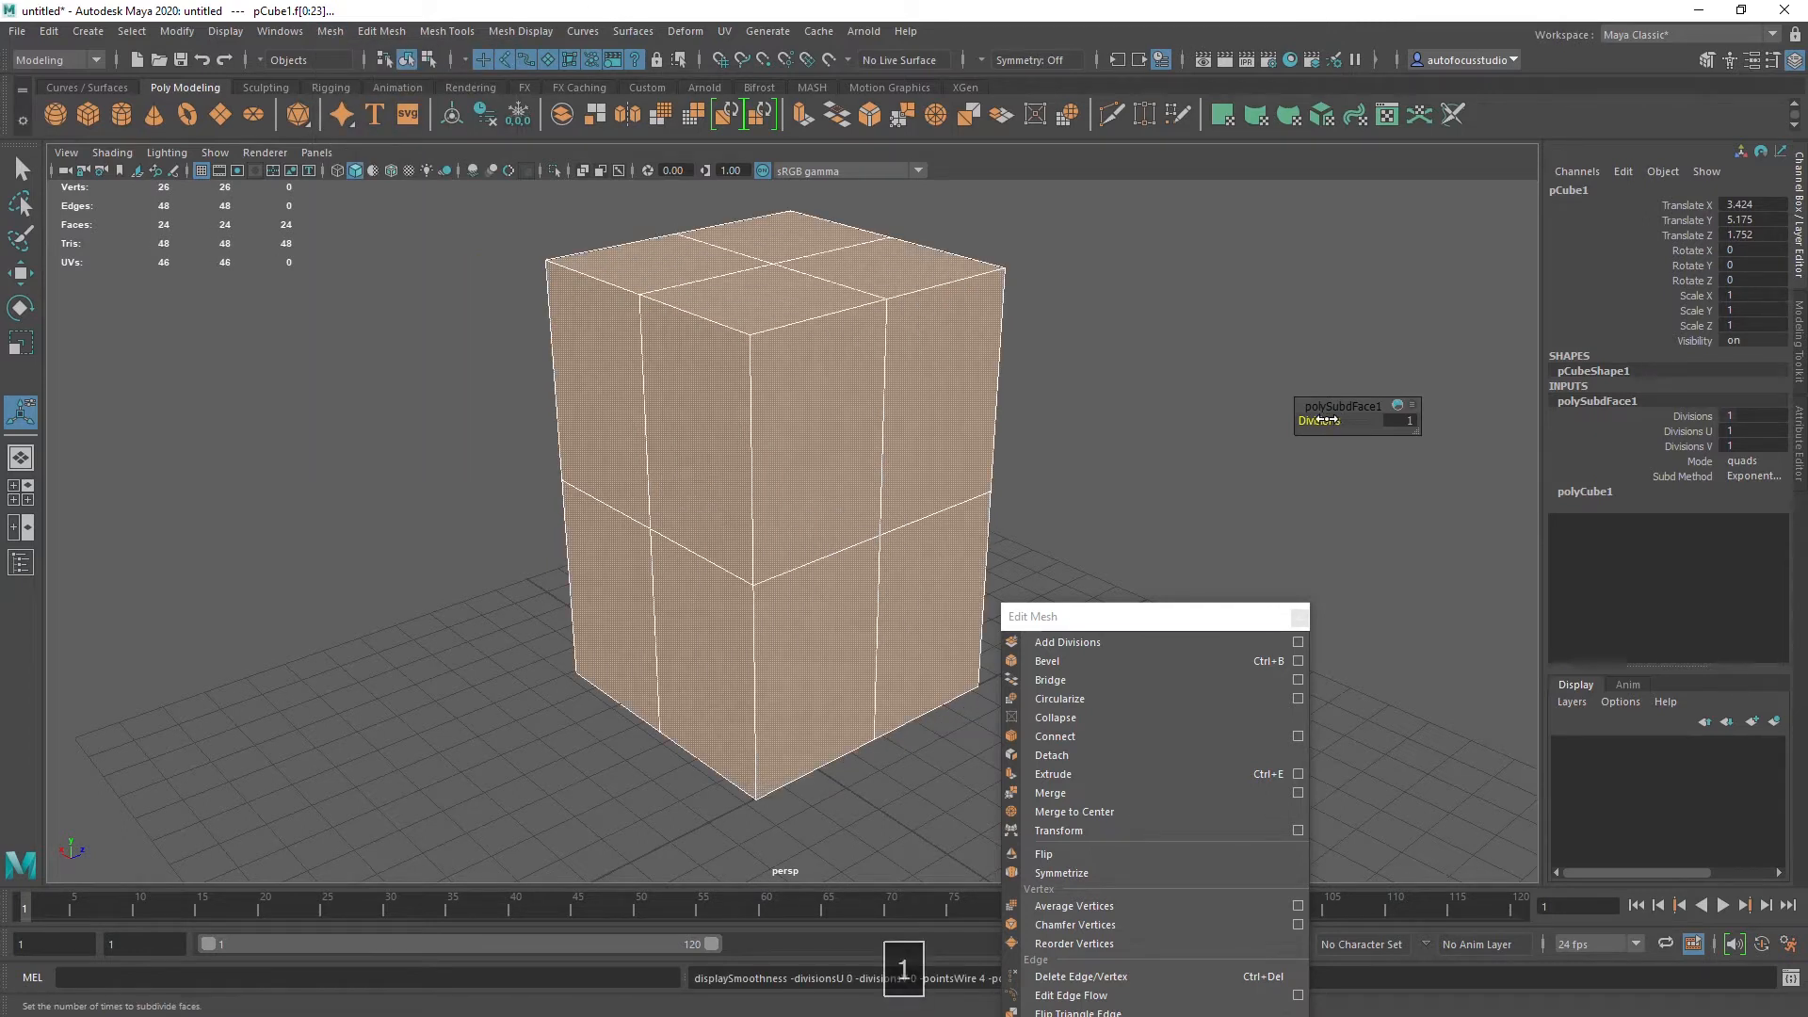
Step: Raise the cube's Divisions to 3, and settle on 2
left_click_drag(1326, 420, 1384, 420)
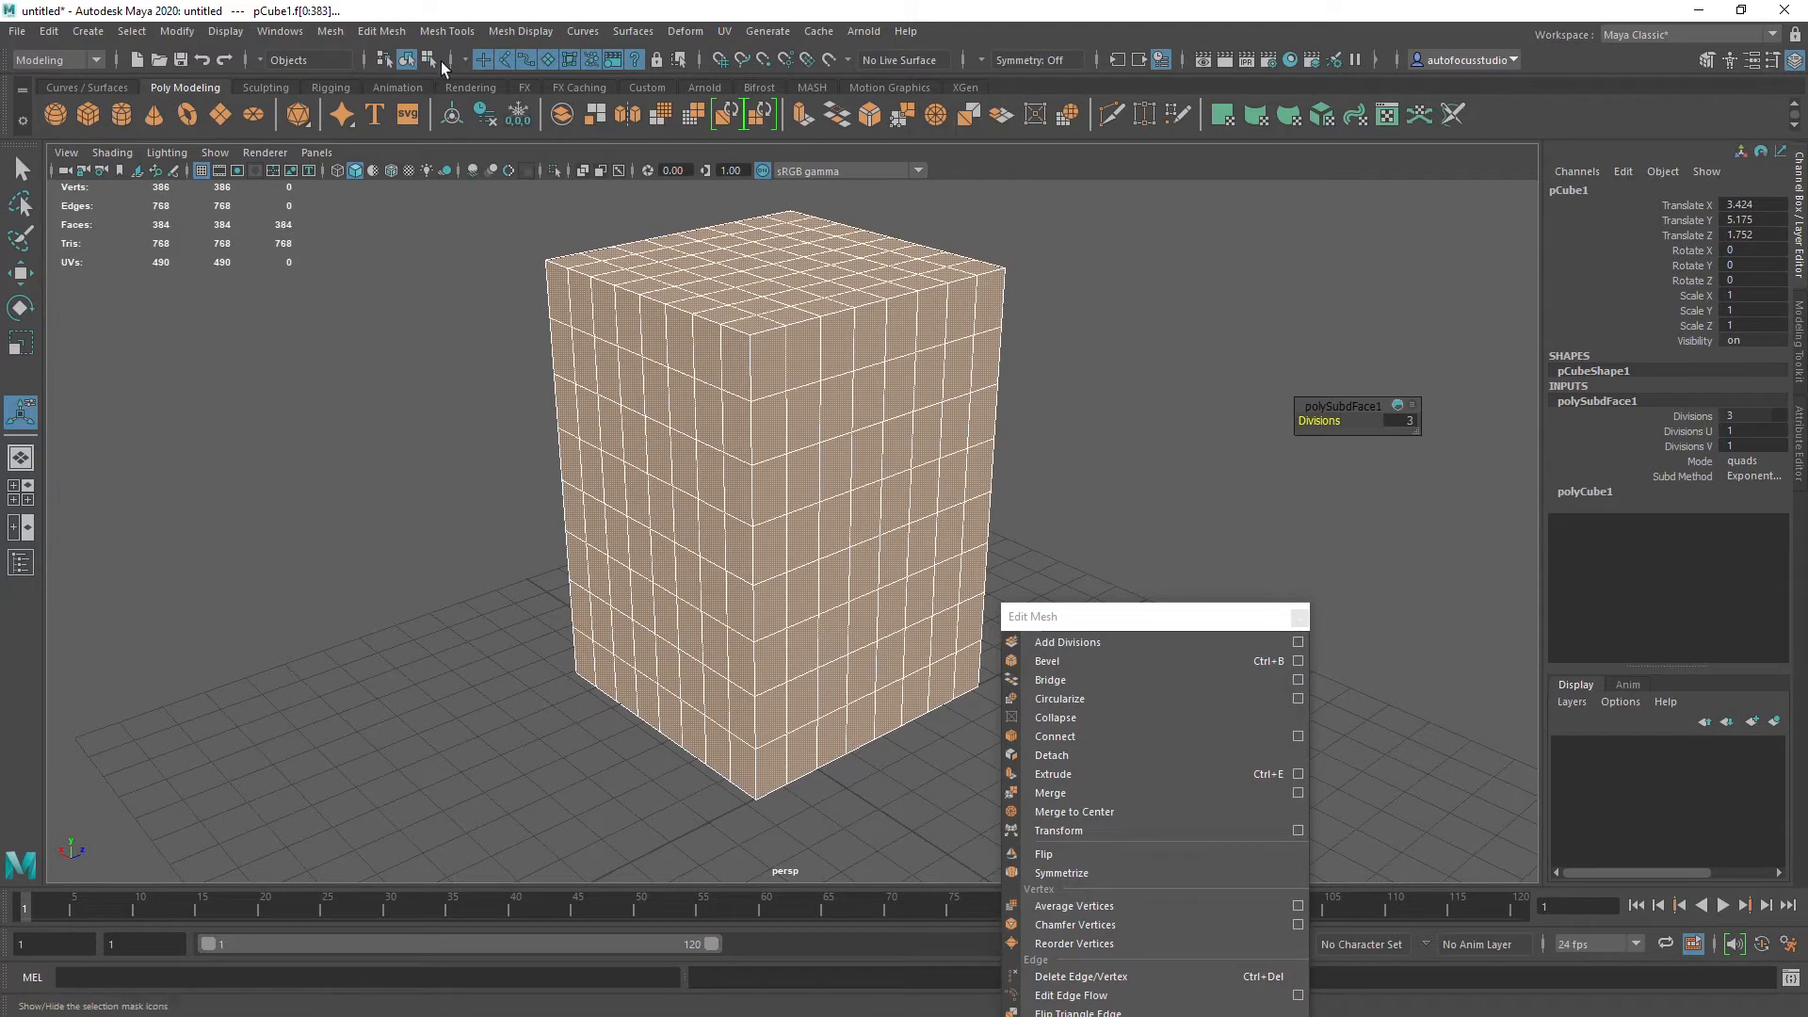
left_click(400, 30)
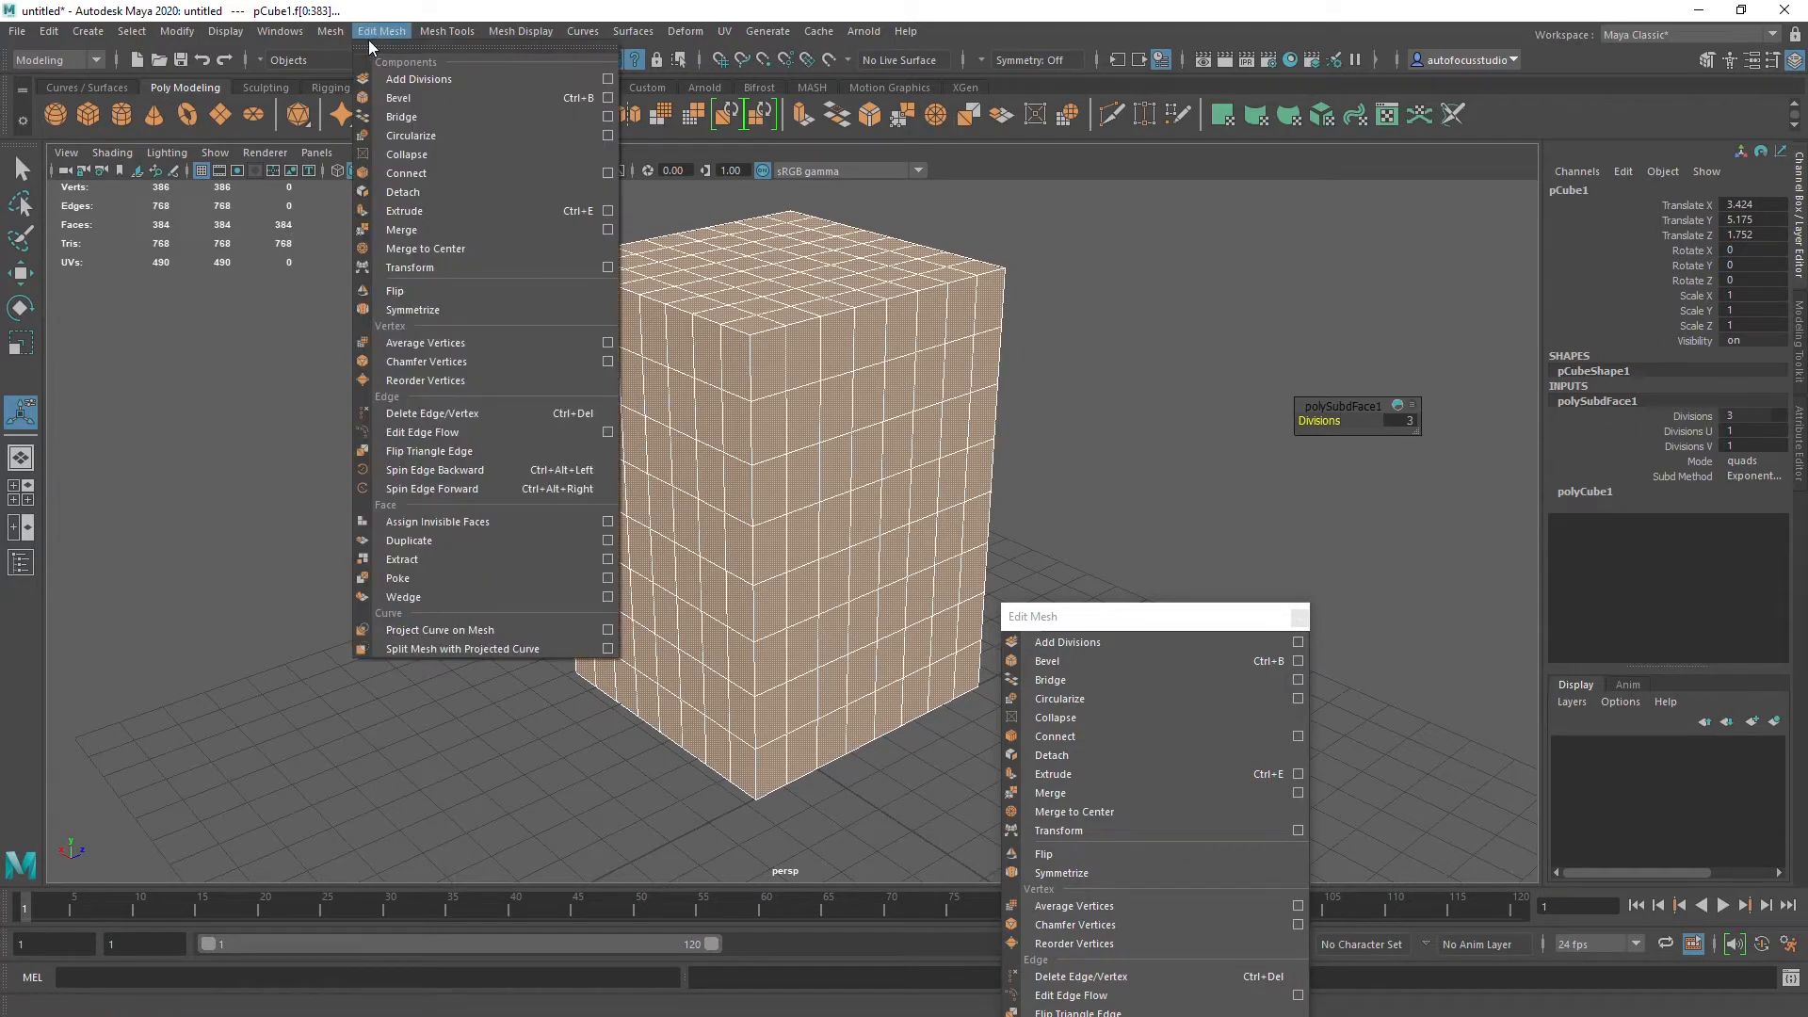
left_click(981, 4)
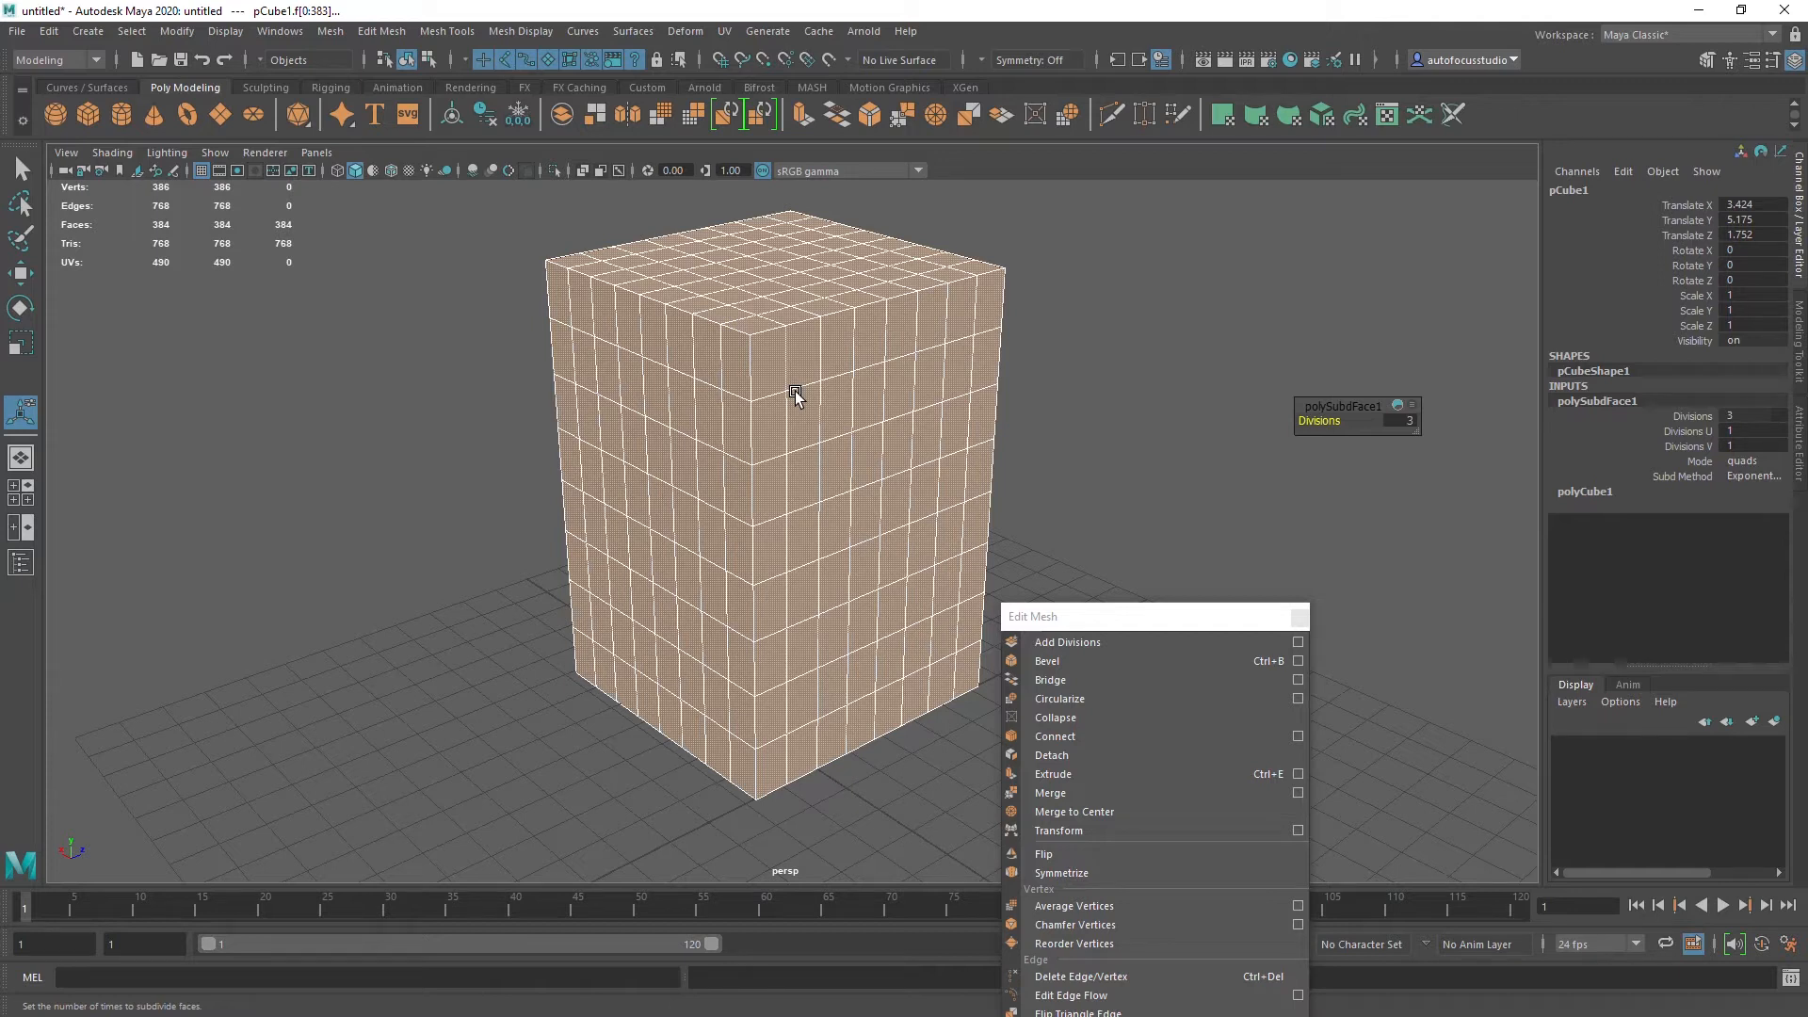
left_click_drag(1316, 420, 1309, 421)
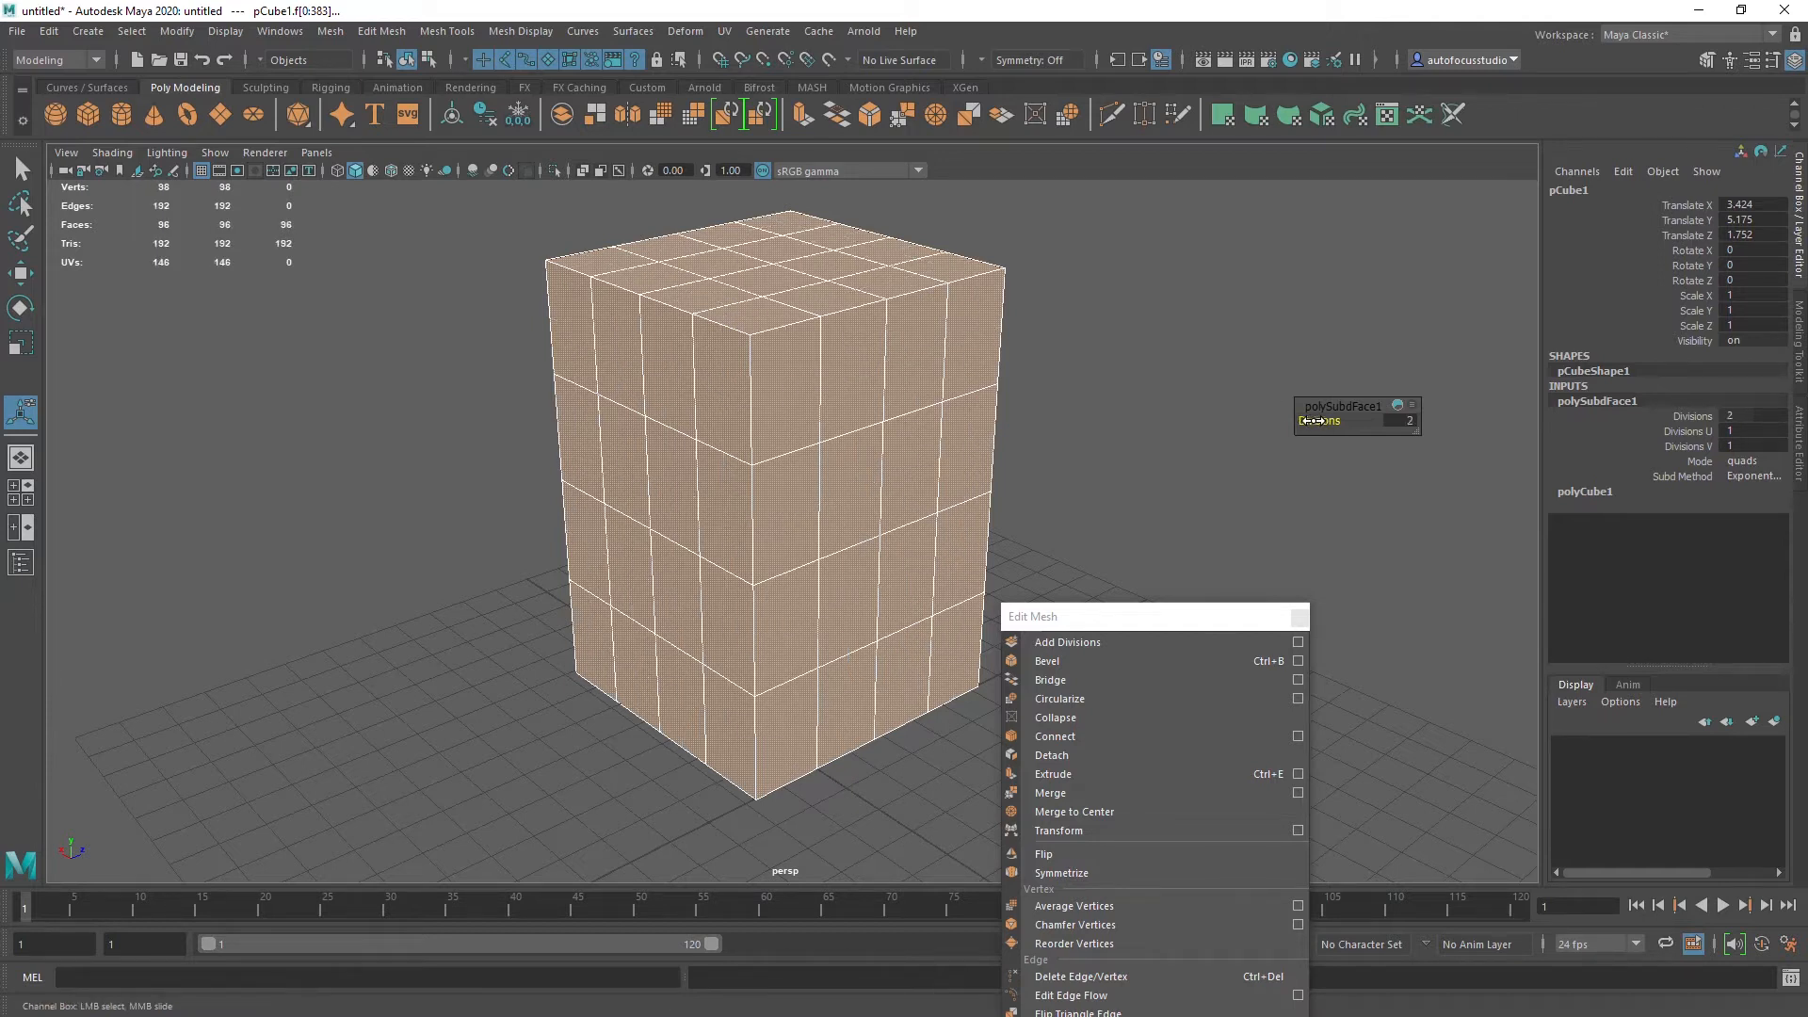
Step: Select a single face in the top row of the cube's side and add divisions to only that face
left_click(1114, 290)
left_click(809, 414)
right_click_drag(862, 350, 857, 402)
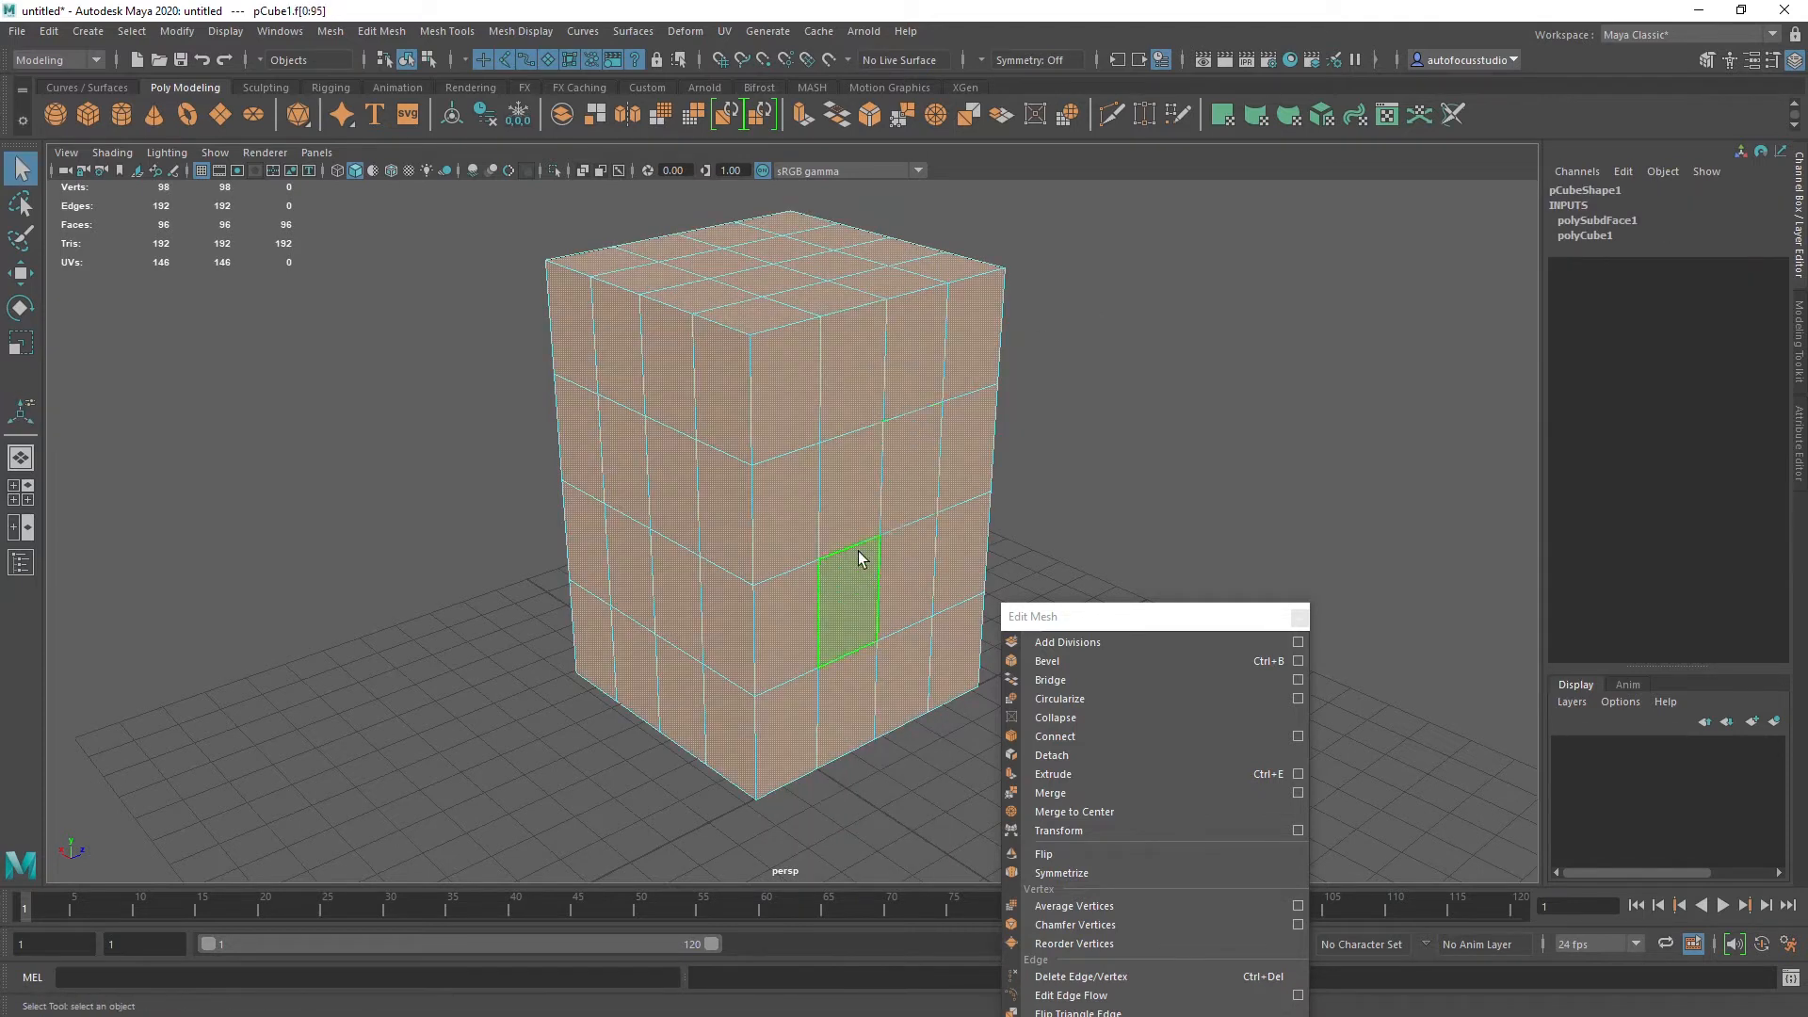
left_click_drag(857, 551, 853, 465, "alt")
left_click(777, 330)
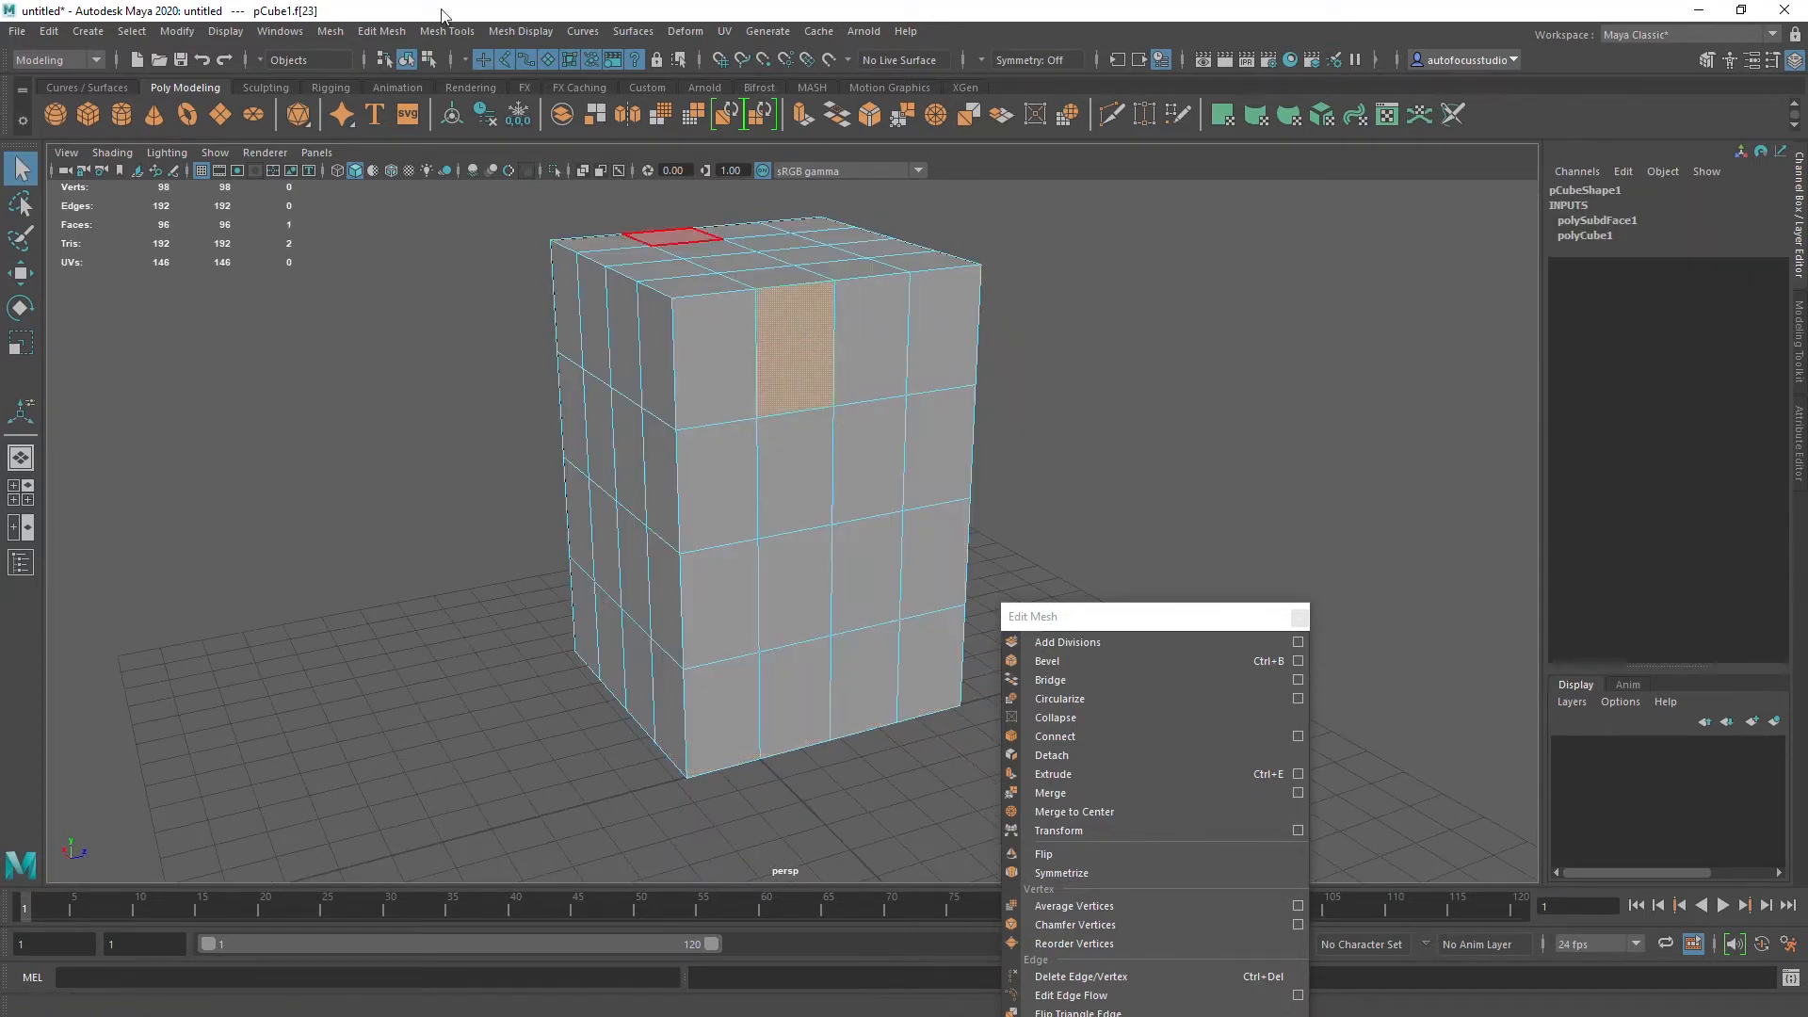
left_click(396, 32)
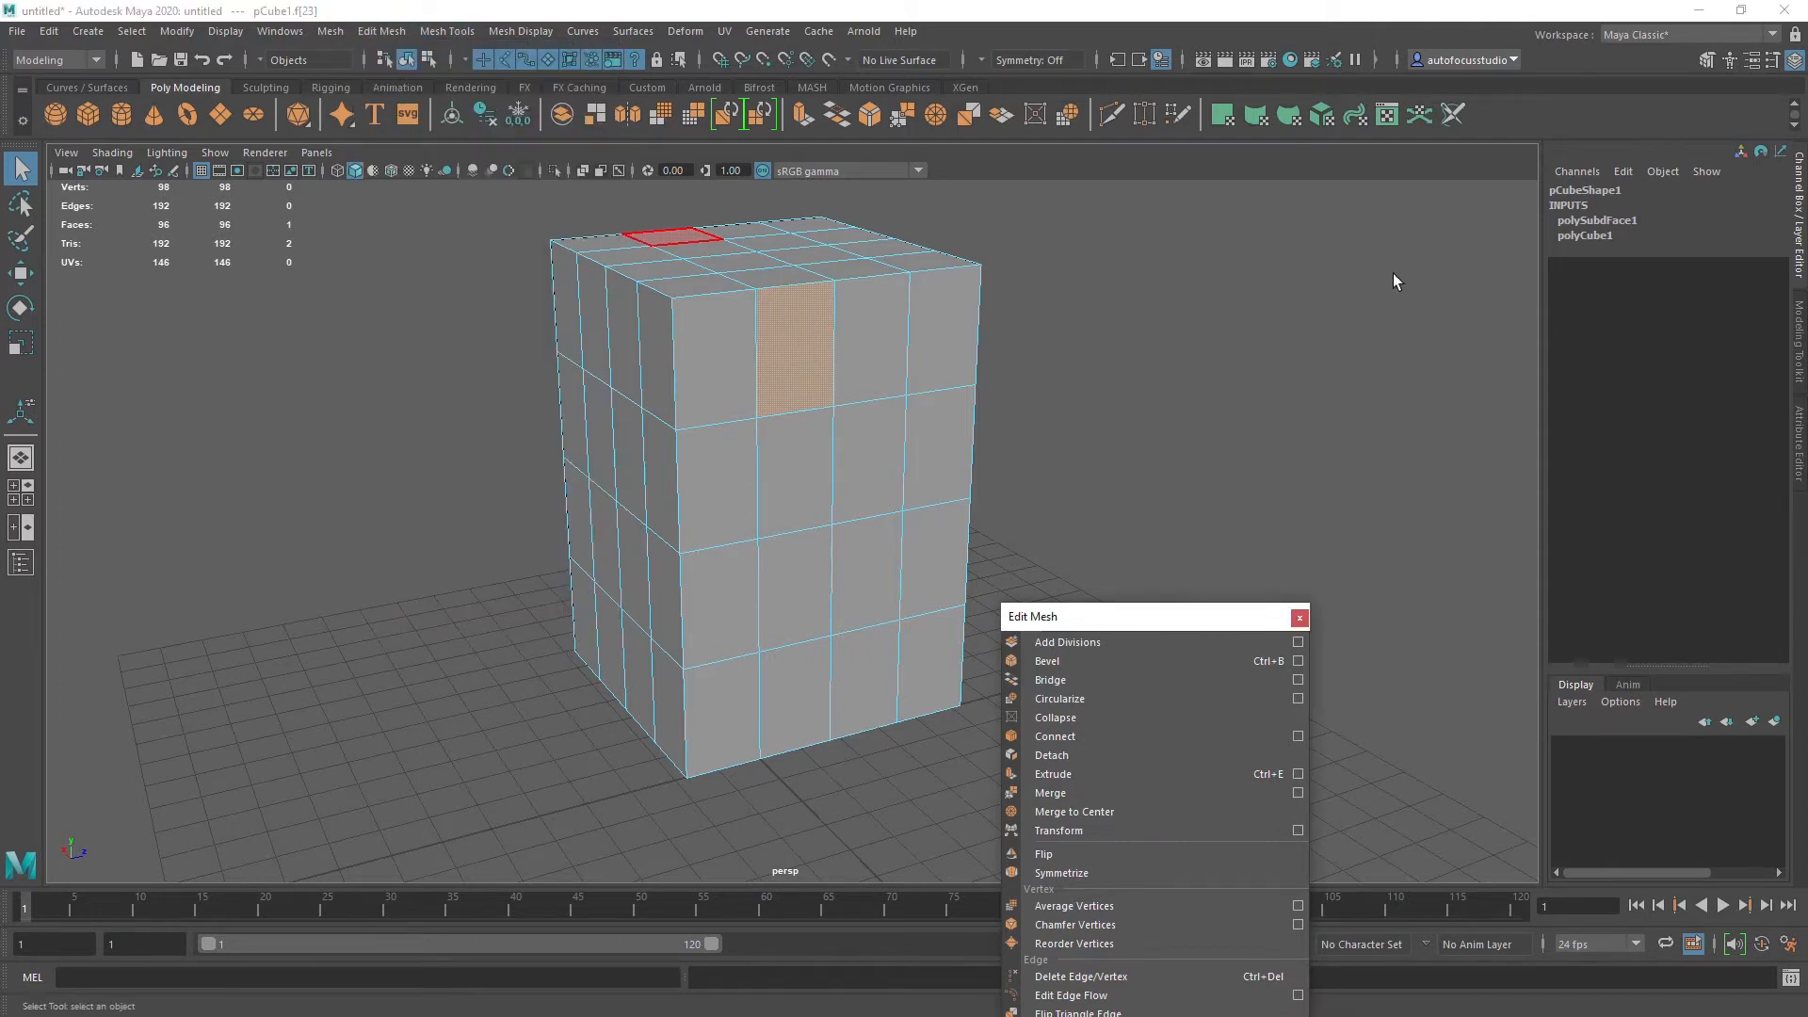
left_click_drag(1198, 621, 1390, 303)
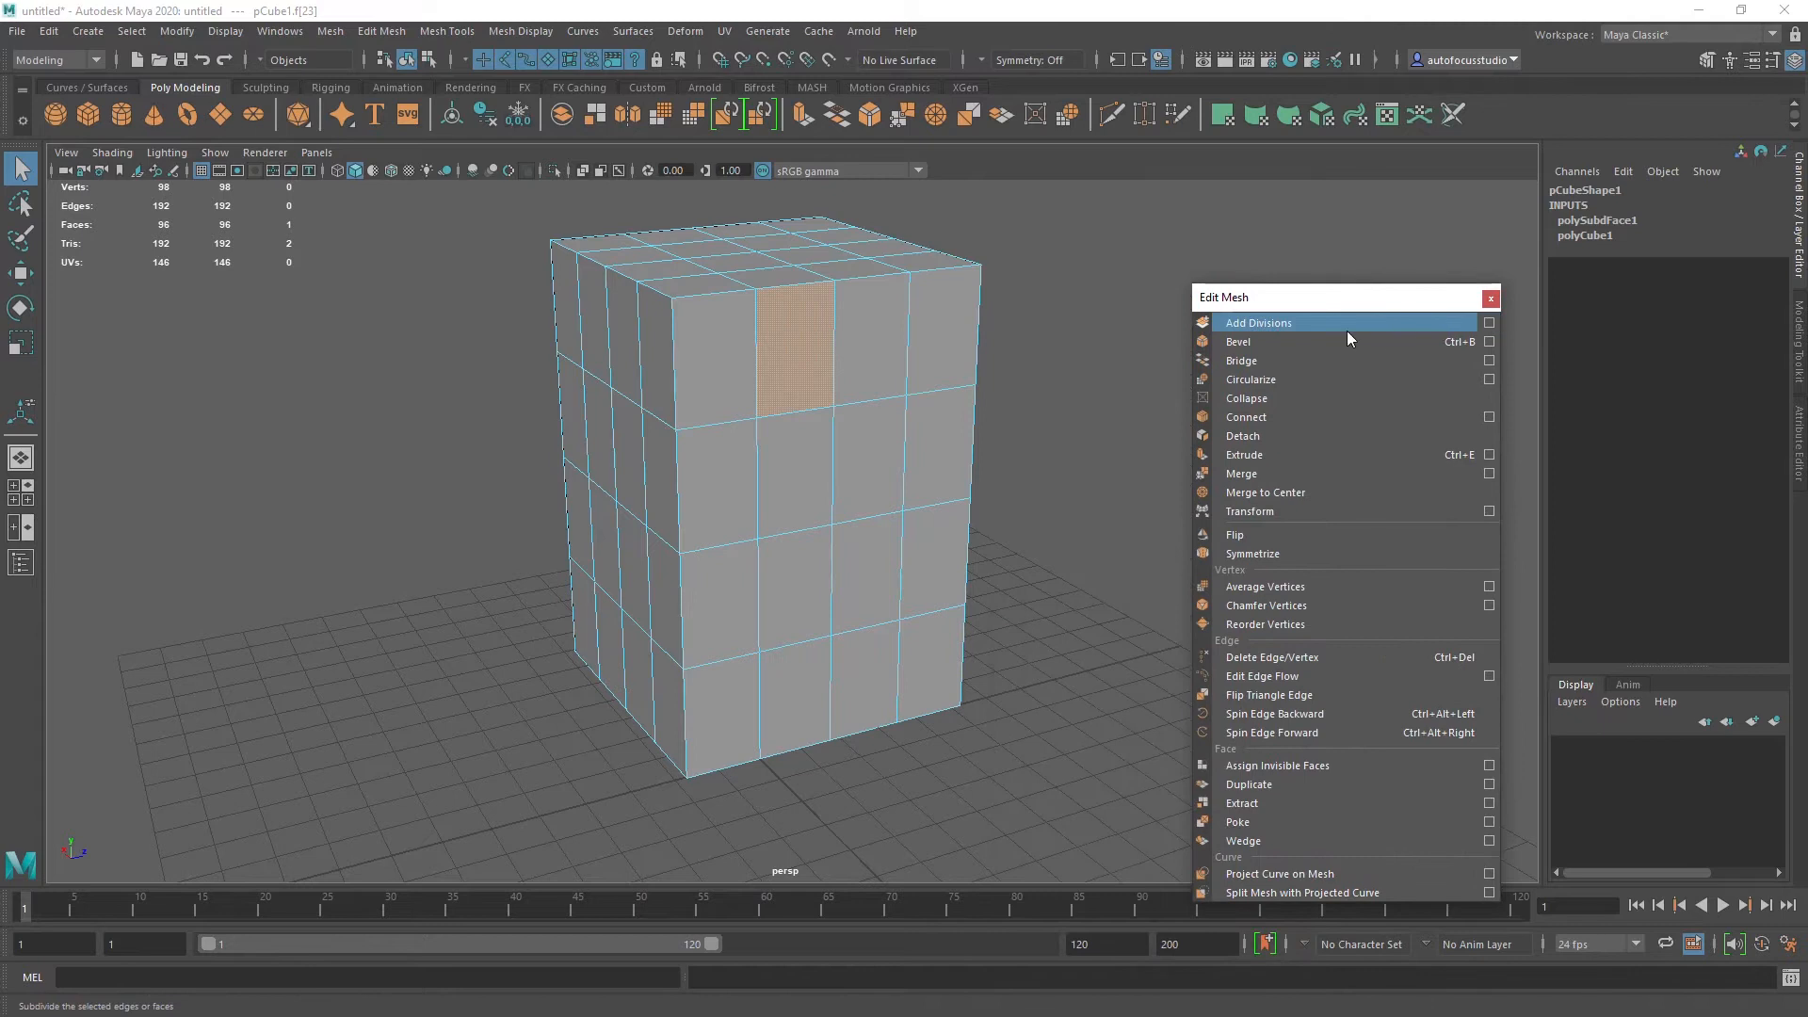
left_click(1340, 321)
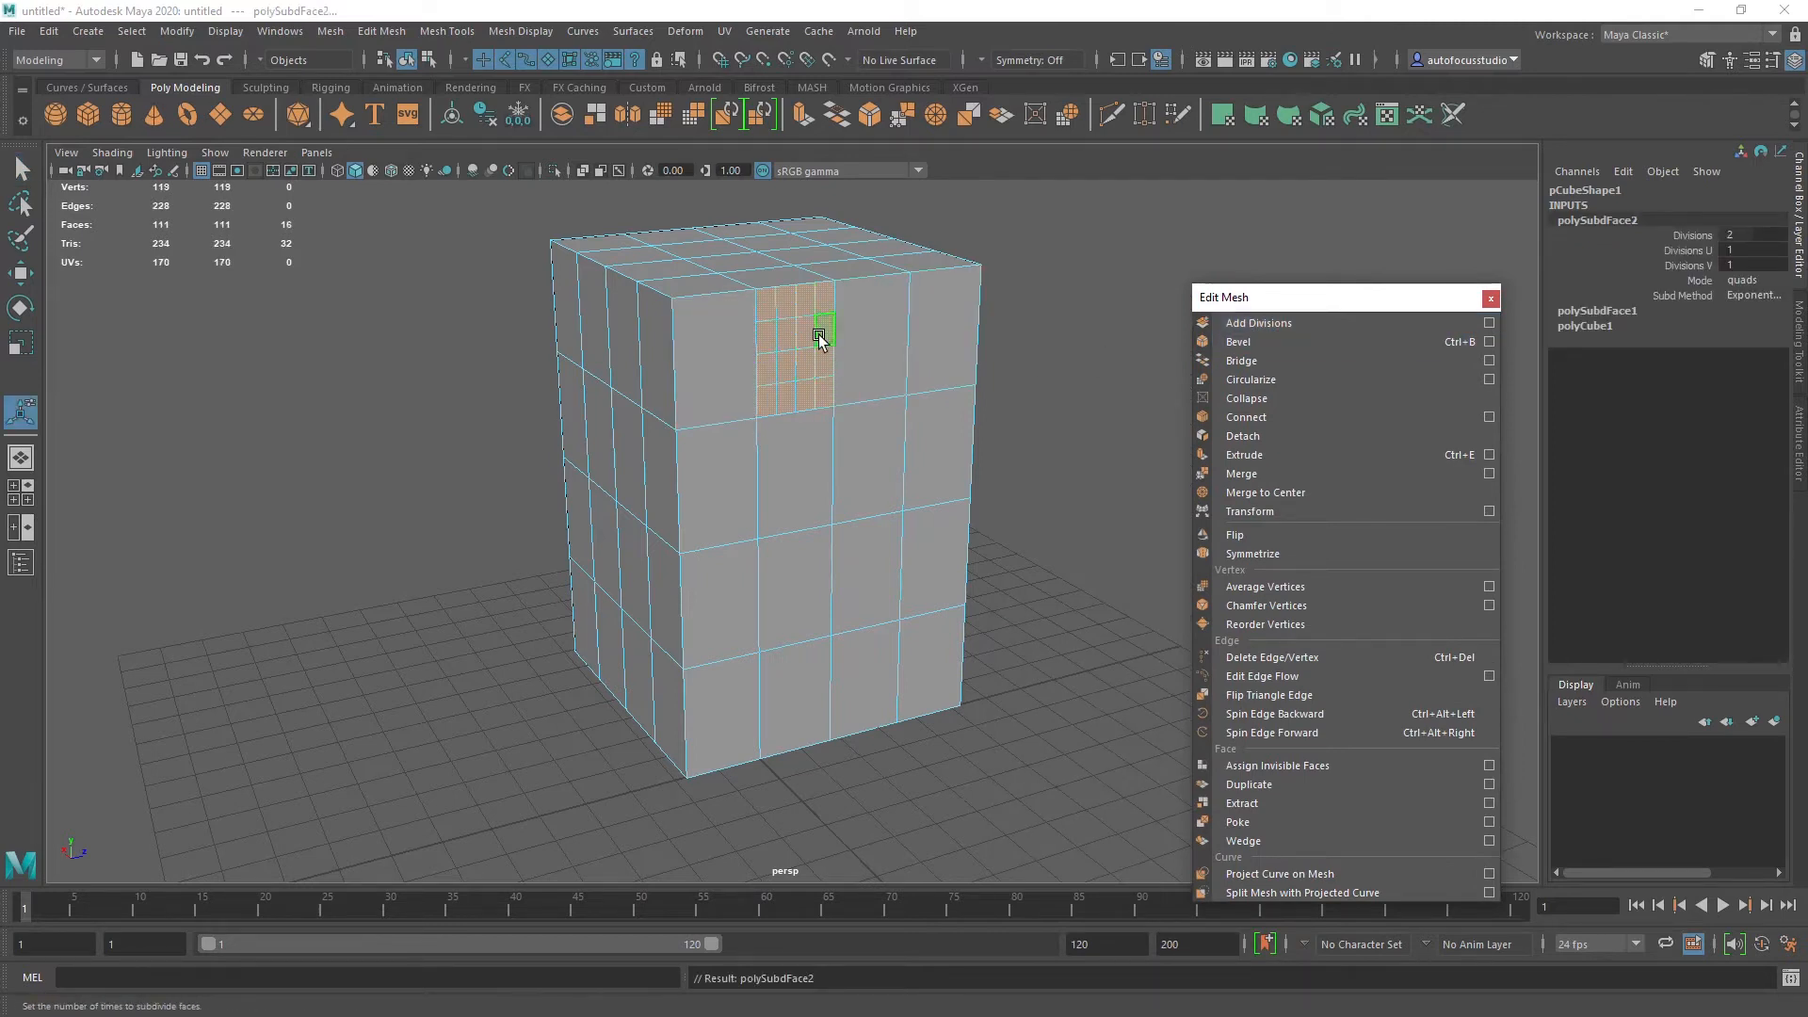
Step: Return to object mode, close the floating Edit Mesh menu and select the whole cube
right_click_drag(942, 301, 1026, 284)
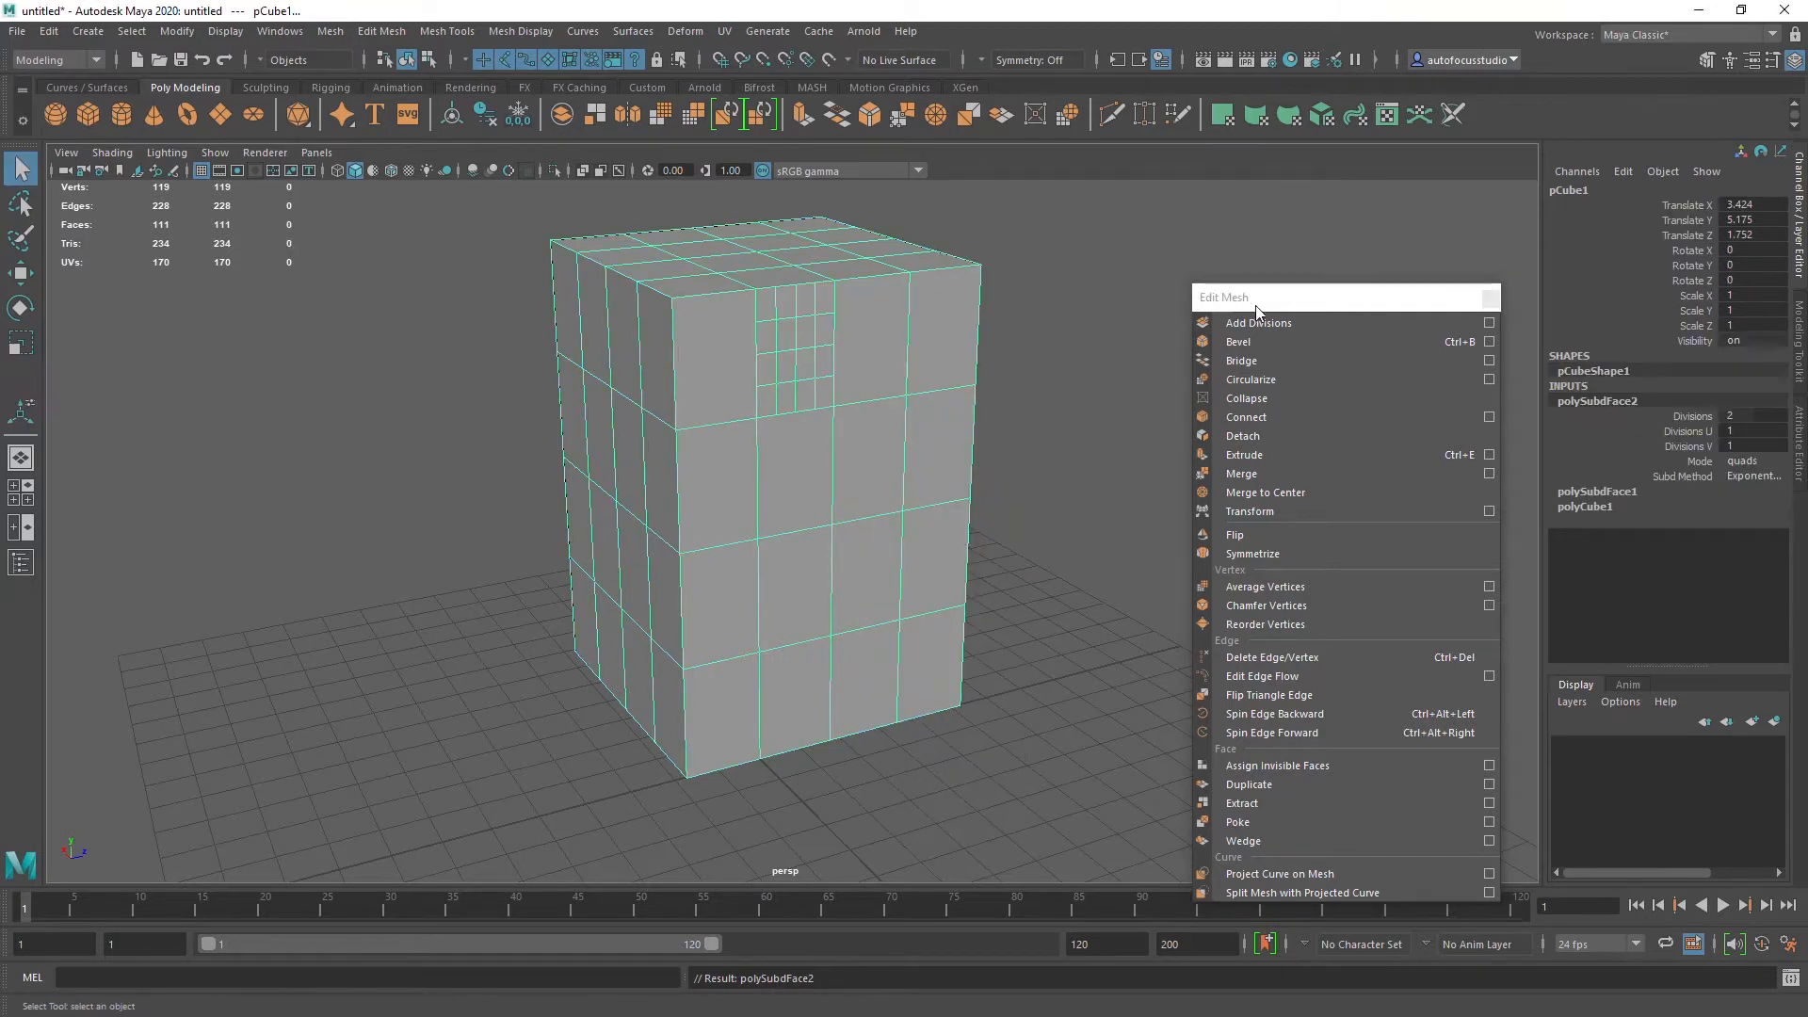
left_click(1409, 297)
left_click_drag(1410, 296, 1189, 368)
left_click(1268, 363)
left_click(849, 395)
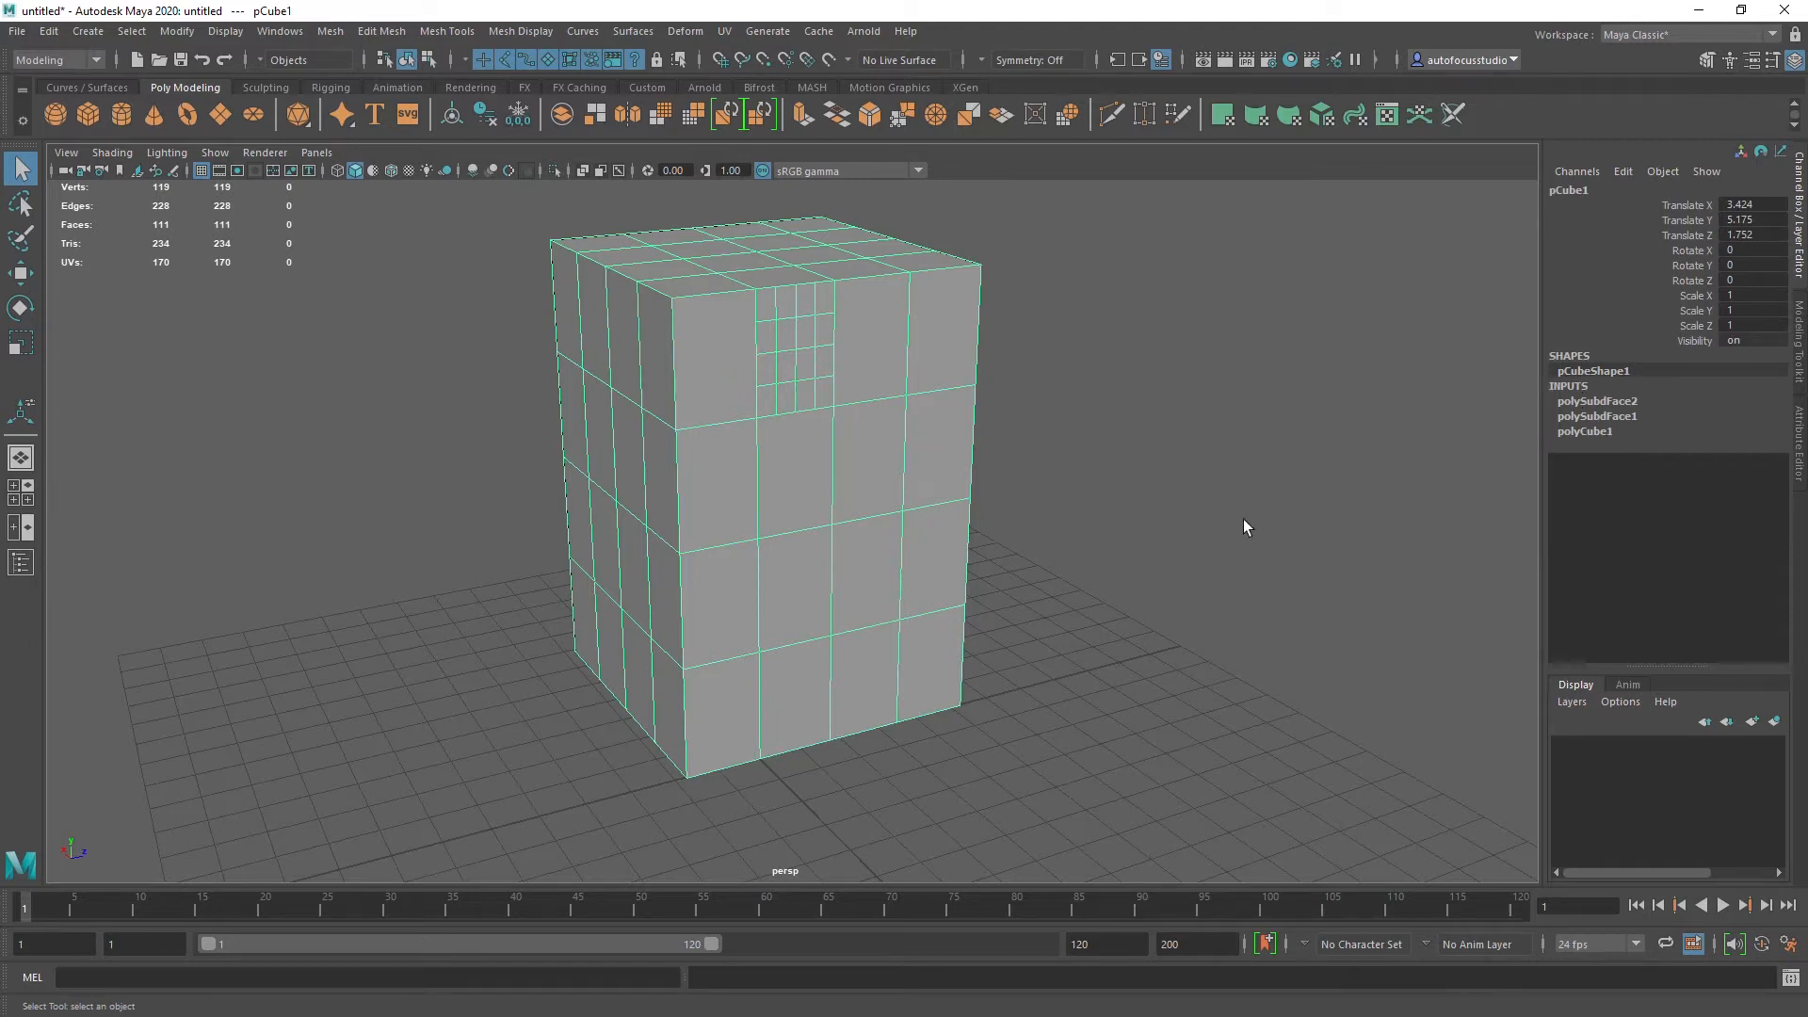
Step: Review the settings of both subdivisions in the cube's construction history and pick the Divisions attribute of the latest one
left_click(1598, 419)
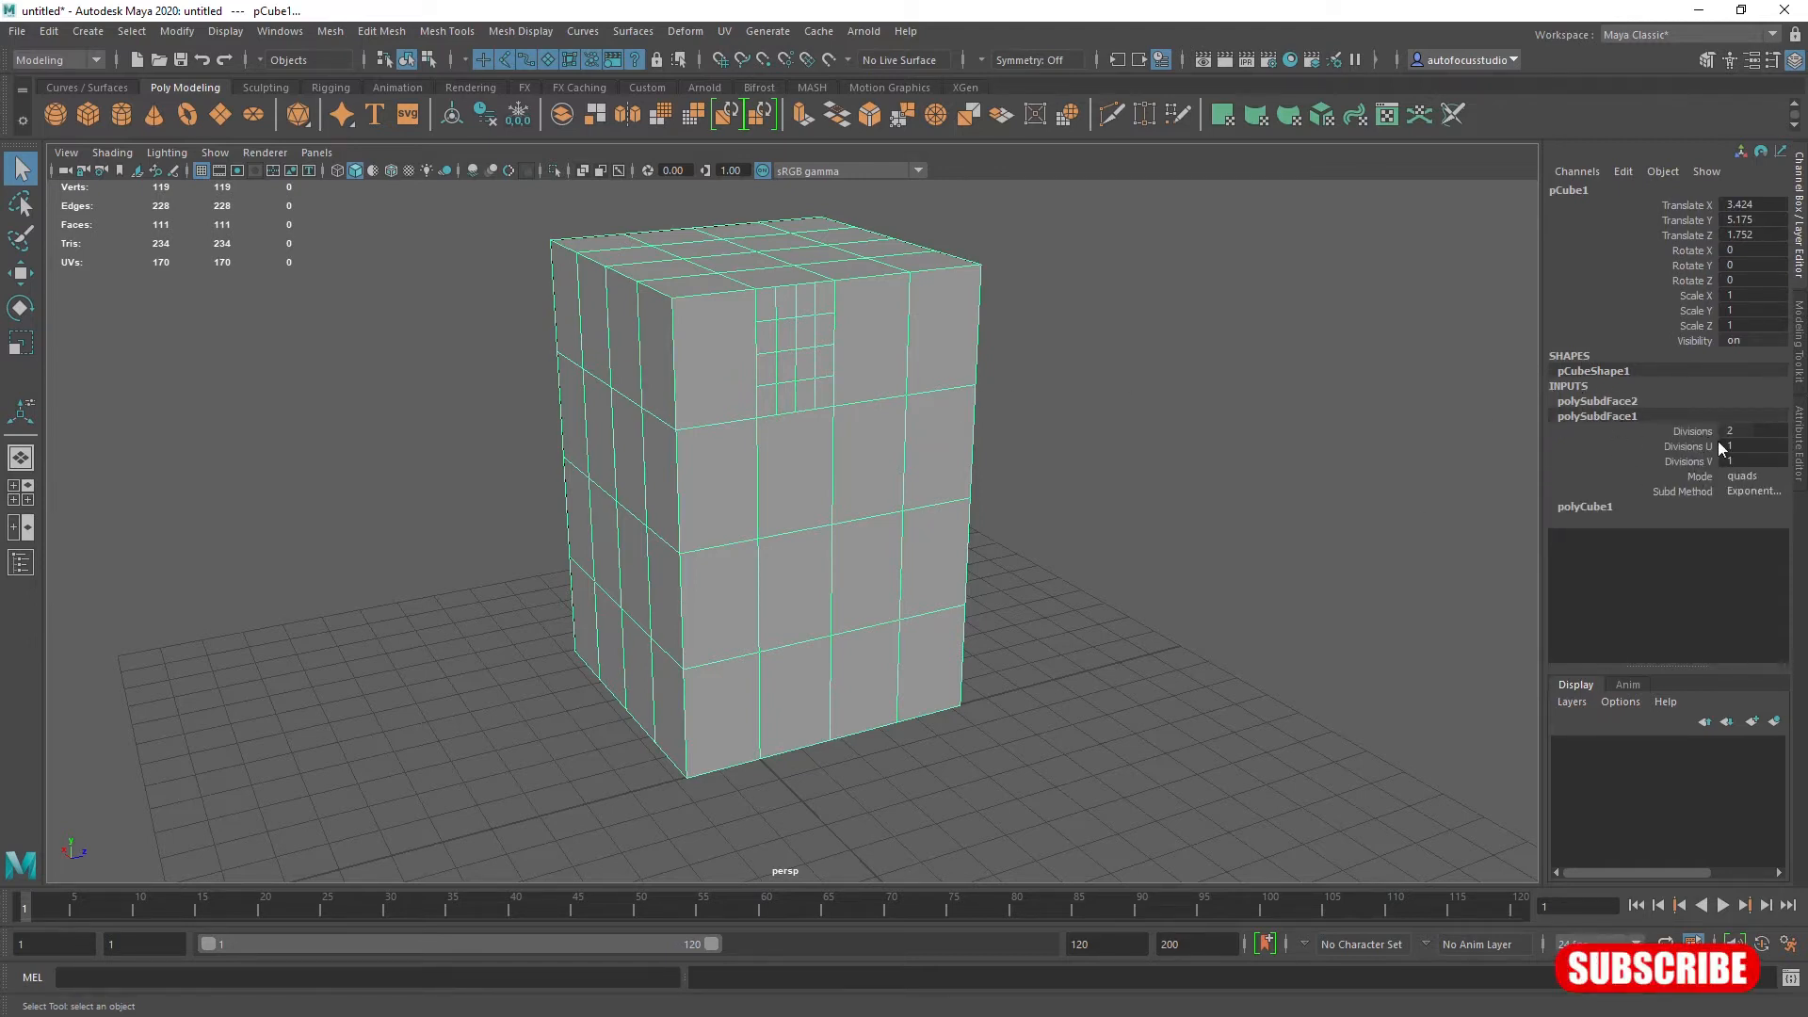
left_click(1602, 400)
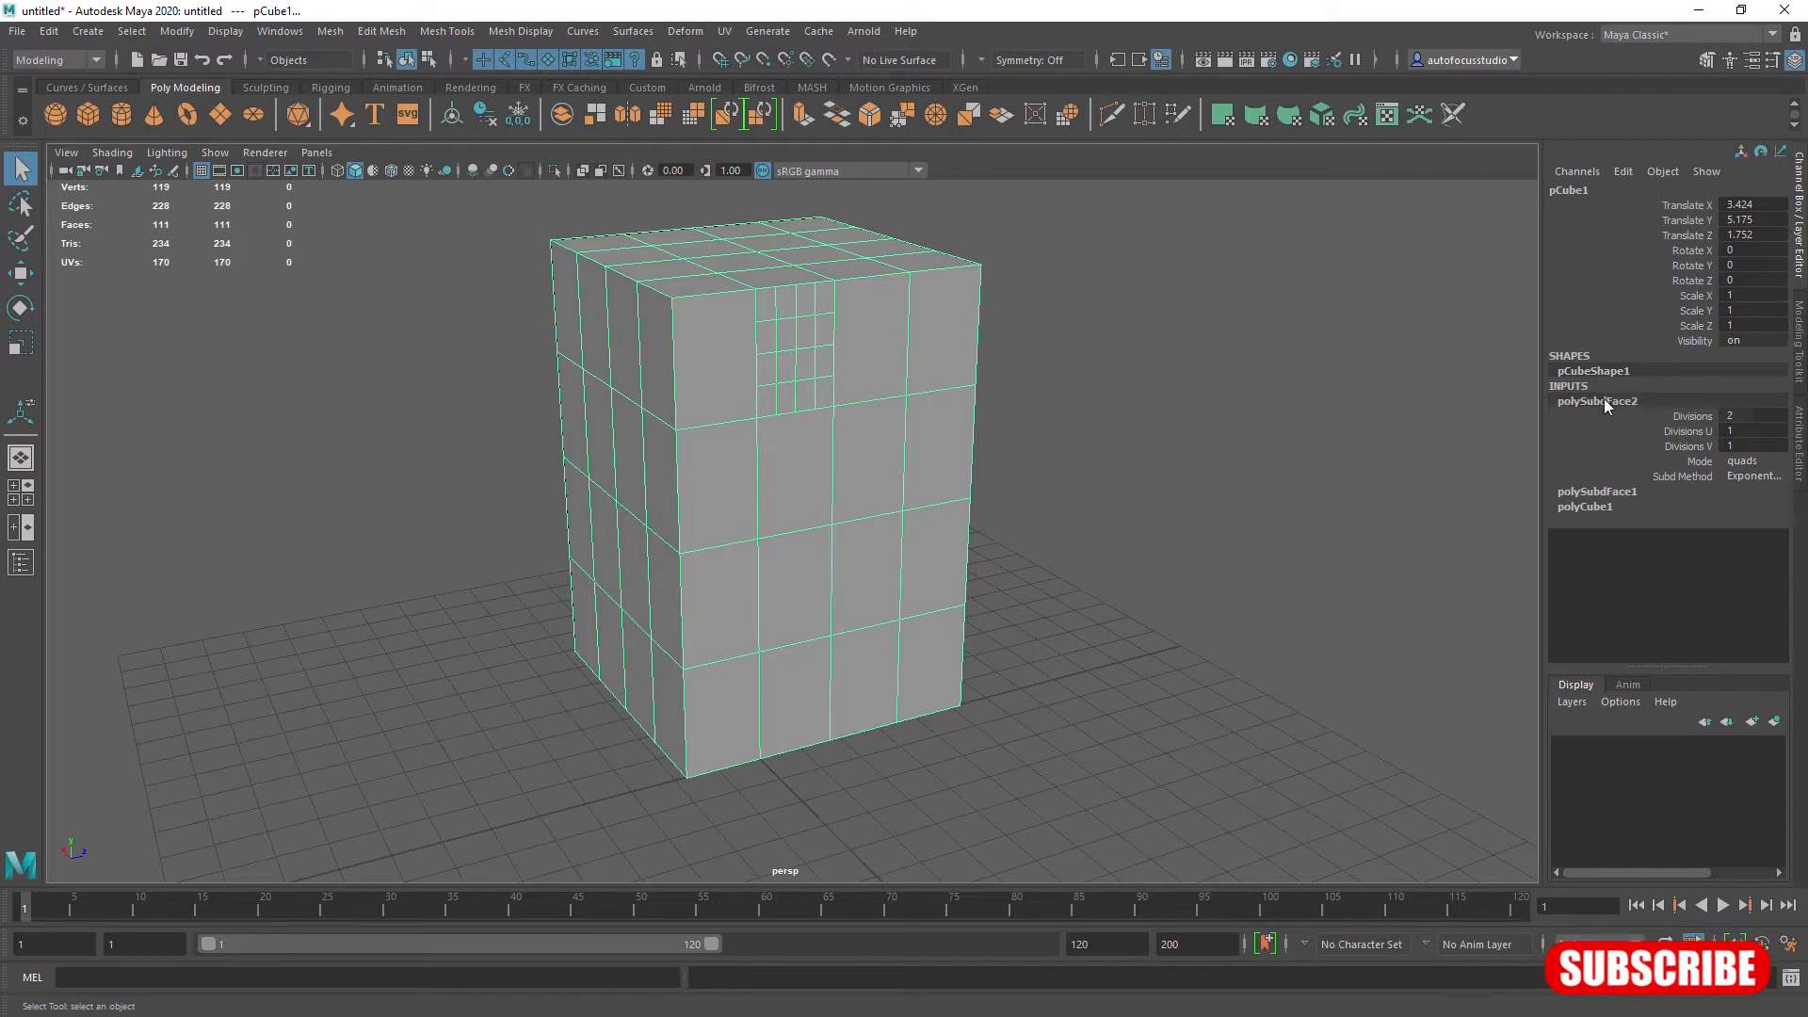
left_click(1681, 415)
mouse_move(1251, 424)
middle_mouse_down()
mouse_move(1203, 411)
mouse_move(1361, 395)
mouse_move(1208, 386)
mouse_move(1282, 387)
mouse_move(1241, 392)
middle_mouse_up()
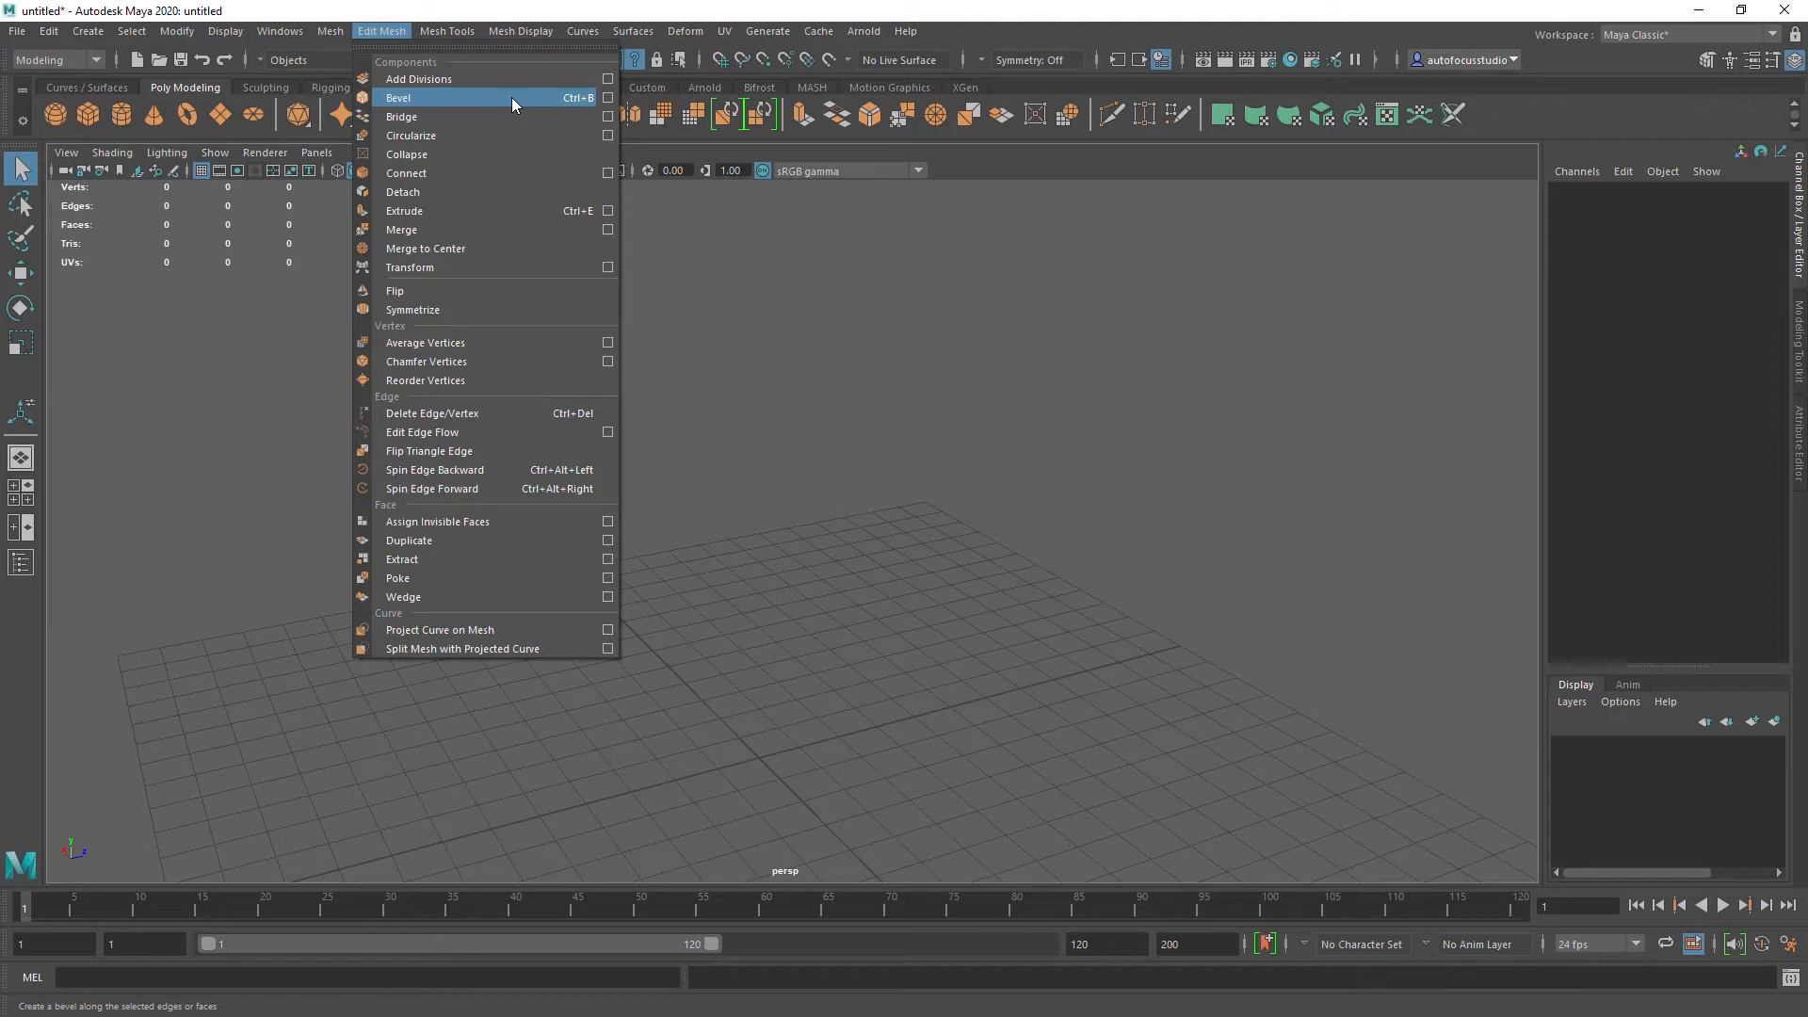
Step: Draw a new polygon cube on the empty grid, about 4.9 wide, 5.8 high and 4.1 deep
left_click(959, 511)
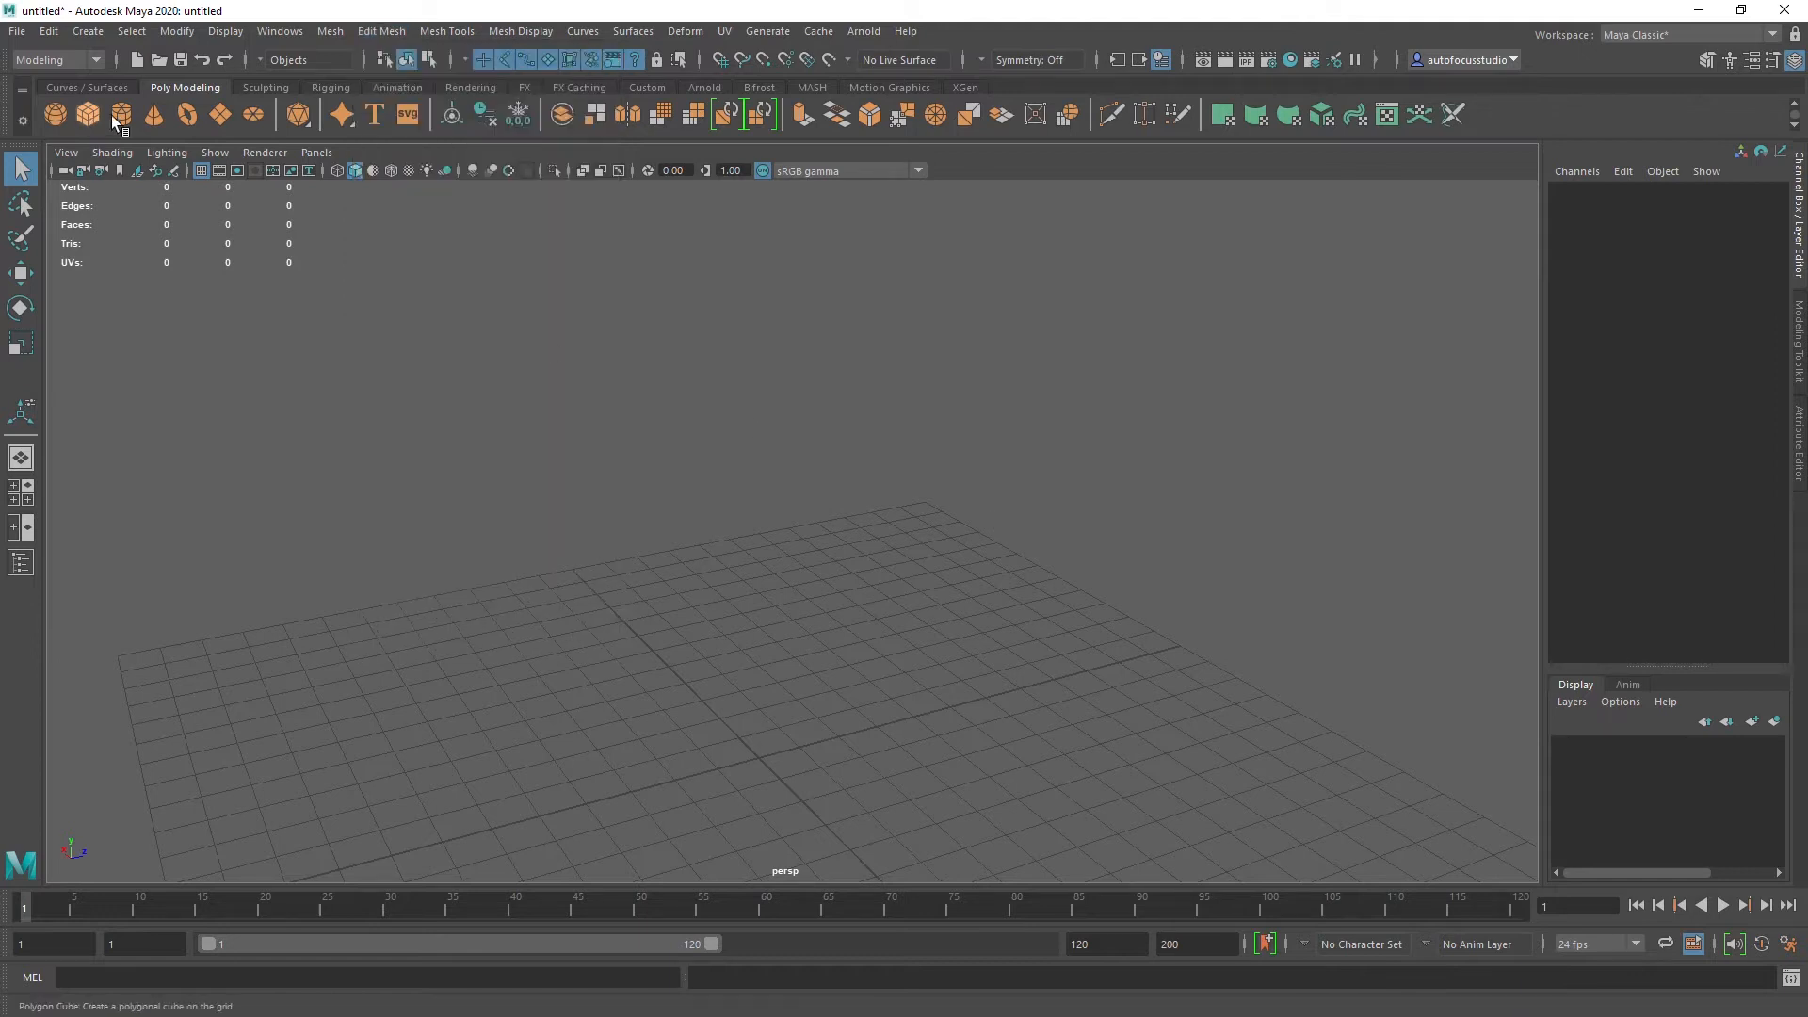
left_click_drag(781, 706, 765, 516)
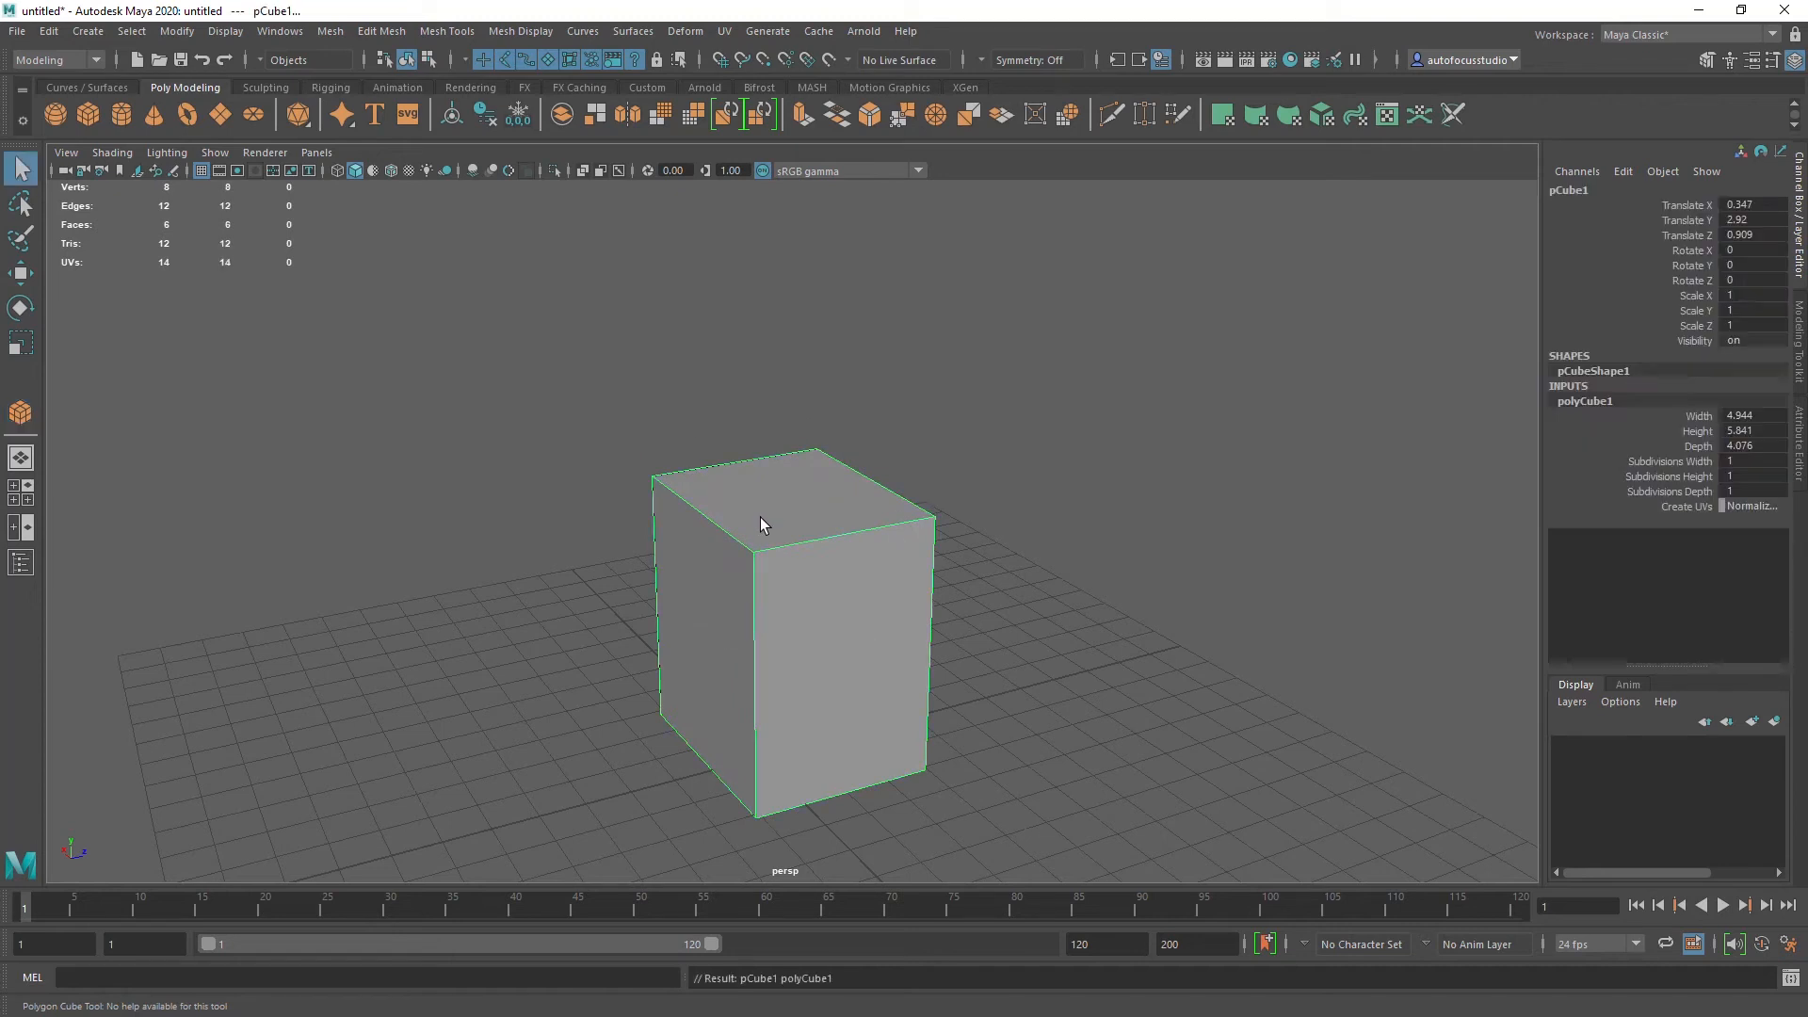
key("w")
Step: Select one of the cube's upper edges running along X and bevel it
left_click_drag(654, 492, 682, 311, "alt")
right_click_drag(681, 310, 657, 370)
left_click(658, 370)
left_click_drag(665, 355, 545, 371, "alt")
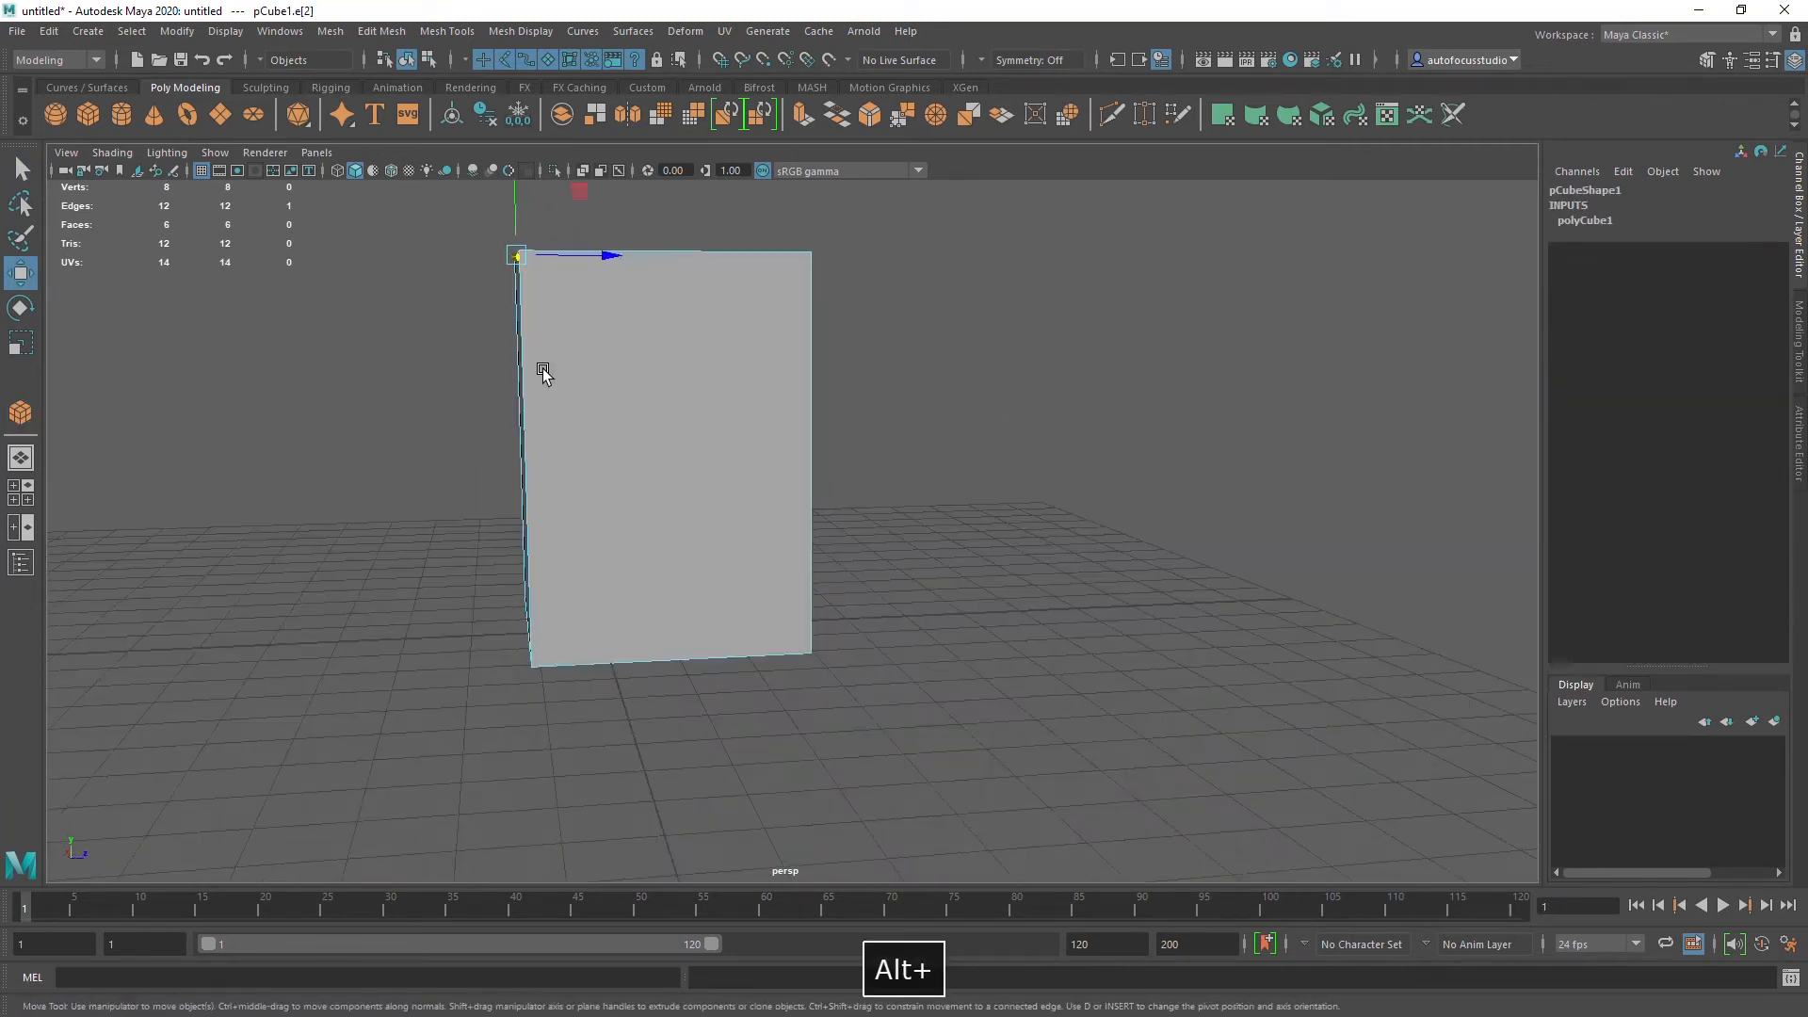
left_click_drag(690, 436, 705, 412, "alt")
right_click_drag(705, 411, 759, 528, "alt")
middle_click_drag(759, 527, 897, 648, "alt")
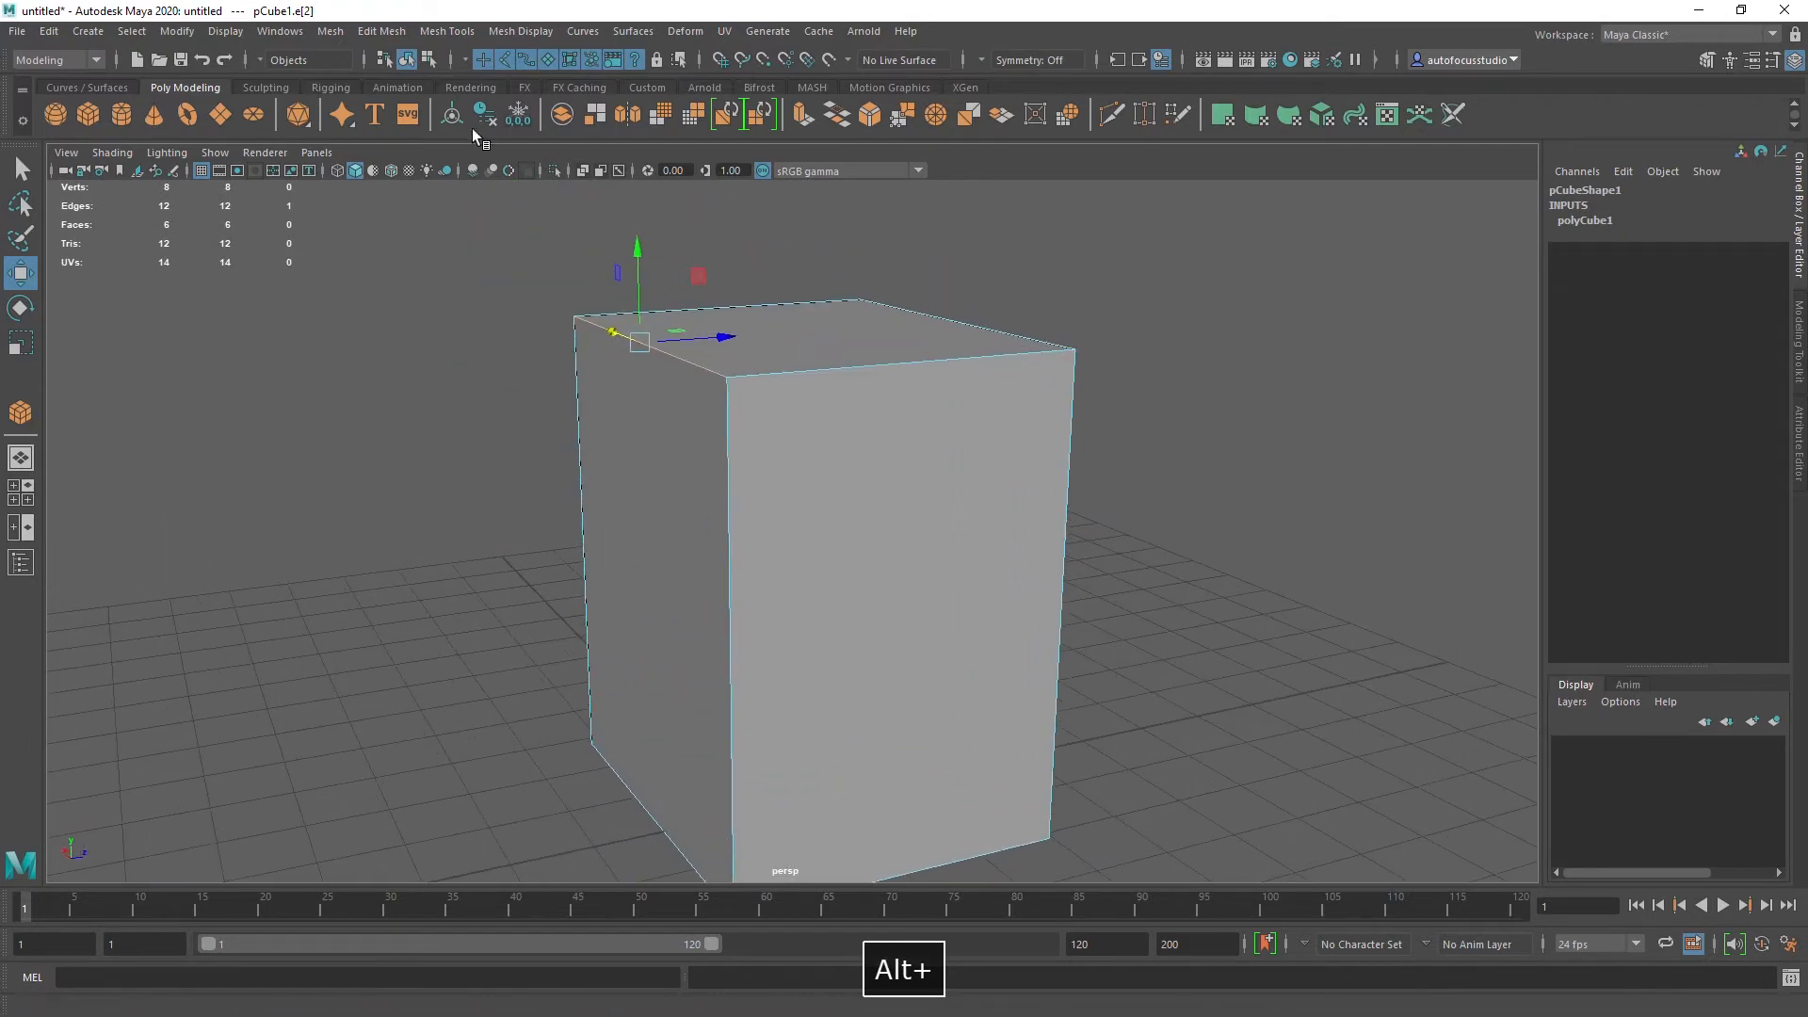
left_click(394, 37)
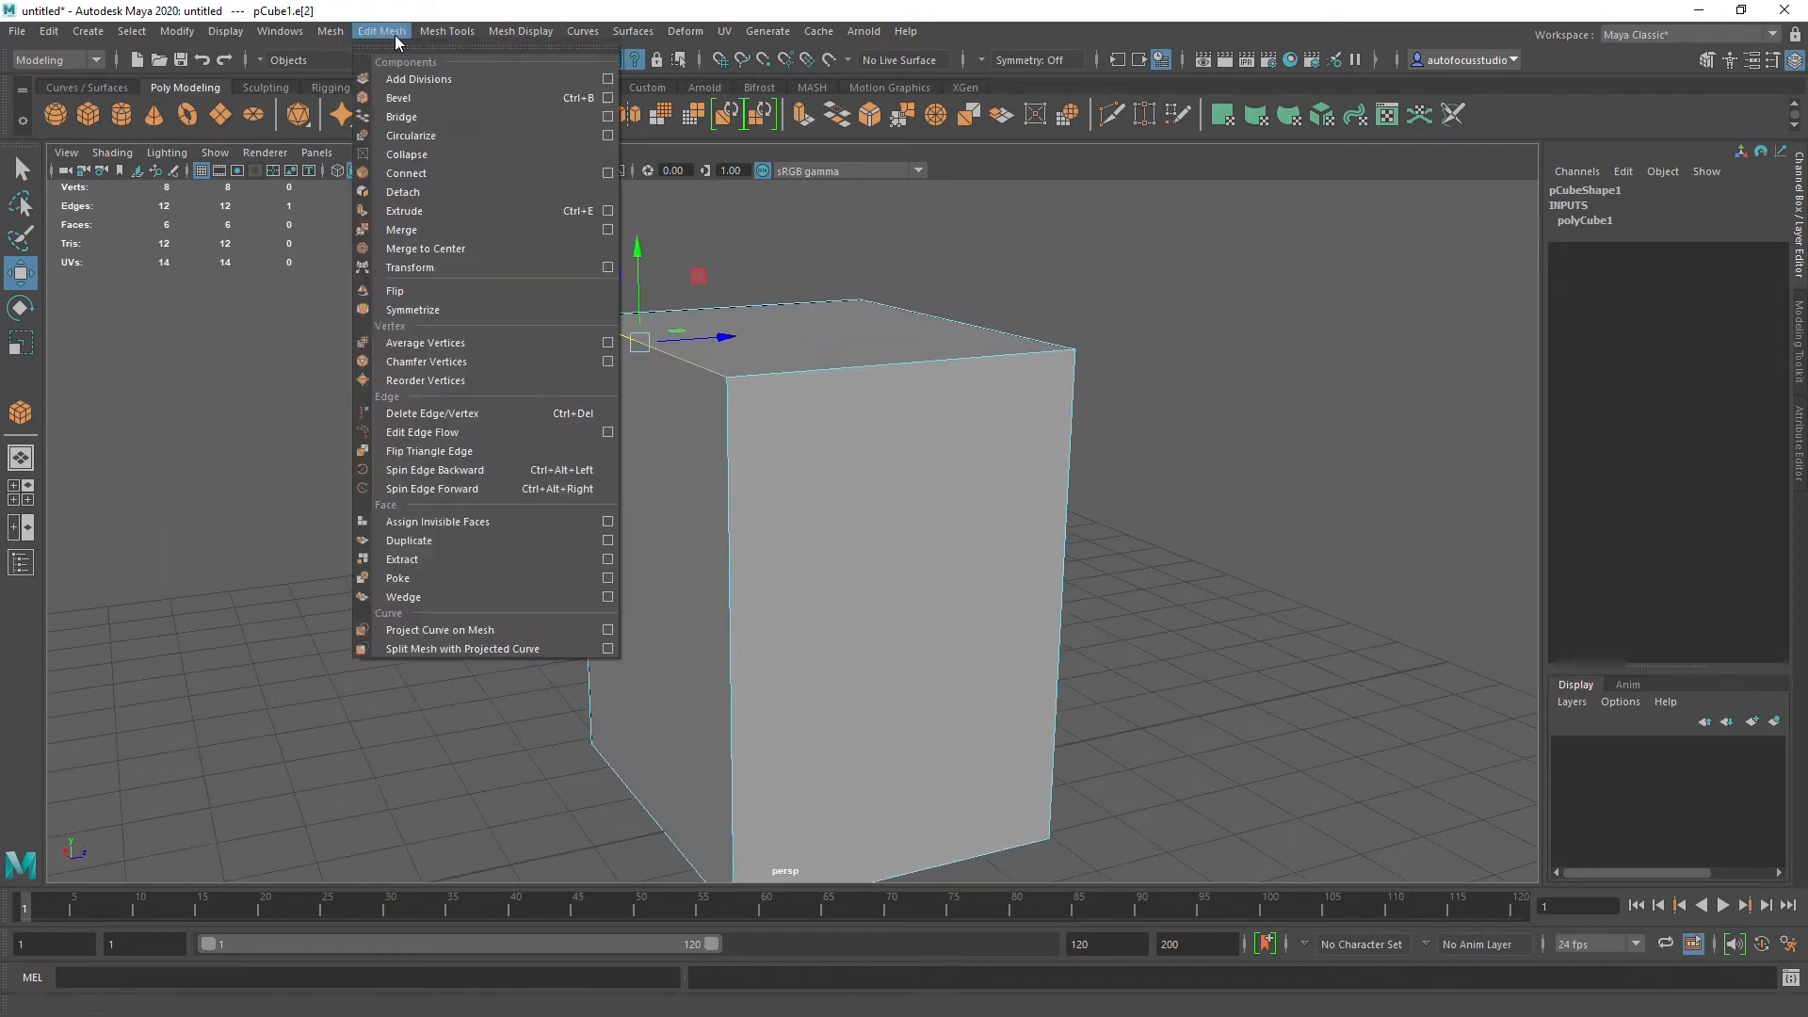
left_click(409, 98)
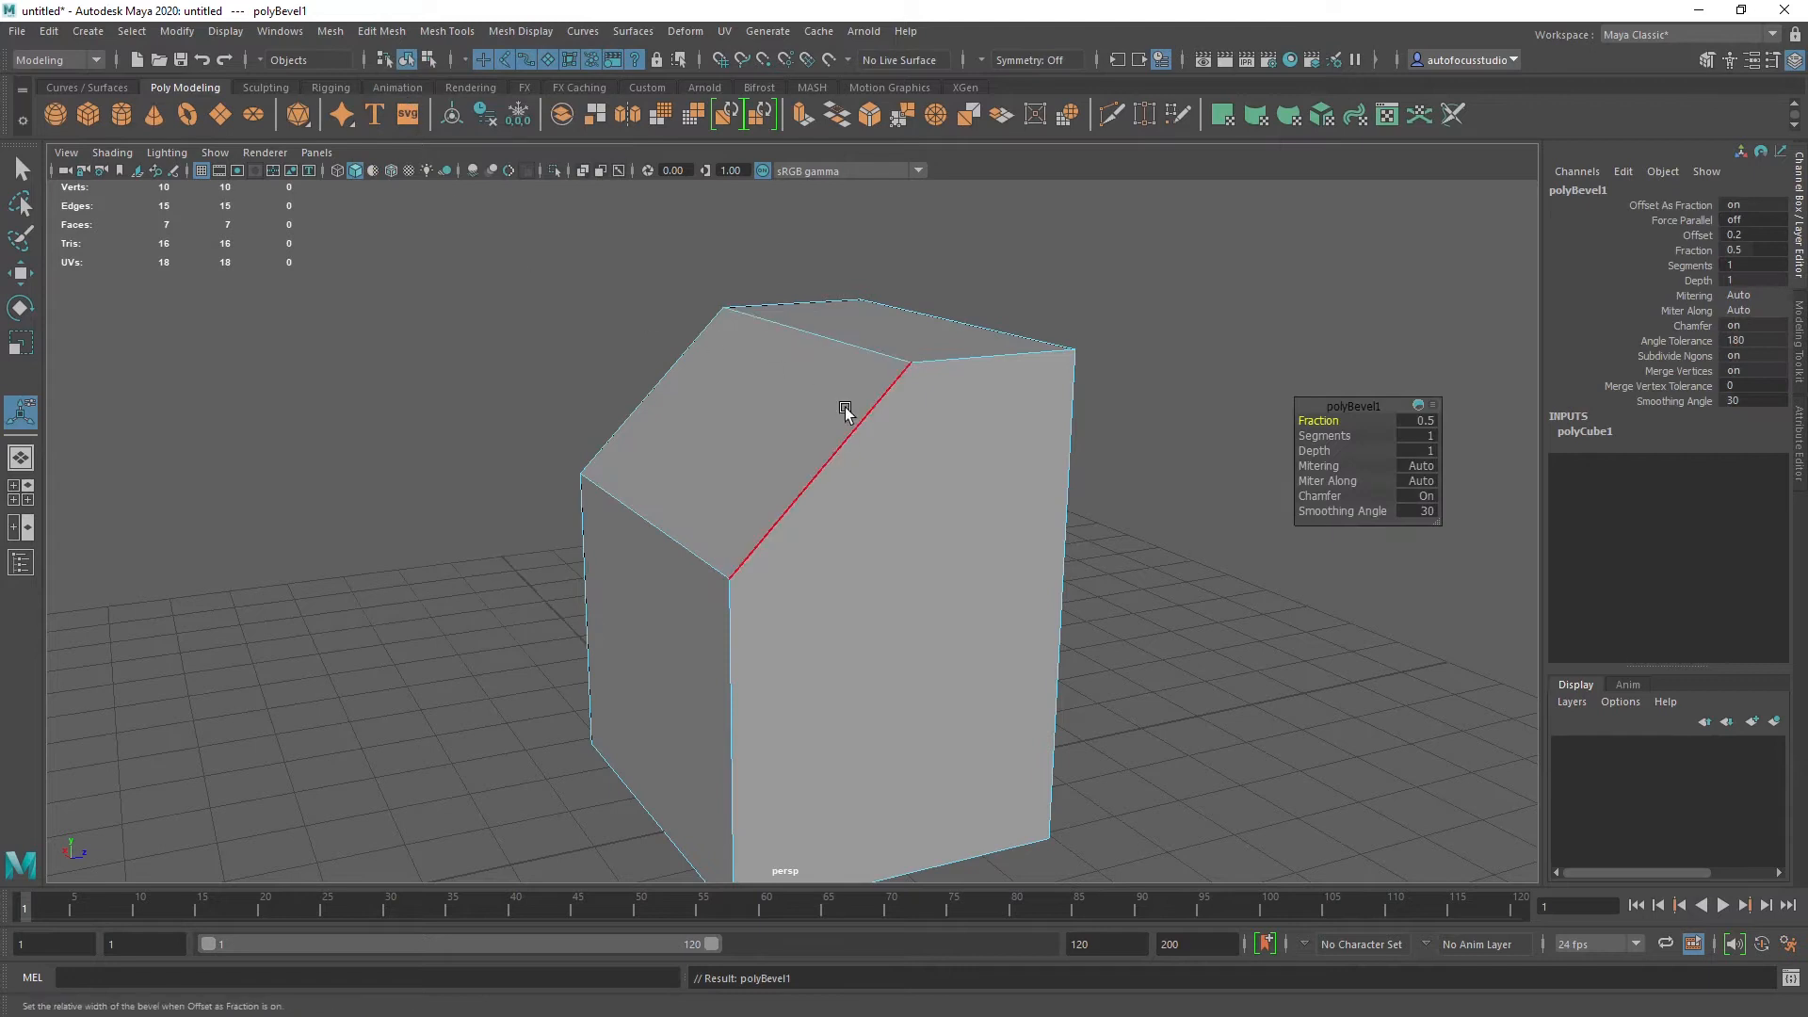
Step: Try a bevel Fraction of 0.4 on the edge and return it to 0.5
mouse_move(710, 478)
left_mouse_down("alt")
mouse_move(653, 450)
mouse_move(735, 455)
left_mouse_up("alt")
left_click_drag(784, 323, 810, 512, "alt")
right_click_drag(810, 512, 756, 515, "alt")
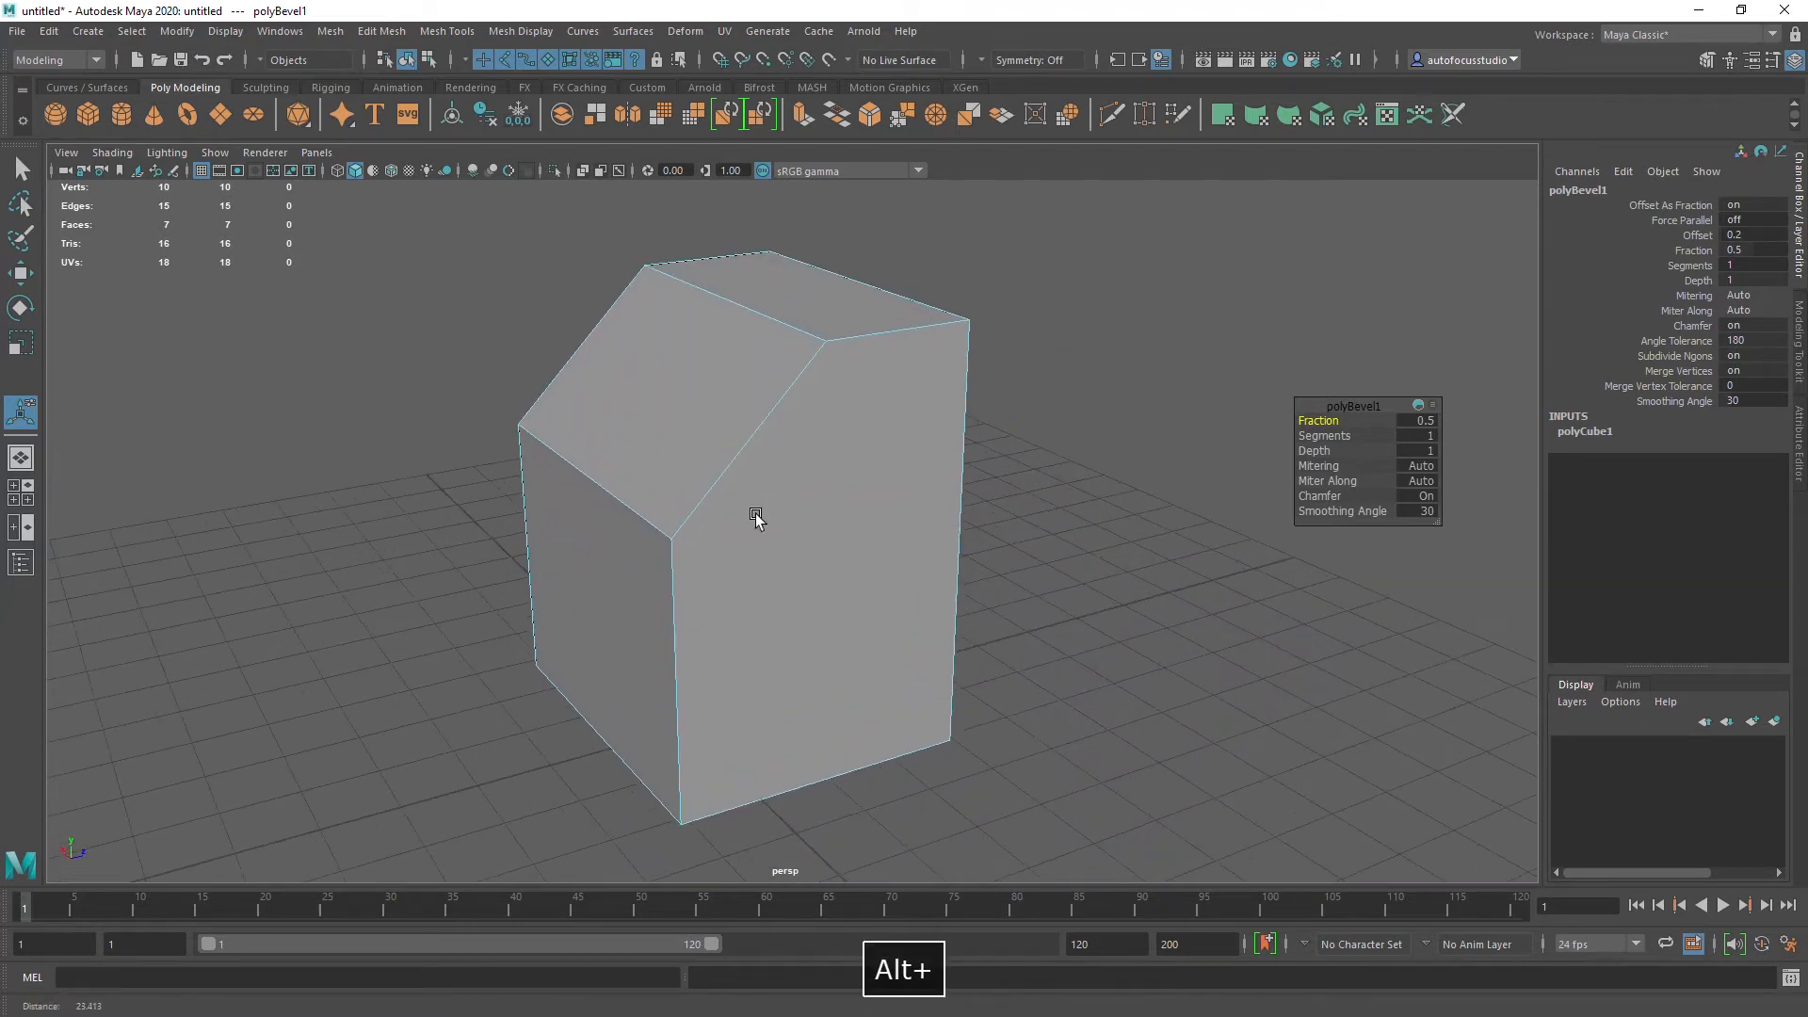
left_click_drag(720, 489, 712, 470, "alt")
left_click_drag(1346, 403, 1262, 367)
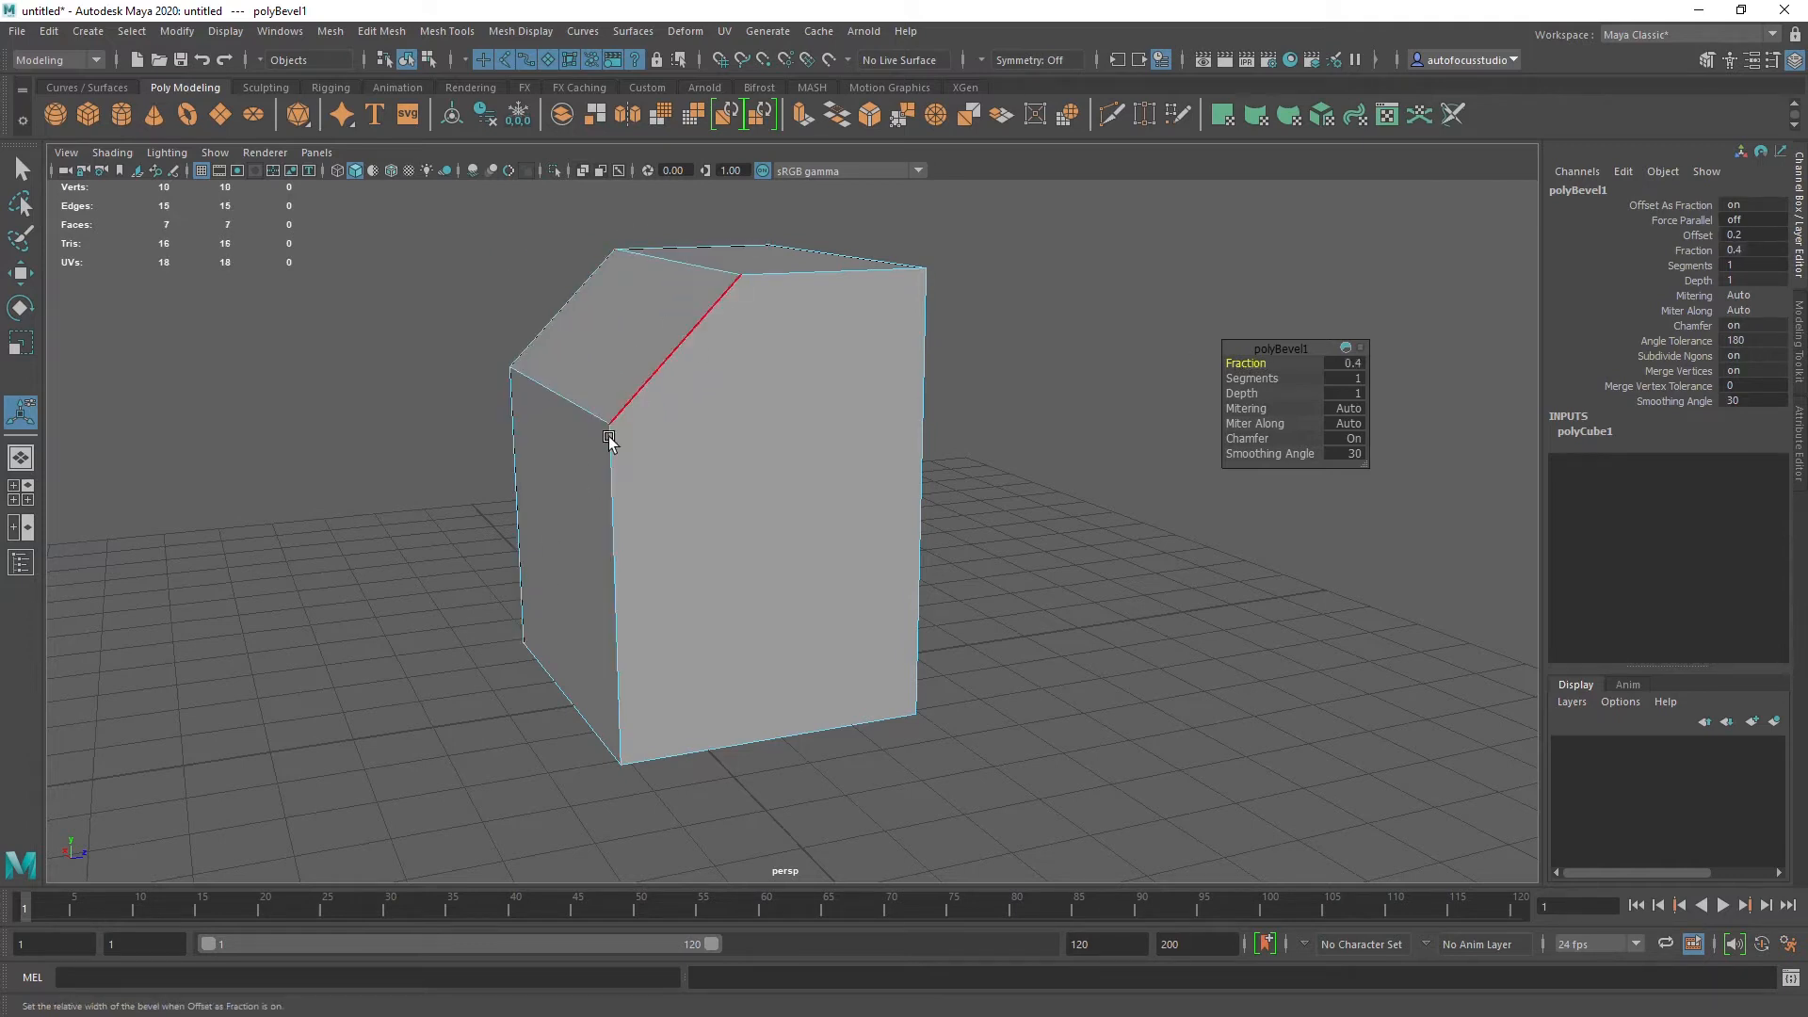
left_click_drag(1233, 365, 1054, 509)
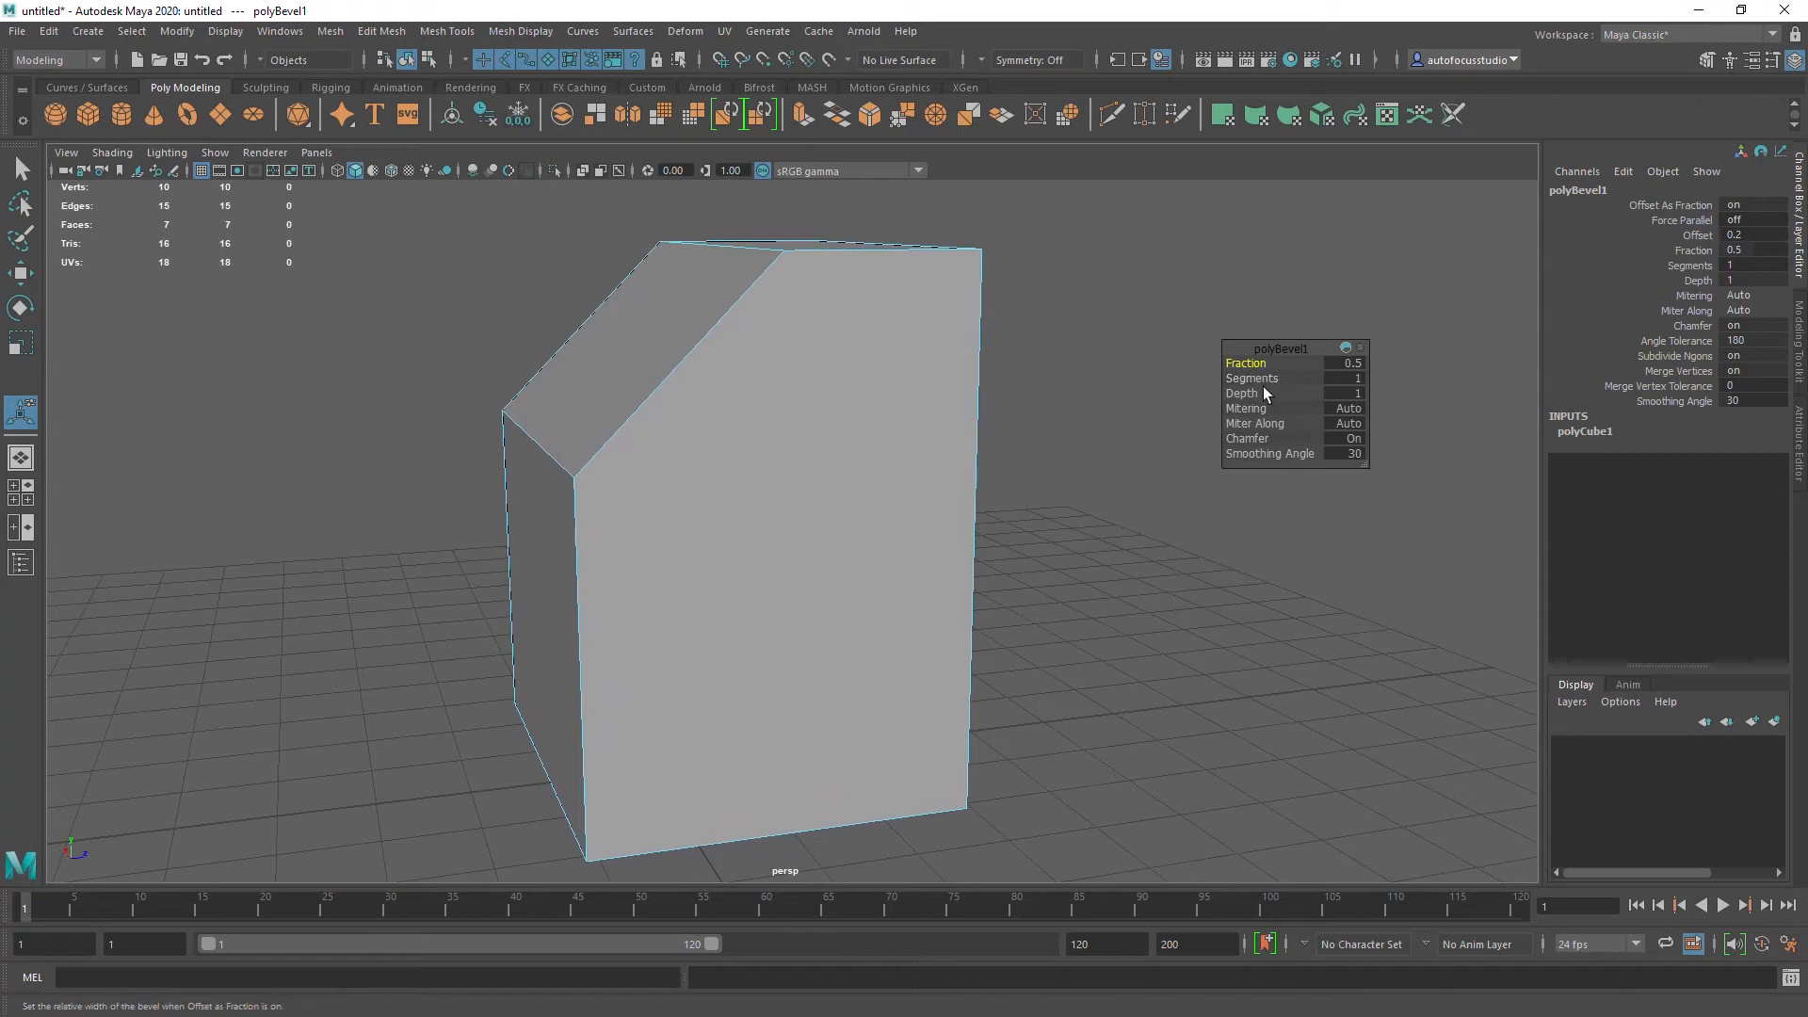
Step: Set the bevel's Segments to 3 to round the beveled edge
left_click_drag(791, 347, 694, 400, "alt")
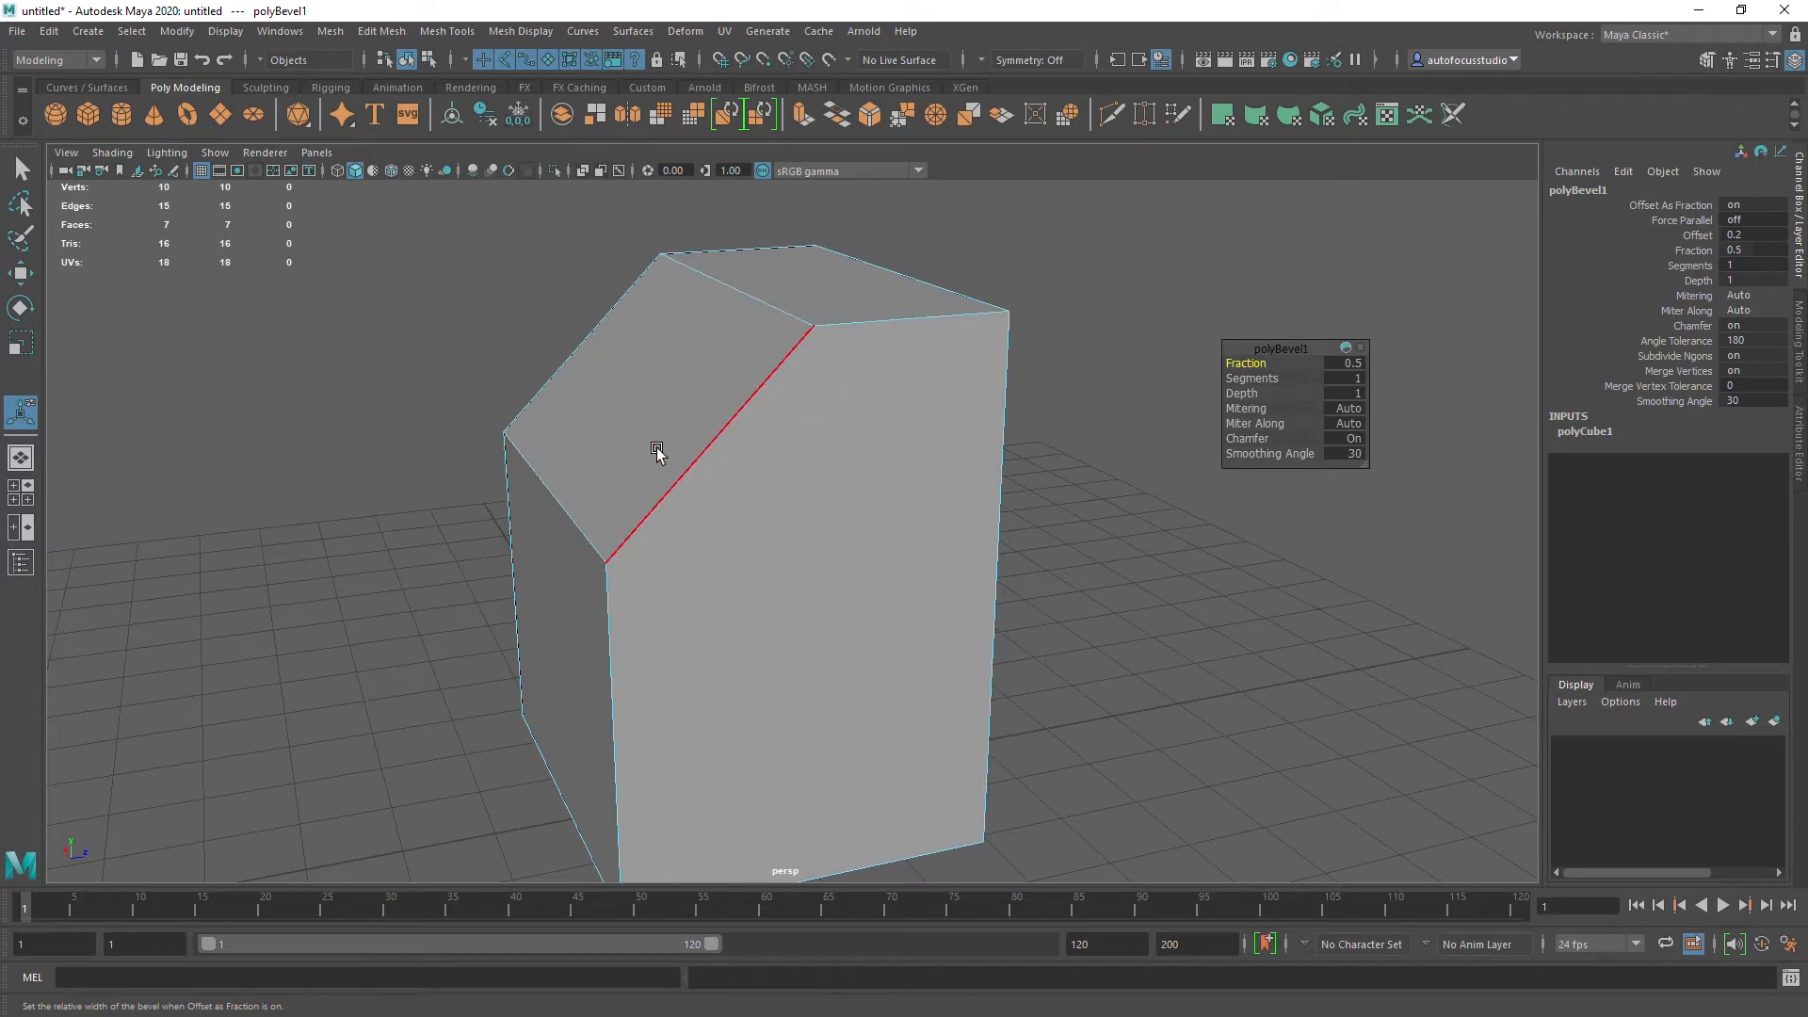
left_click_drag(738, 436, 660, 393, "alt")
left_click_drag(1265, 379, 1282, 380)
left_click_drag(807, 415, 800, 409, "alt")
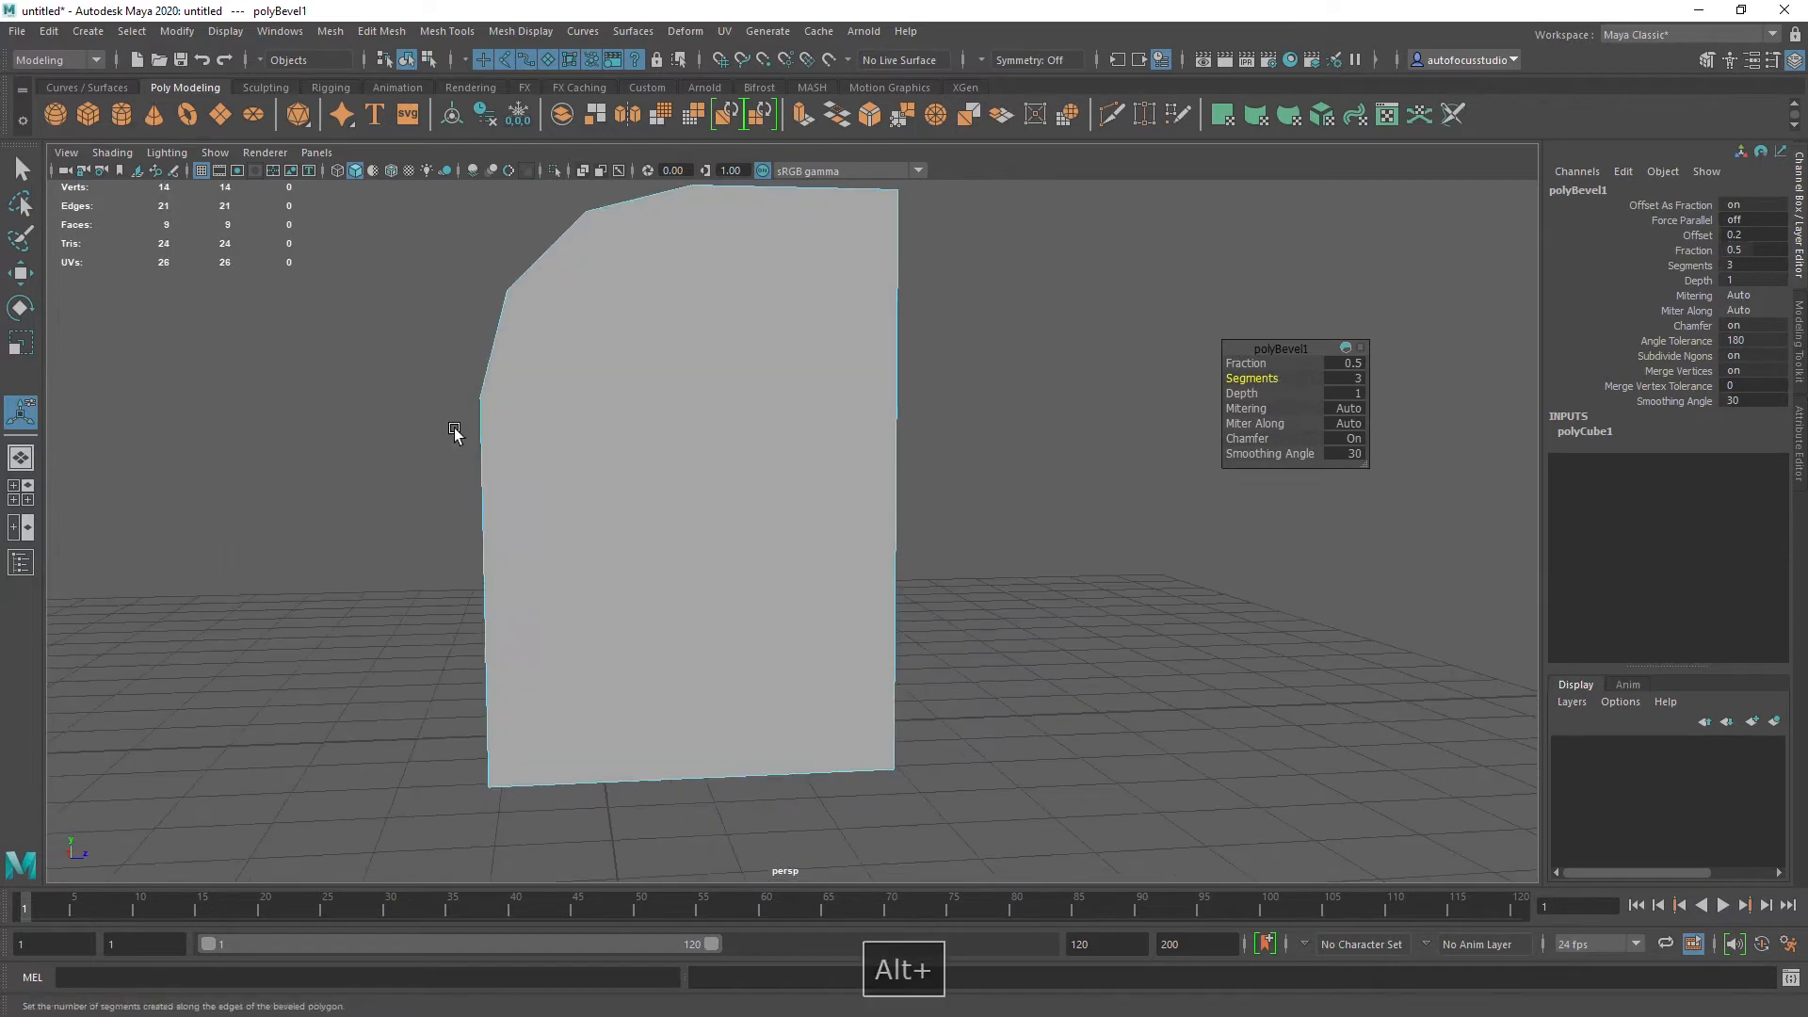
Step: Try 6 Segments on the beveled edge, then settle on 5 Segments
left_click_drag(668, 425, 729, 466, "alt")
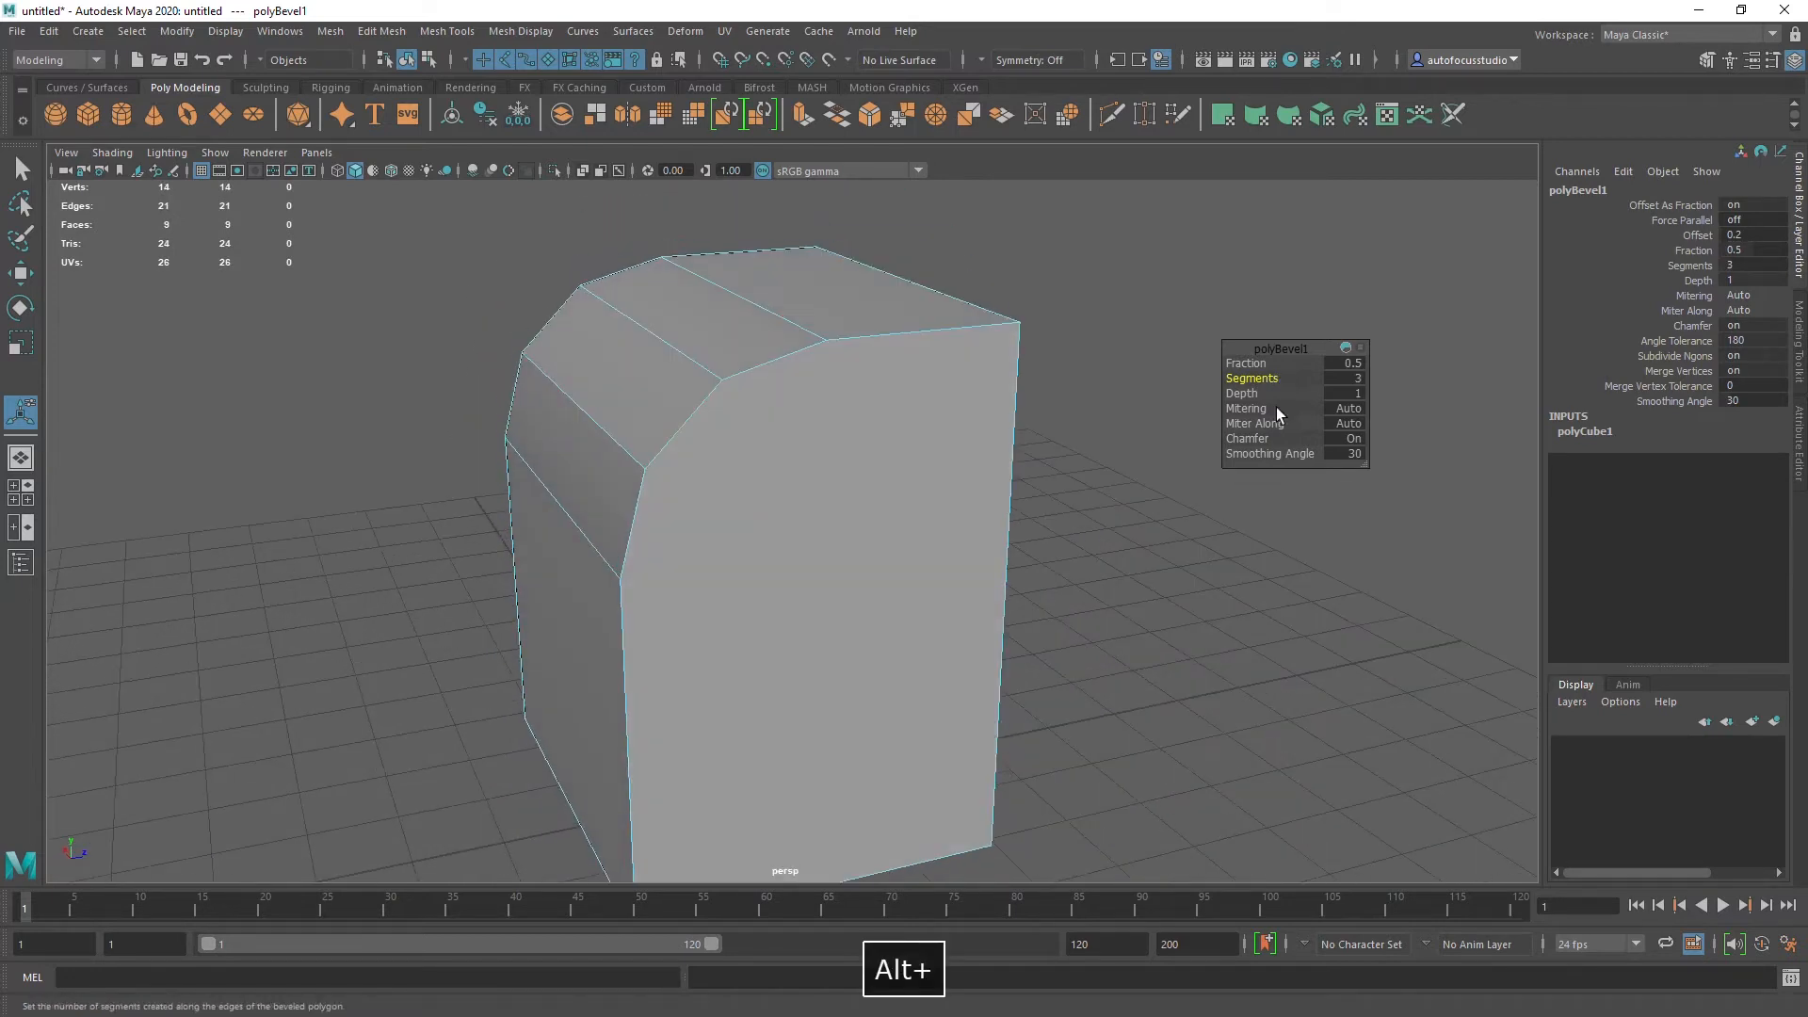
left_click_drag(1258, 381, 1282, 380)
left_click_drag(981, 488, 794, 476, "alt")
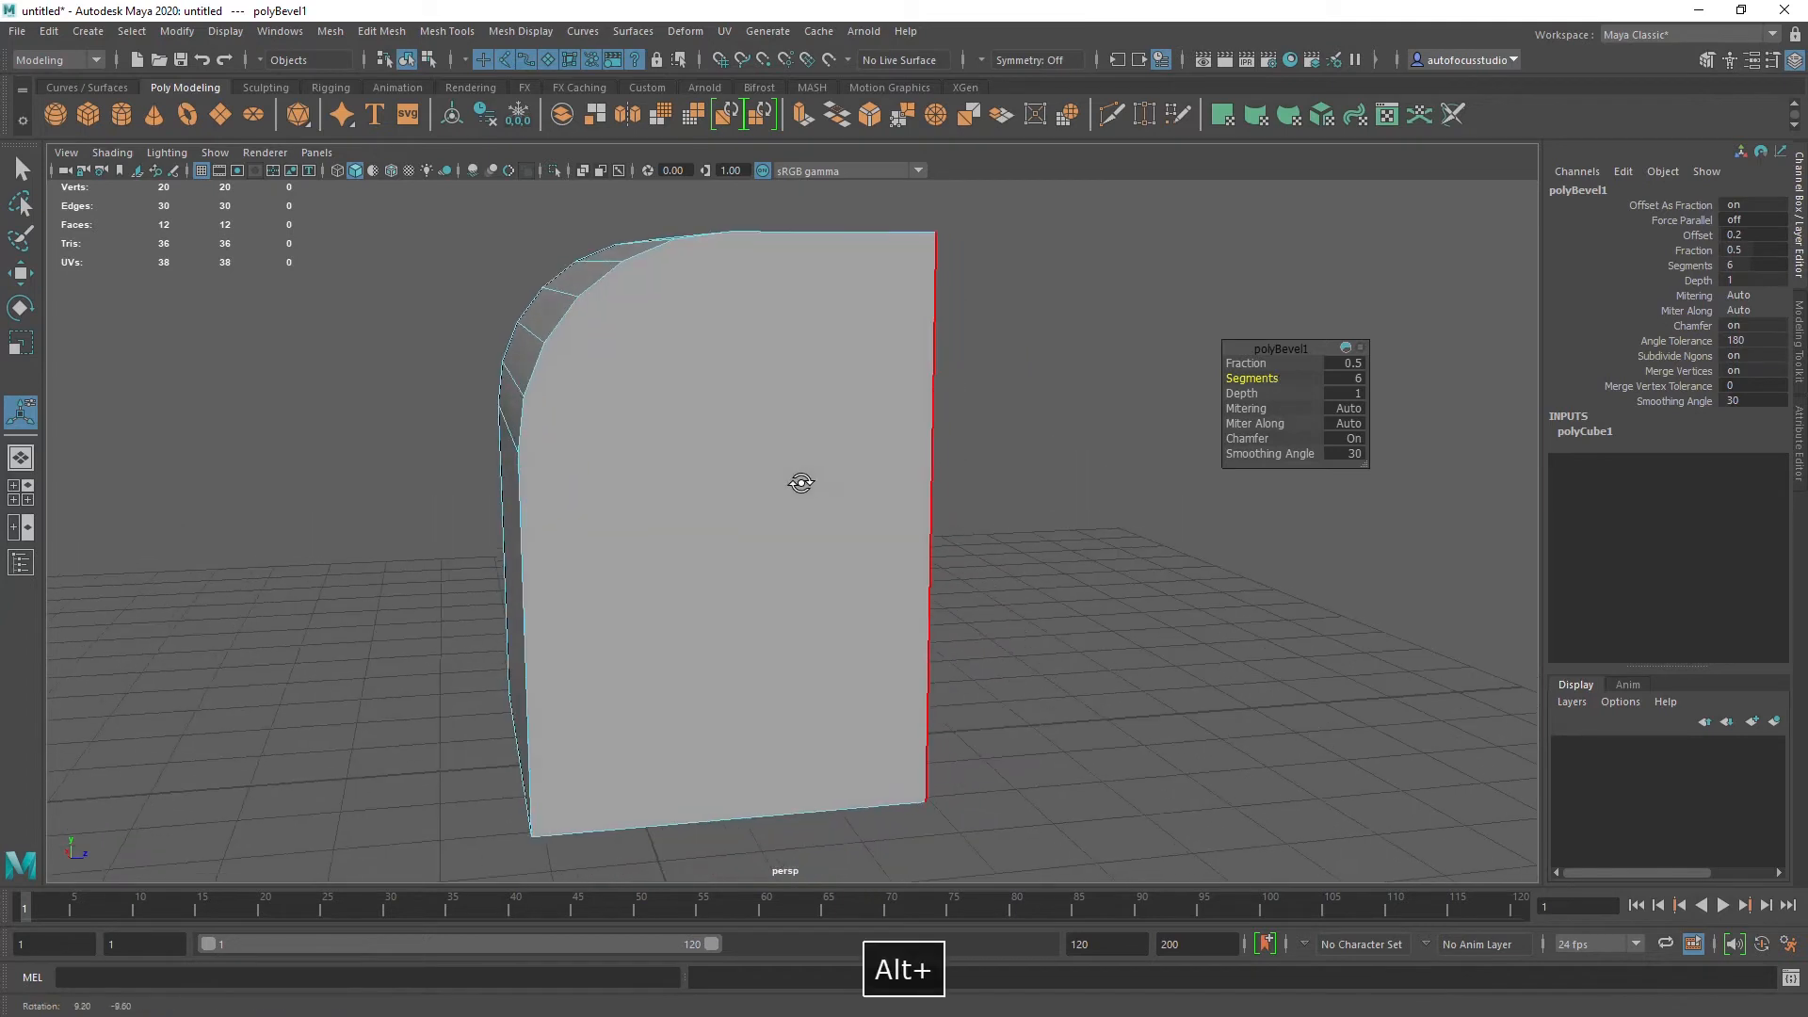
left_click_drag(787, 262, 734, 537, "alt")
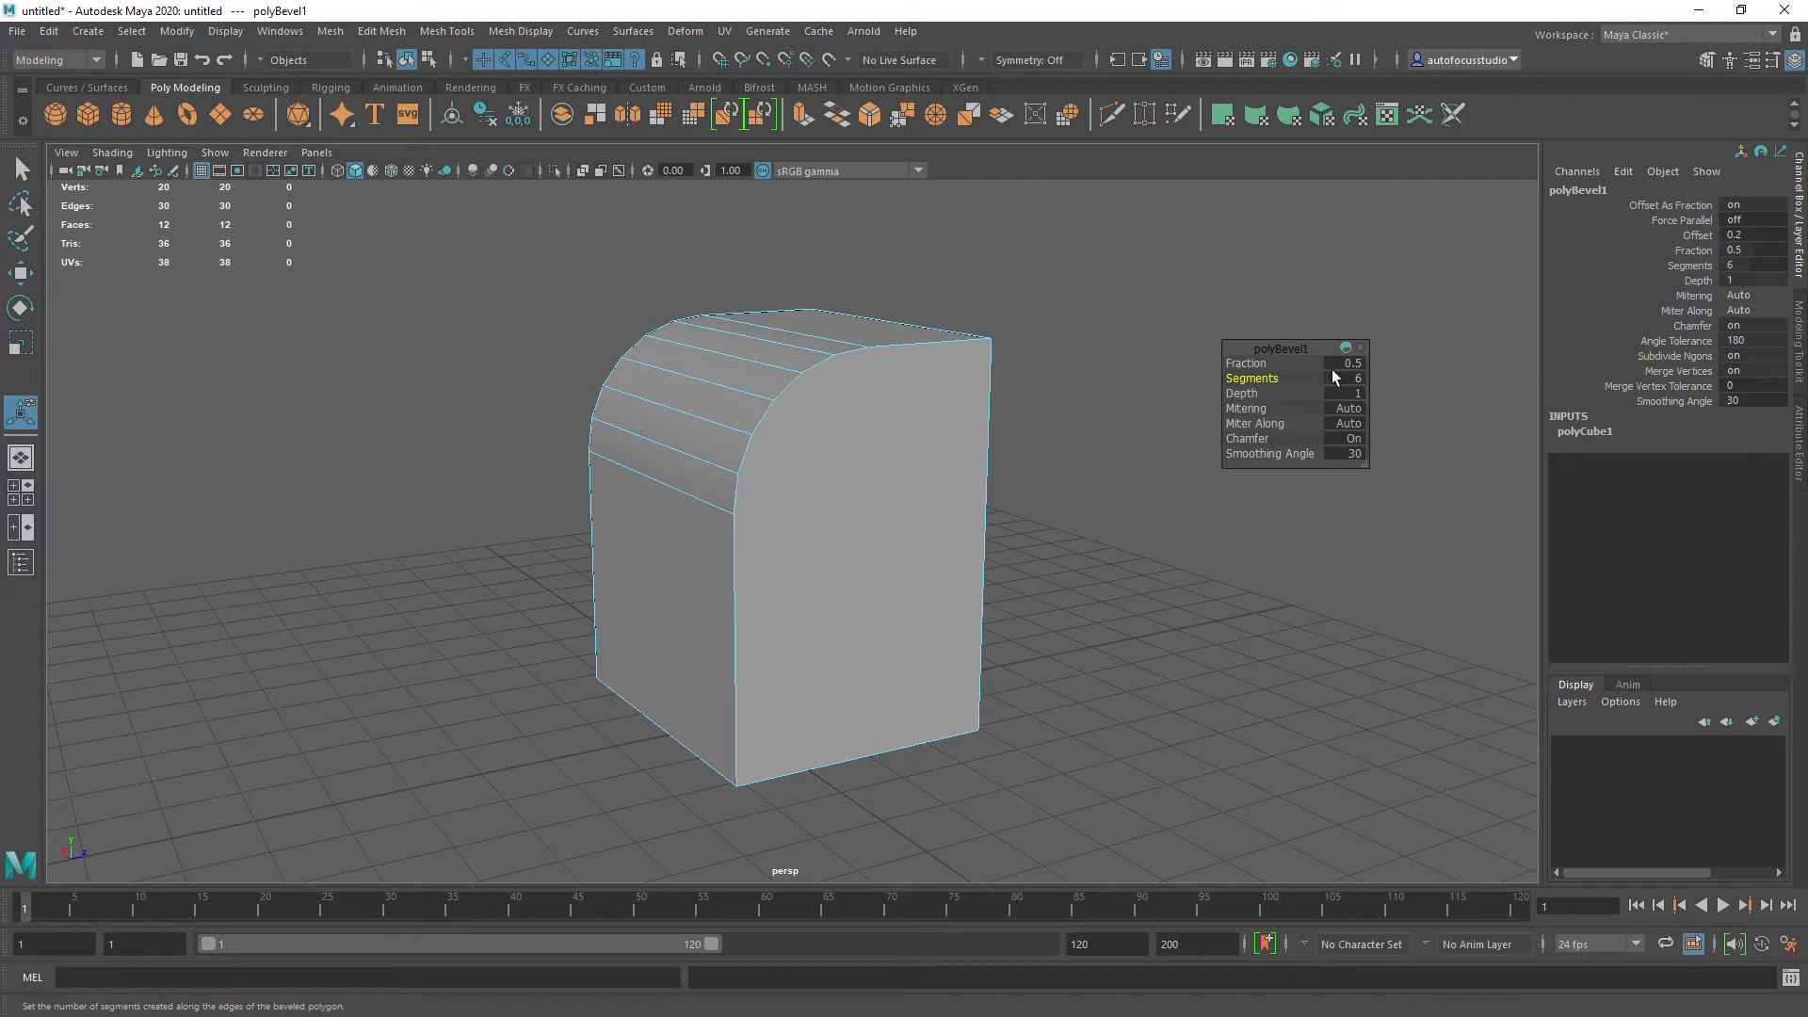
left_click_drag(1269, 379, 1260, 379)
left_click_drag(844, 529, 897, 499, "alt")
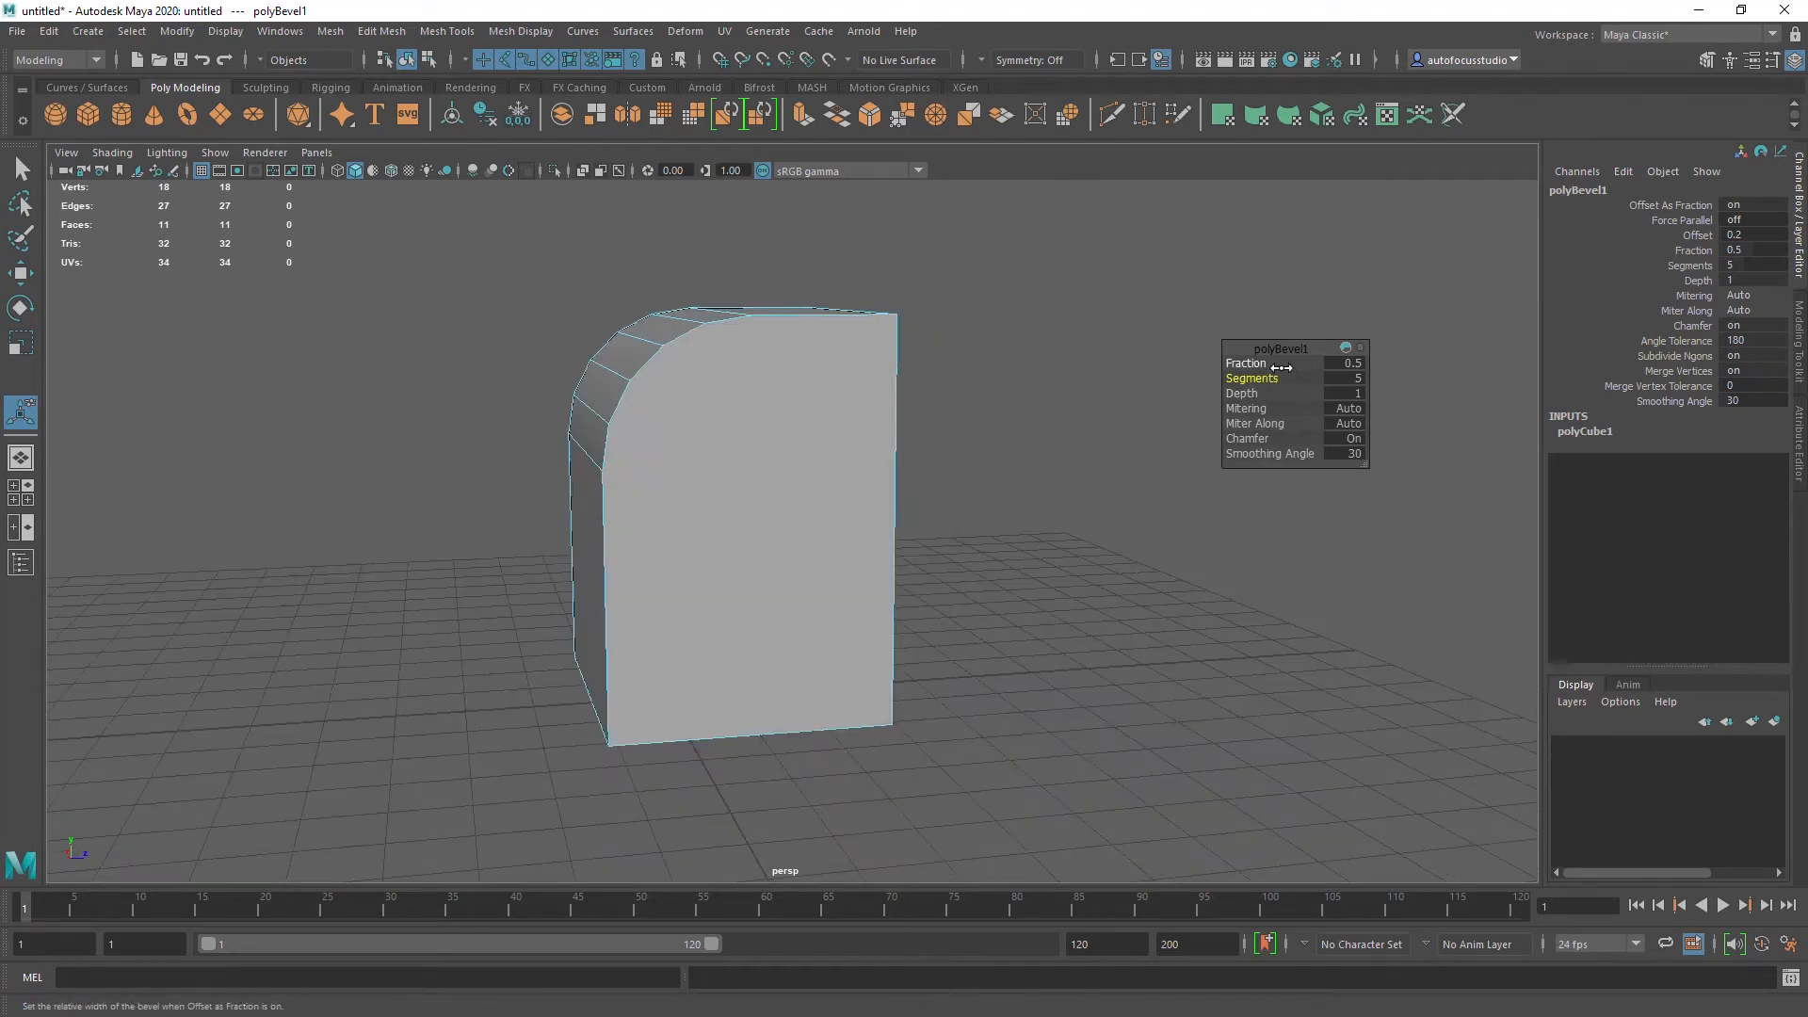
left_click_drag(618, 392, 630, 456, "alt")
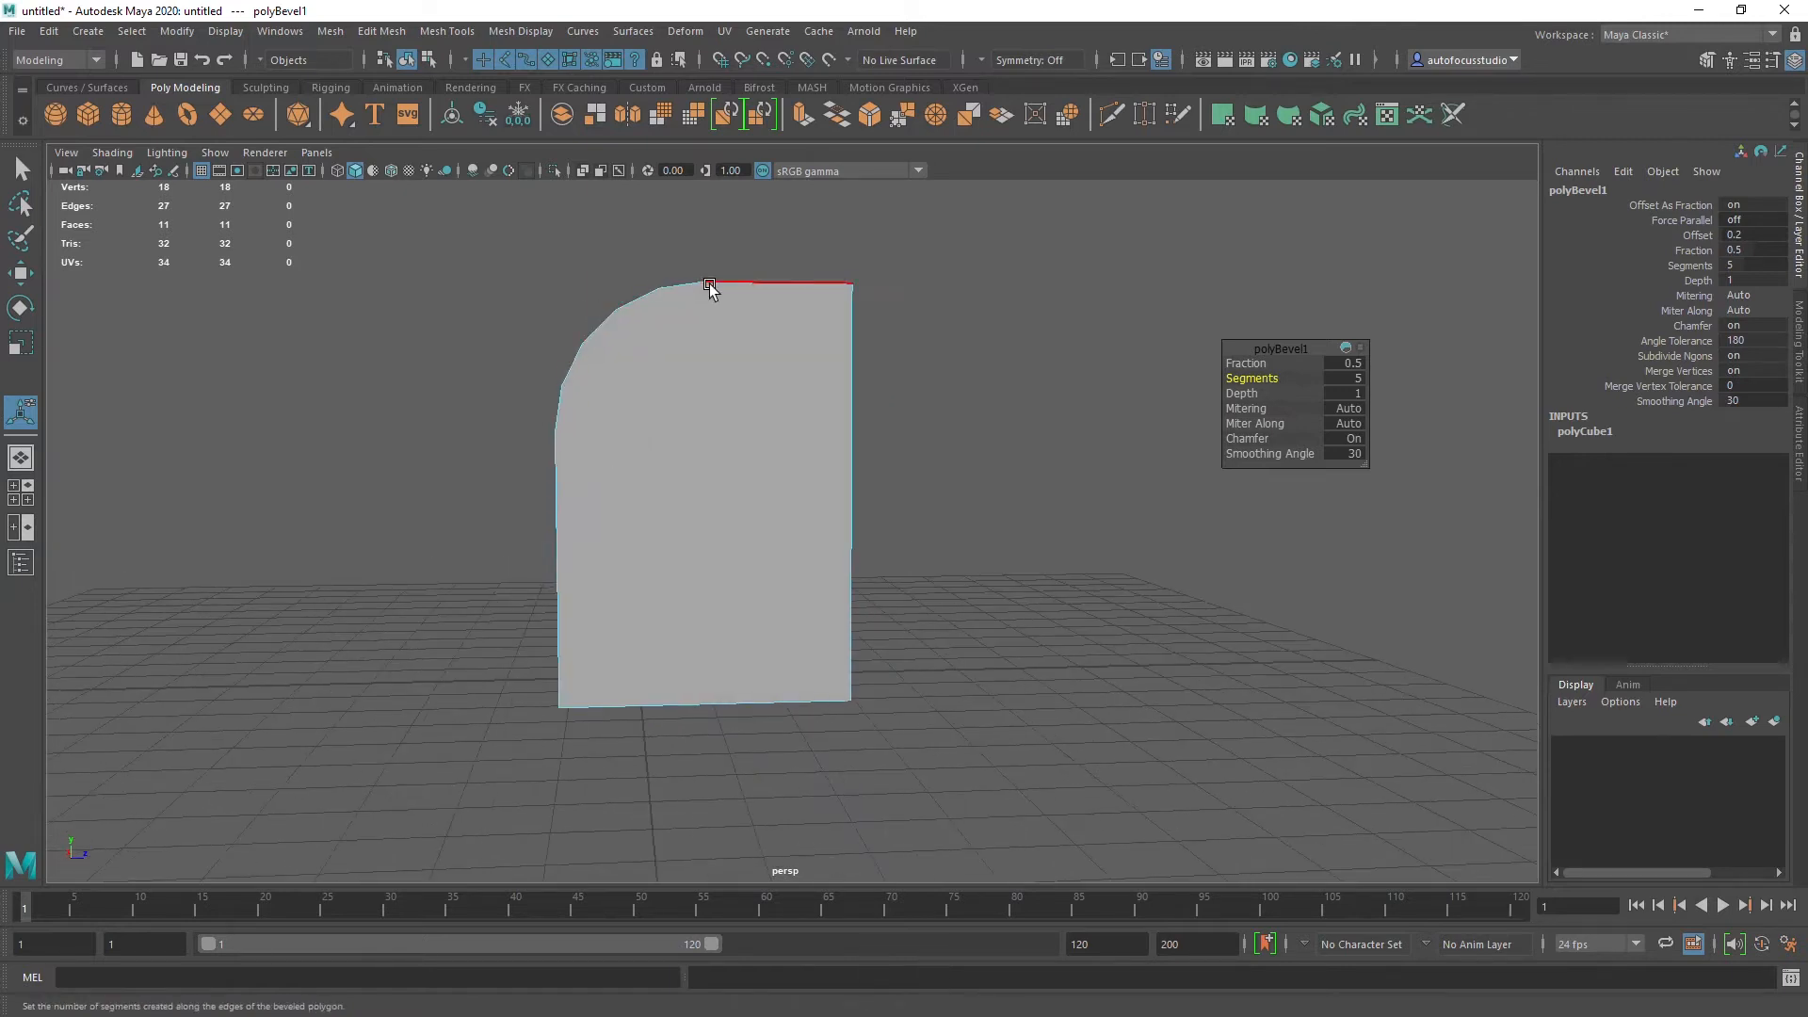
Step: Try a bevel Depth of -1 to curve the edge inward and return it to 1
left_click_drag(1245, 394, 1212, 396)
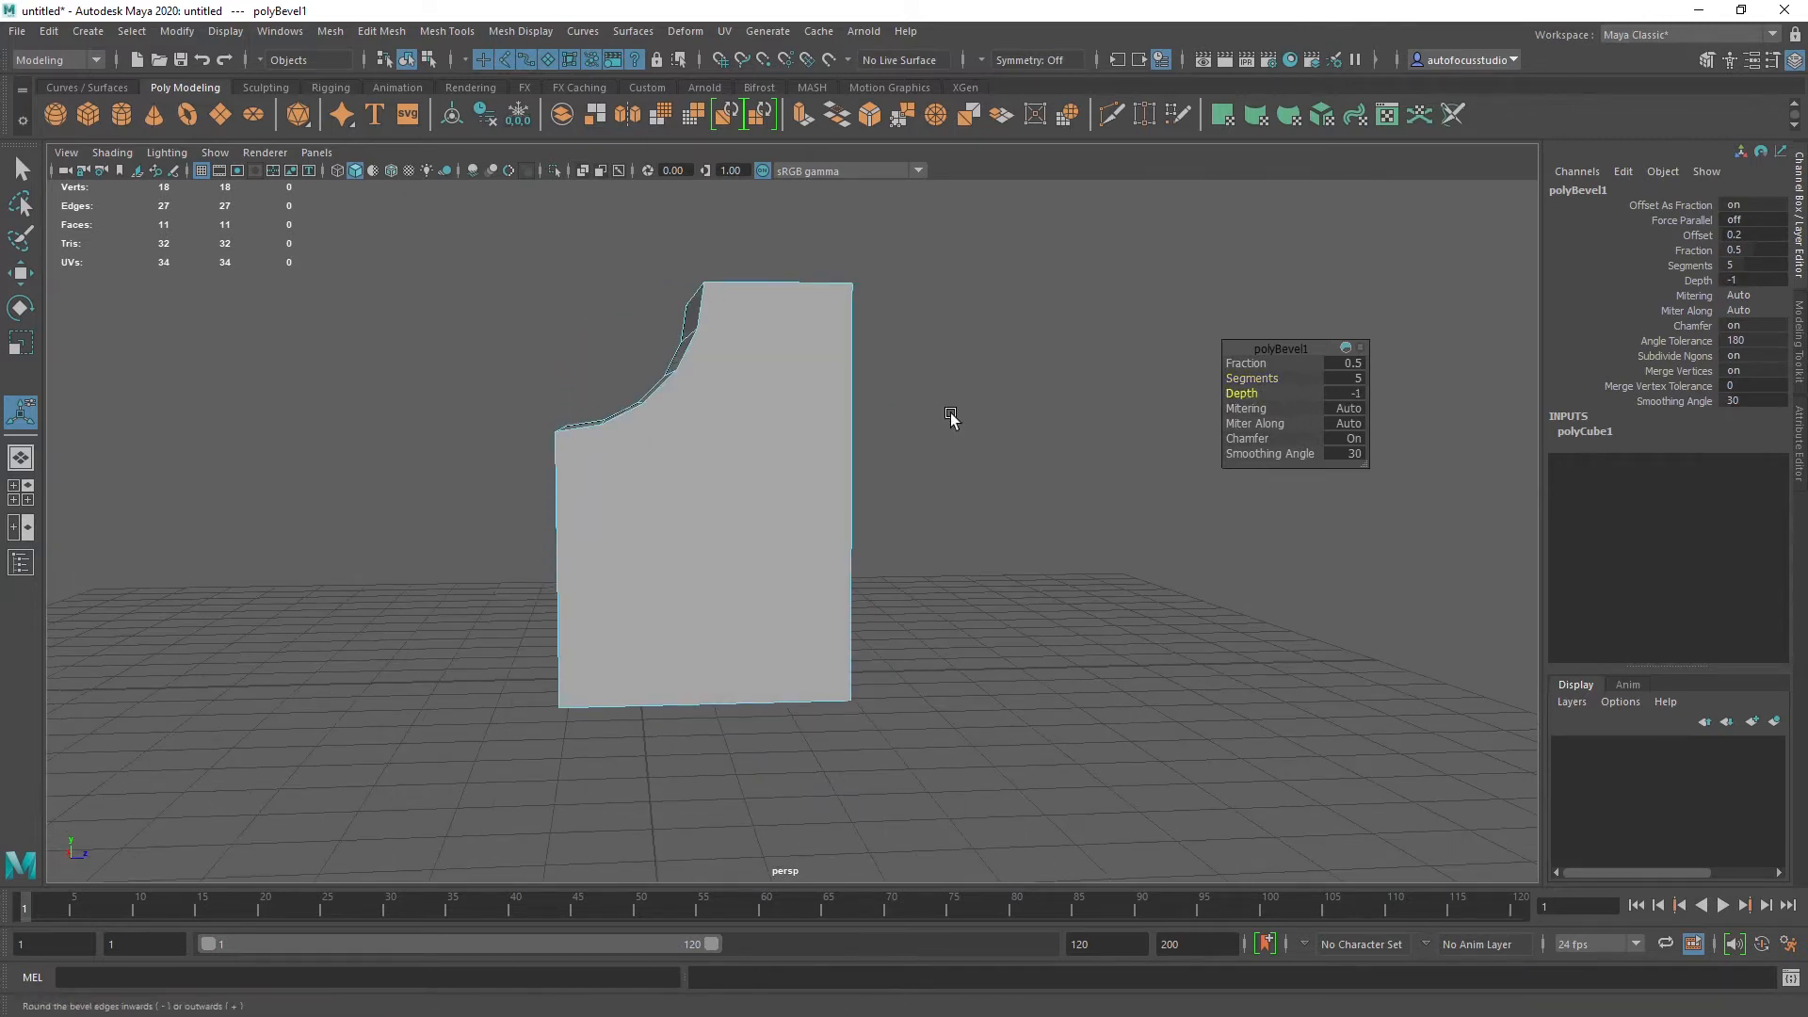
left_click_drag(624, 422, 620, 441, "alt")
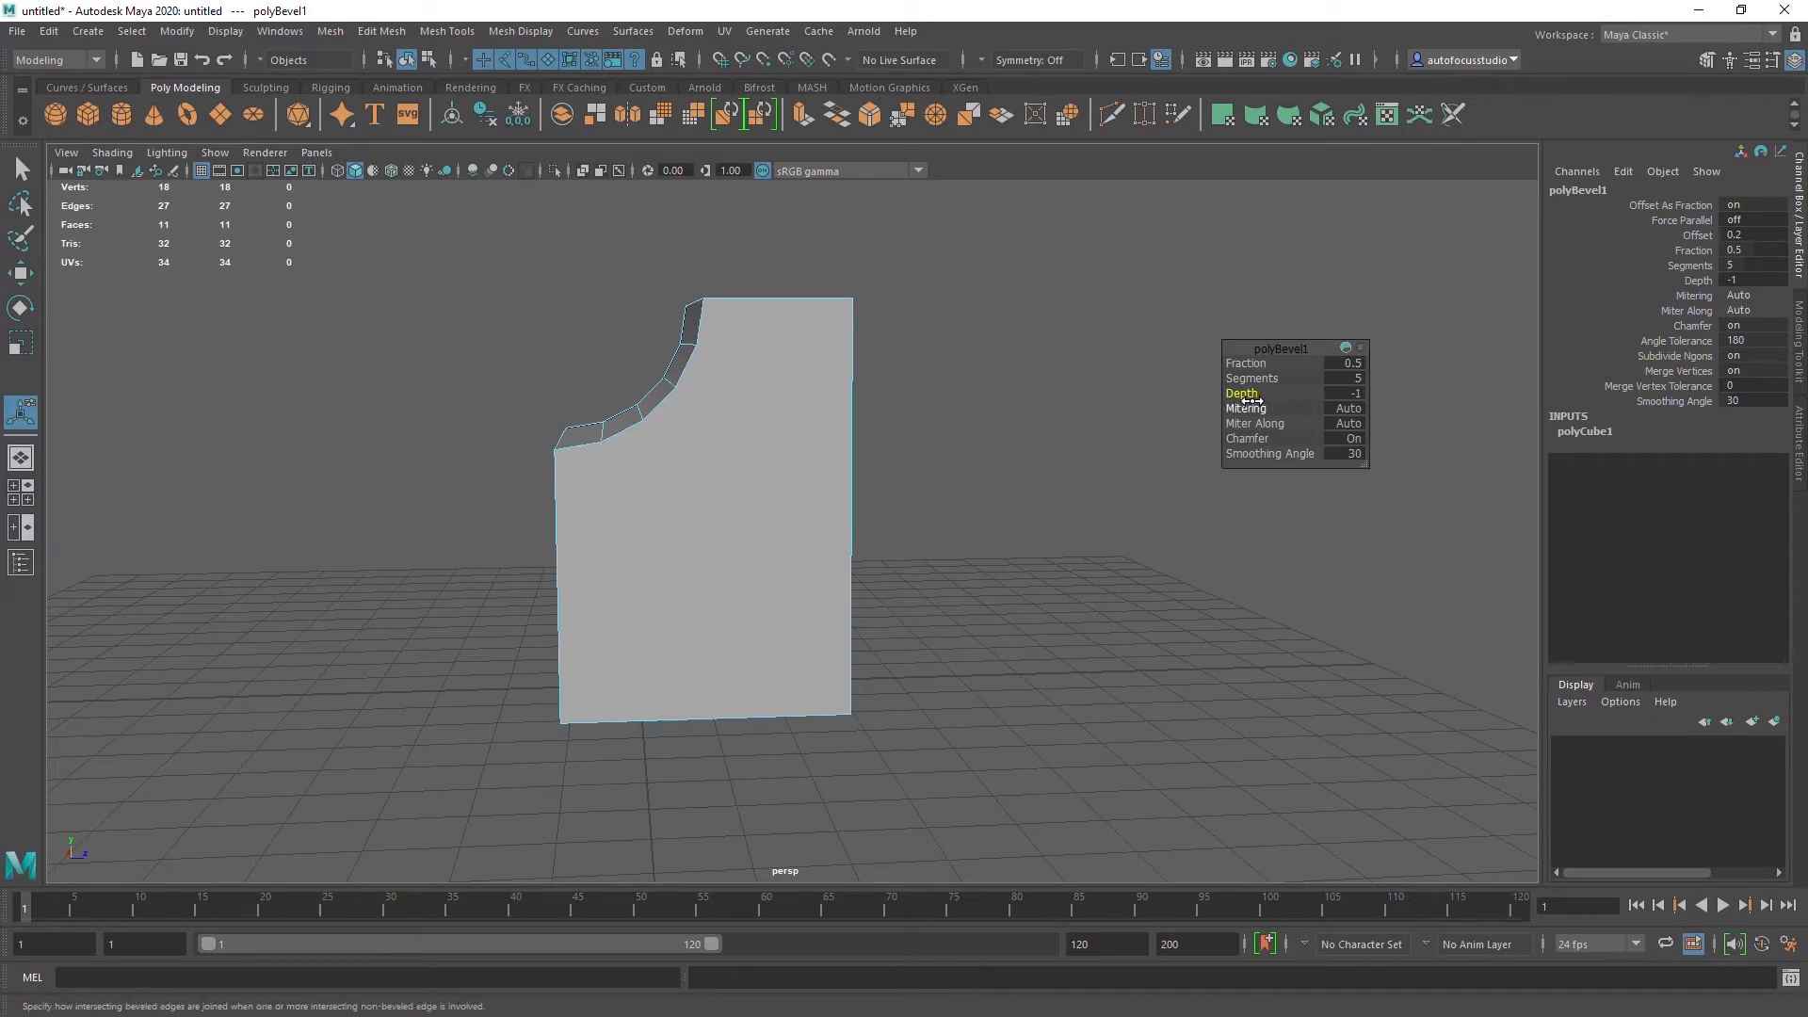
left_click_drag(1247, 394, 1370, 395)
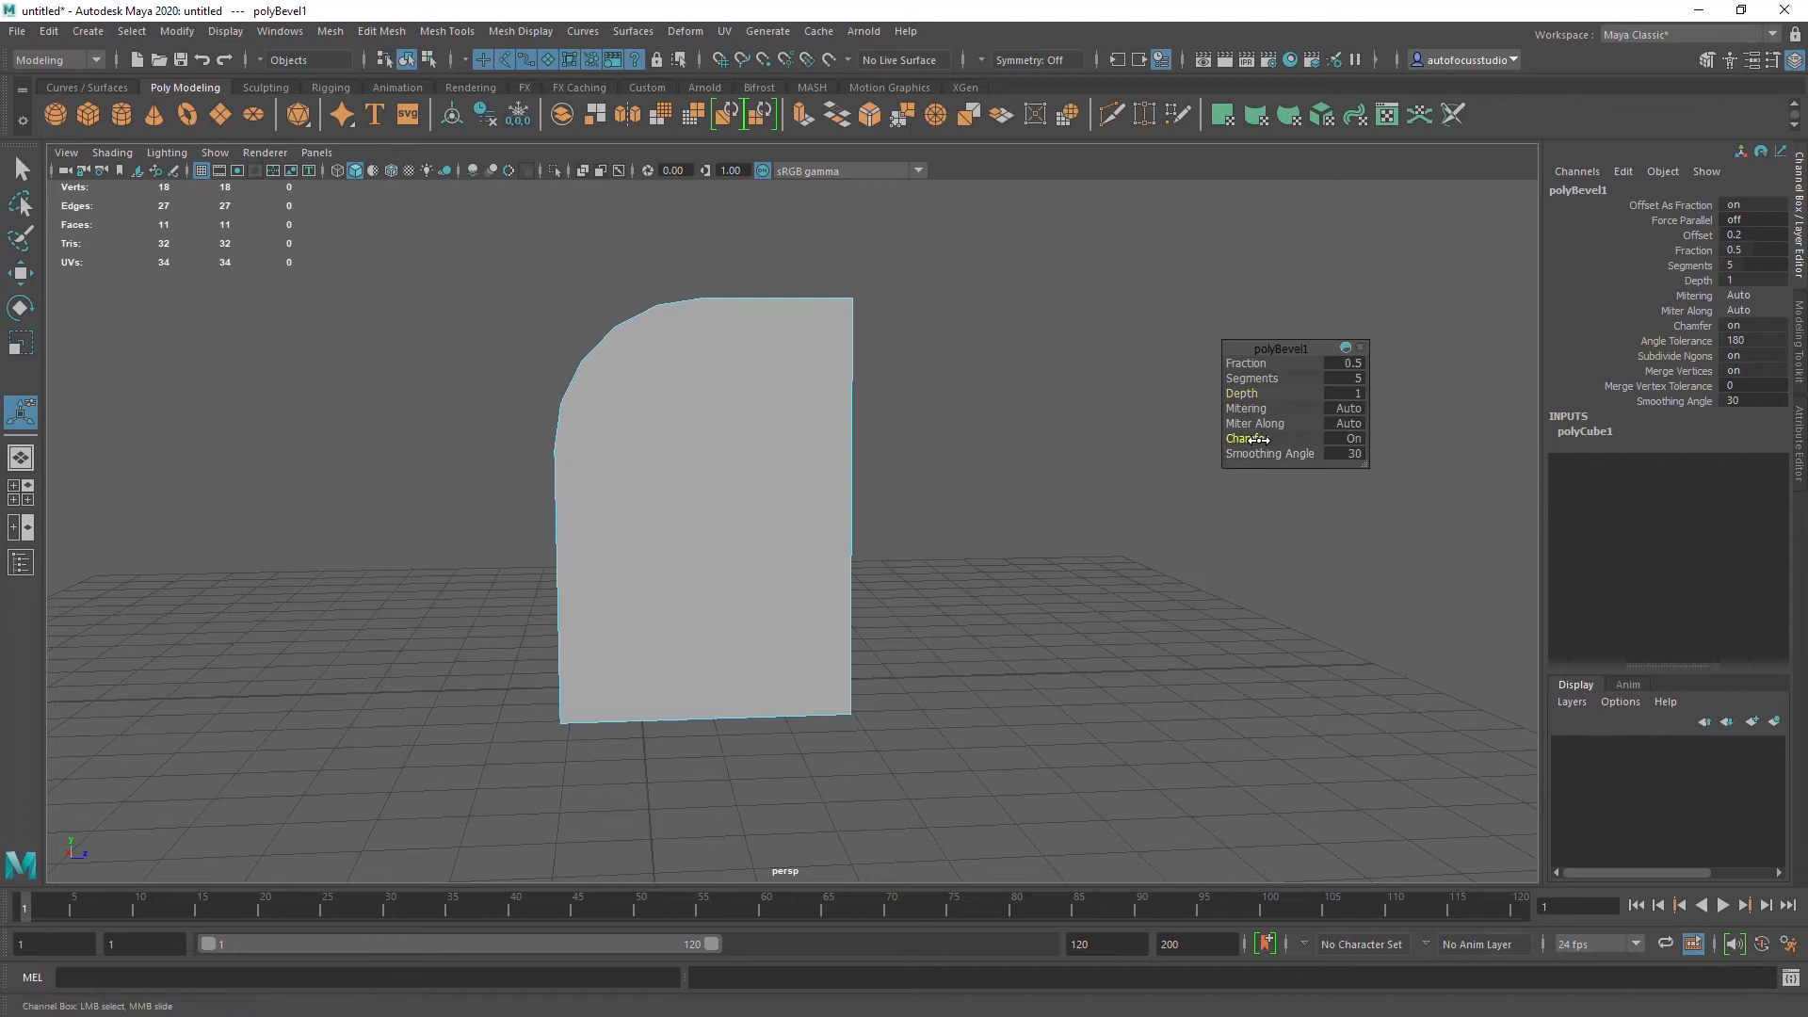
Step: Try the edge bevel with Chamfer off and turn Chamfer back on
left_click_drag(1252, 439, 1236, 439)
left_click_drag(710, 444, 670, 435, "alt")
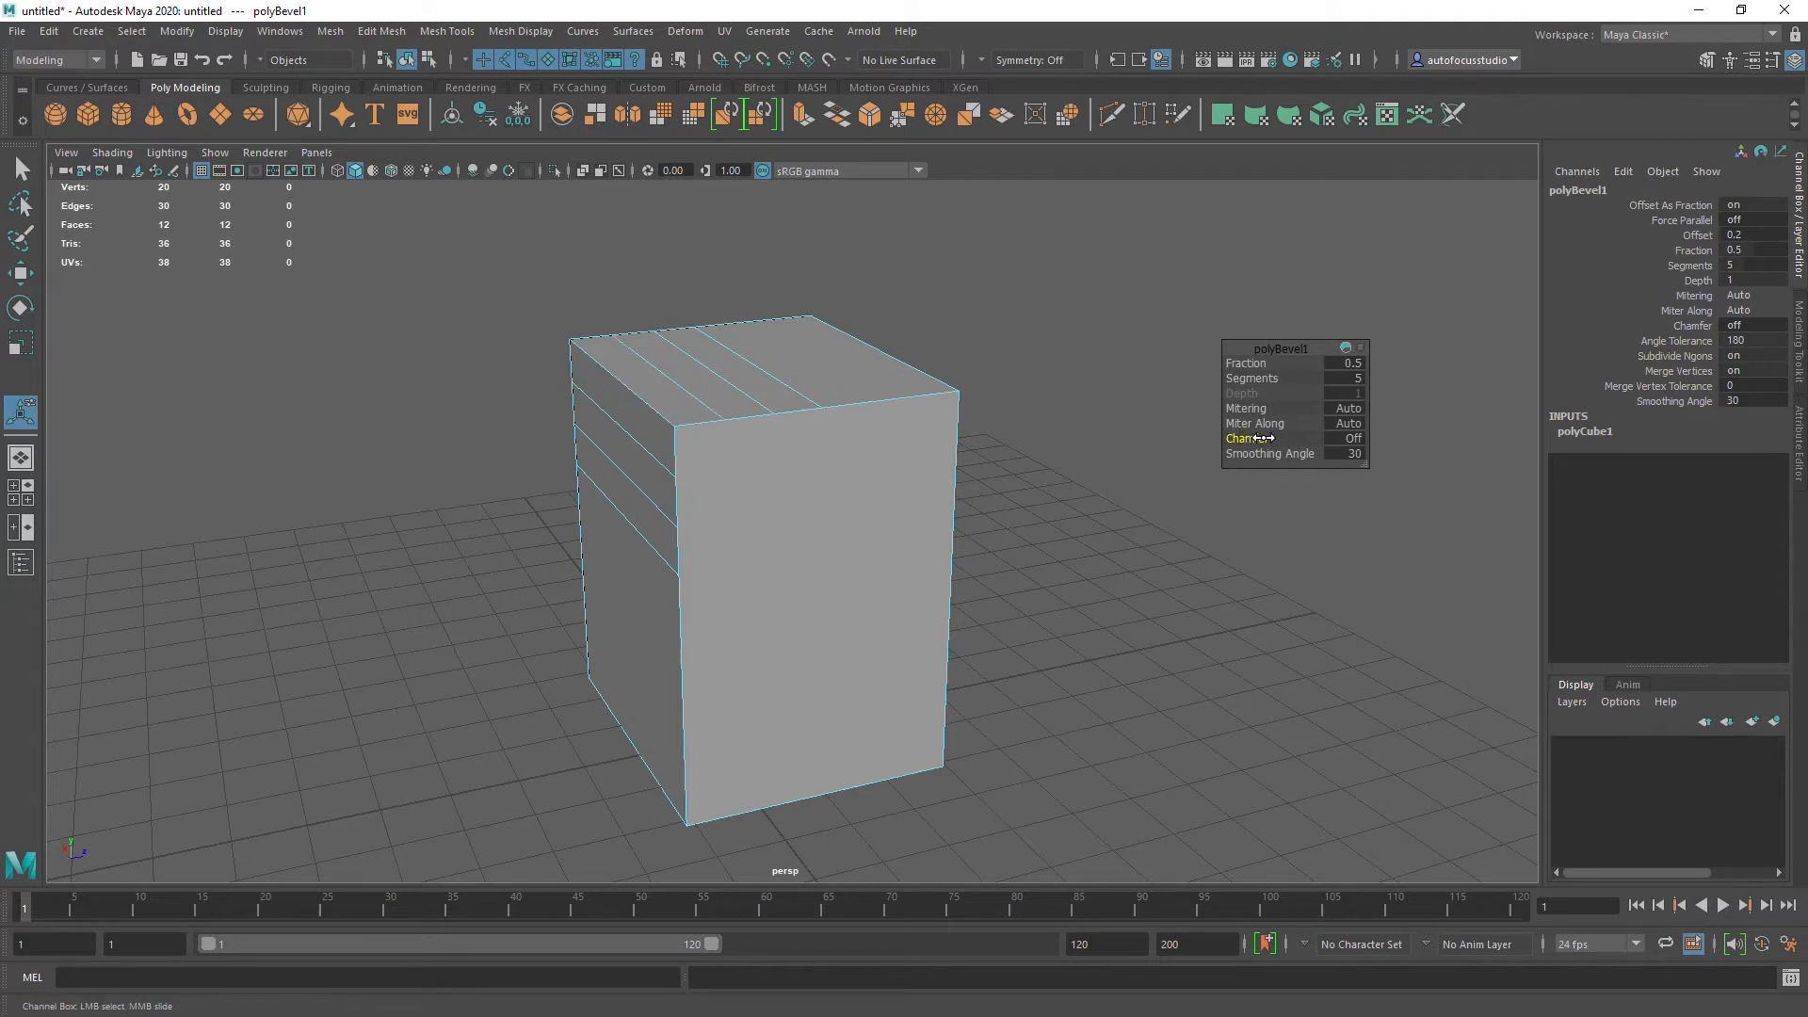
left_click_drag(1200, 444, 1215, 445)
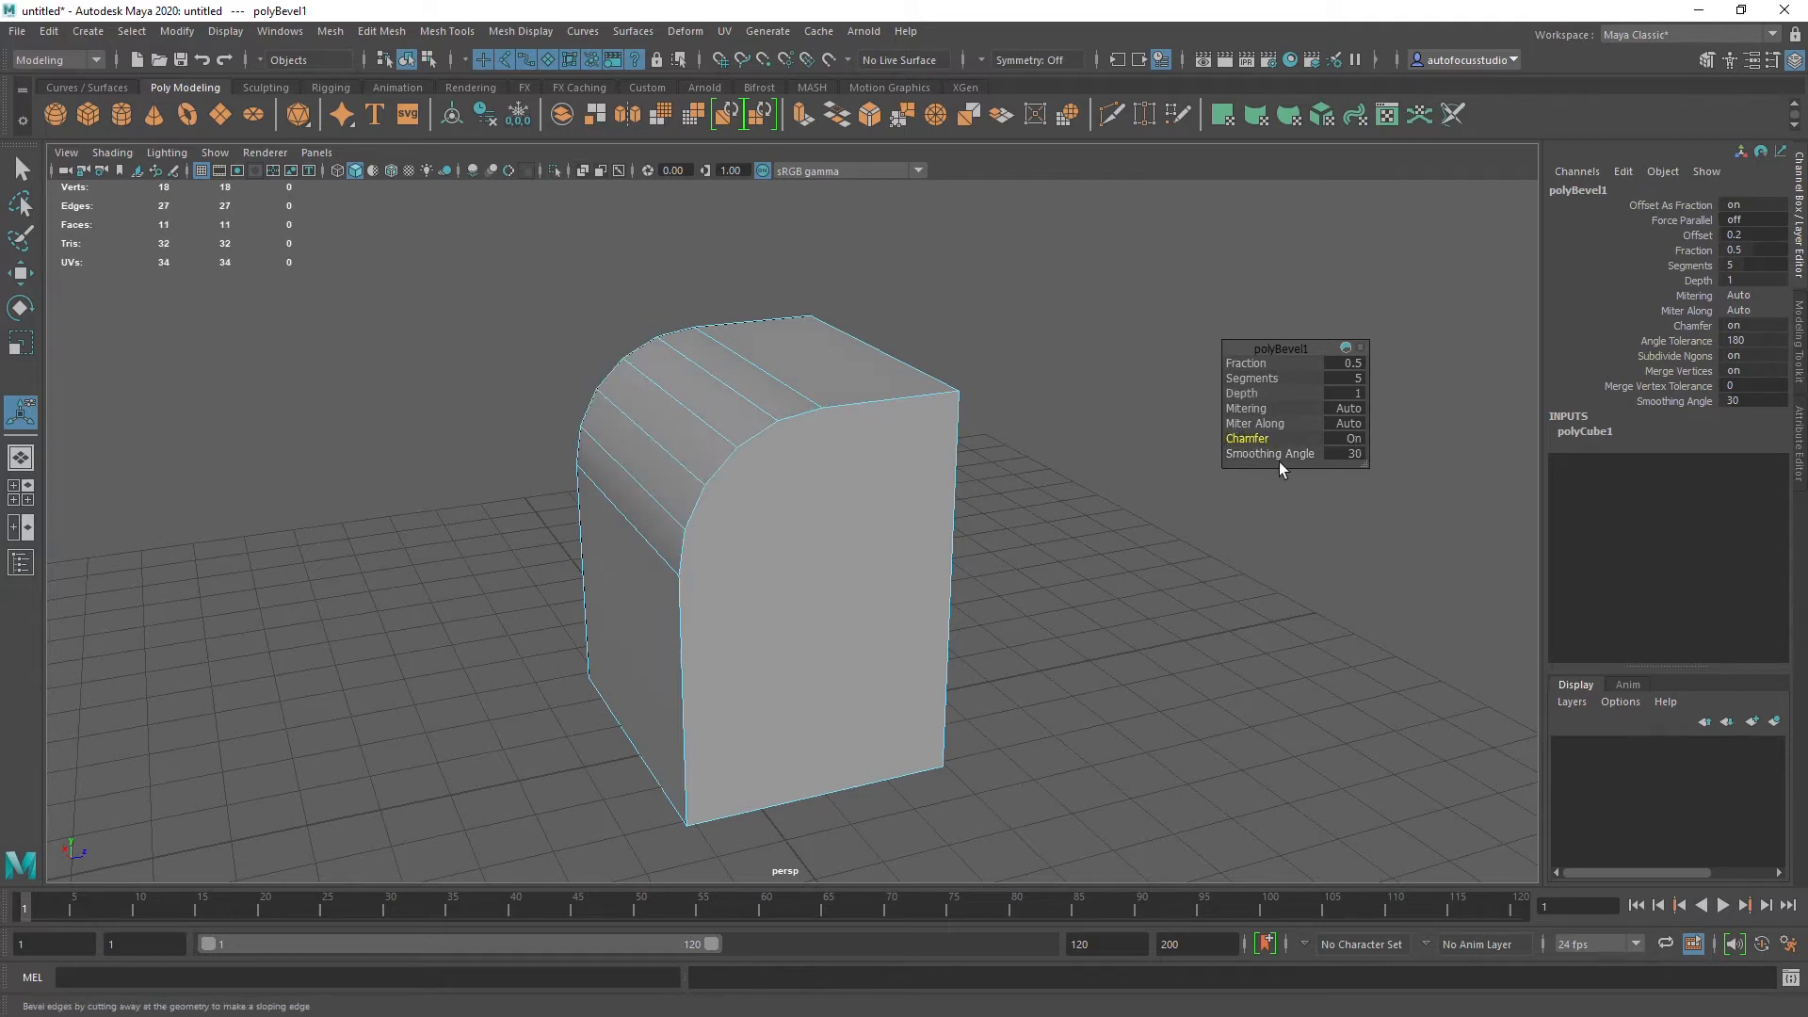
left_click_drag(708, 507, 791, 477, "alt")
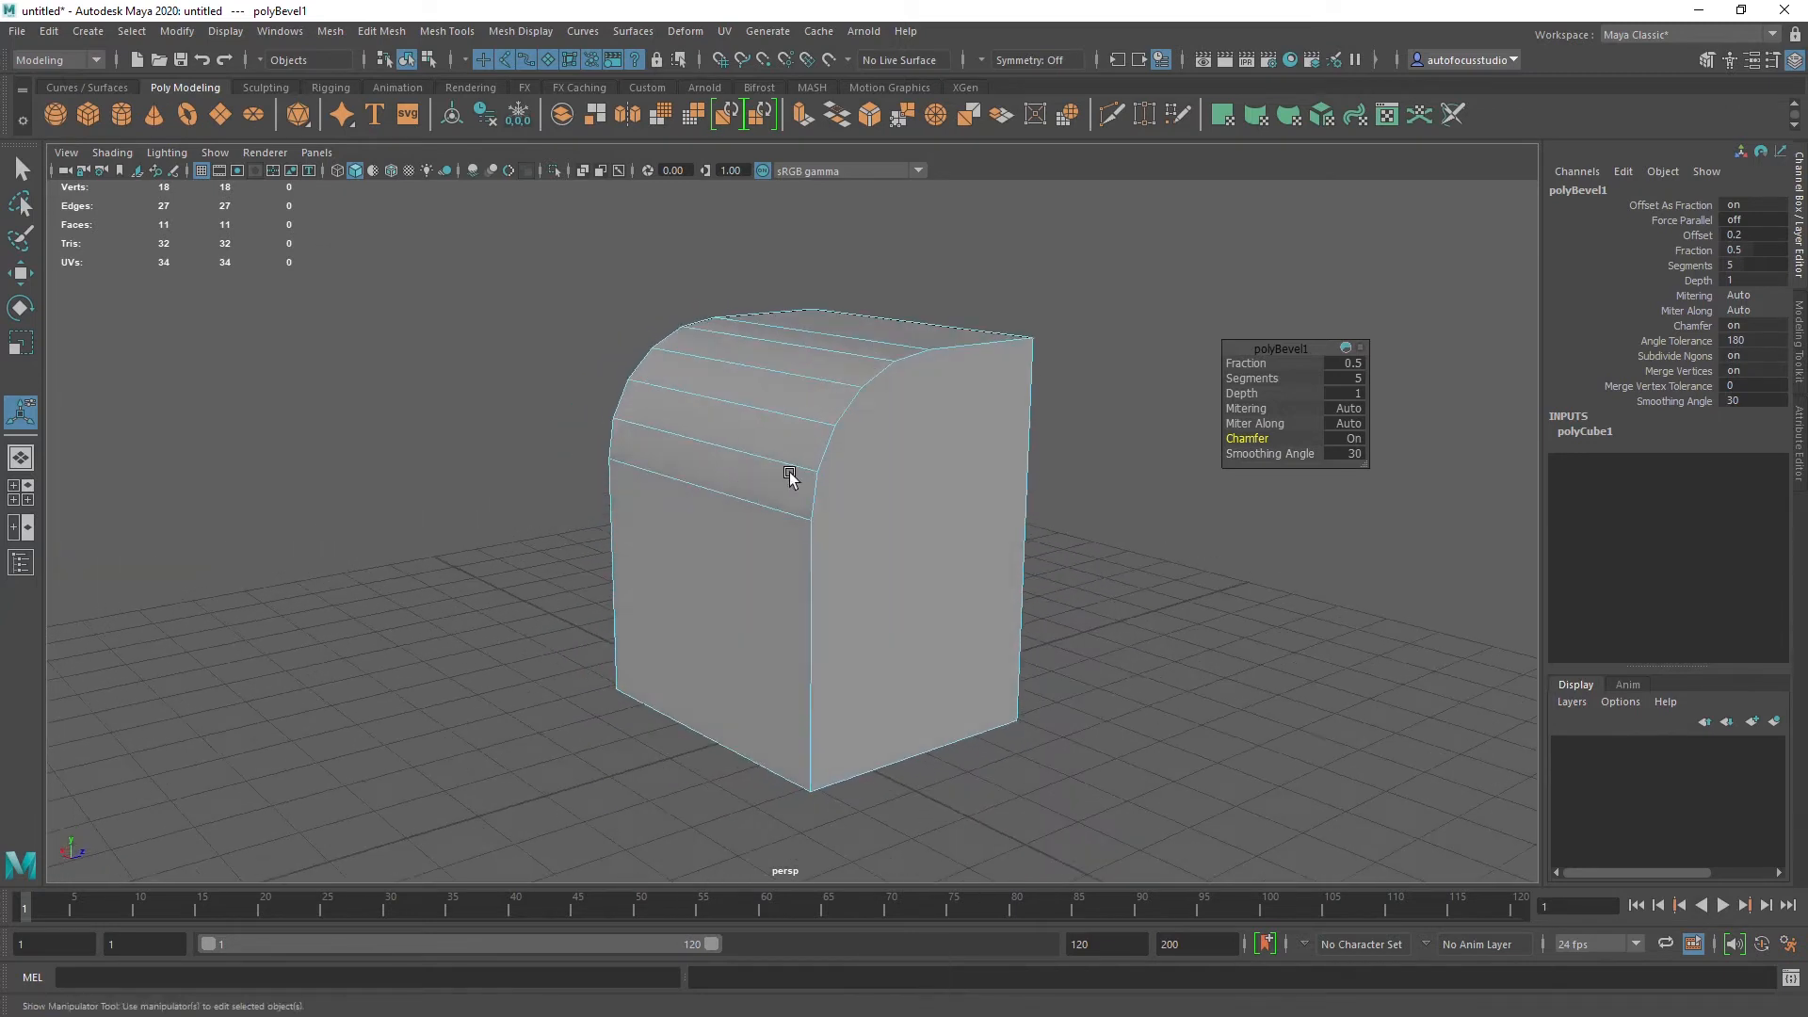
Step: Set the edge bevel's Segments to 2 and its Smoothing Angle to 69.4
left_click_drag(1261, 381, 1234, 384)
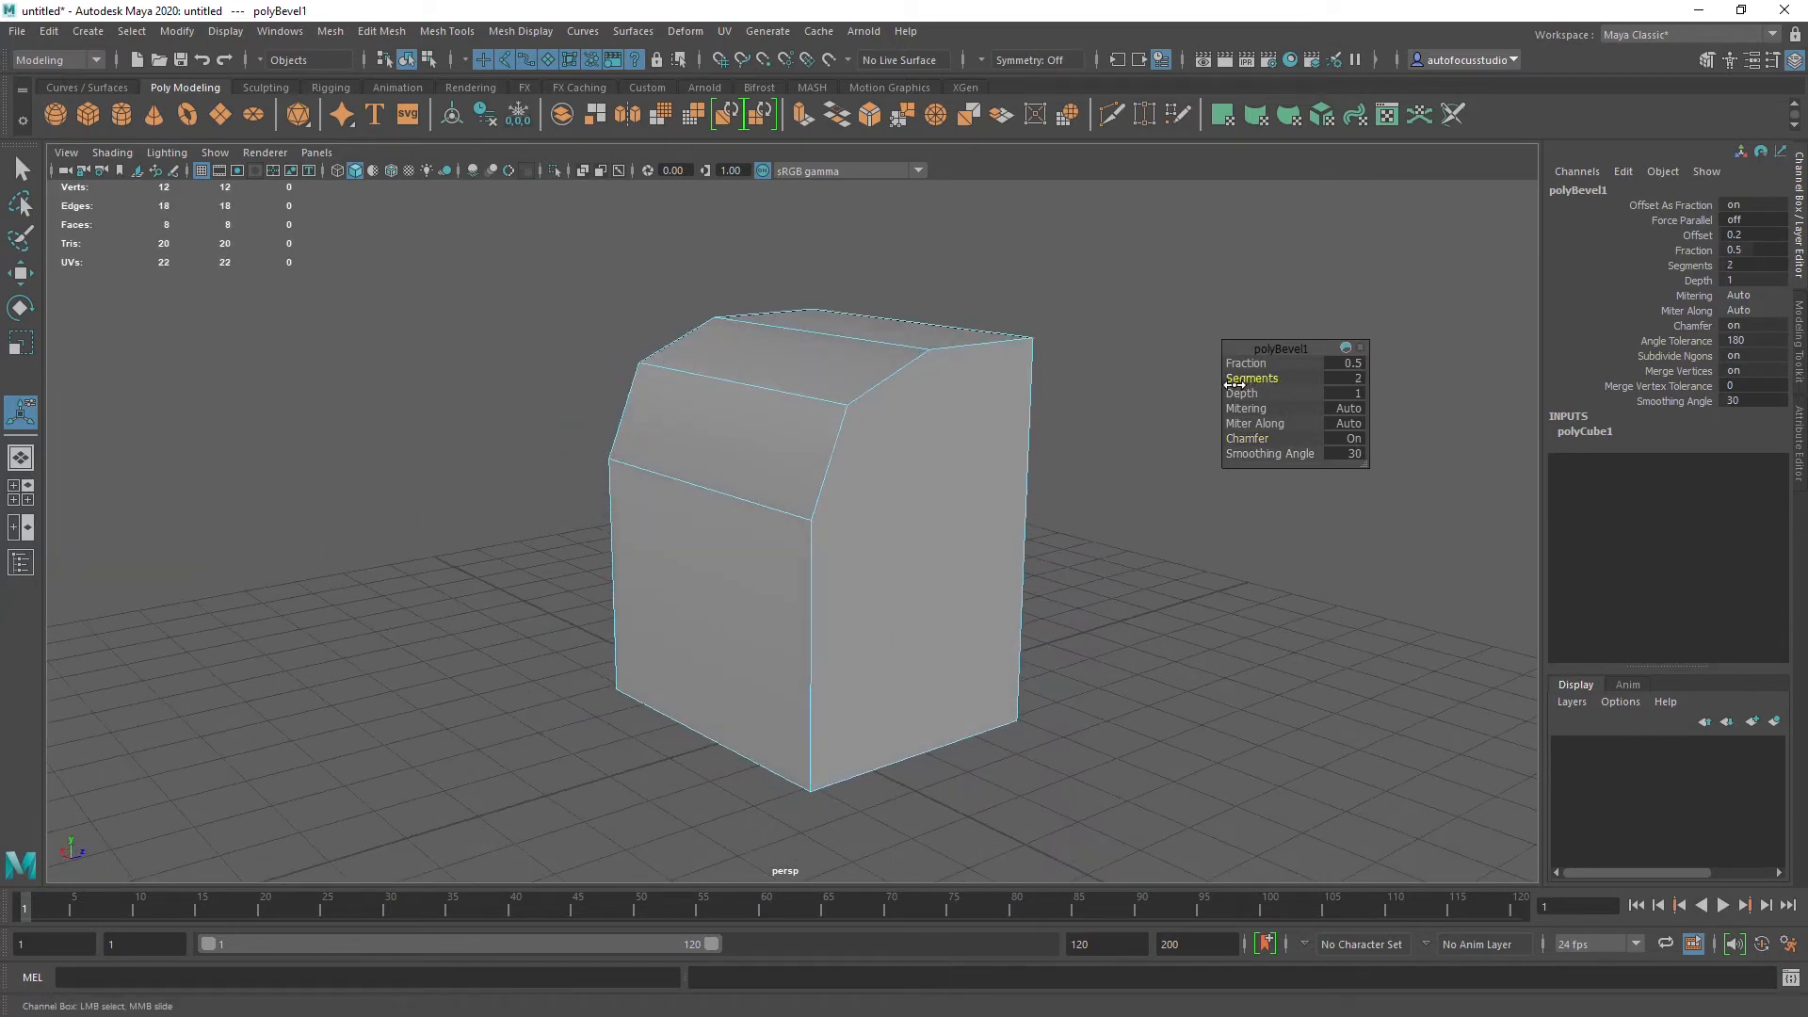
left_click_drag(809, 509, 754, 383, "alt")
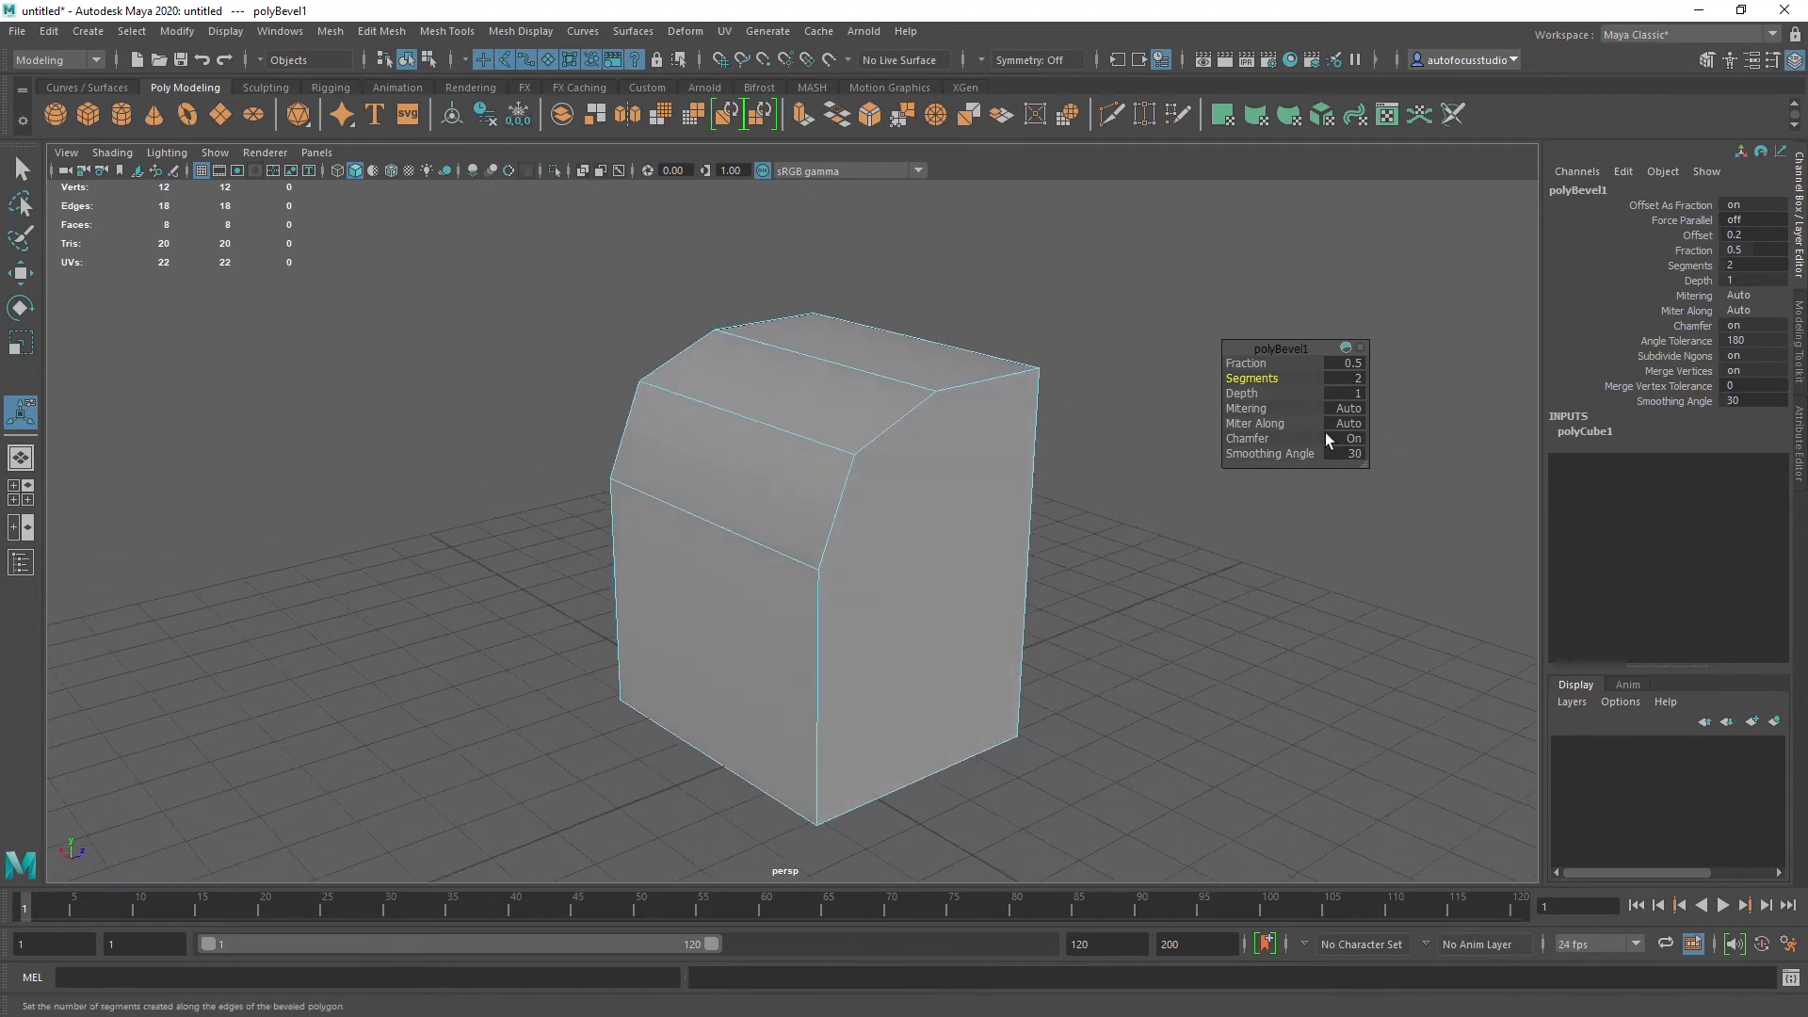
left_click(1260, 454)
mouse_move(1575, 455)
middle_mouse_down()
mouse_move(1240, 424)
mouse_move(1504, 426)
middle_mouse_up()
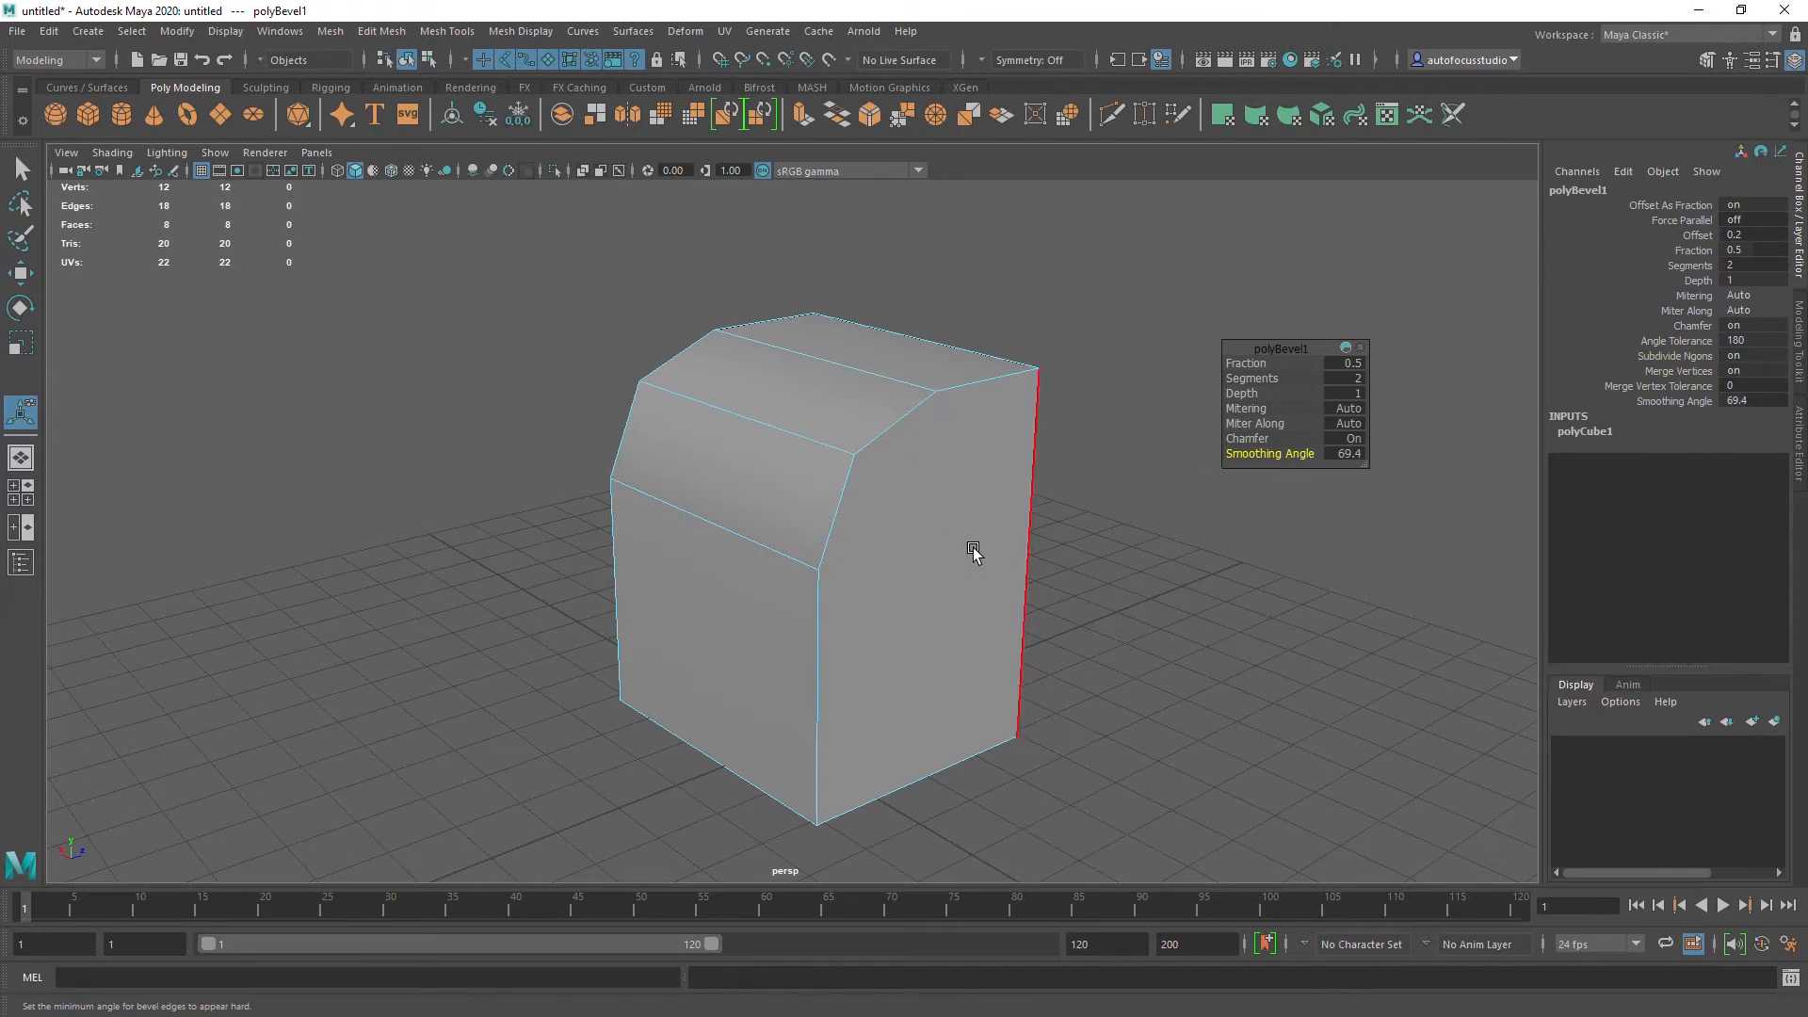
Step: Return to Object Mode, select the edge-beveled cube and delete it
right_click(850, 389)
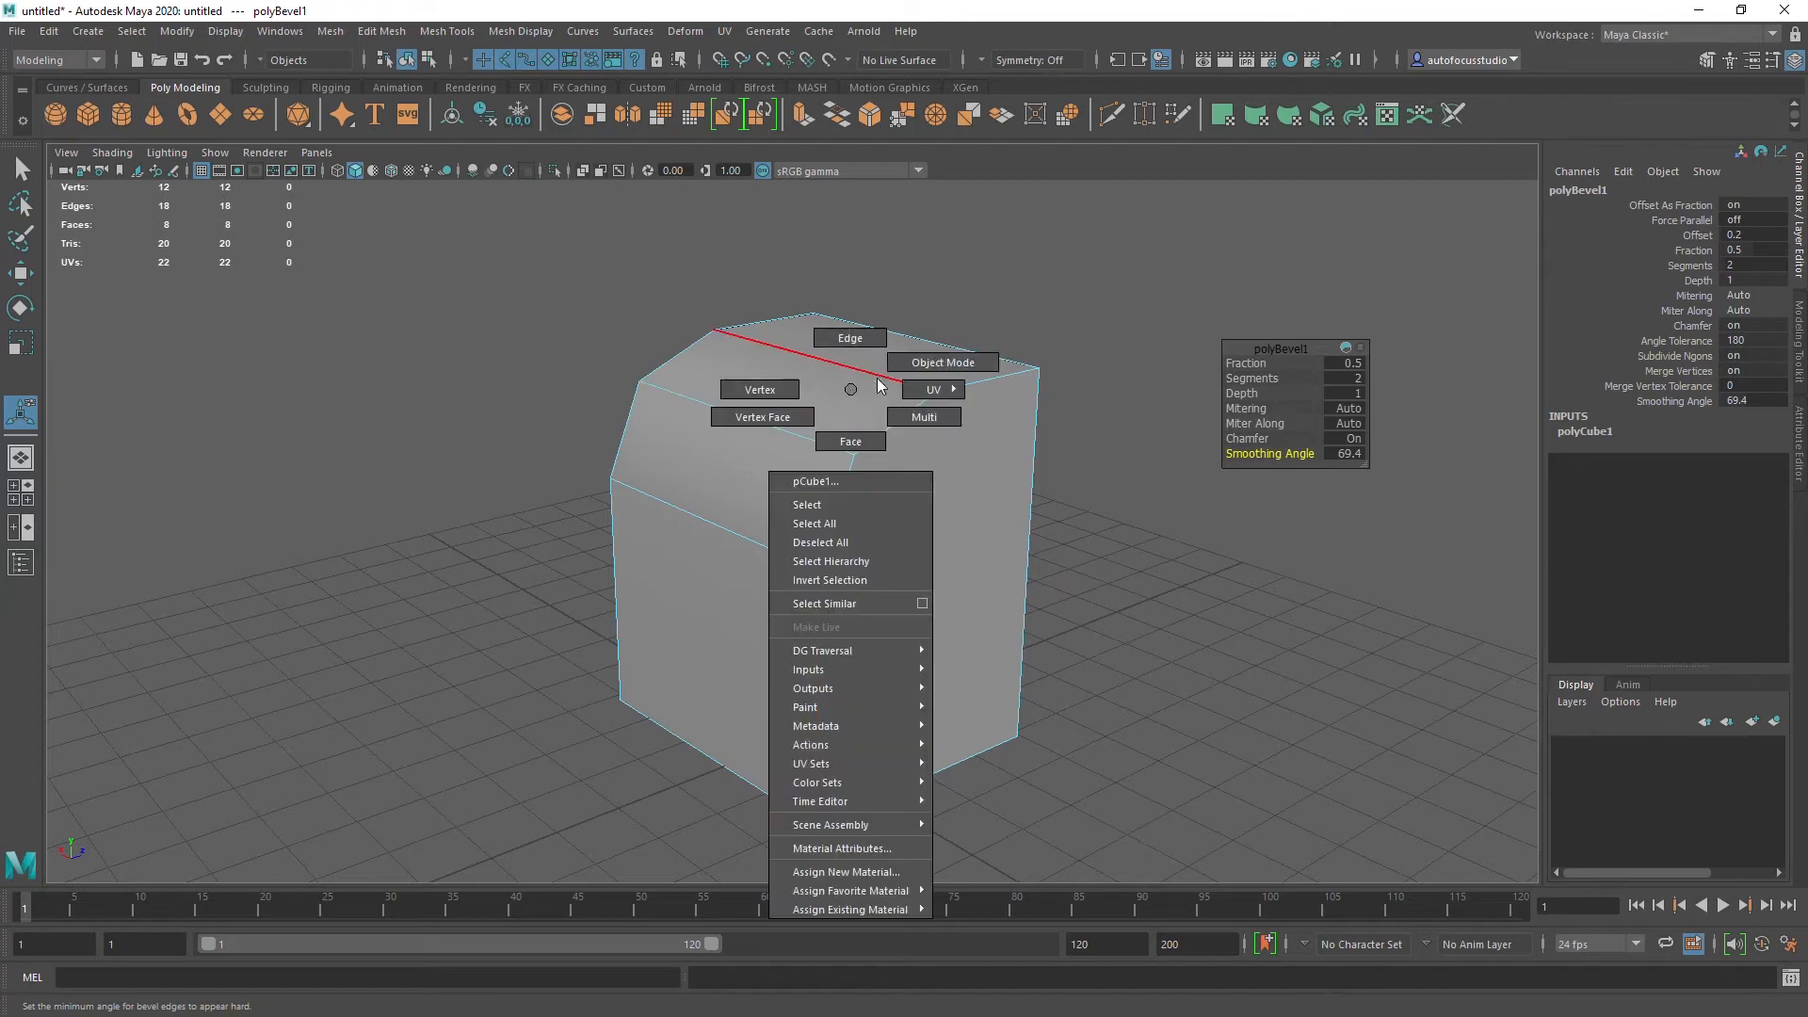
left_click(942, 361)
left_click(801, 460)
key("Delete")
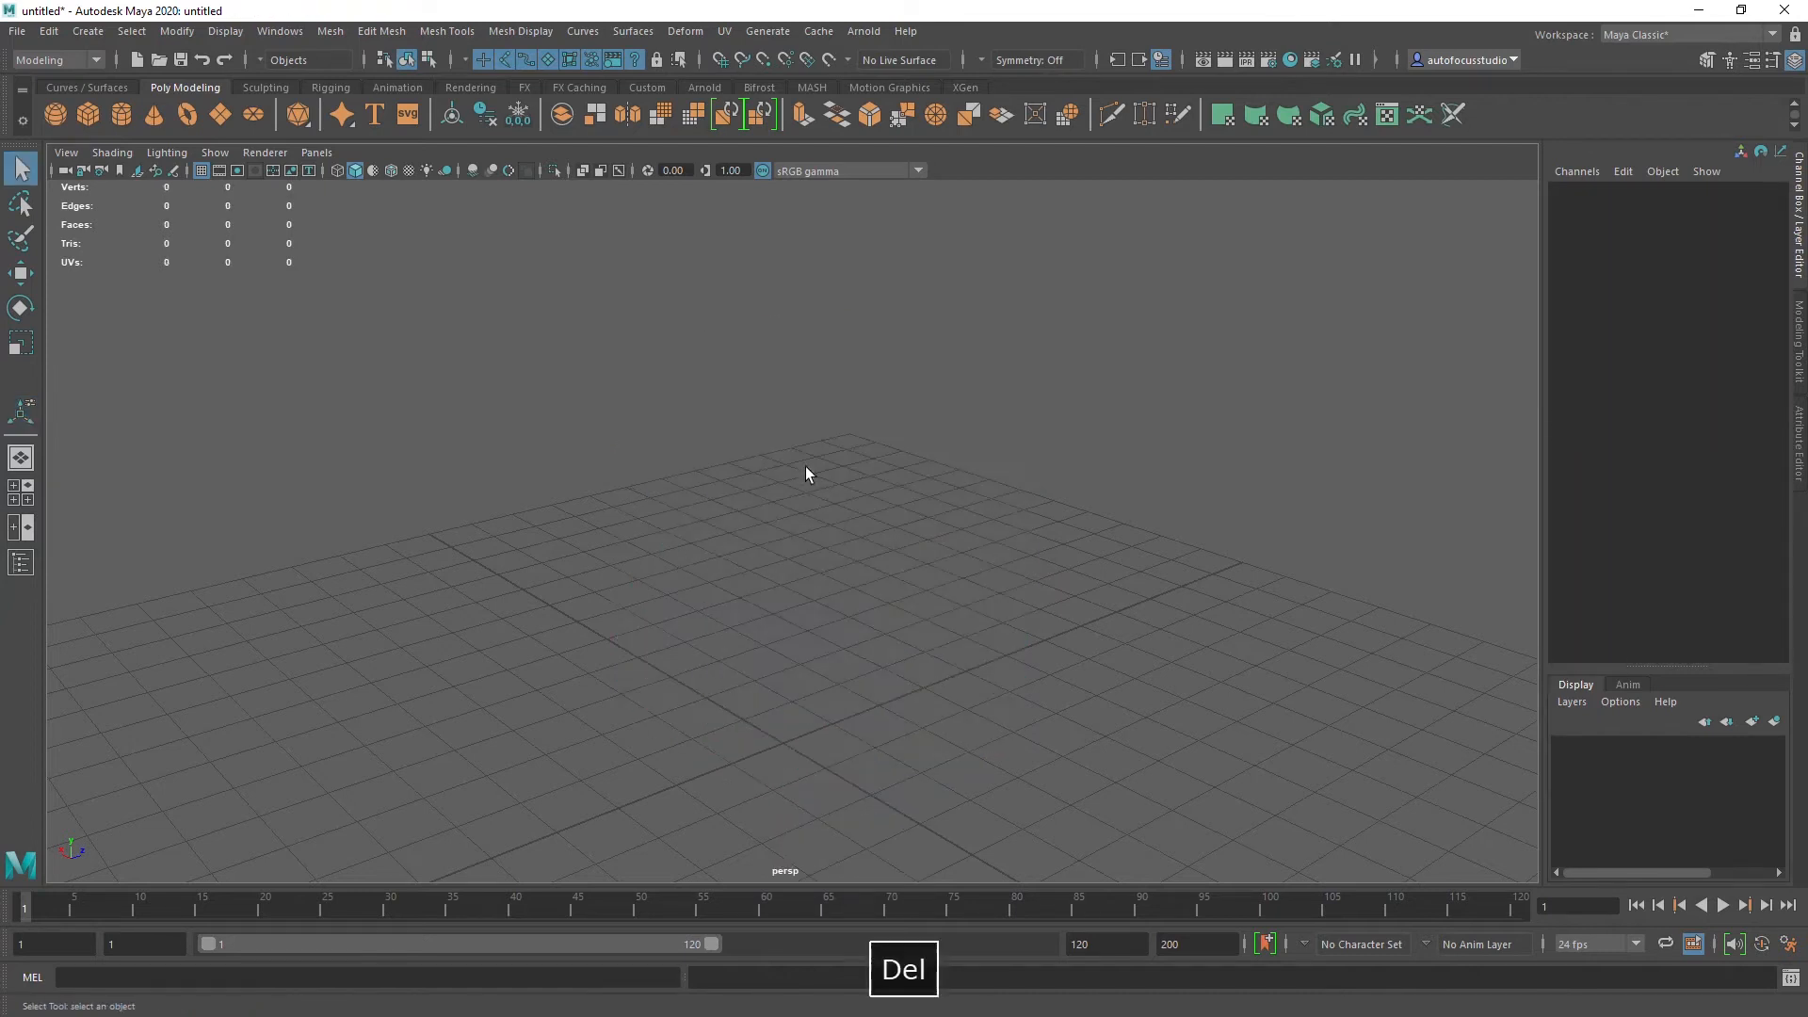
Step: Draw a new polygon cube on the empty grid, about 3.2 wide, 4.5 high and 3.7 deep
left_click(91, 115)
left_click_drag(719, 584, 730, 380)
right_click_drag(774, 454, 807, 554, "alt")
middle_click_drag(809, 555, 918, 643, "alt")
Step: Switch to face selection, select the cube's top face and apply Bevel Face to it
right_click_drag(799, 416, 800, 468)
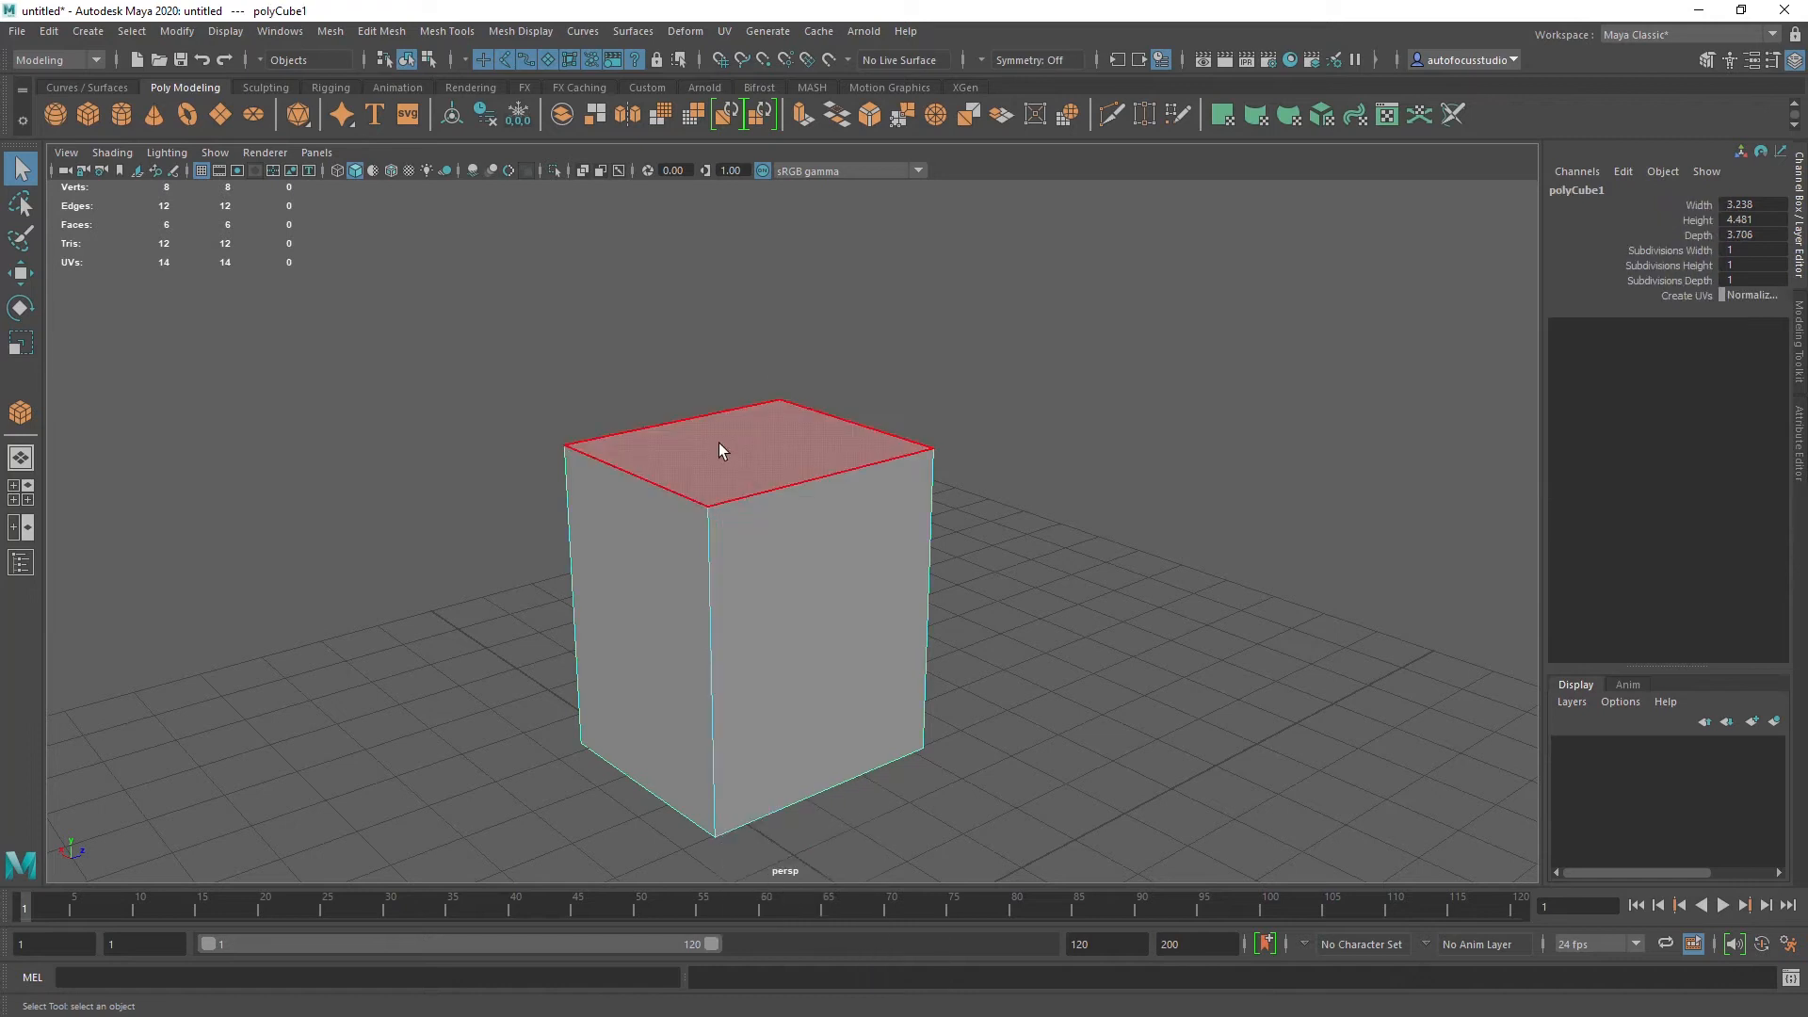
left_click(730, 443)
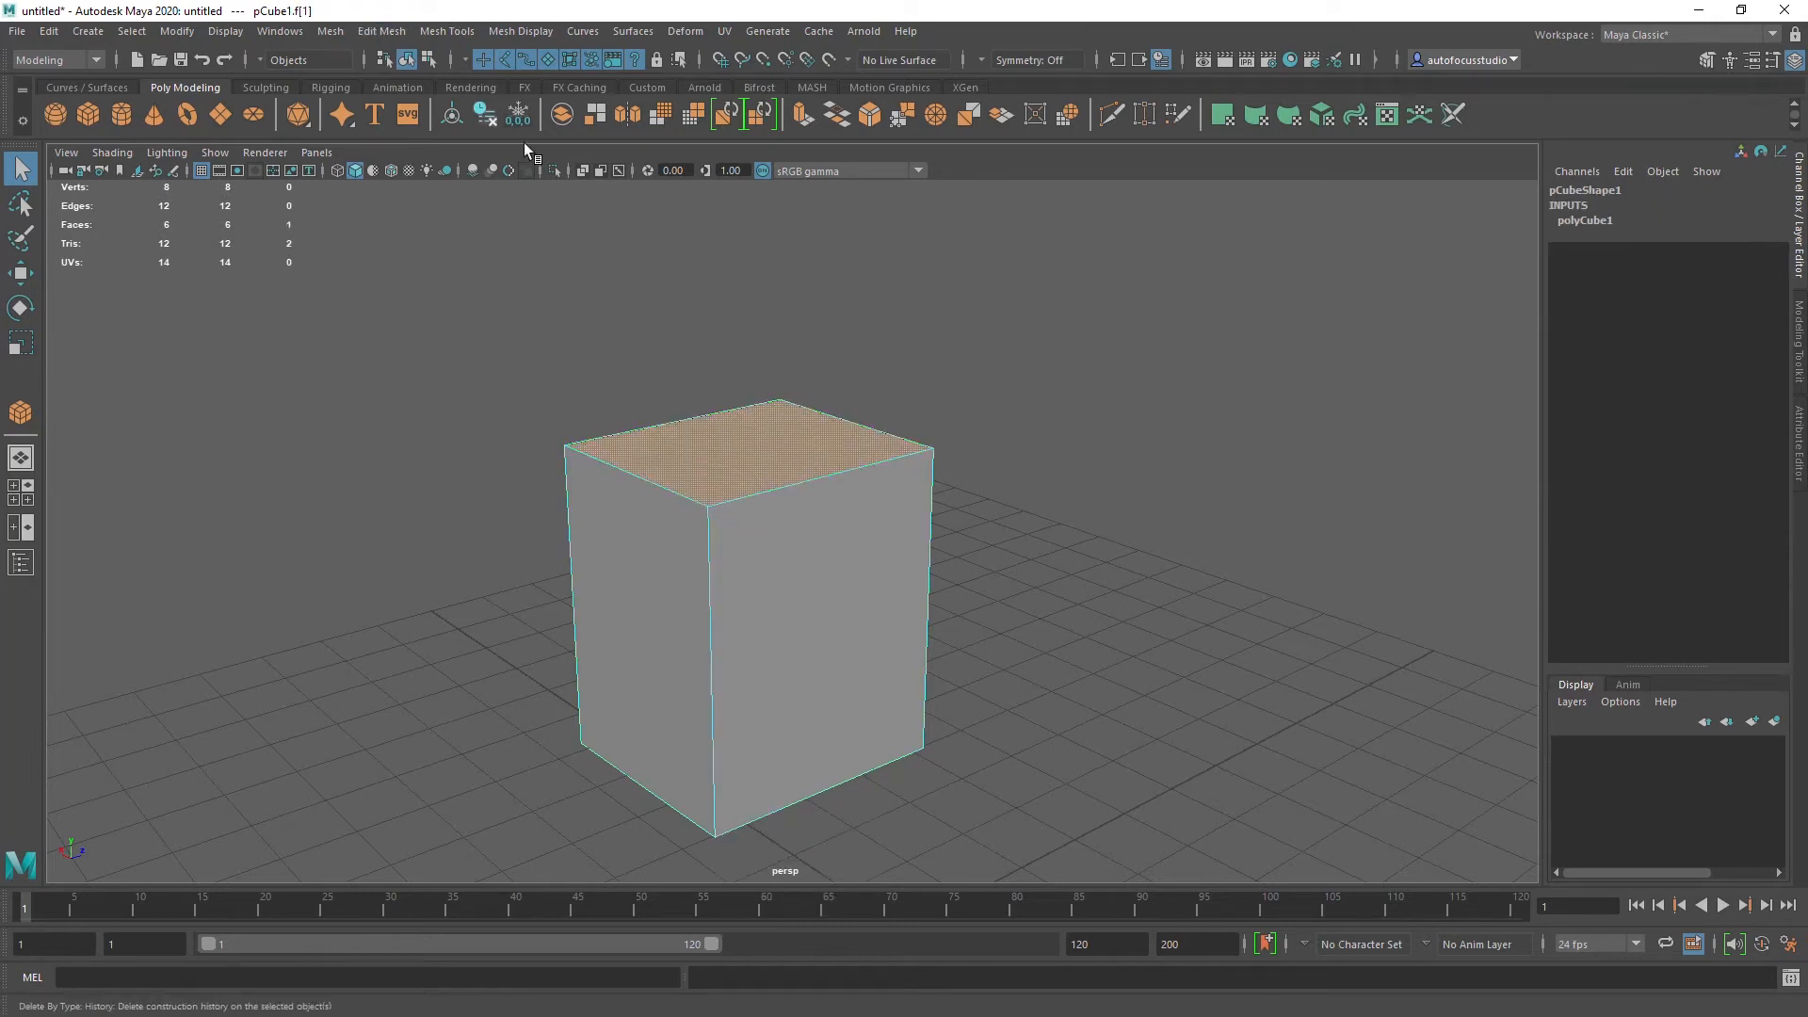
middle_click_drag(860, 584, 829, 537, "alt")
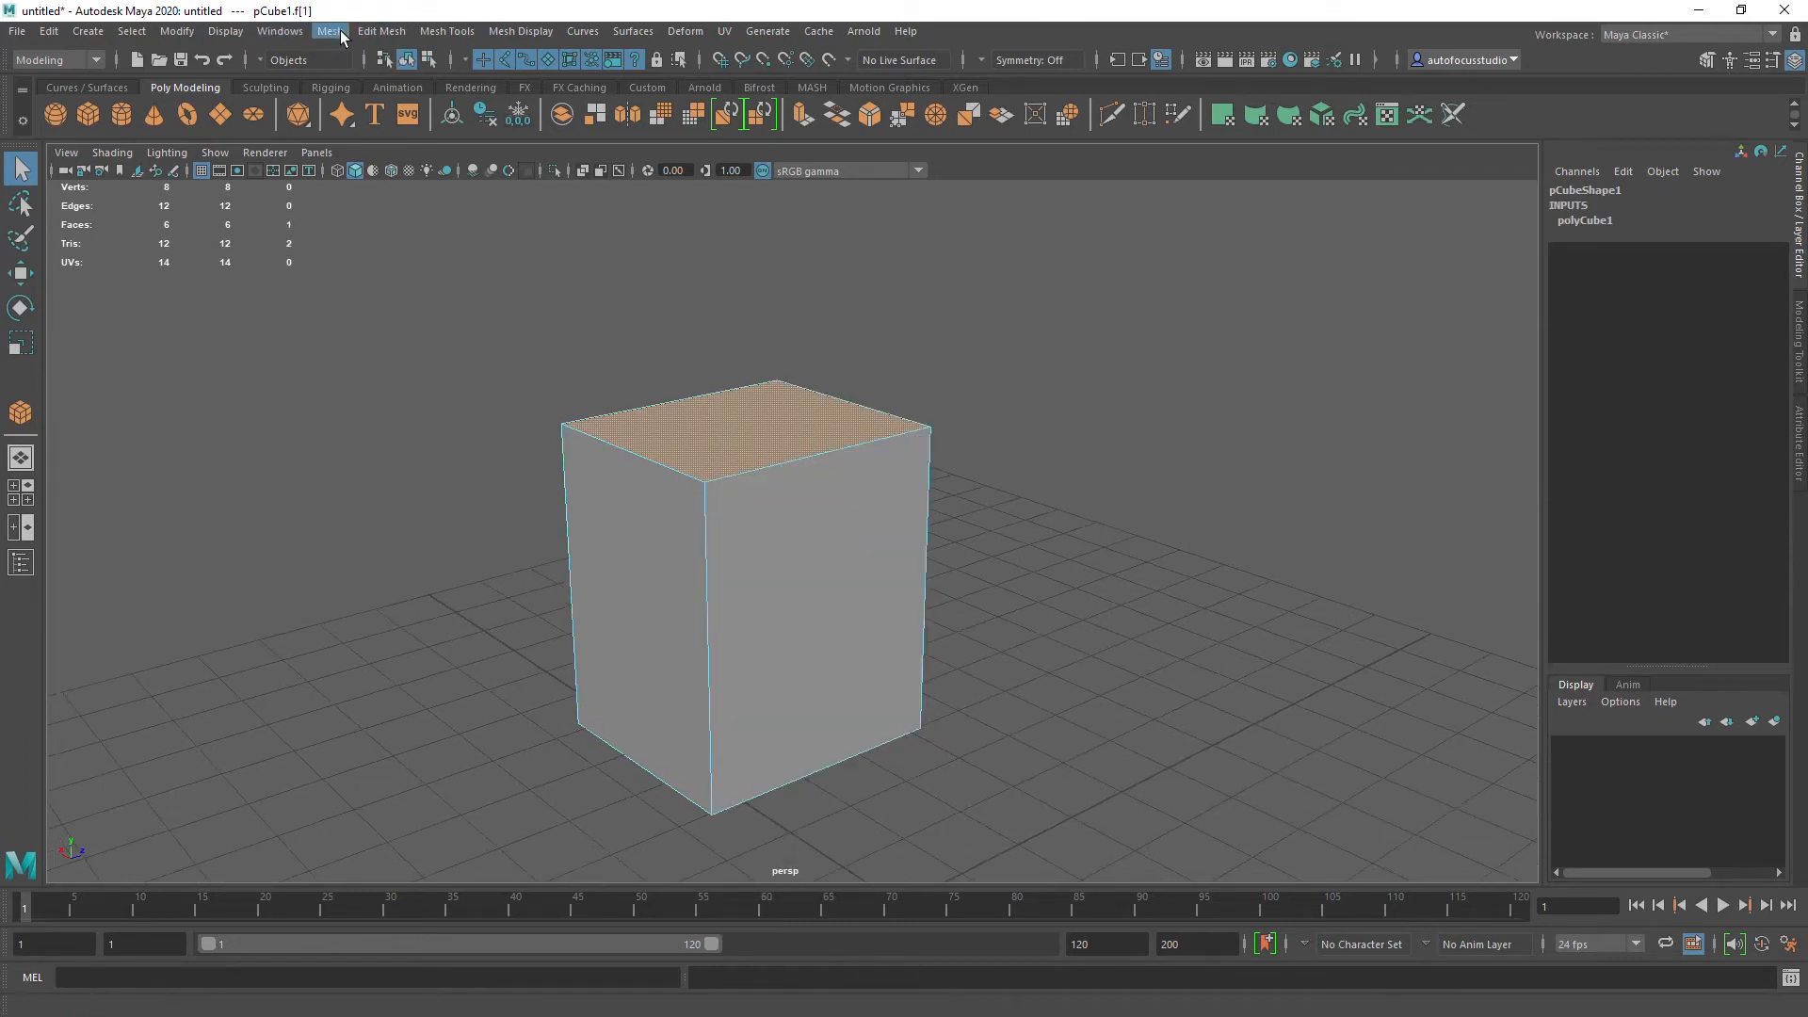
left_click(371, 32)
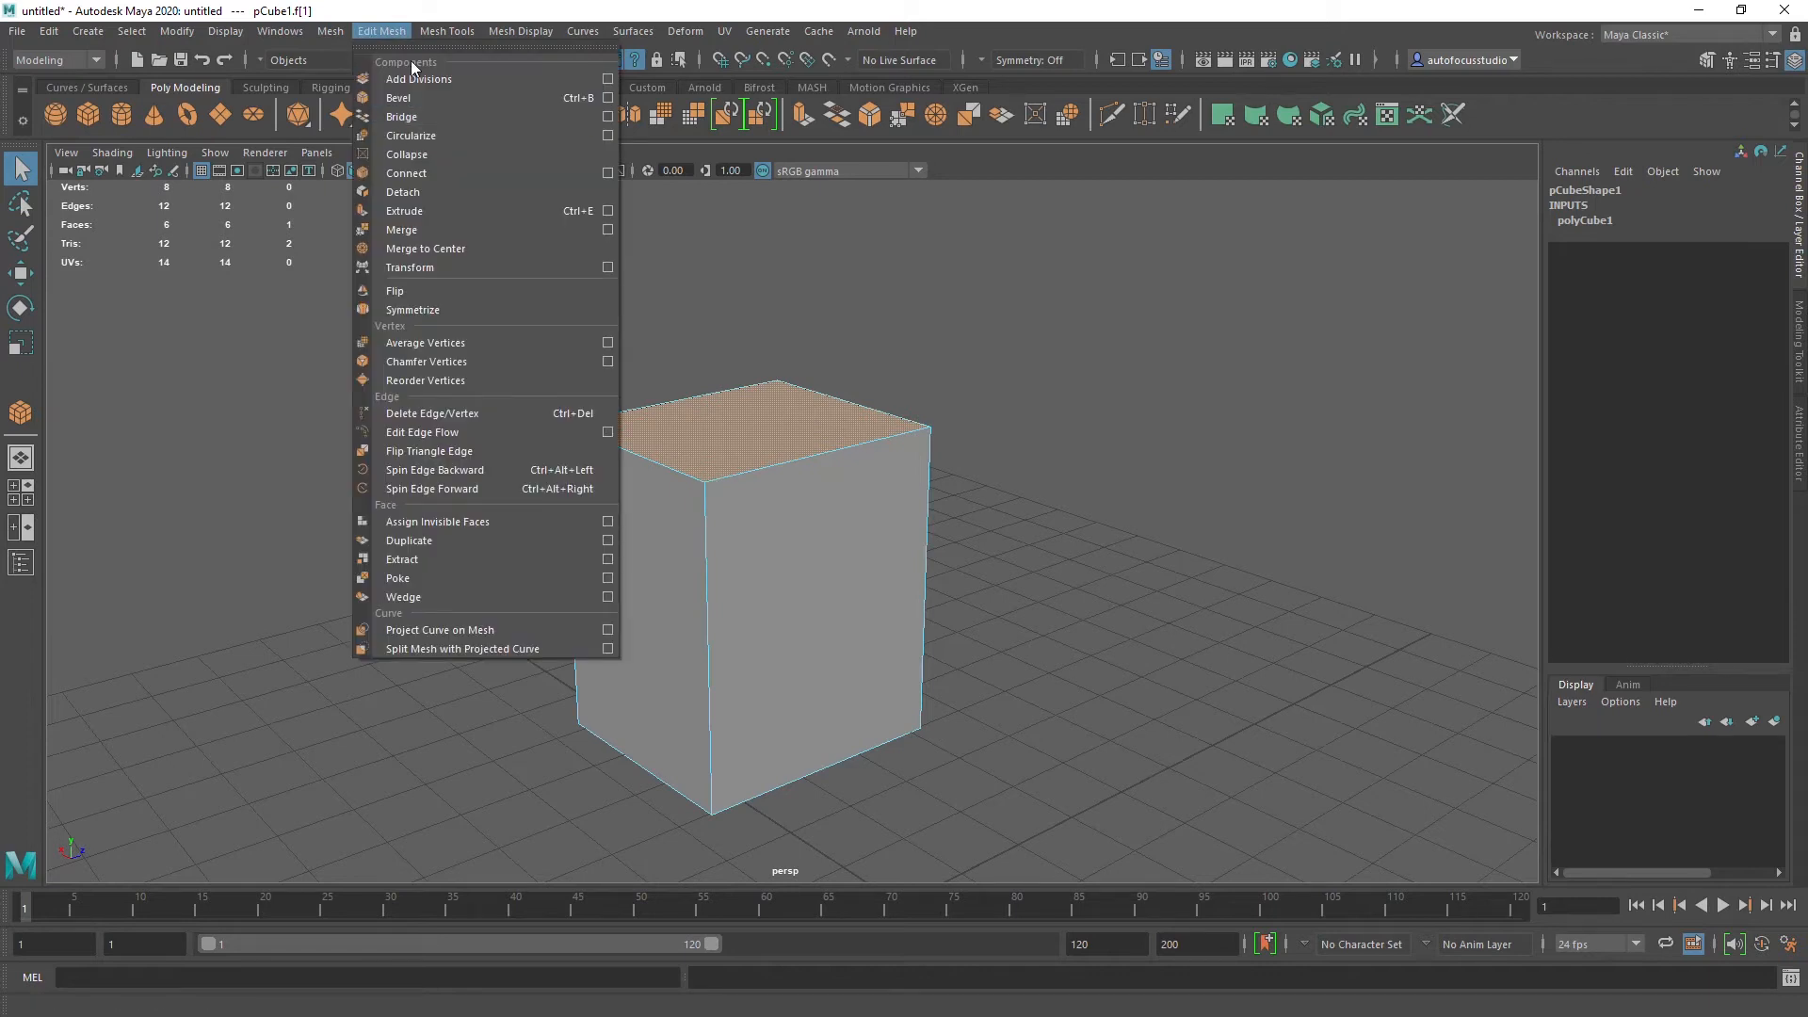
left_click(521, 8)
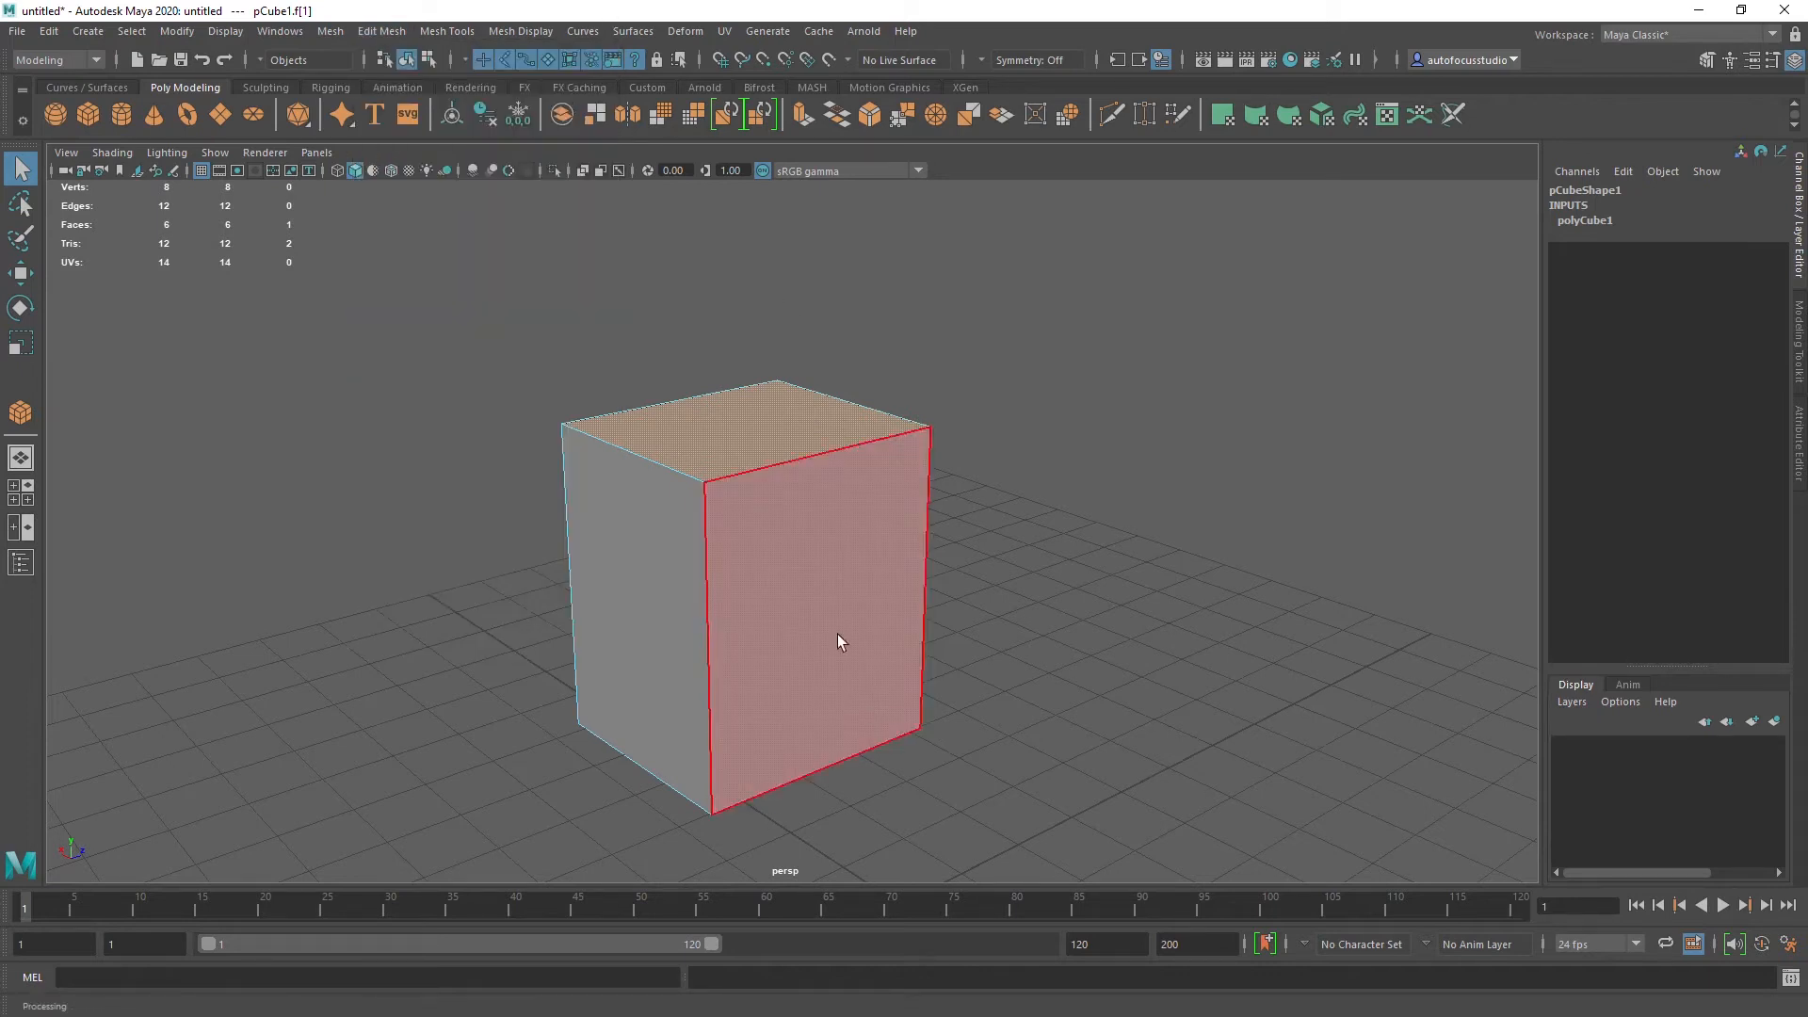
right_click(744, 422, "shift")
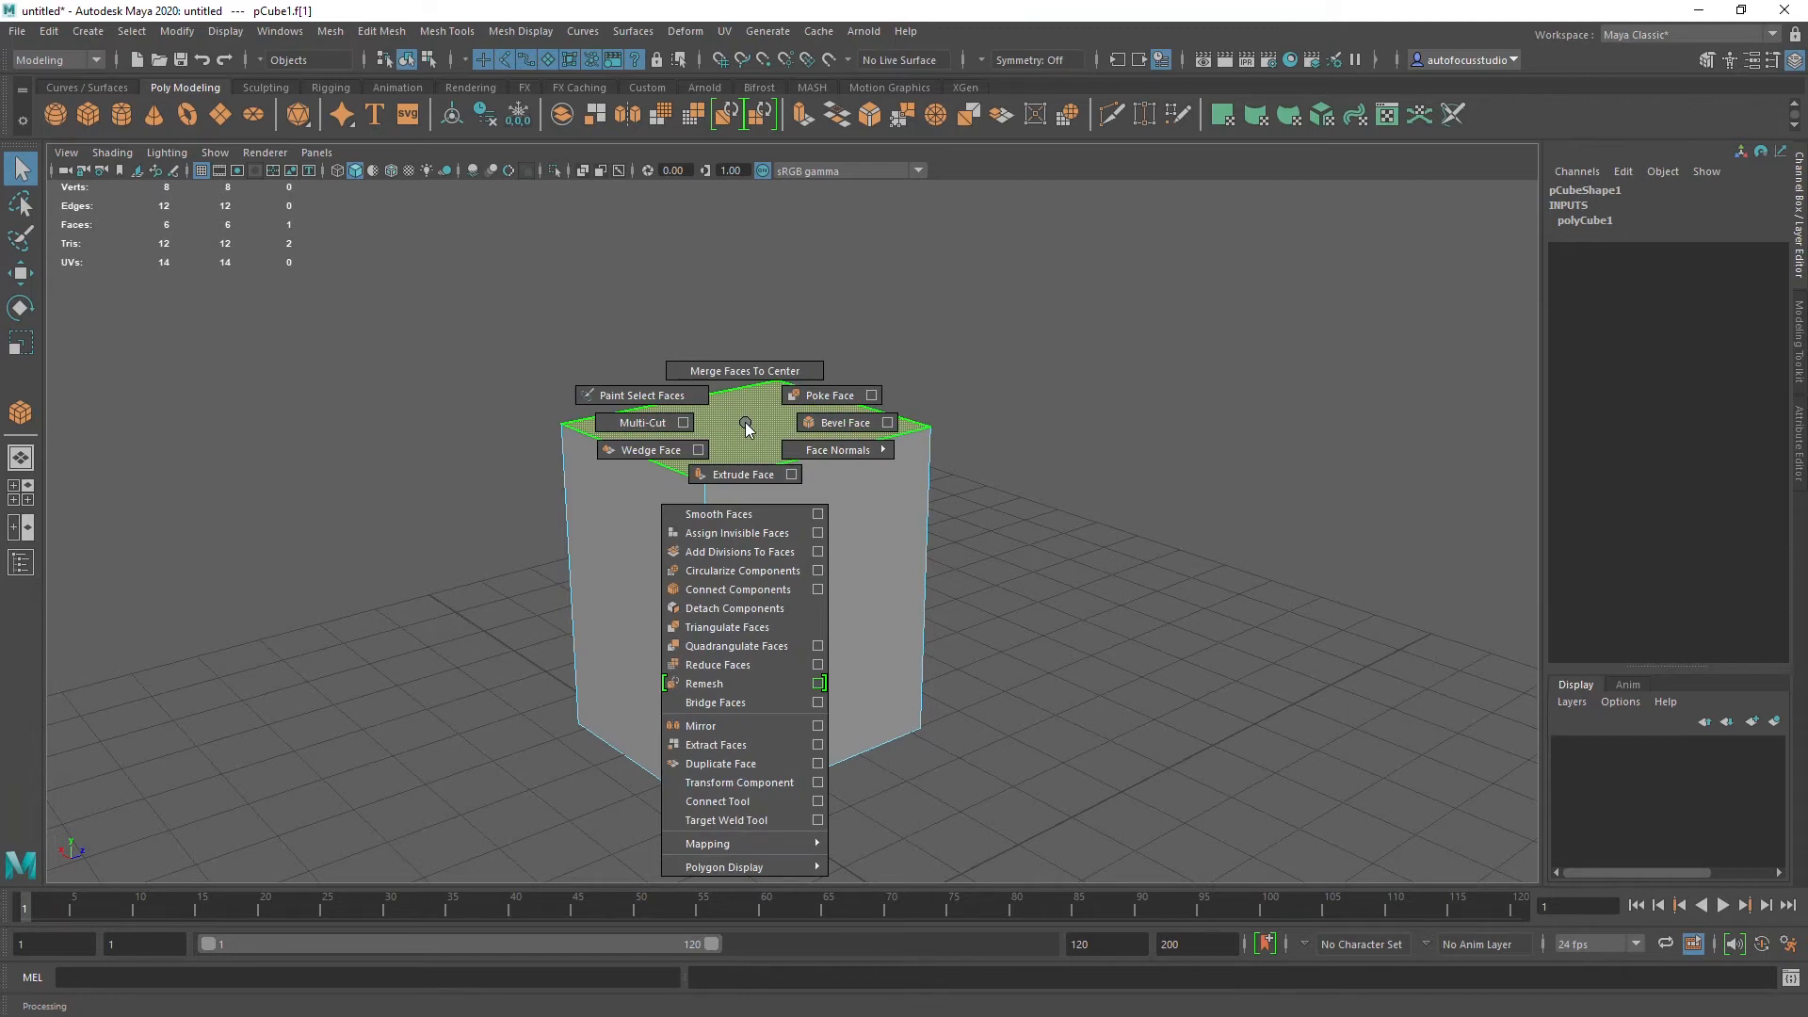
left_click(844, 421)
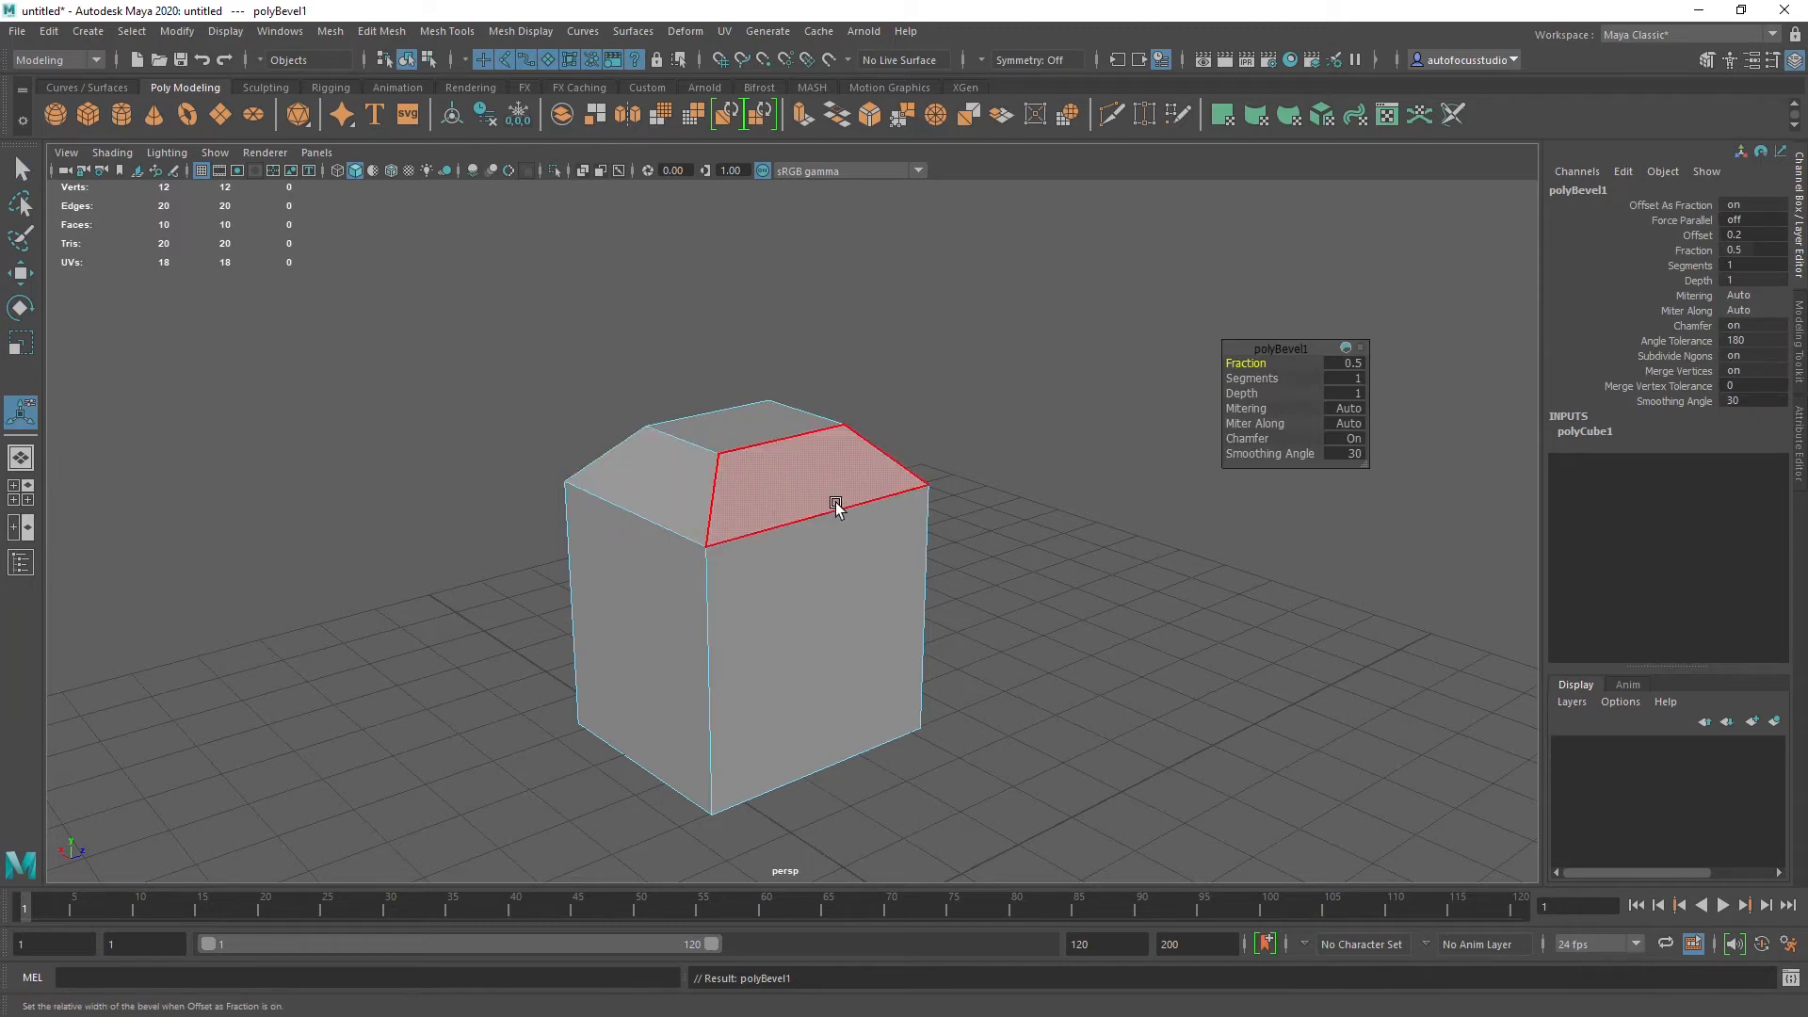
Step: Try adjusting the top-face bevel's Fraction, return it to 0.5 and examine the sloped sides
left_click_drag(783, 509, 731, 517, "alt")
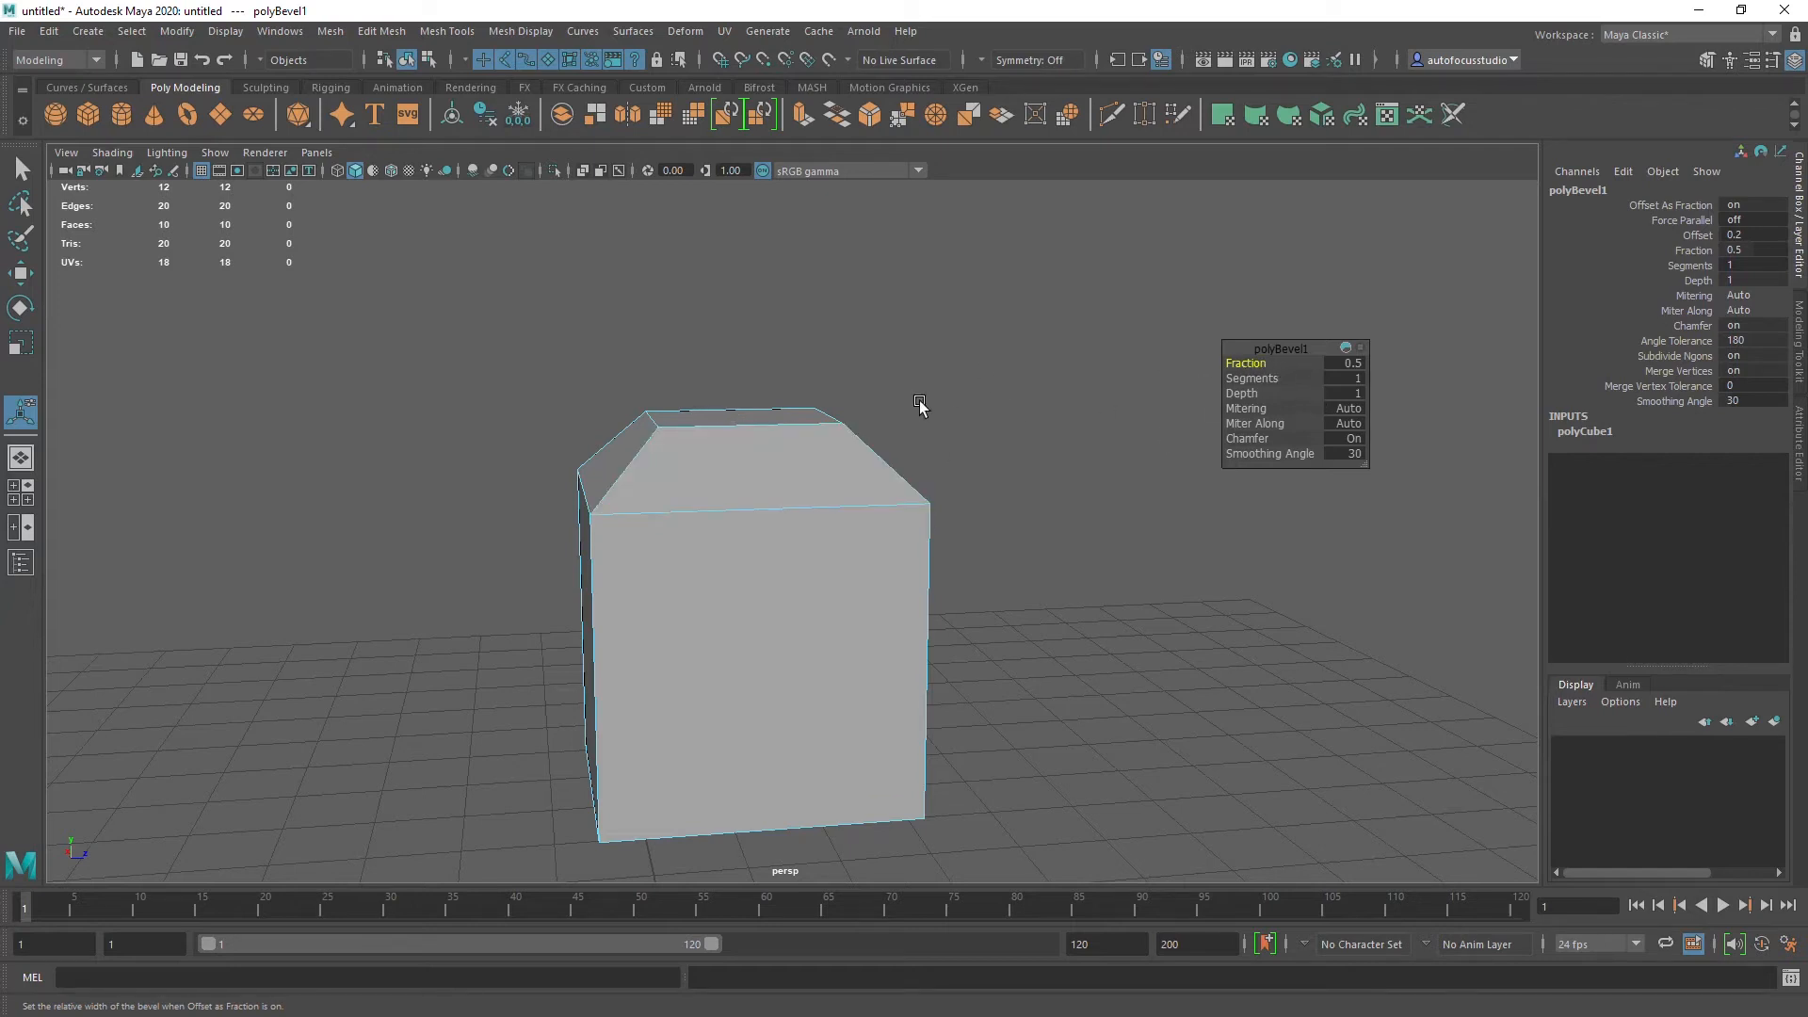
left_click_drag(718, 471, 675, 473, "alt")
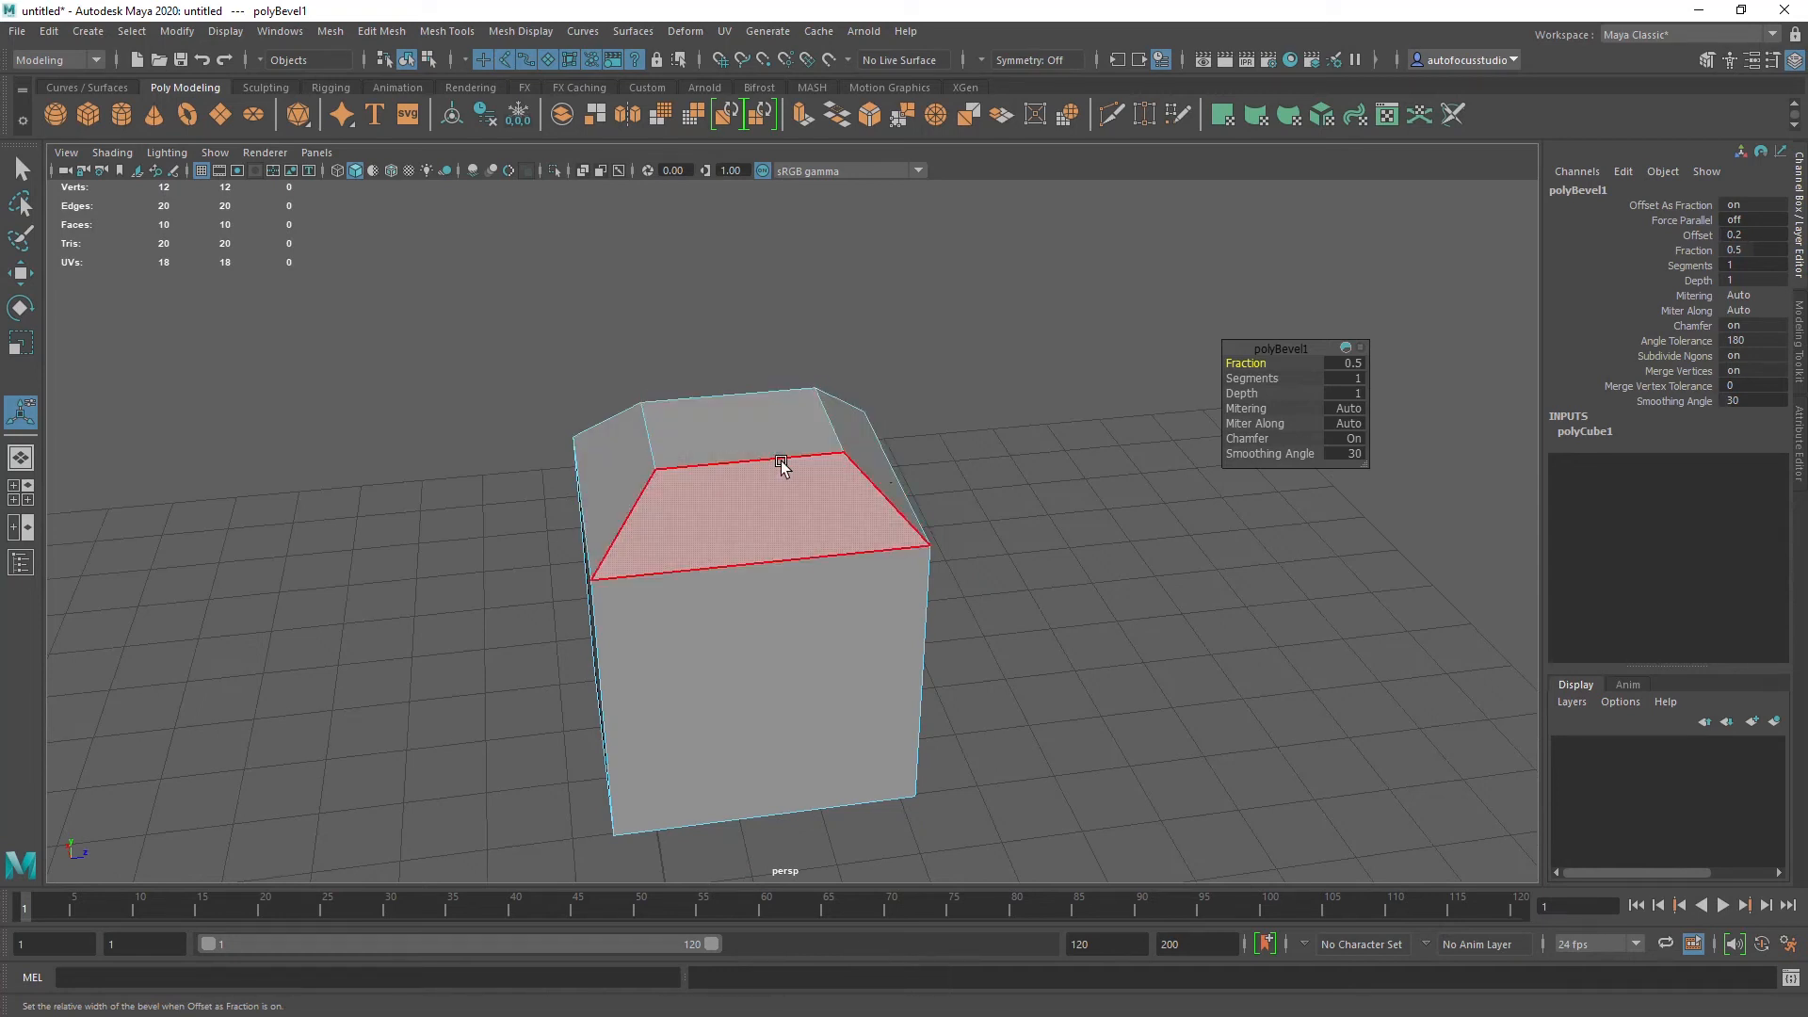
left_click_drag(1245, 363, 1259, 363)
left_click_drag(747, 509, 710, 459, "alt")
right_click_drag(710, 460, 778, 518, "alt")
left_click_drag(557, 554, 544, 501, "alt")
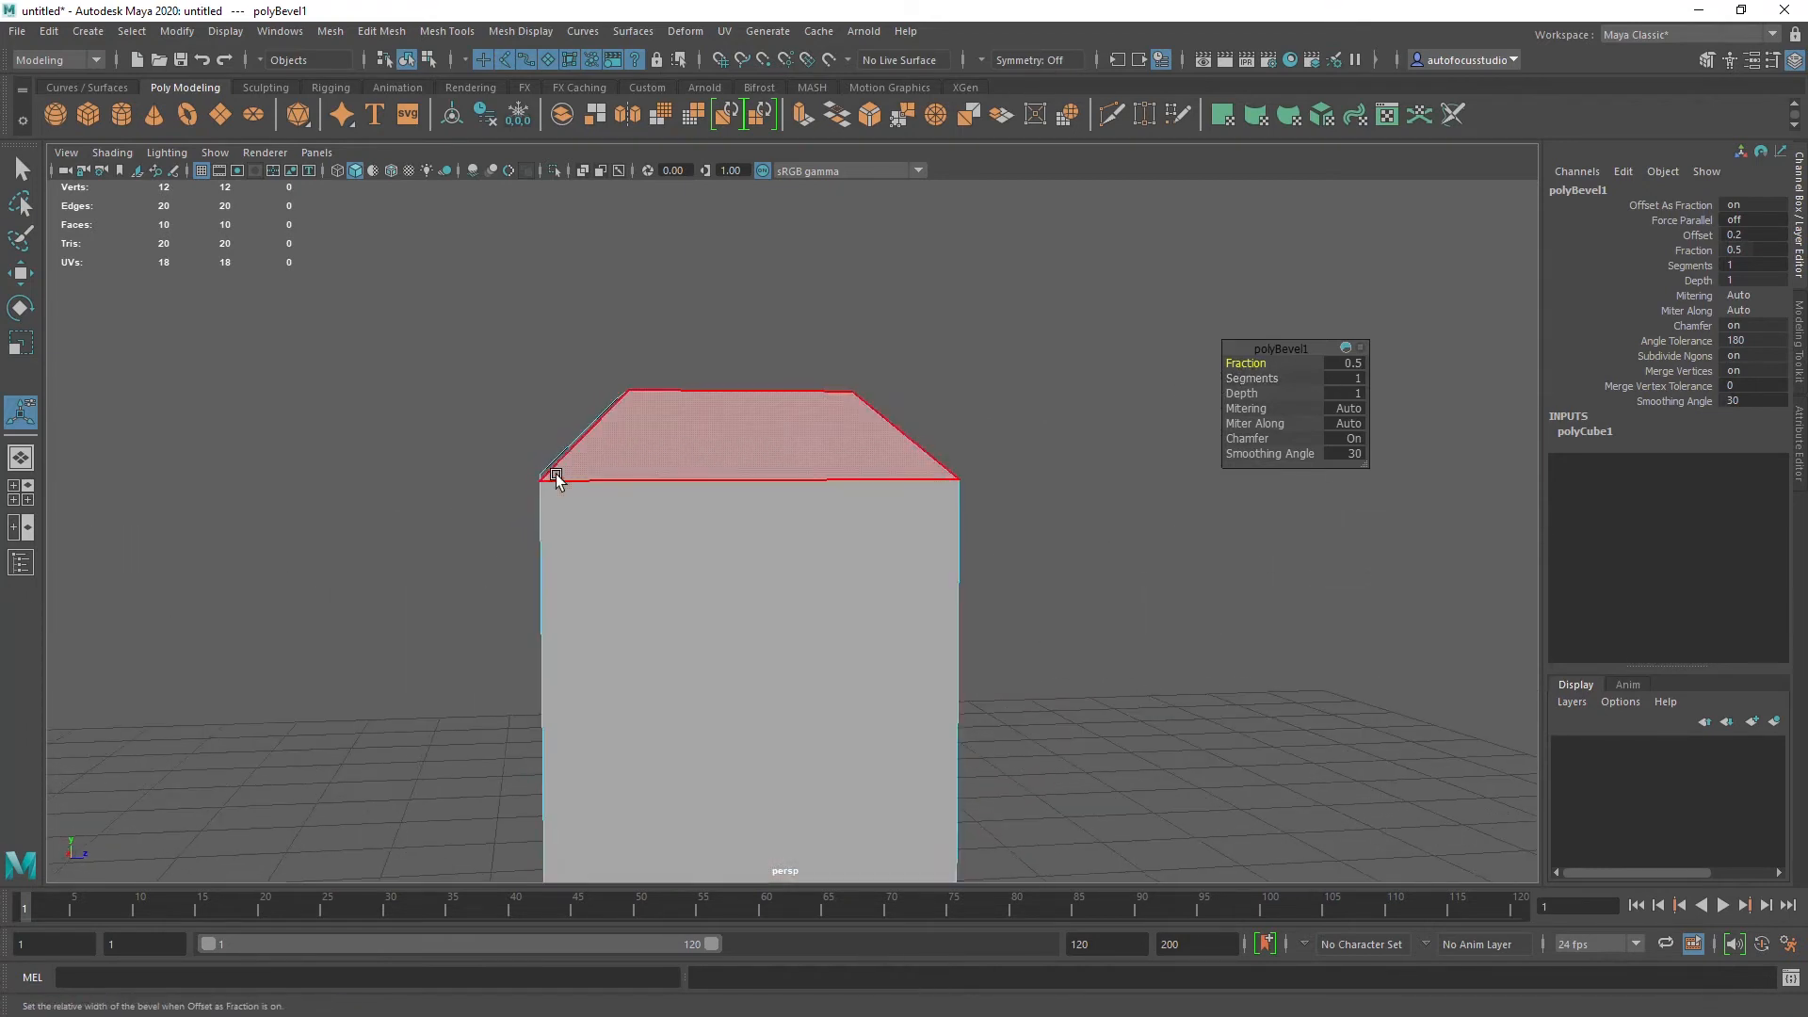
Step: Set the top-face bevel's Segments to 5 to round the slopes
left_click_drag(731, 460, 726, 468, "alt")
left_click(1251, 377)
left_click_drag(1250, 377, 1284, 377)
left_click_drag(1061, 472, 1024, 492, "alt")
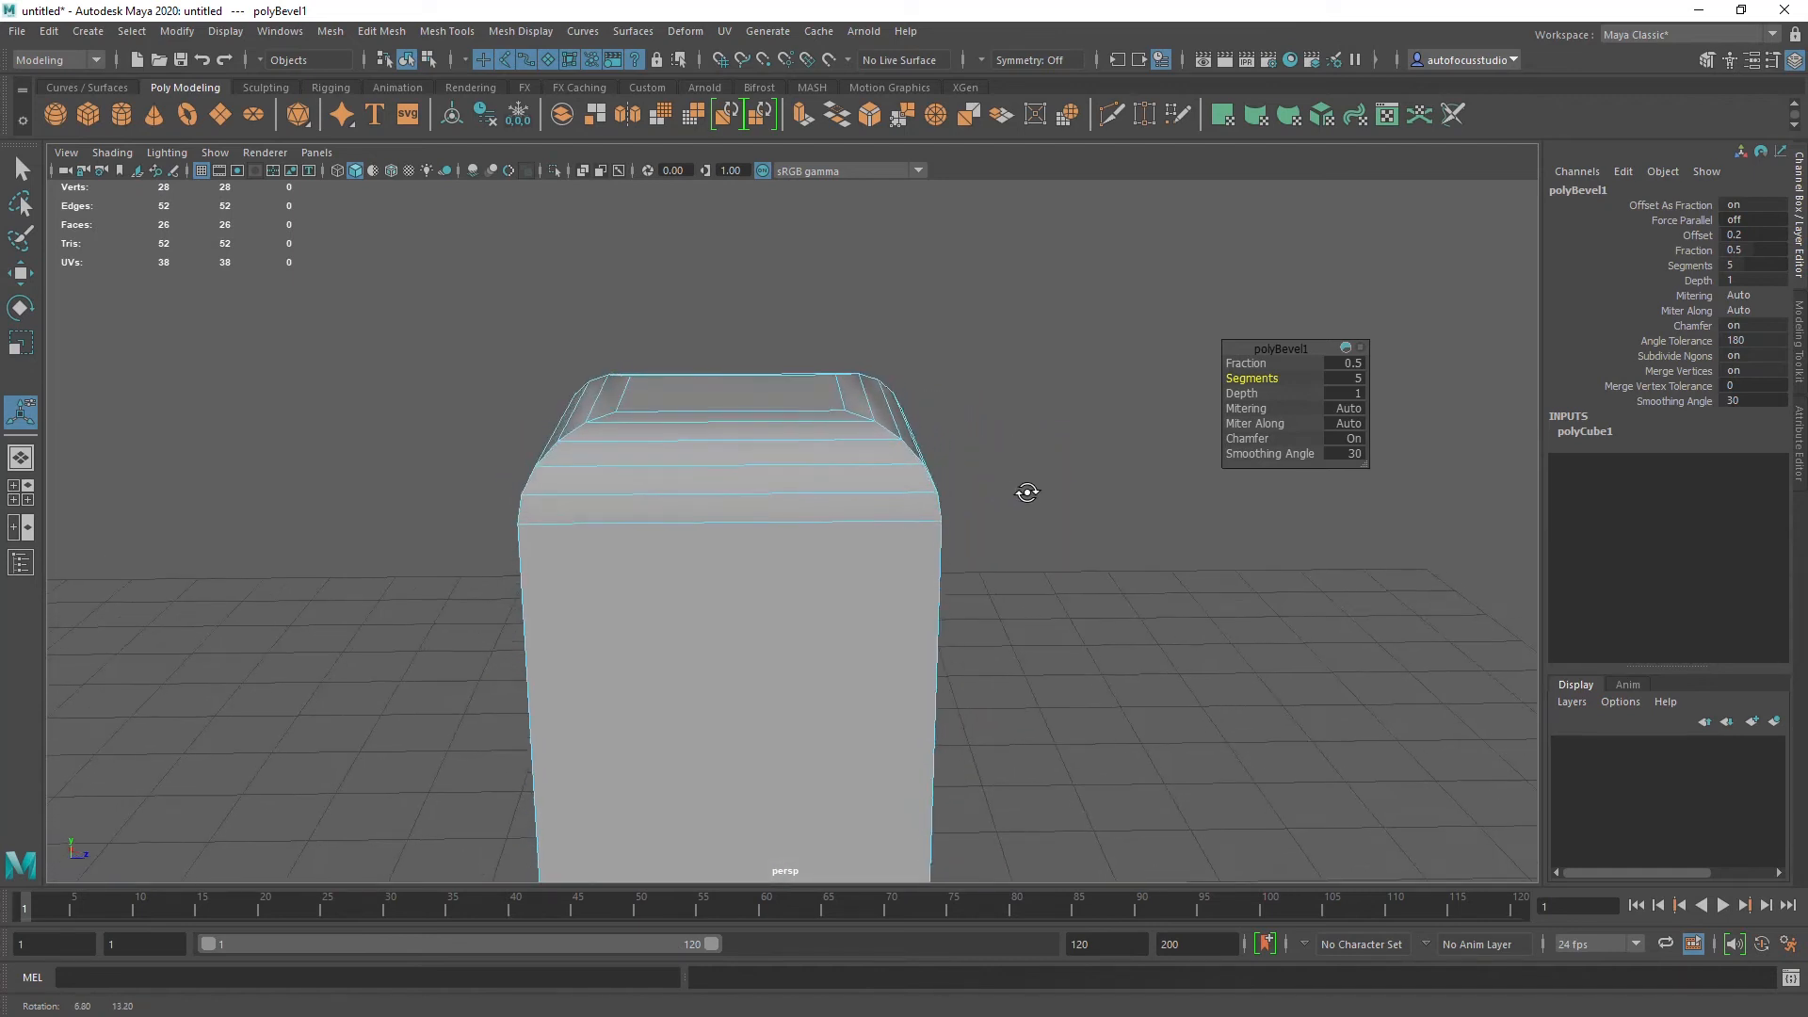
Step: Try a Depth of -1 on the top-face bevel and return it to 1
left_click_drag(1244, 394, 674, 556)
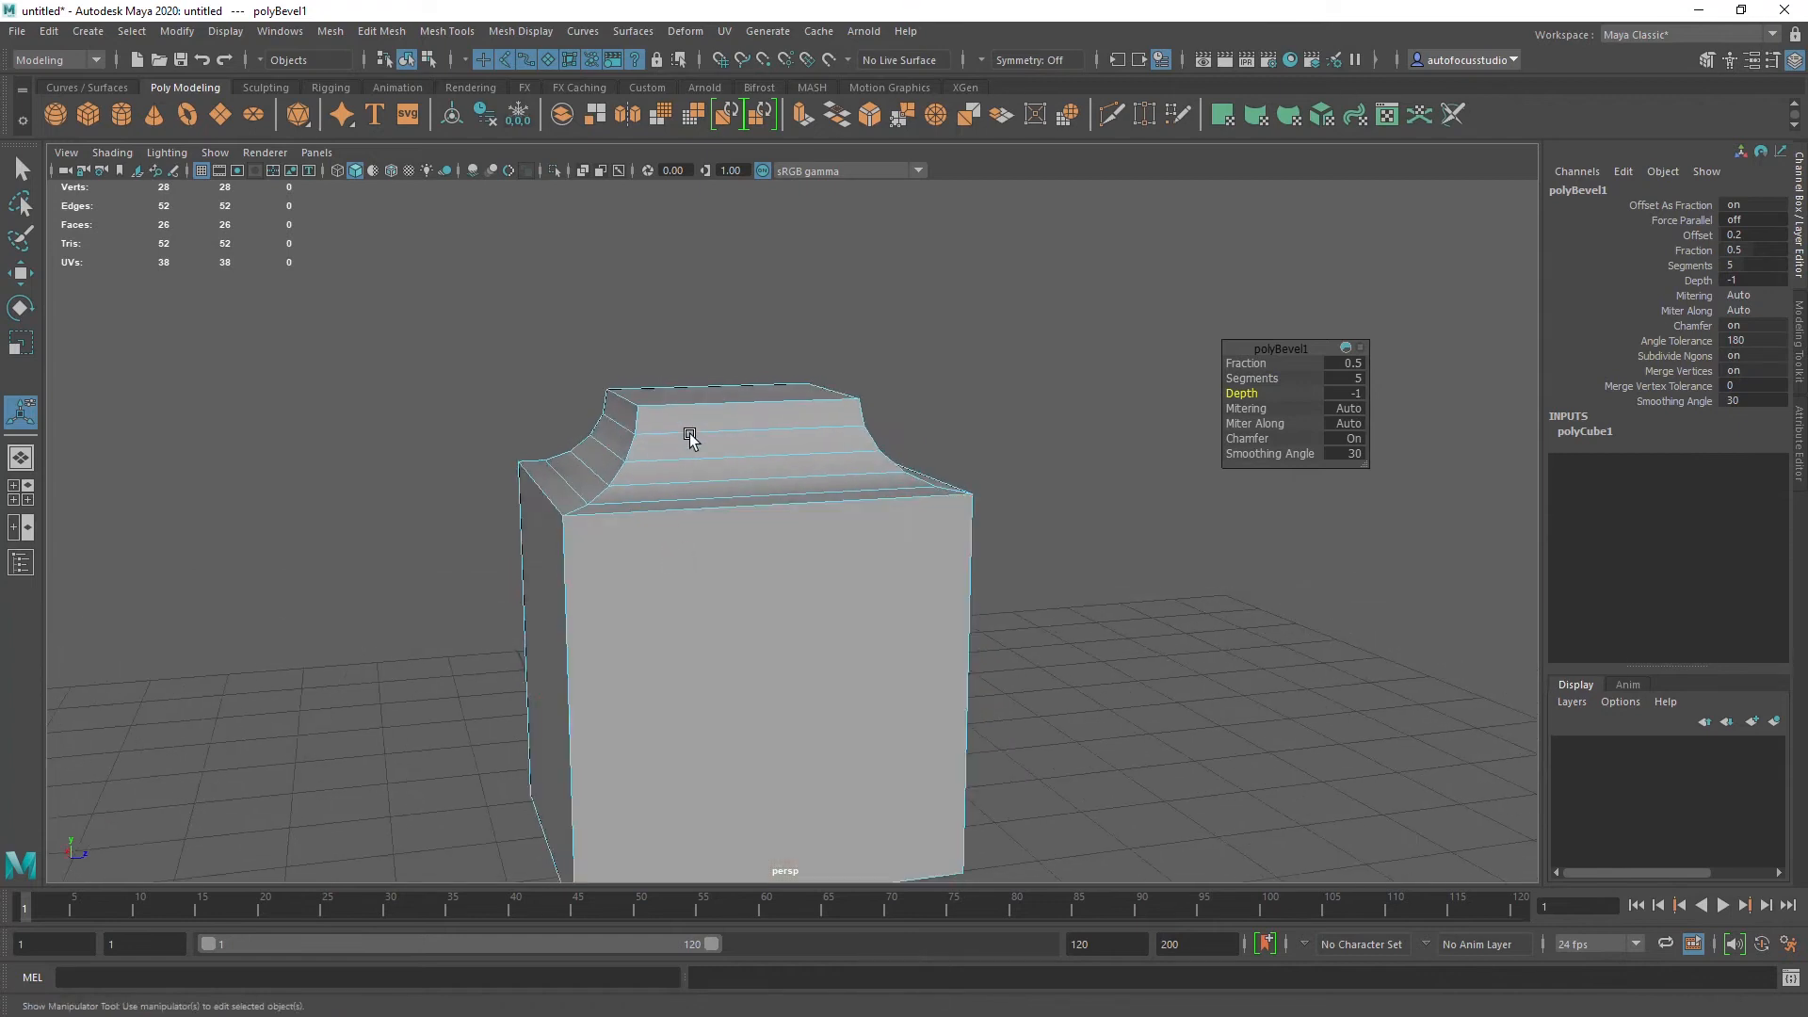
left_click_drag(791, 485, 796, 492, "alt")
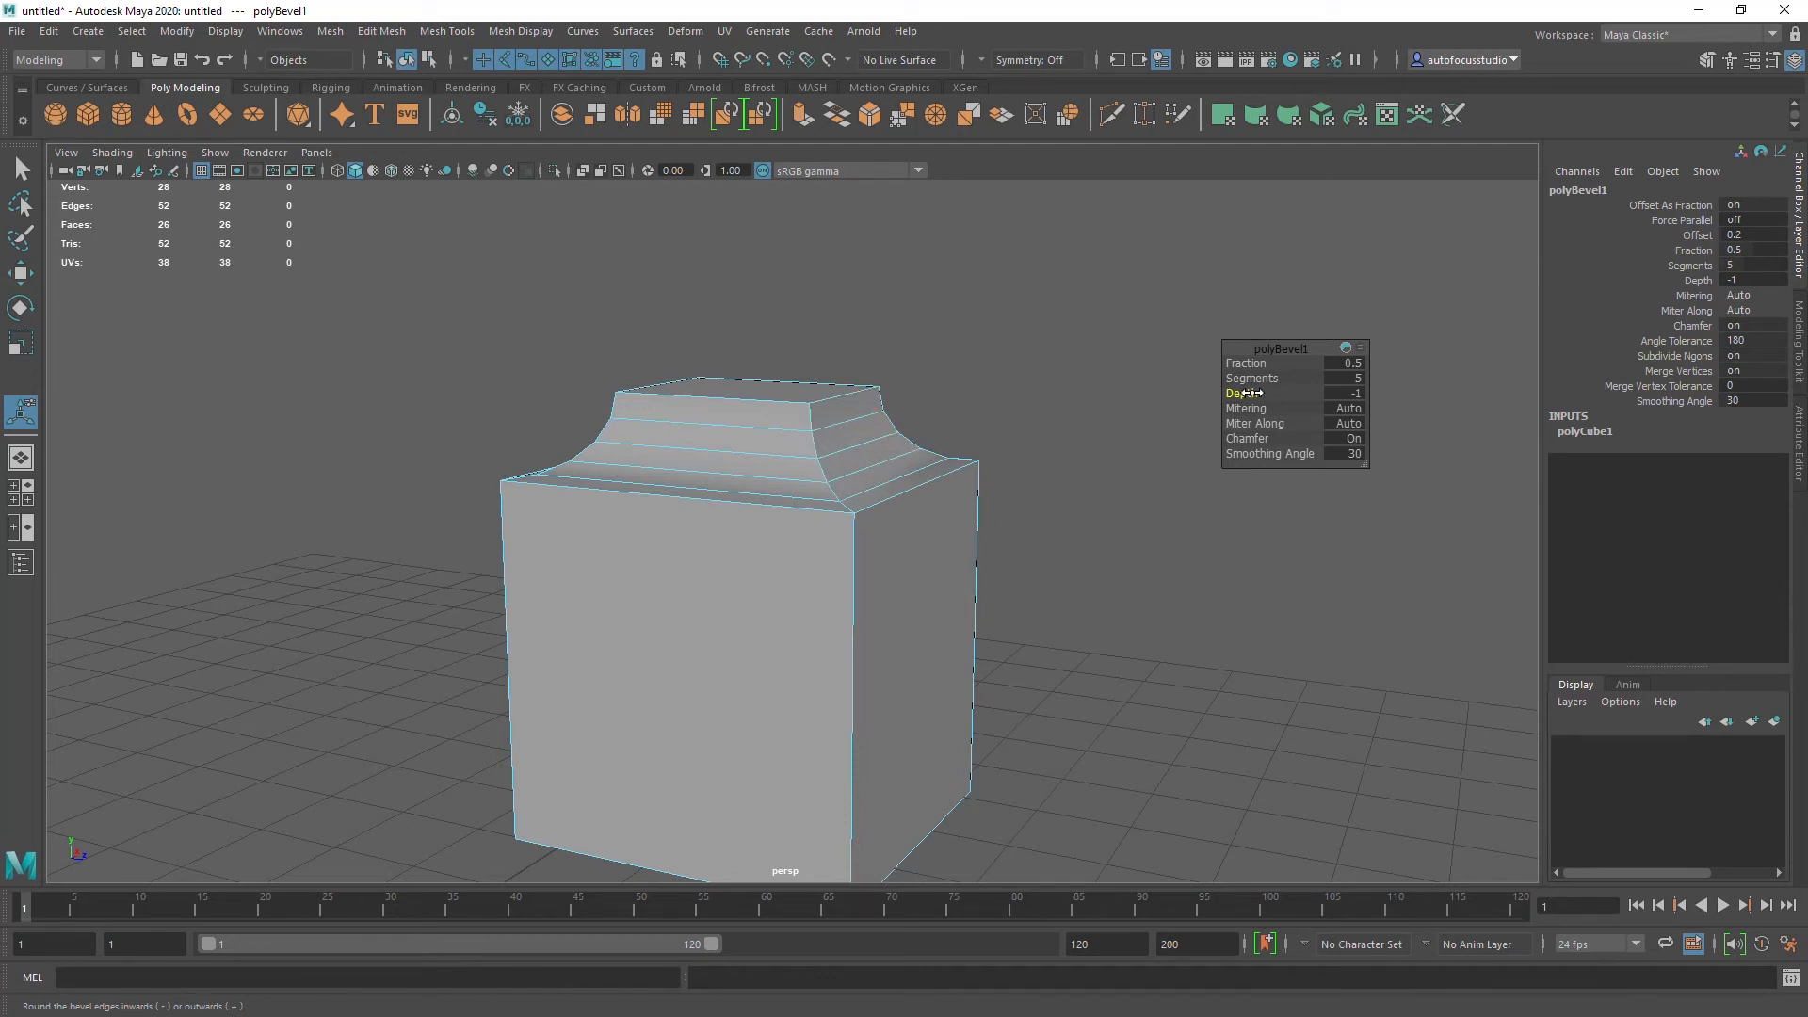
left_click_drag(1253, 392, 1271, 393)
left_click_drag(828, 455, 800, 468, "alt")
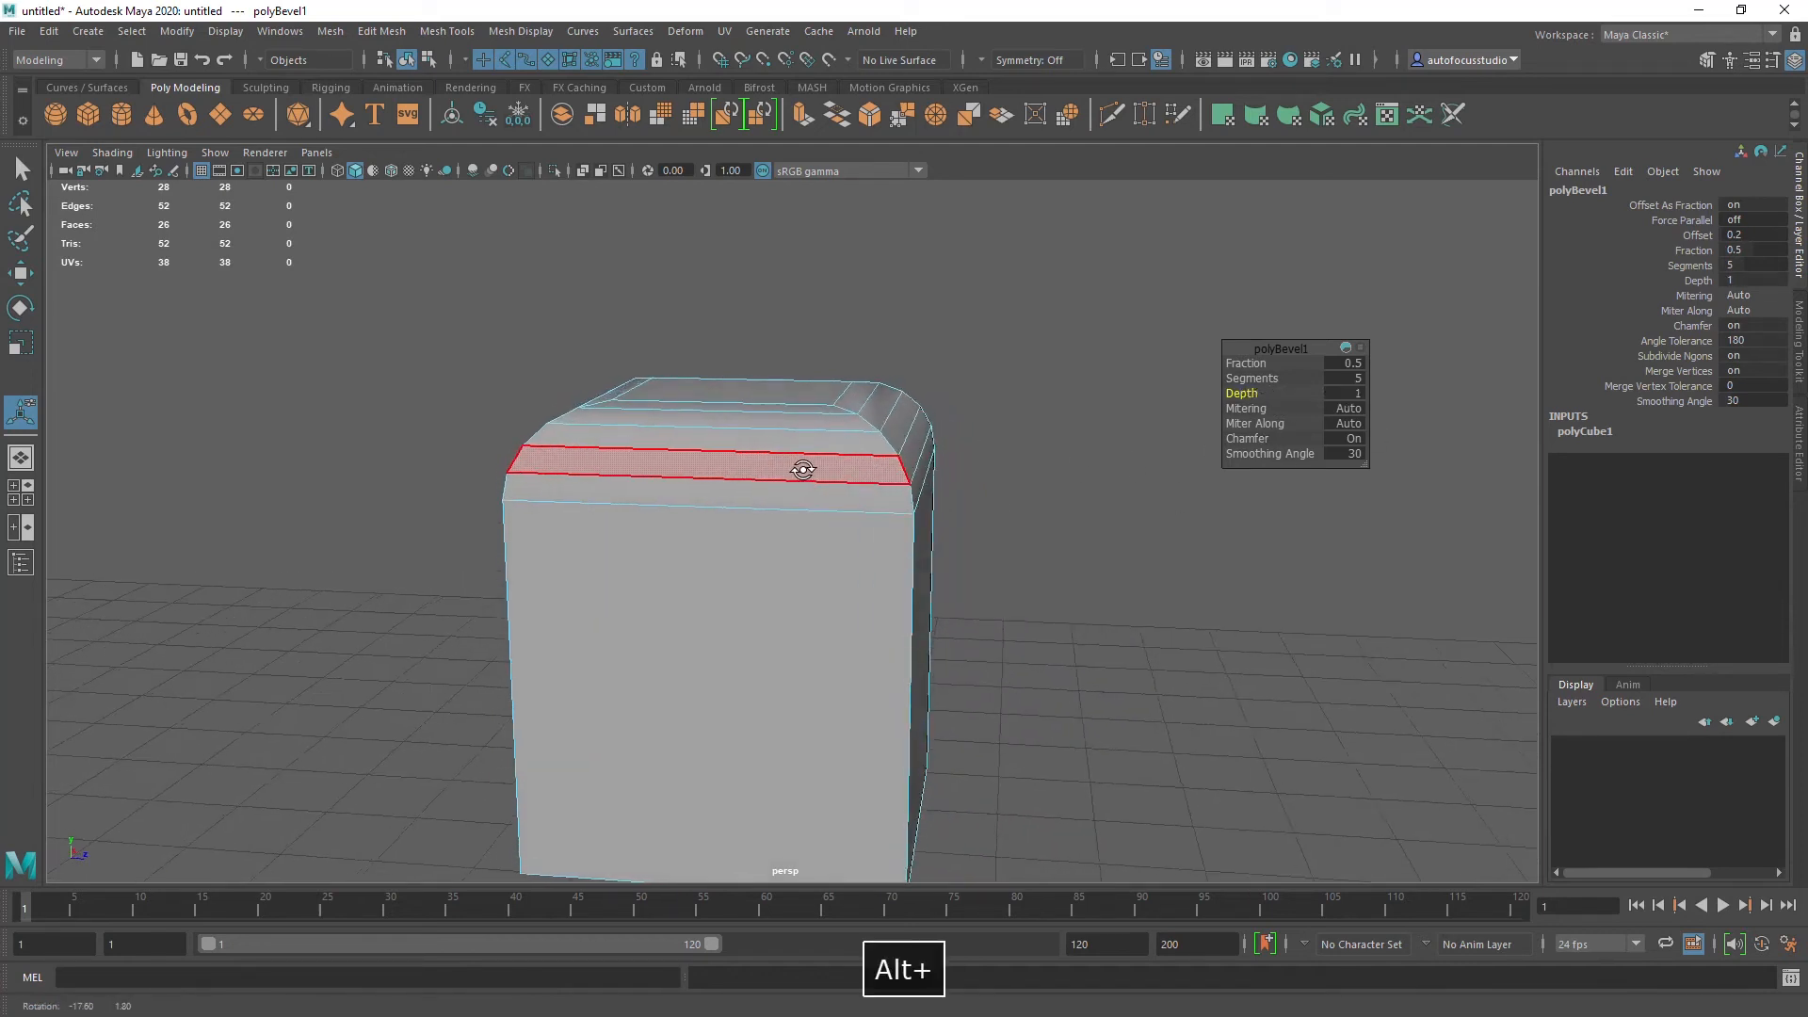
Step: Try the top-face bevel with Chamfer off and turn Chamfer back on
left_click(1260, 439)
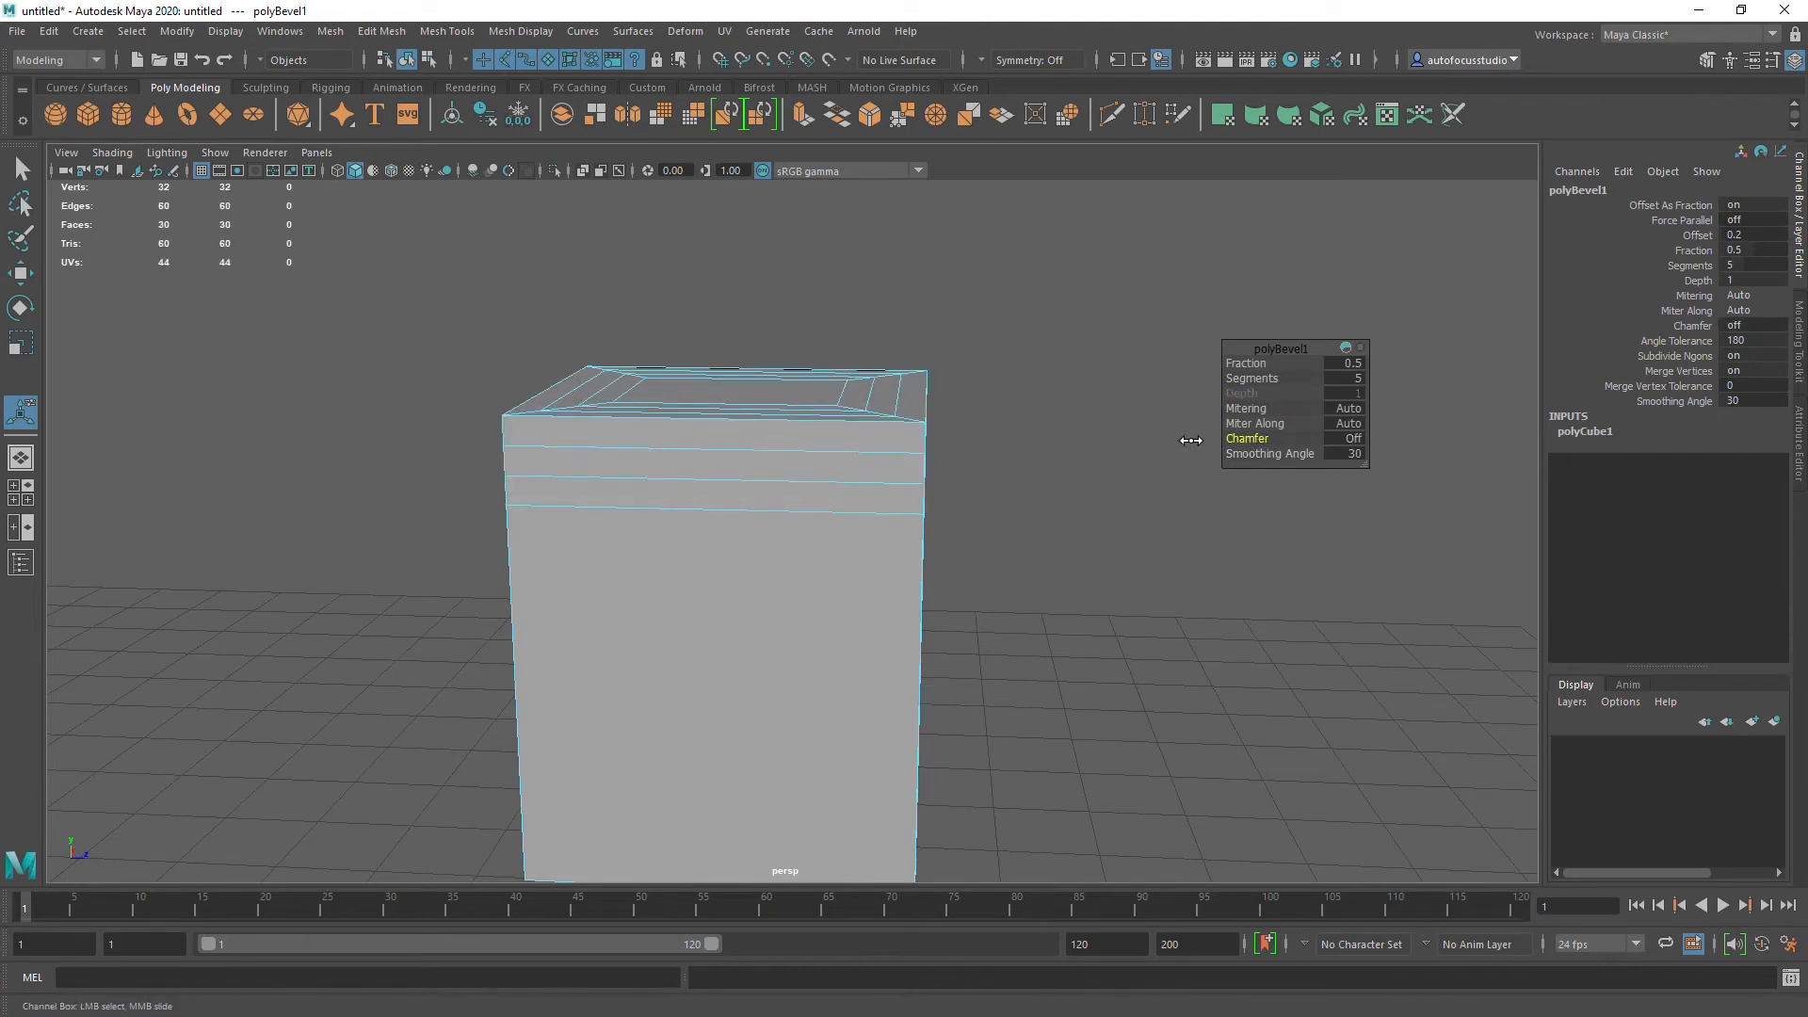
left_click_drag(1229, 439, 1275, 439)
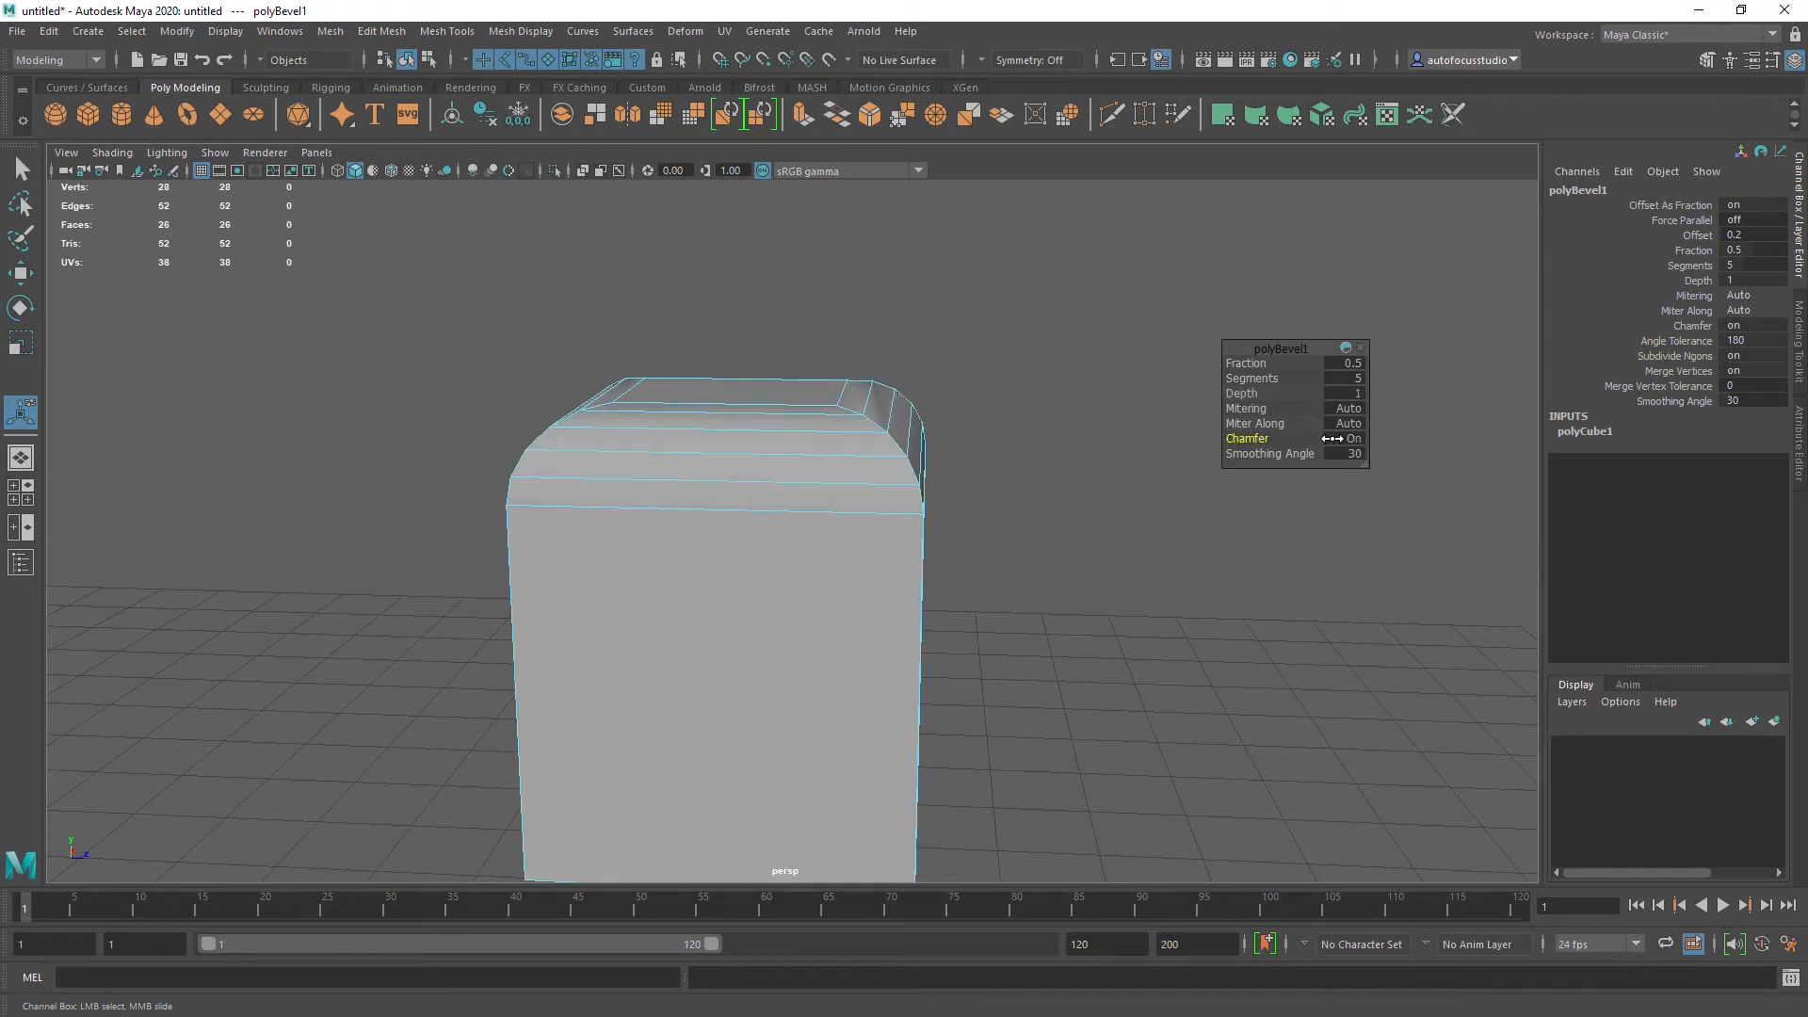
left_click_drag(1356, 374, 1042, 456, "alt")
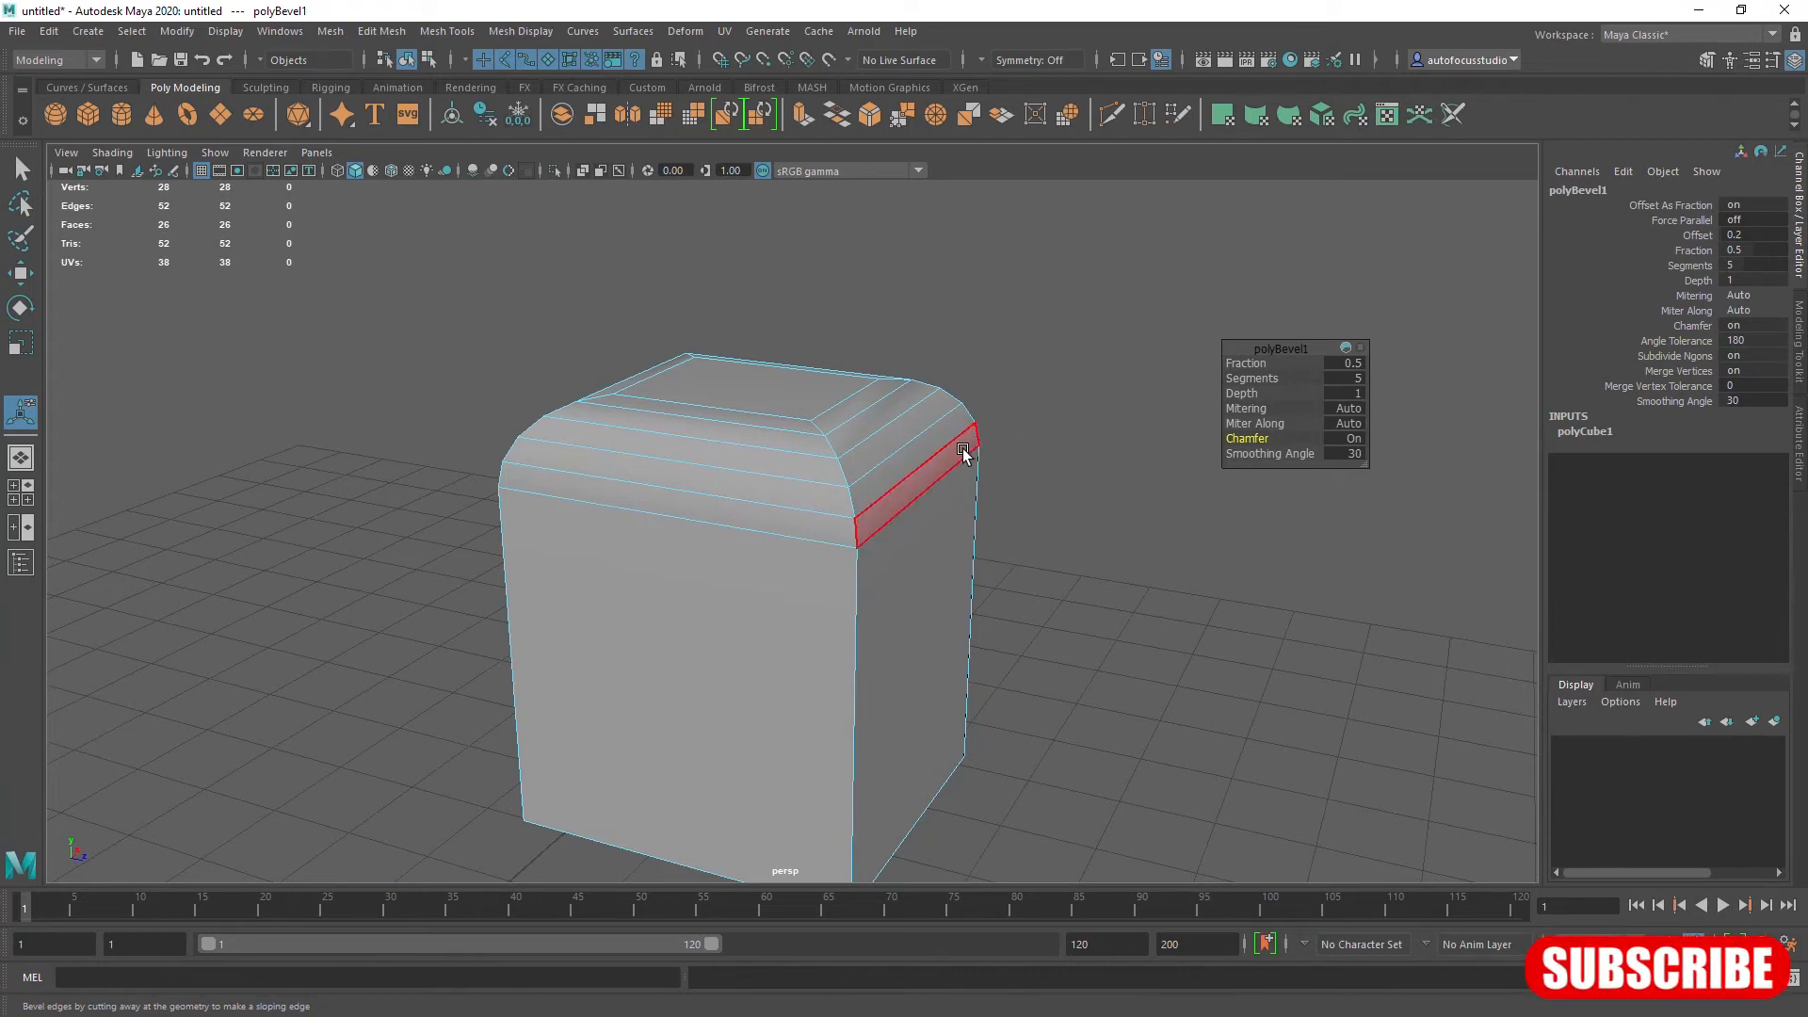
Step: Return to Object Mode and delete the cube with the beveled top face
right_click_drag(763, 388, 855, 377)
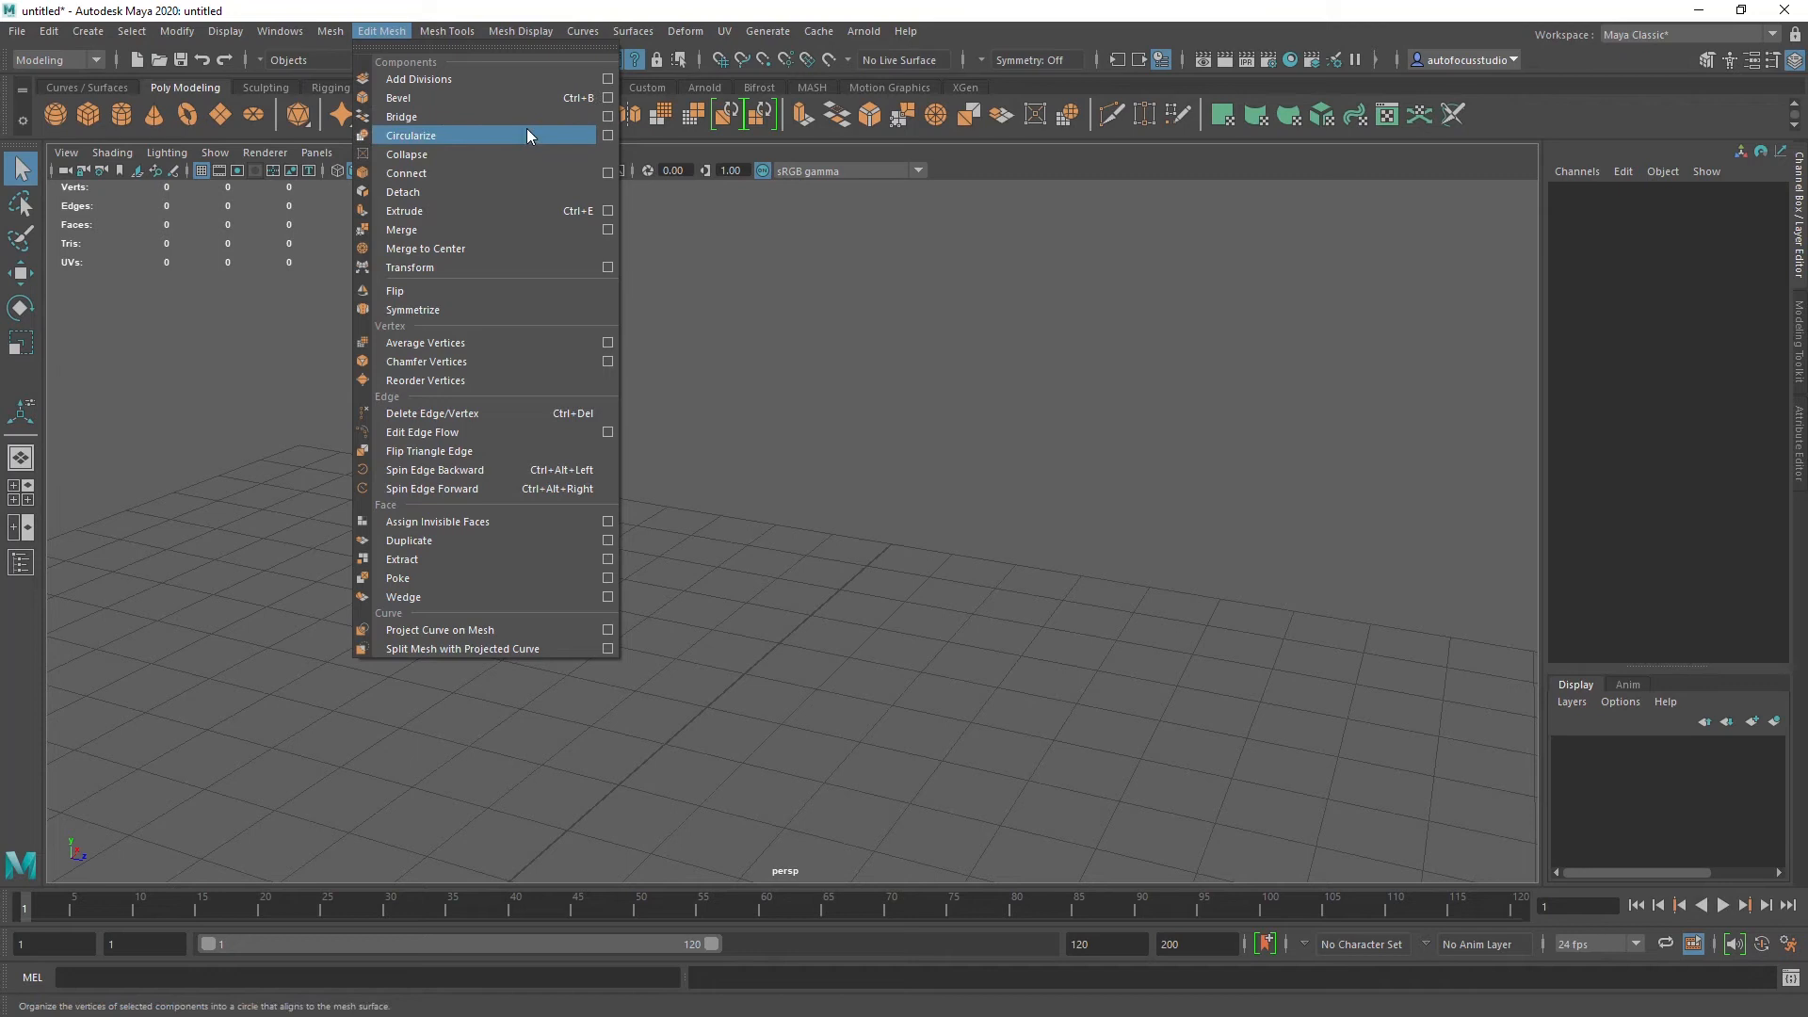
left_click(629, 197)
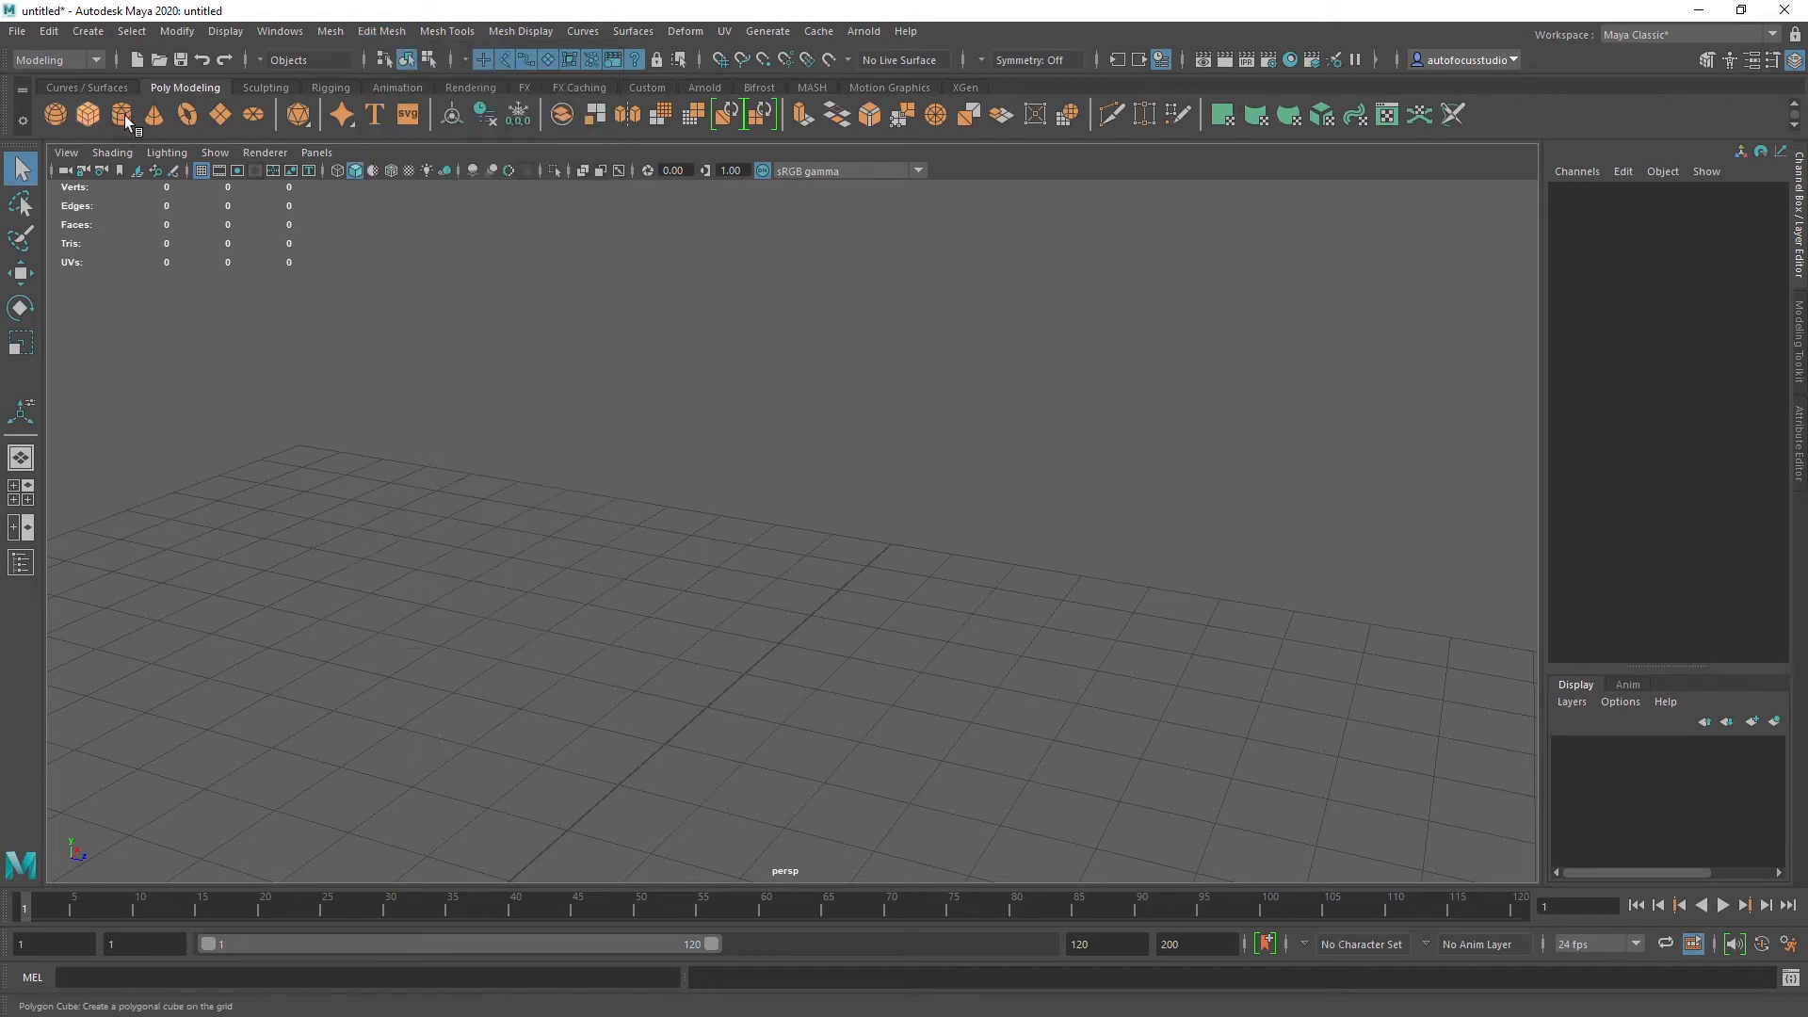
Step: Draw a cube about 2.33 wide, 2.28 high and 1.66 deep on the grid and set its Subdivisions Height to 3
left_click_drag(509, 683, 488, 509)
mouse_move(399, 529)
left_mouse_down("alt")
mouse_move(432, 542)
mouse_move(424, 556)
left_mouse_up("alt")
key("w")
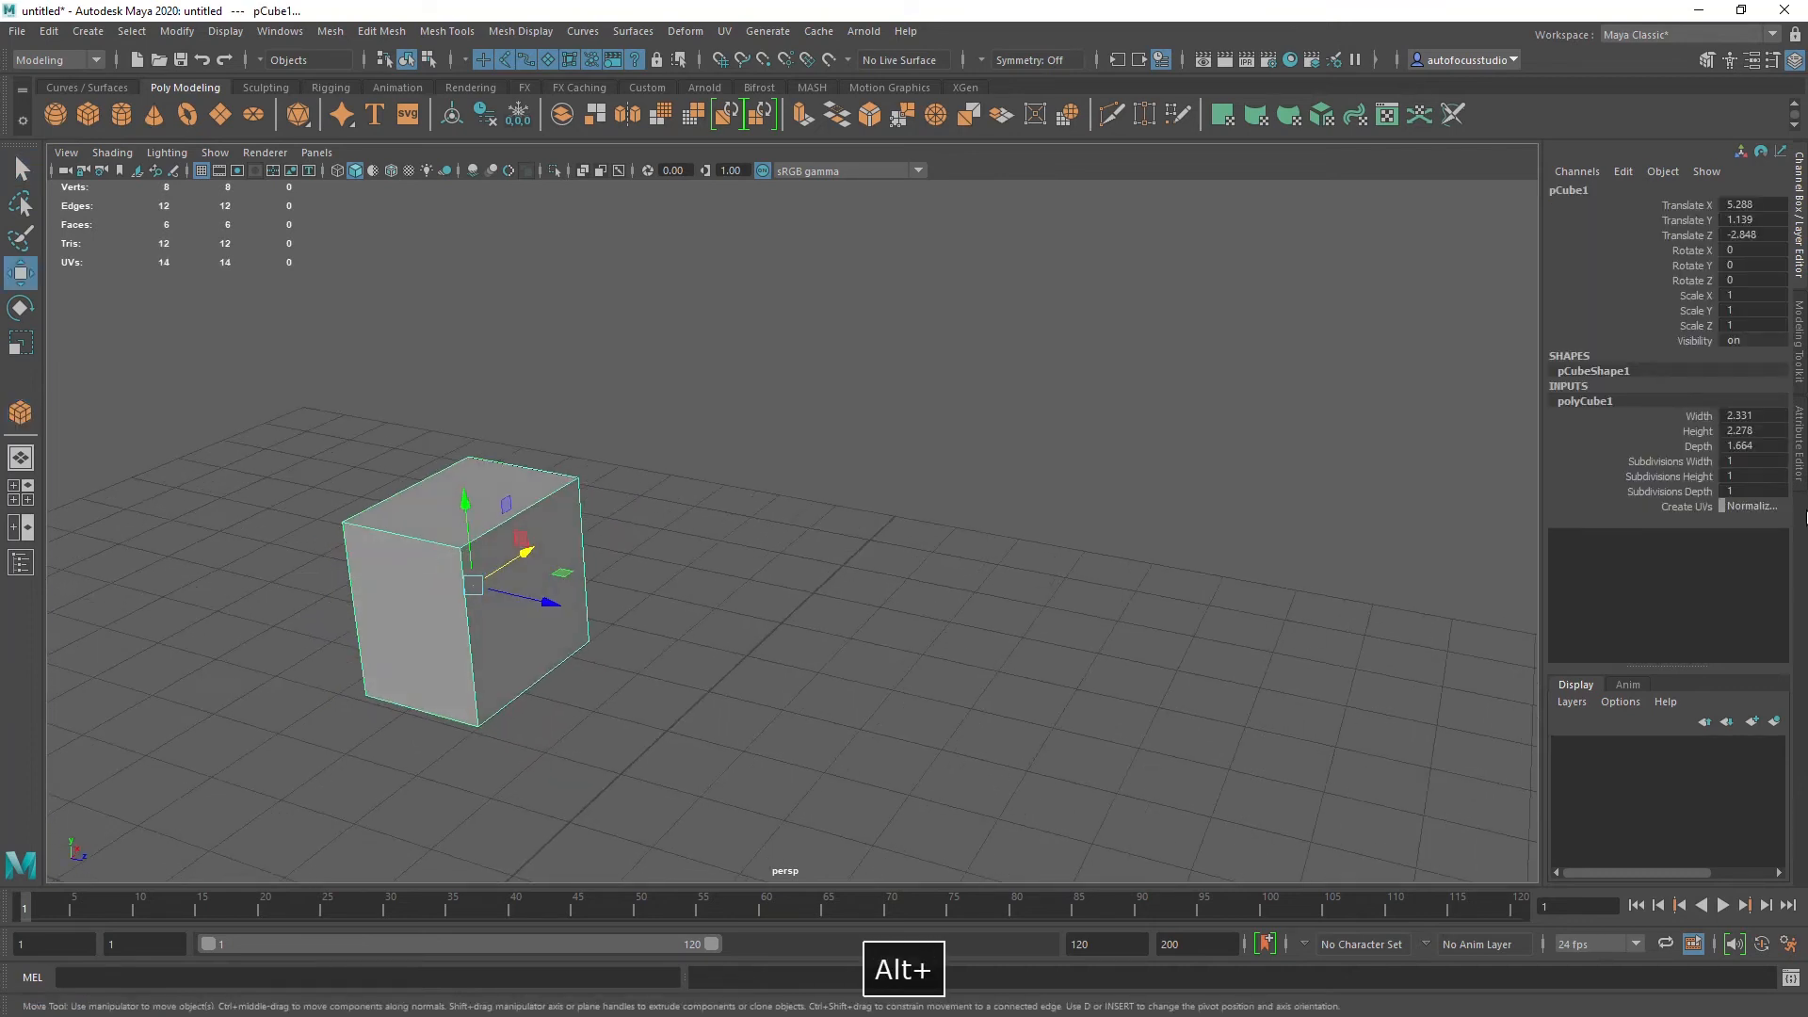
left_click(1706, 476)
middle_click_drag(1143, 473, 764, 471)
key("w")
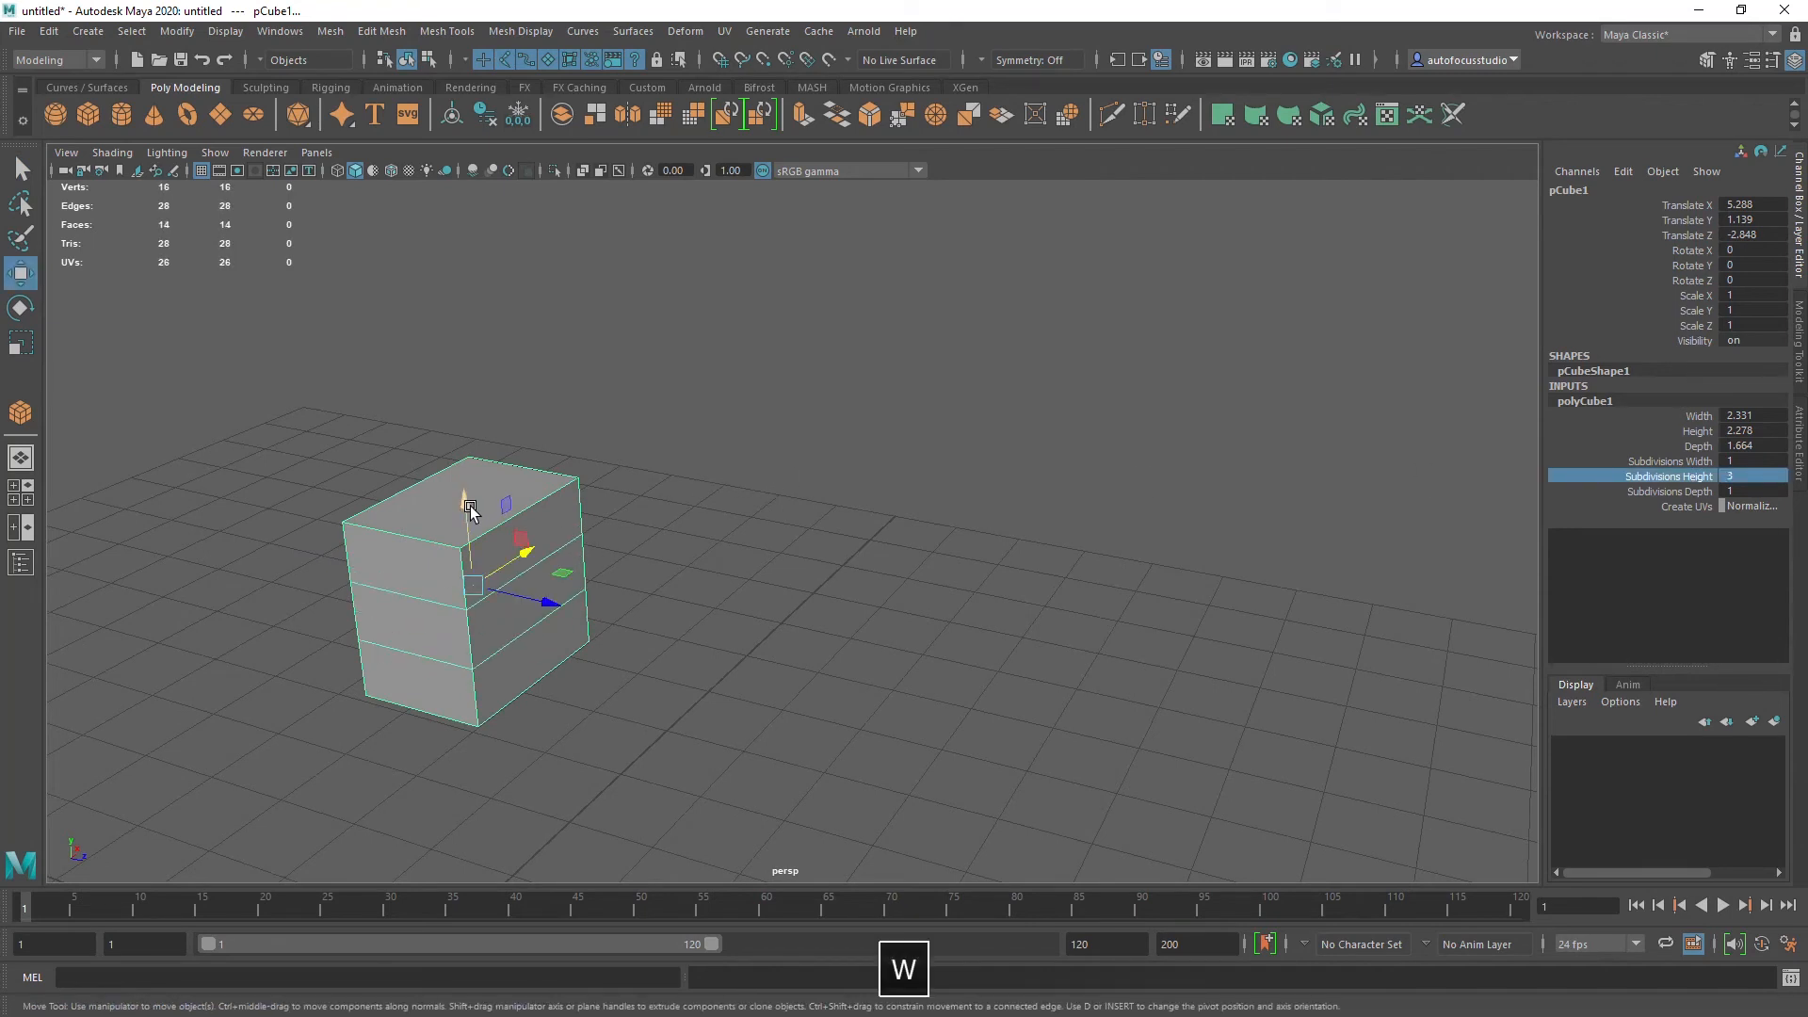
Step: Stretch the cube into a tall column with a Scale Y of about 2.66 and raise it to a Translate Y of about 3.02
key("r")
left_click_drag(479, 492, 477, 372)
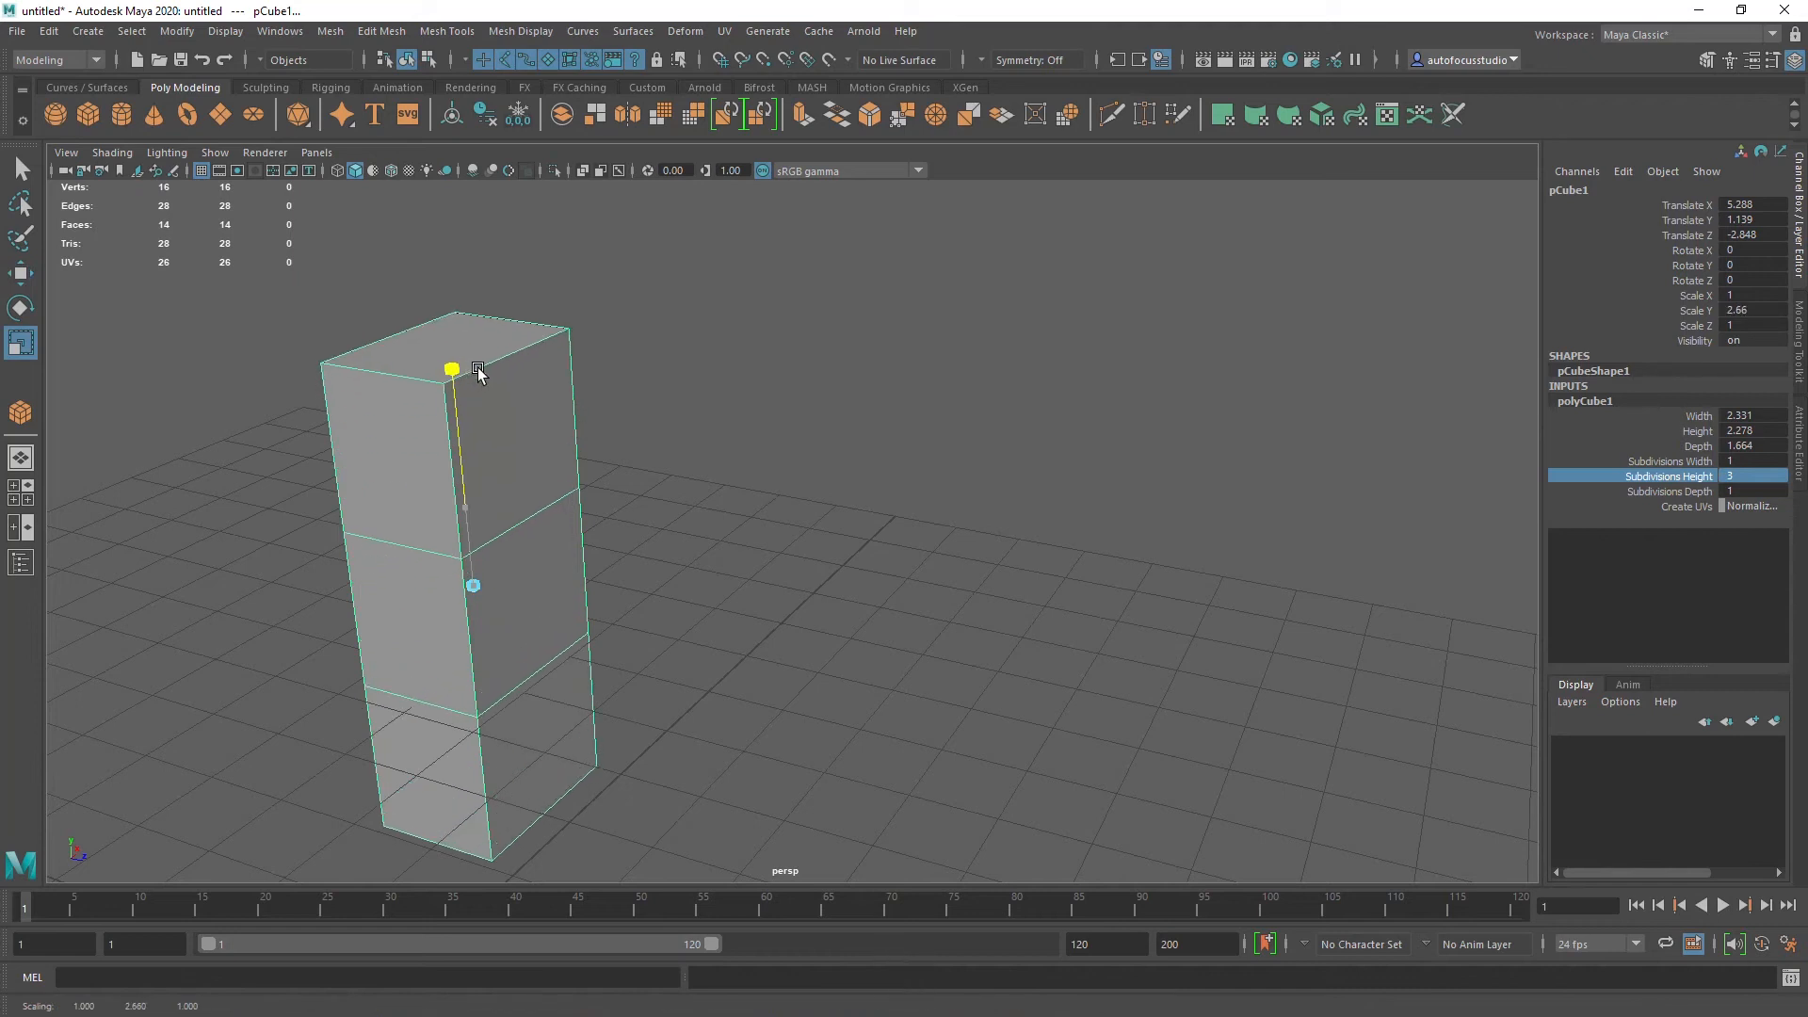
key("w")
left_click_drag(461, 507, 511, 348)
Step: Duplicate the column and move one of the two apart along Z to leave a wide gap between them
scroll(454, 470, "down", 2)
left_click_drag(454, 470, 1004, 536, "alt")
key("ctrl+d")
left_click_drag(590, 518, 516, 546, "alt")
left_click(515, 462)
scroll(515, 533, "up", 2)
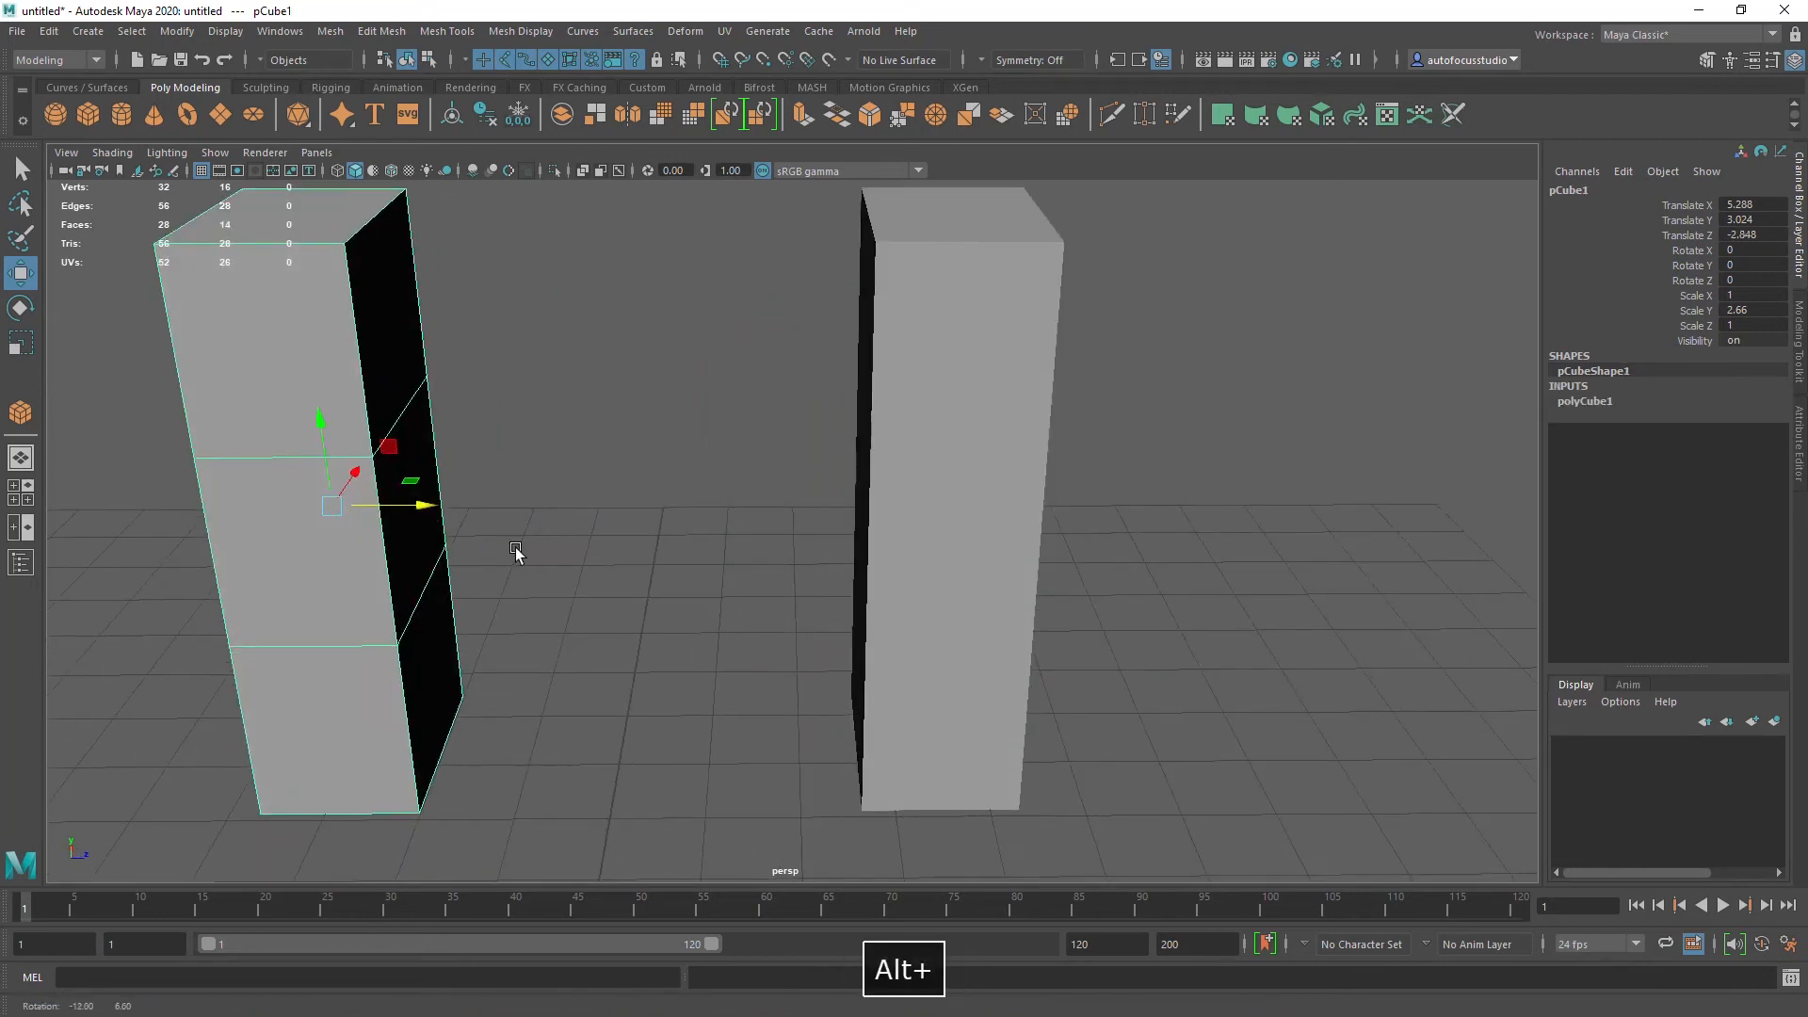
Step: Turn on Wireframe on Shaded and clear the selection so both columns show their edges
left_click(391, 172)
left_click(609, 481)
mouse_move(609, 480)
left_mouse_down("alt")
mouse_move(587, 507)
mouse_move(738, 596)
mouse_move(772, 595)
mouse_move(597, 478)
mouse_move(681, 523)
mouse_move(875, 492)
left_mouse_up("alt")
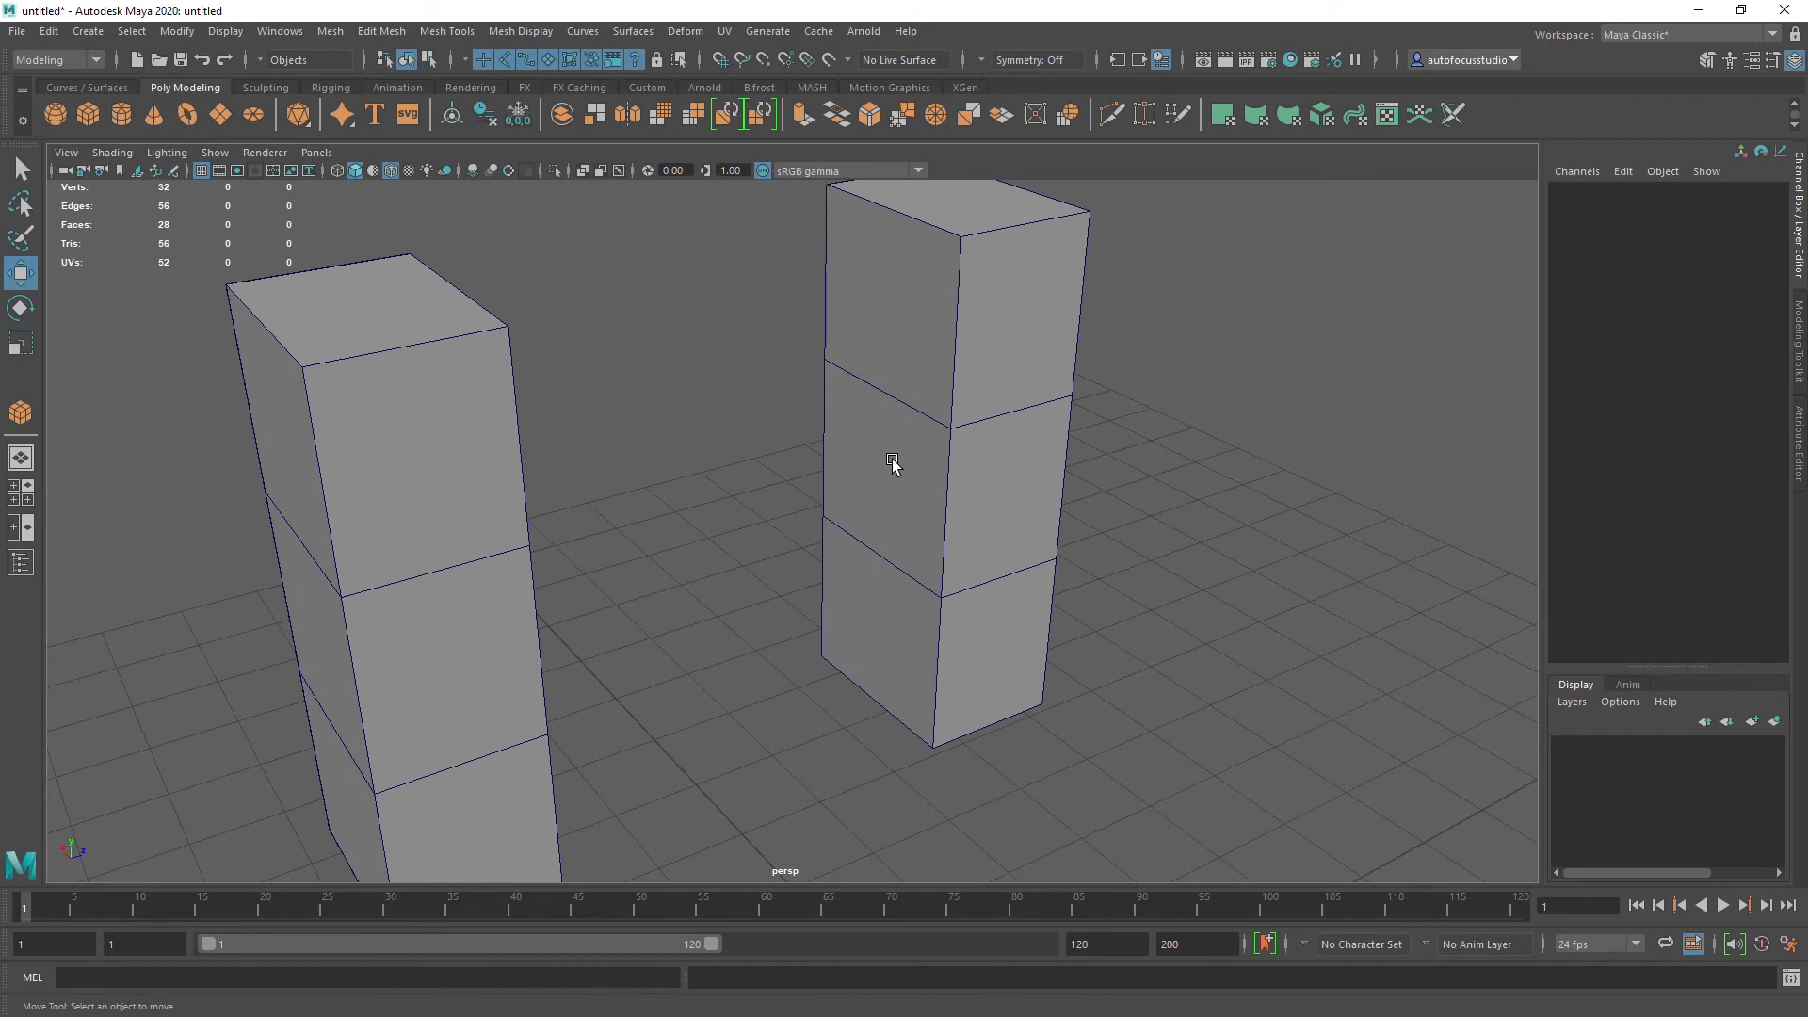
Step: Select the facing middle faces of the two separate columns and try to bridge them
left_click_drag(722, 524, 612, 517, "alt")
right_click_drag(541, 443, 567, 487)
left_click(568, 487)
left_click_drag(567, 487, 851, 593, "alt")
mouse_move(789, 416)
right_mouse_down()
mouse_move(765, 426)
mouse_move(770, 444)
right_mouse_up()
left_click(771, 444, "shift")
left_click_drag(788, 435, 576, 482, "alt")
left_click(384, 31)
left_click(412, 112)
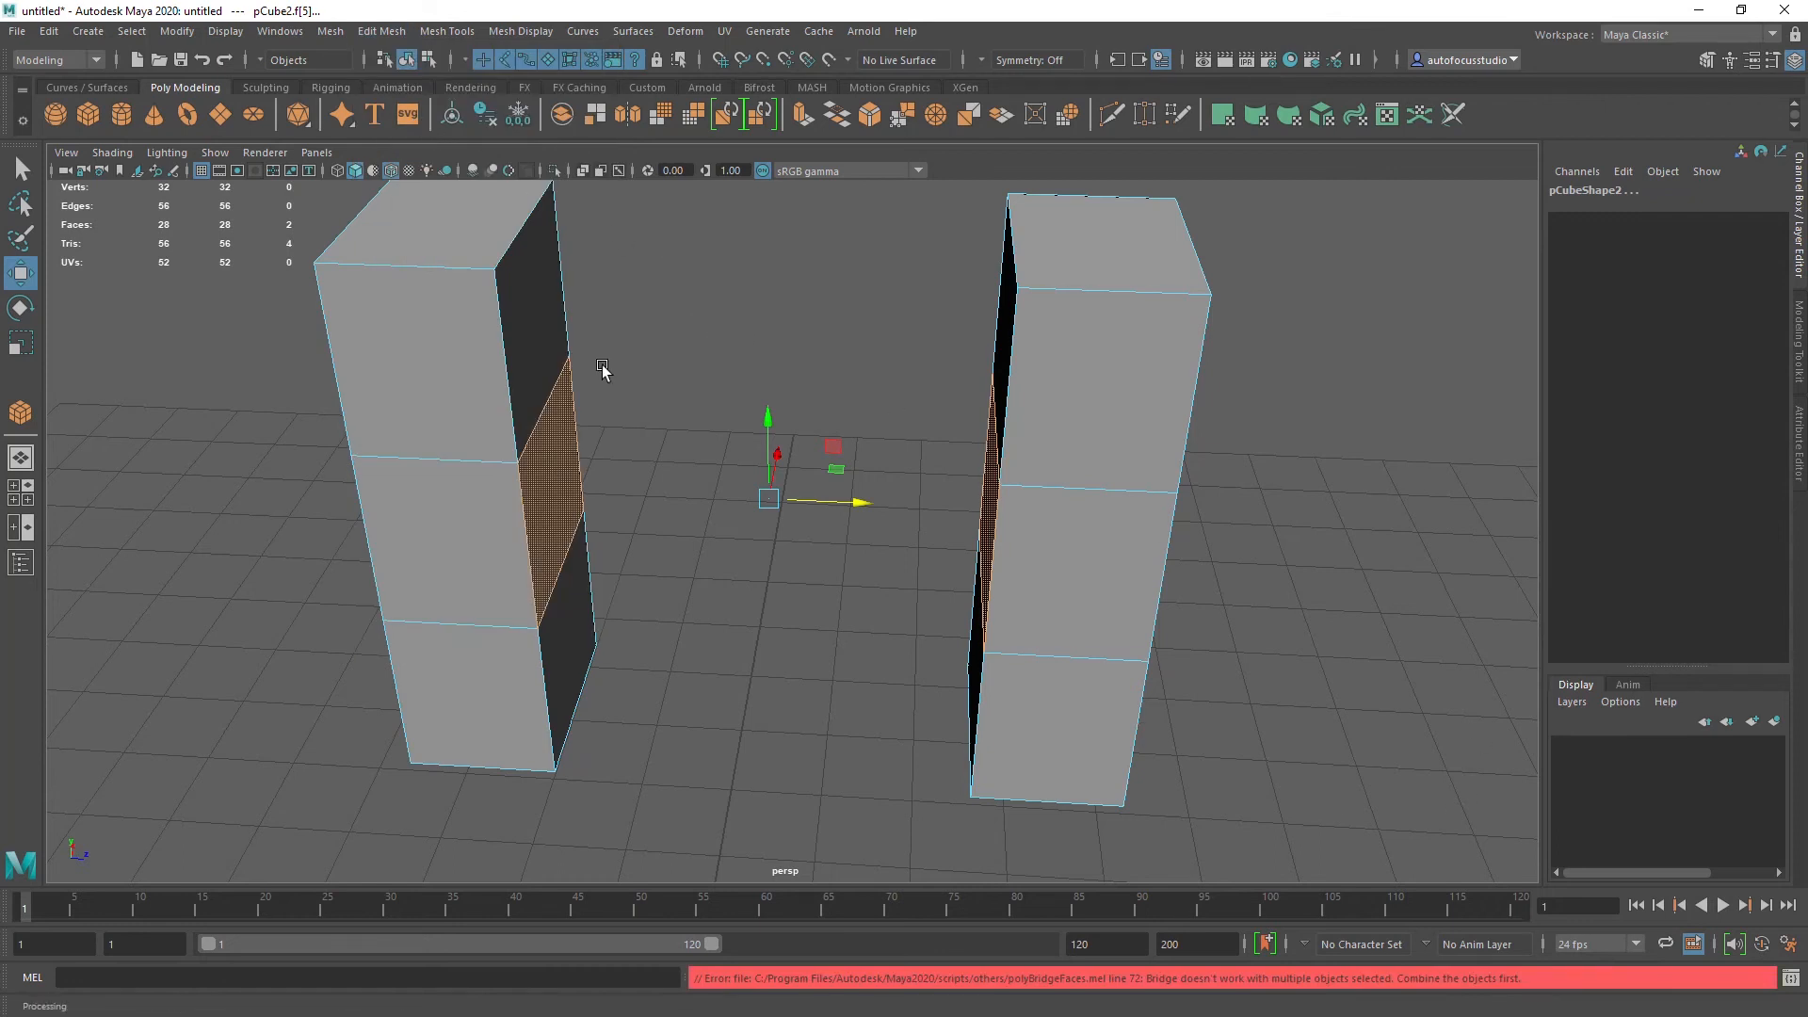
left_click(685, 315)
Step: Return to Object Mode, select both columns and combine them into one mesh
right_click_drag(1150, 404, 1291, 329)
left_click(1291, 329)
left_click_drag(1351, 340, 263, 638)
right_click_drag(1126, 428, 1169, 405)
left_click_drag(172, 377, 1243, 551)
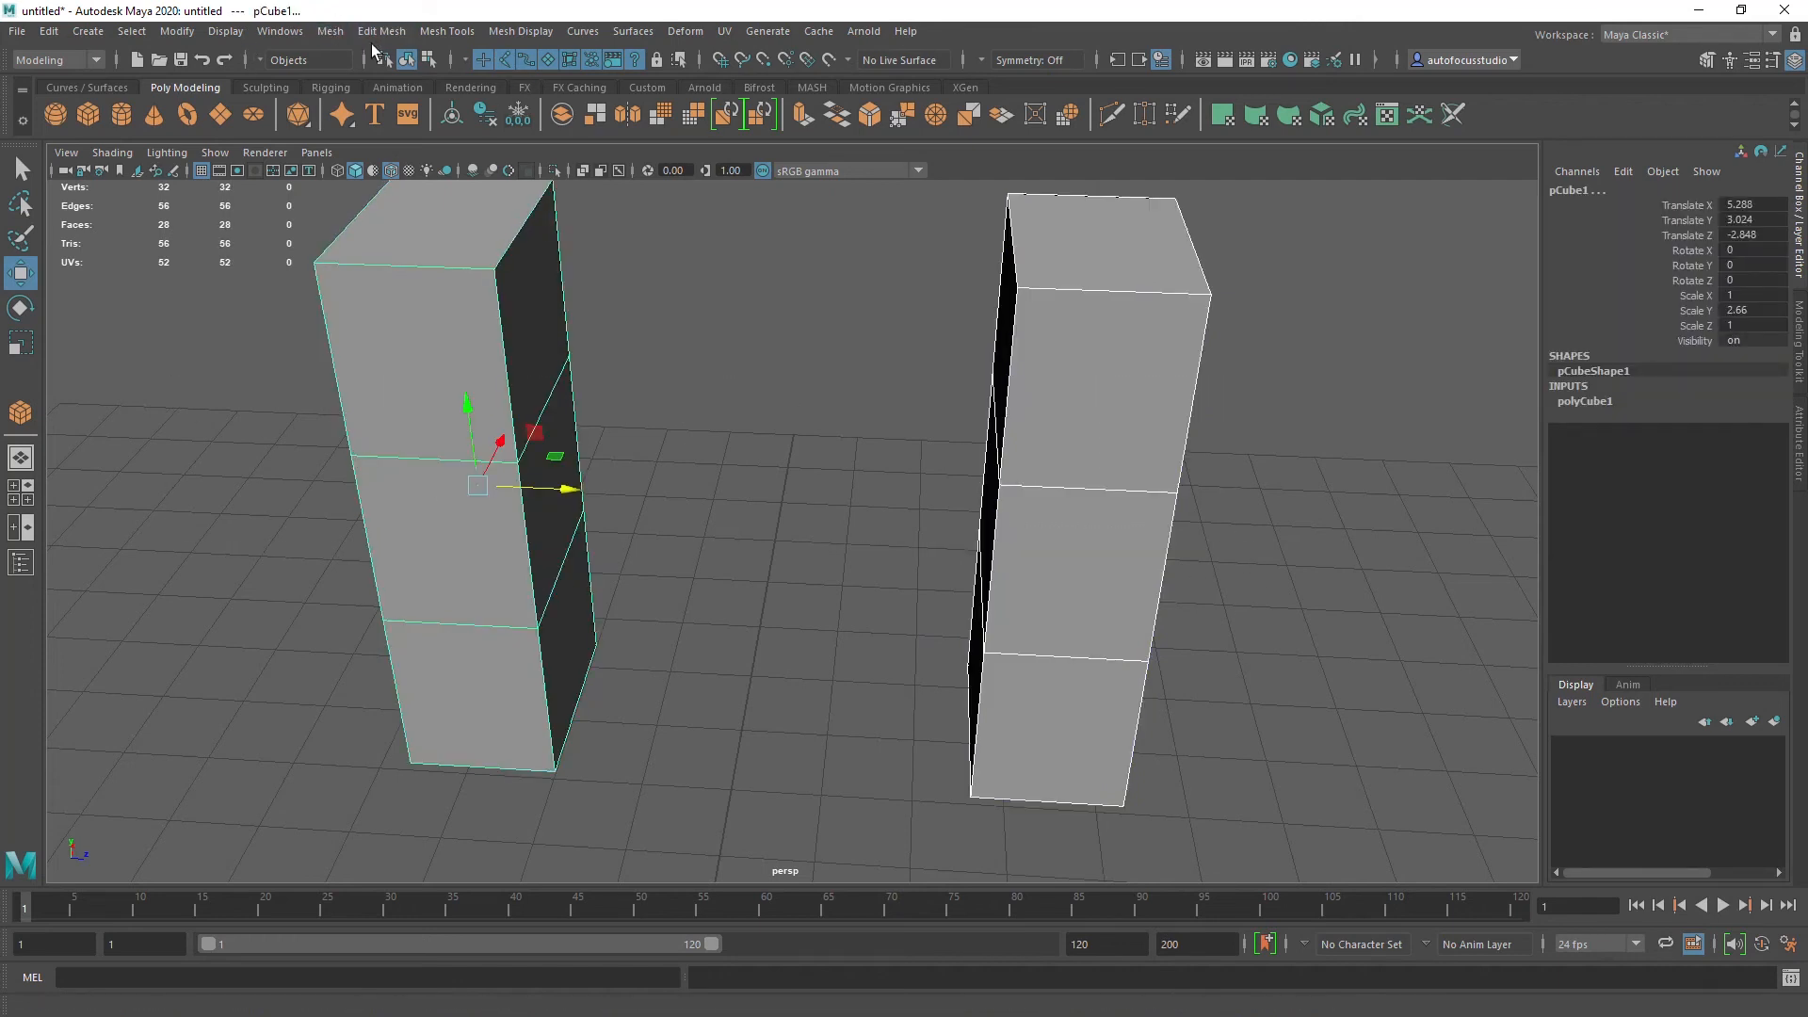
left_click(332, 32)
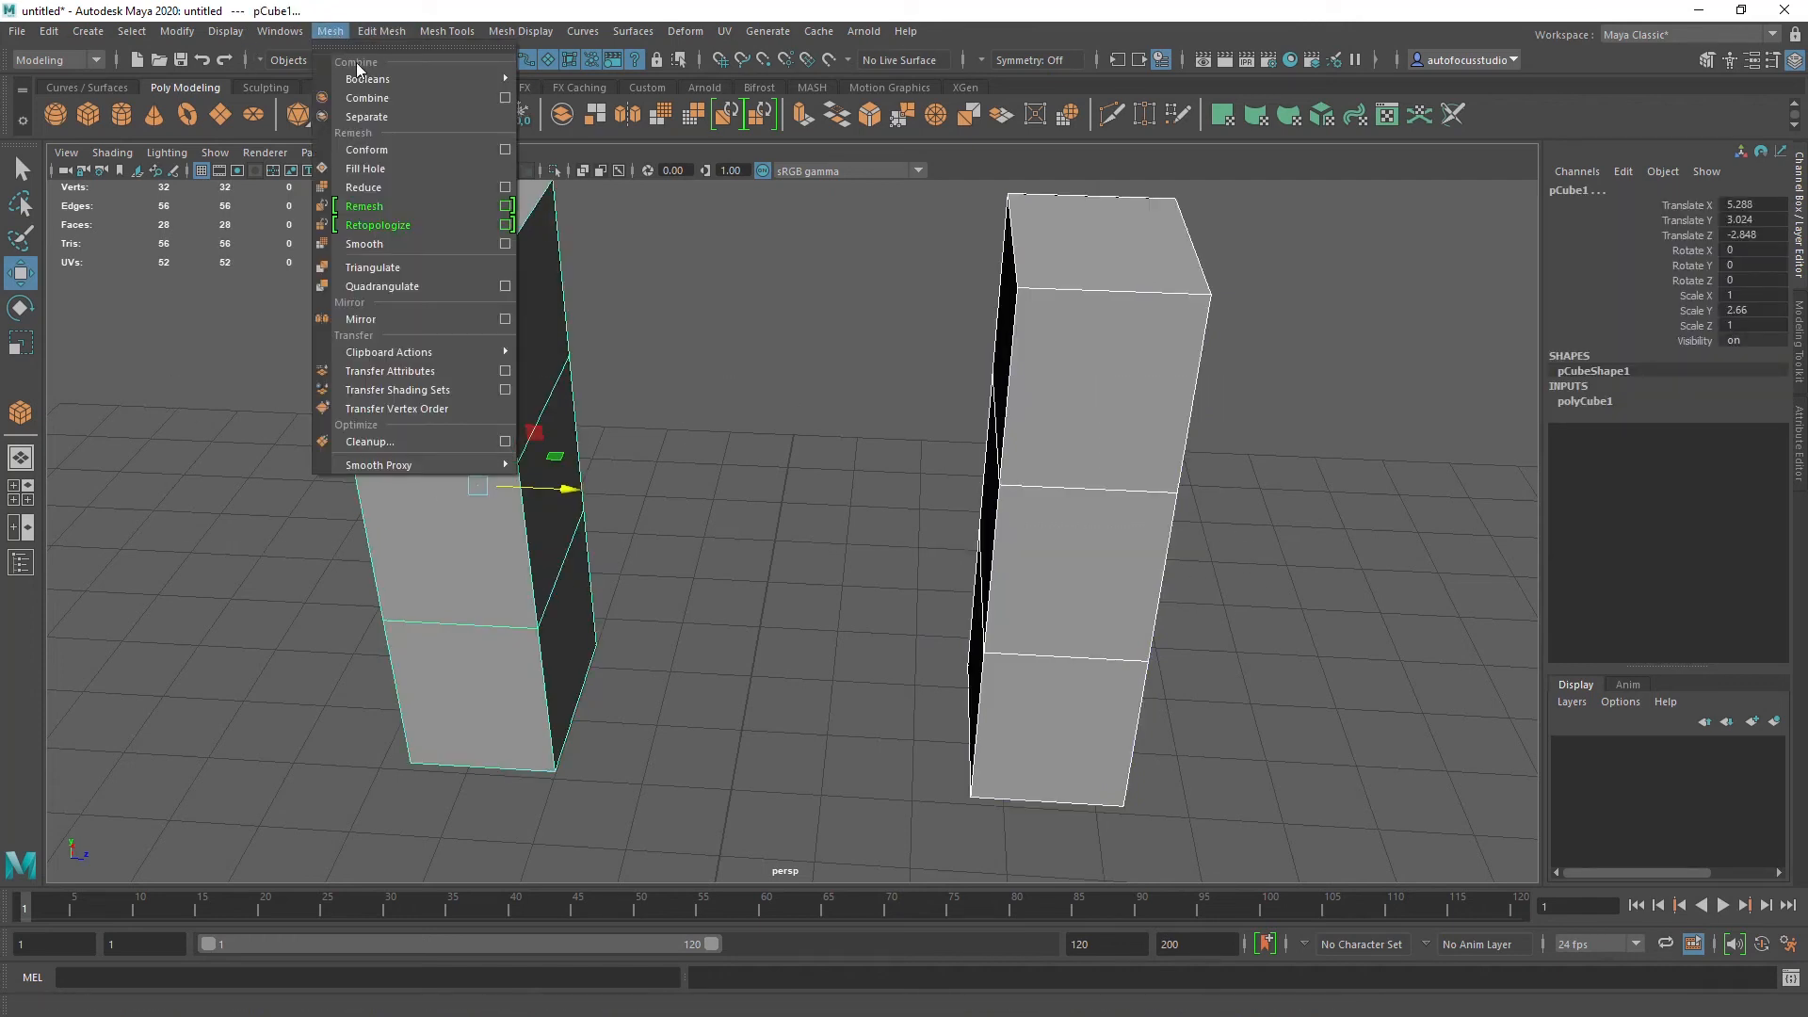
left_click(426, 97)
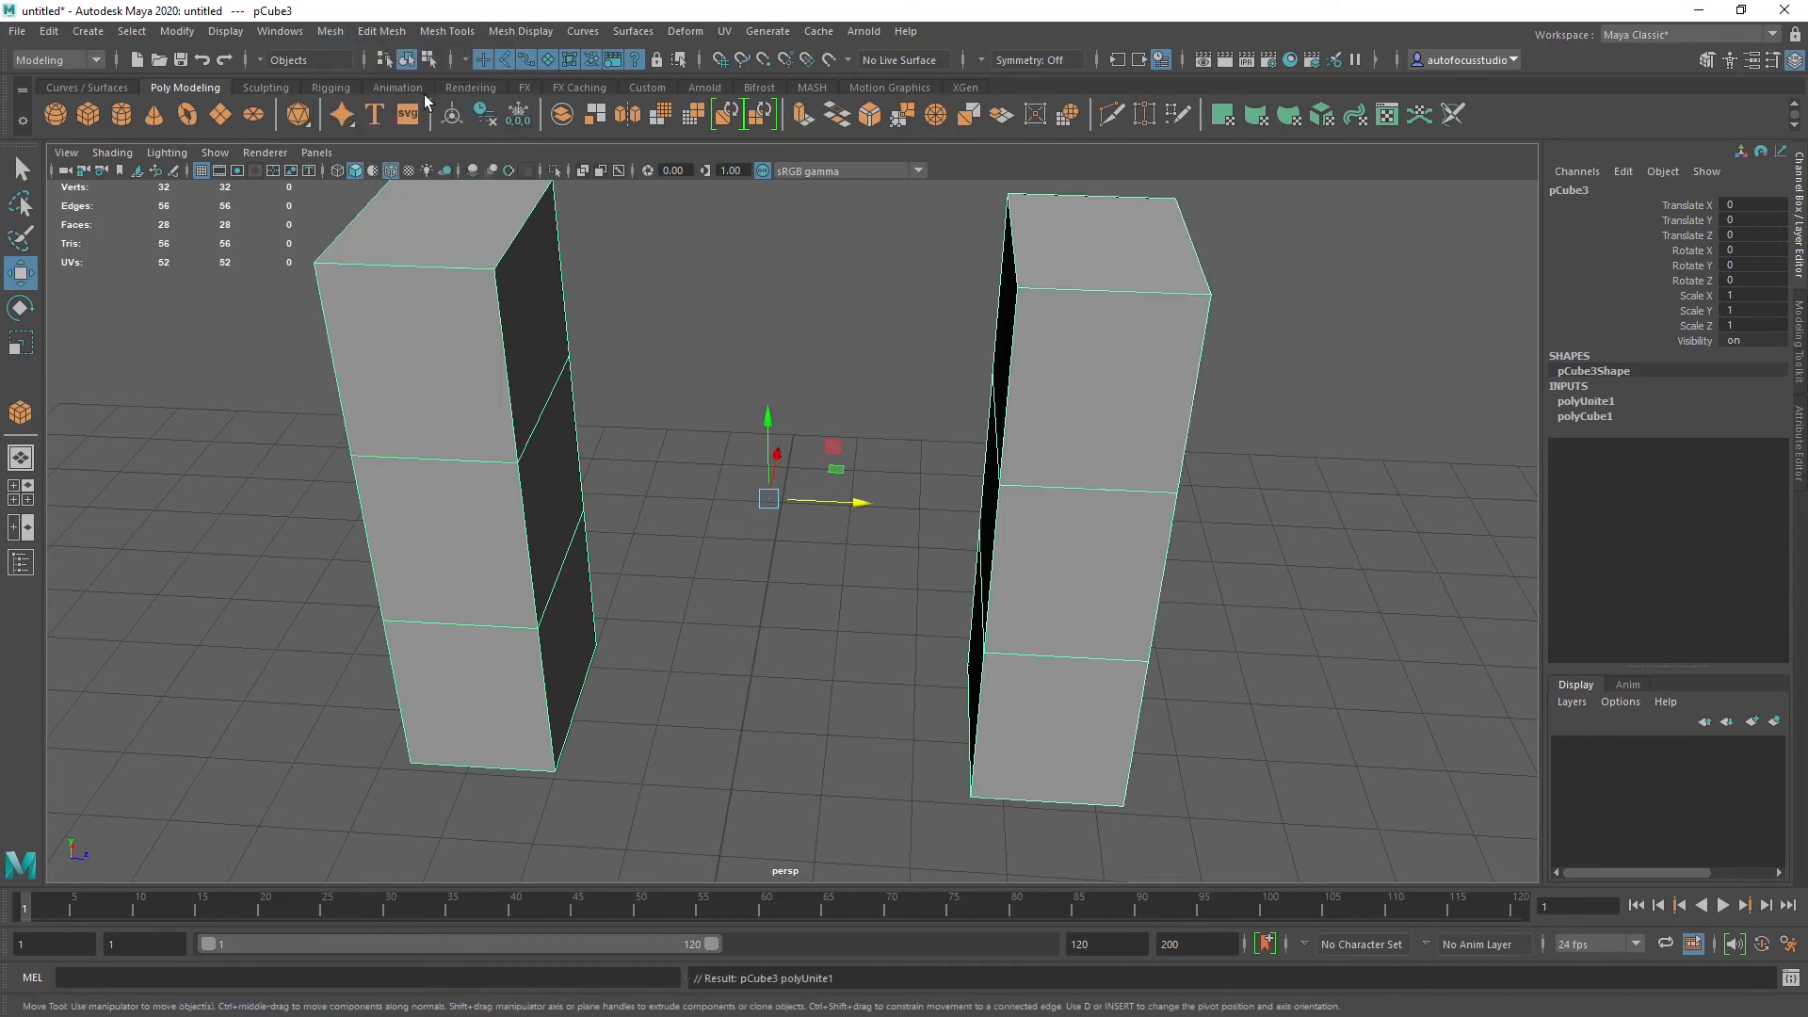
Step: Select the two facing middle faces of the combined mesh and connect them with Bridge Faces
left_click(708, 418)
right_click_drag(564, 434, 563, 484)
left_click_drag(650, 513, 778, 618, "alt")
left_click(625, 509)
left_click(945, 476, "shift")
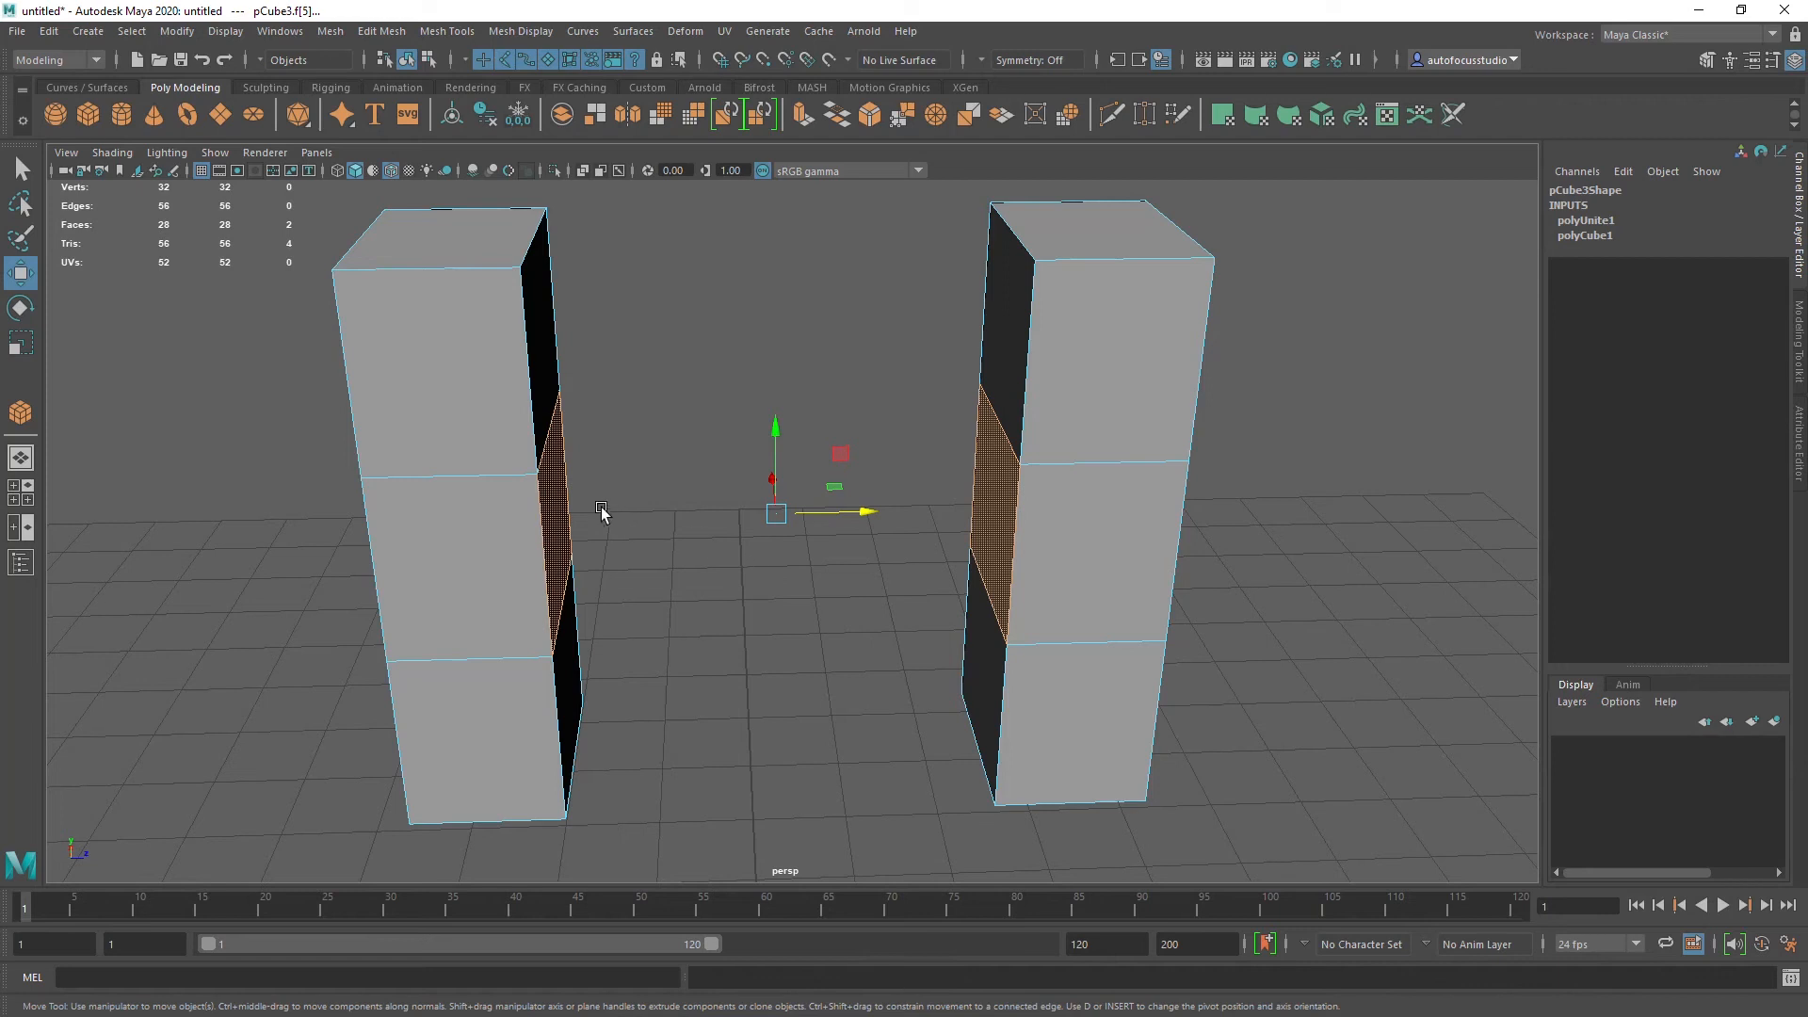
right_click(569, 504, "shift")
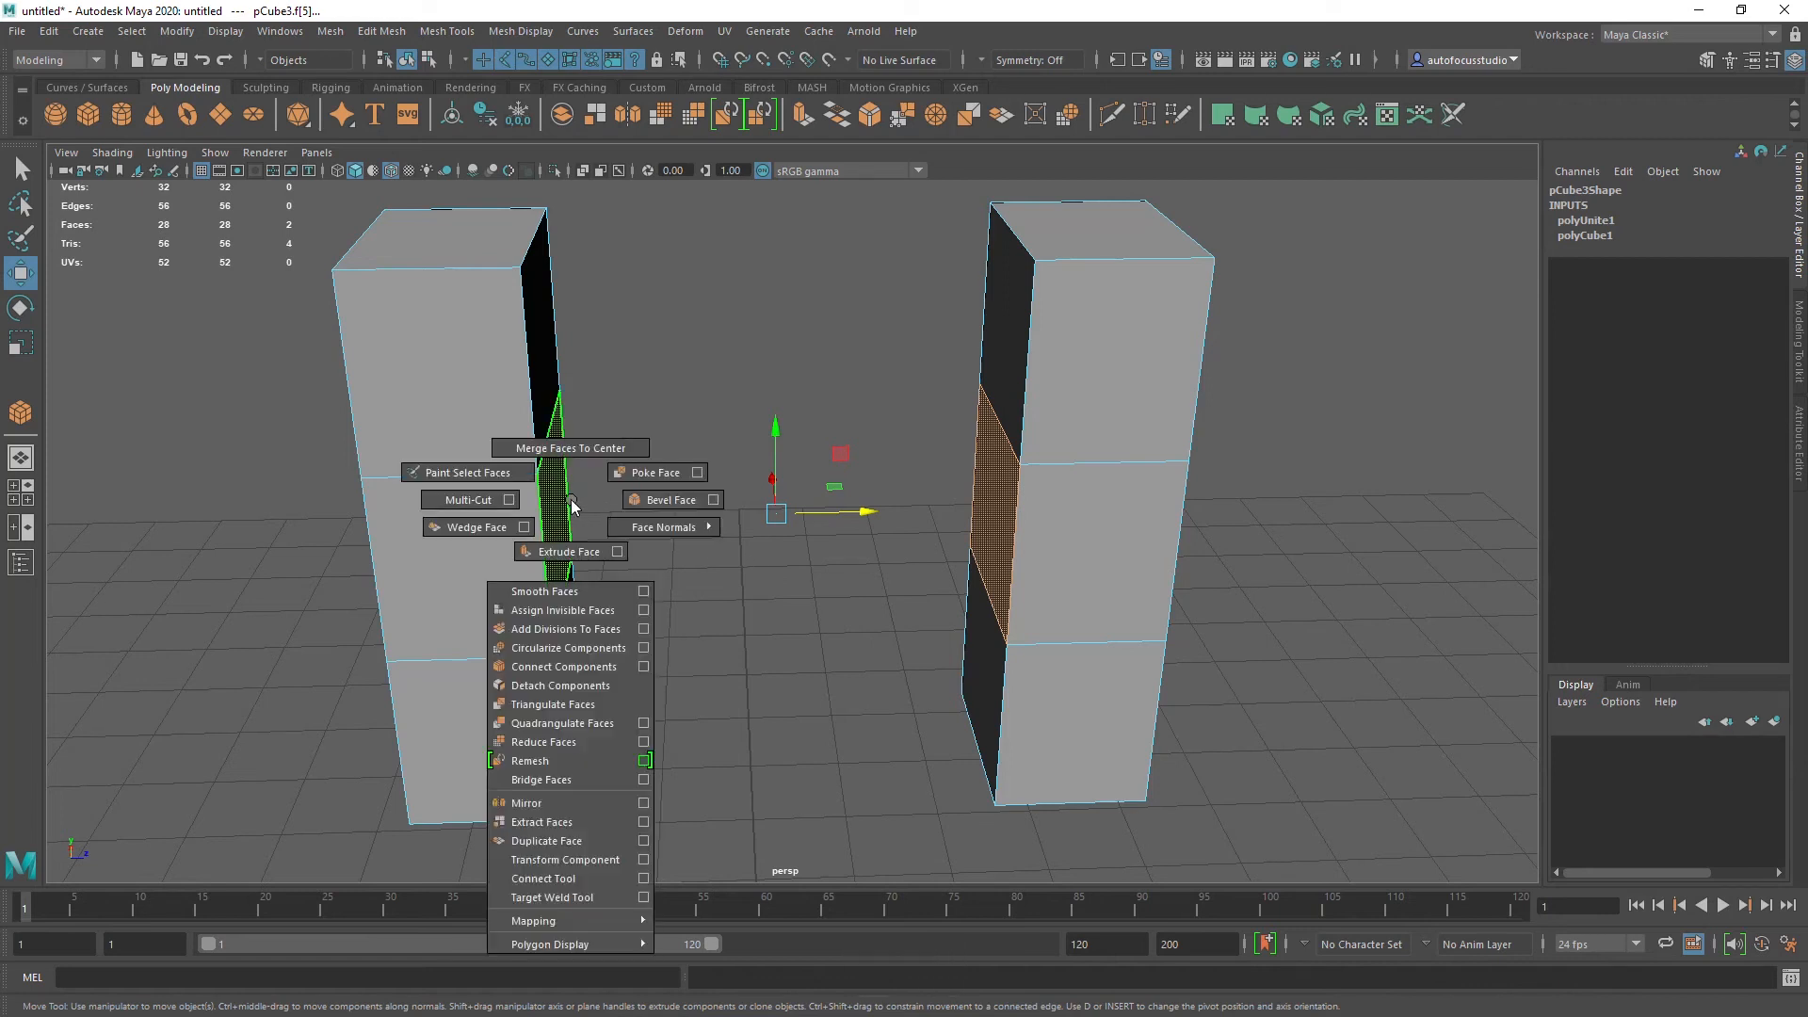
left_click(569, 783)
left_click_drag(920, 676, 433, 525, "alt")
left_click_drag(876, 551, 791, 597, "alt")
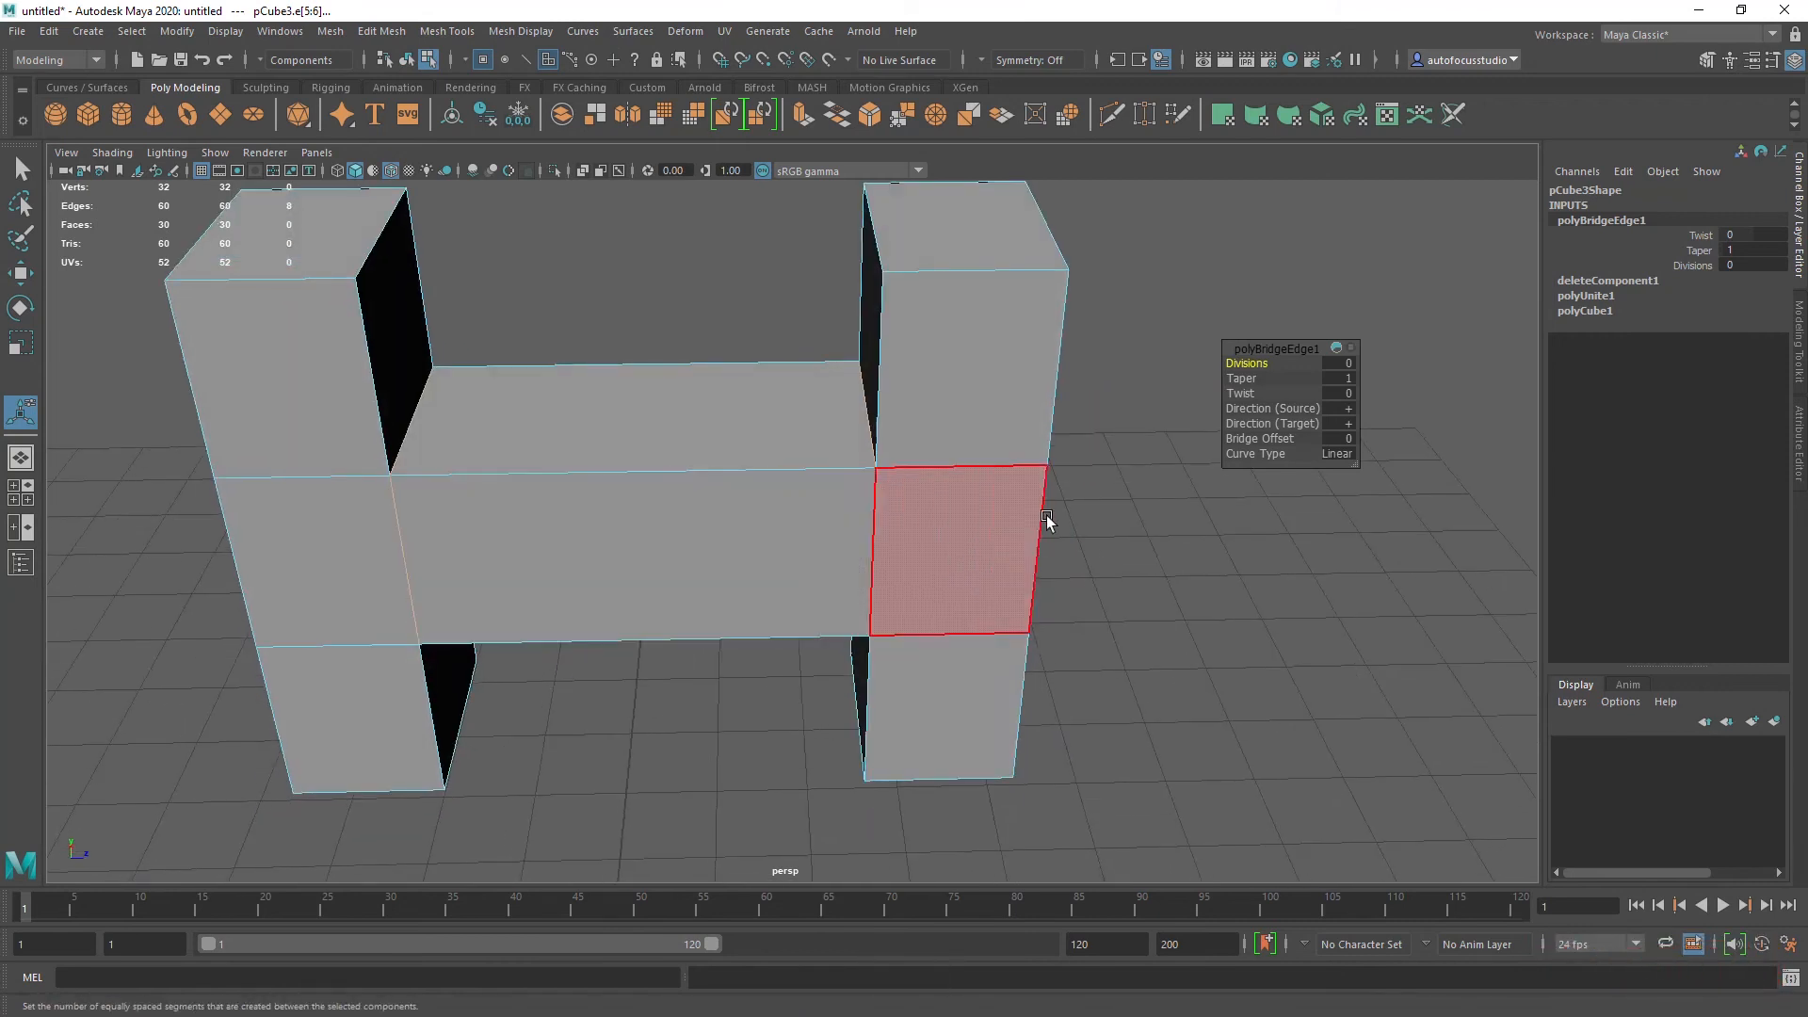
Step: Set the bridge's Divisions to 3, Taper to 3 and Twist to about 75.63
left_click_drag(1273, 348, 1263, 391)
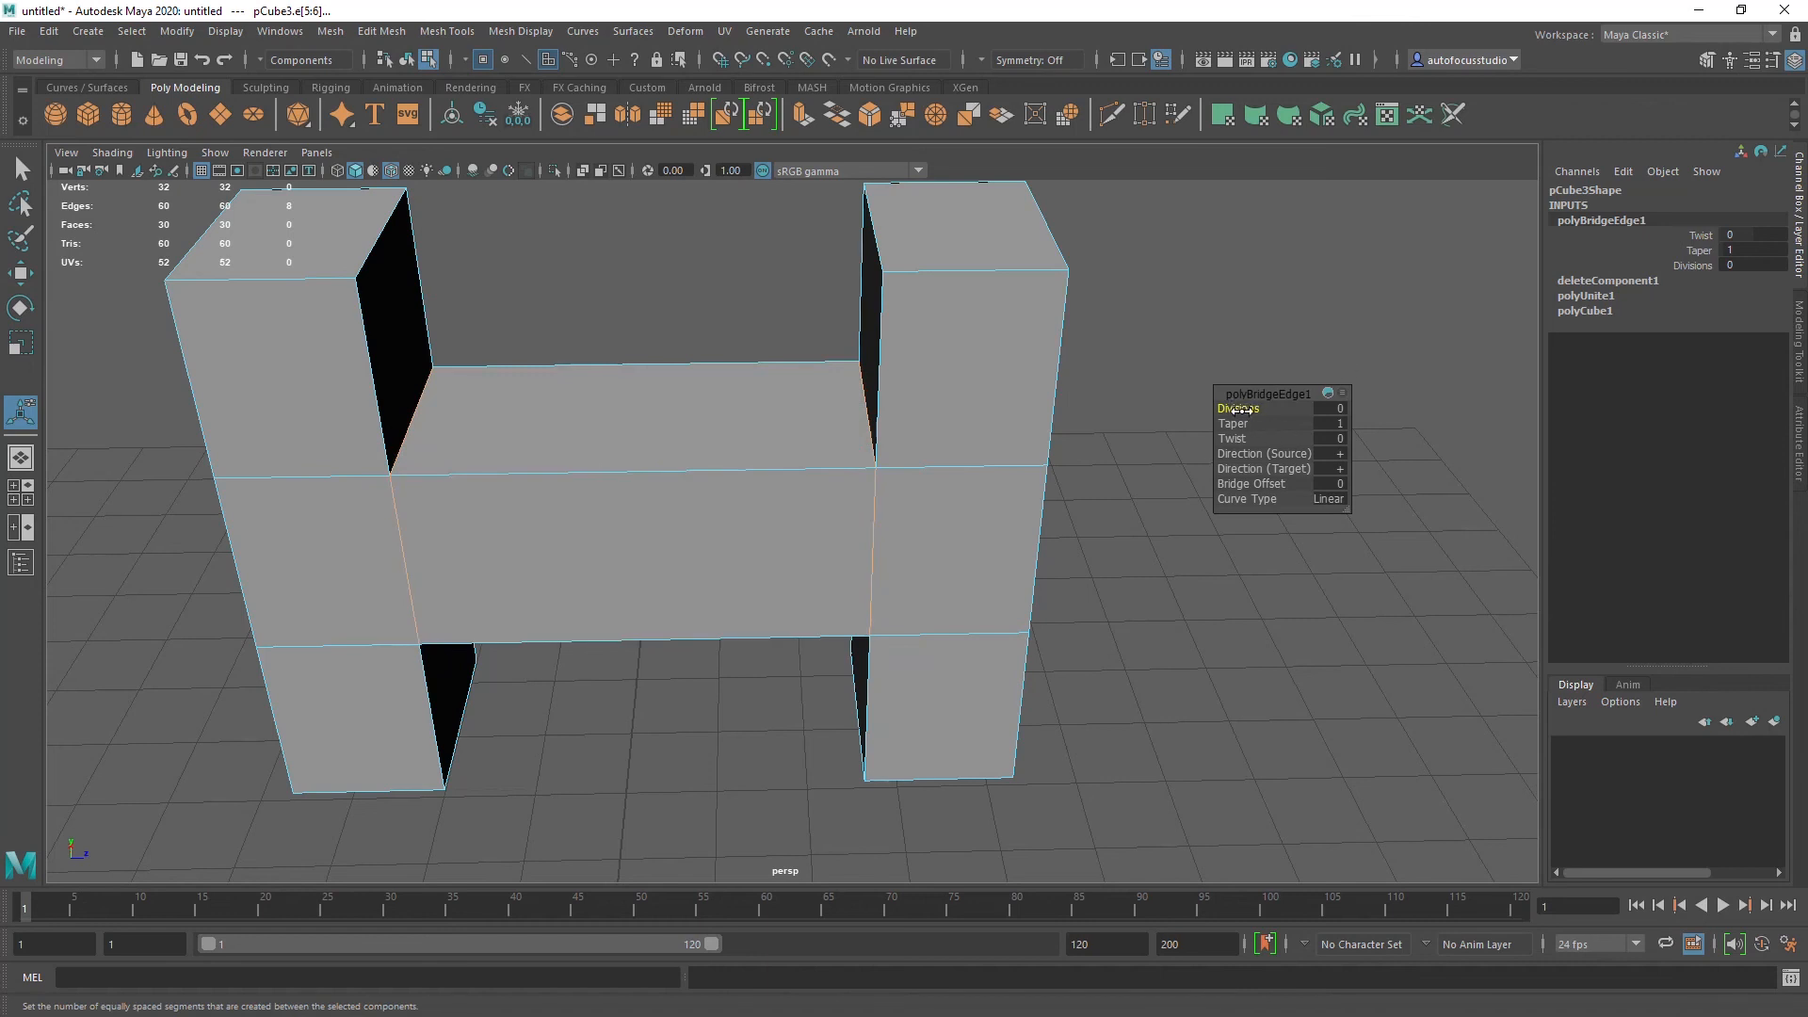
mouse_move(1249, 408)
left_mouse_down()
mouse_move(1282, 408)
mouse_move(1258, 426)
mouse_move(1344, 432)
mouse_move(1041, 420)
mouse_move(1452, 411)
mouse_move(1263, 418)
left_mouse_up()
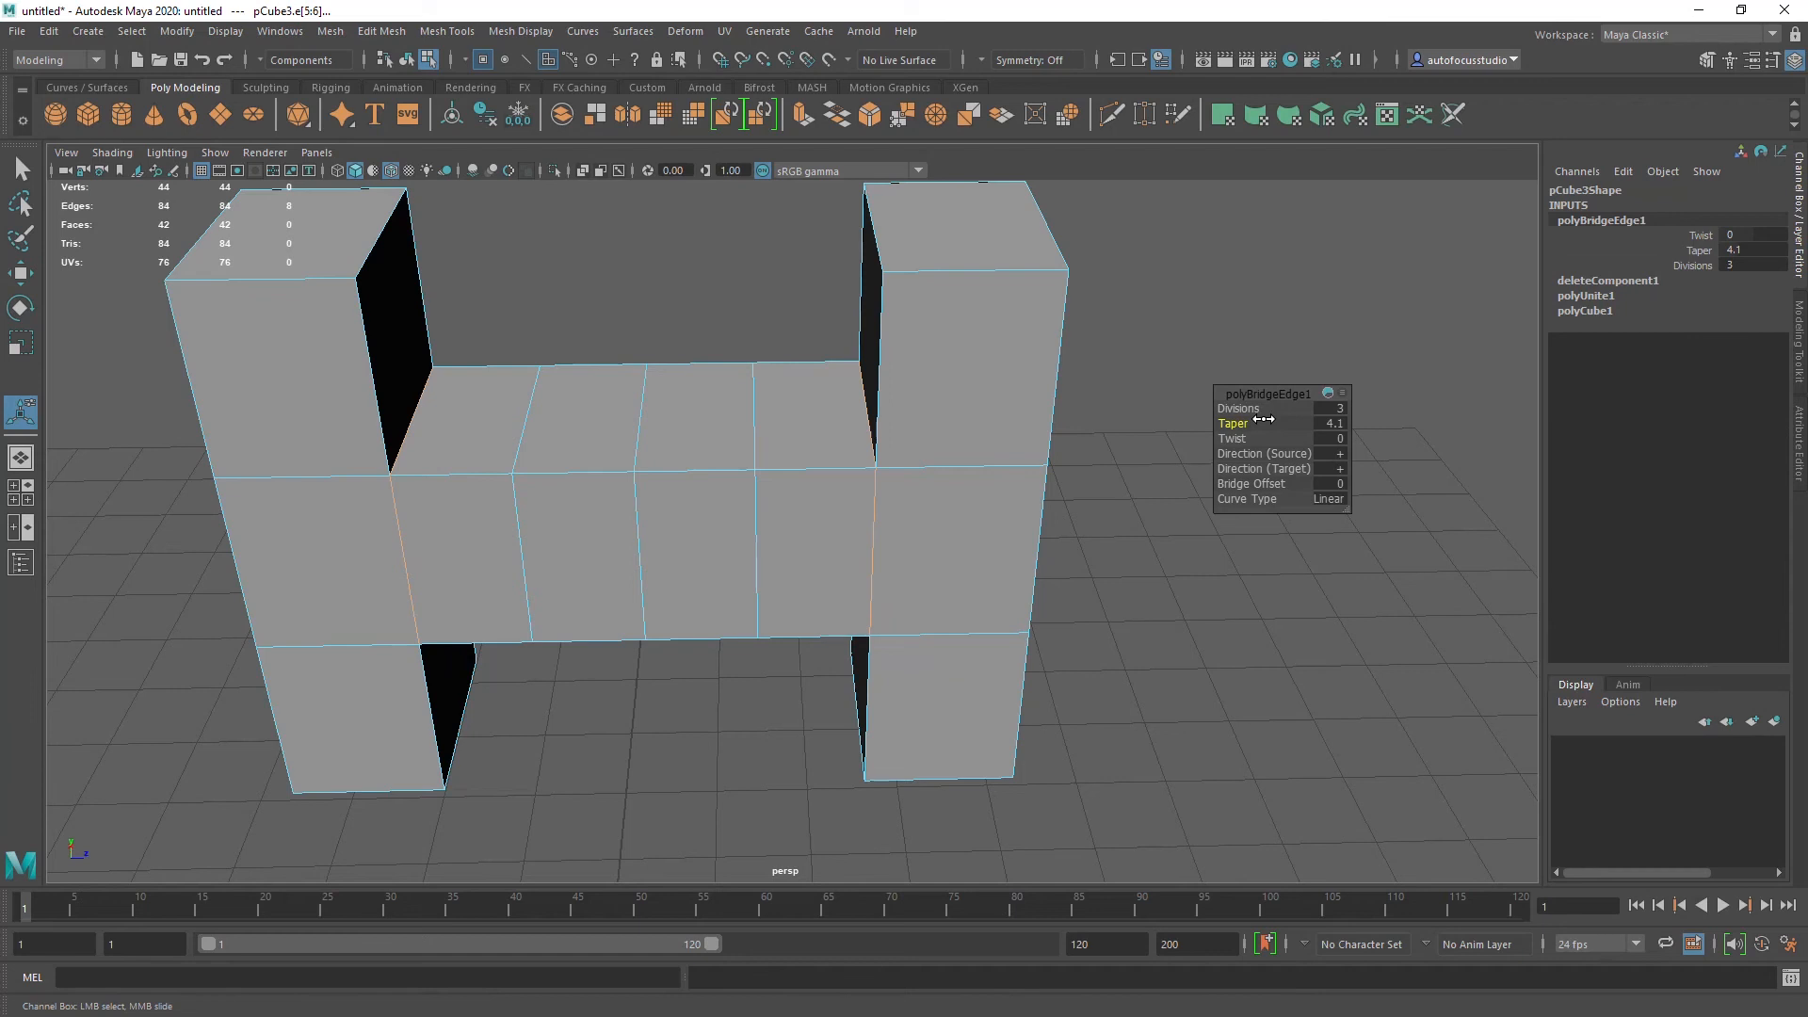
left_click_drag(1266, 419, 1296, 445)
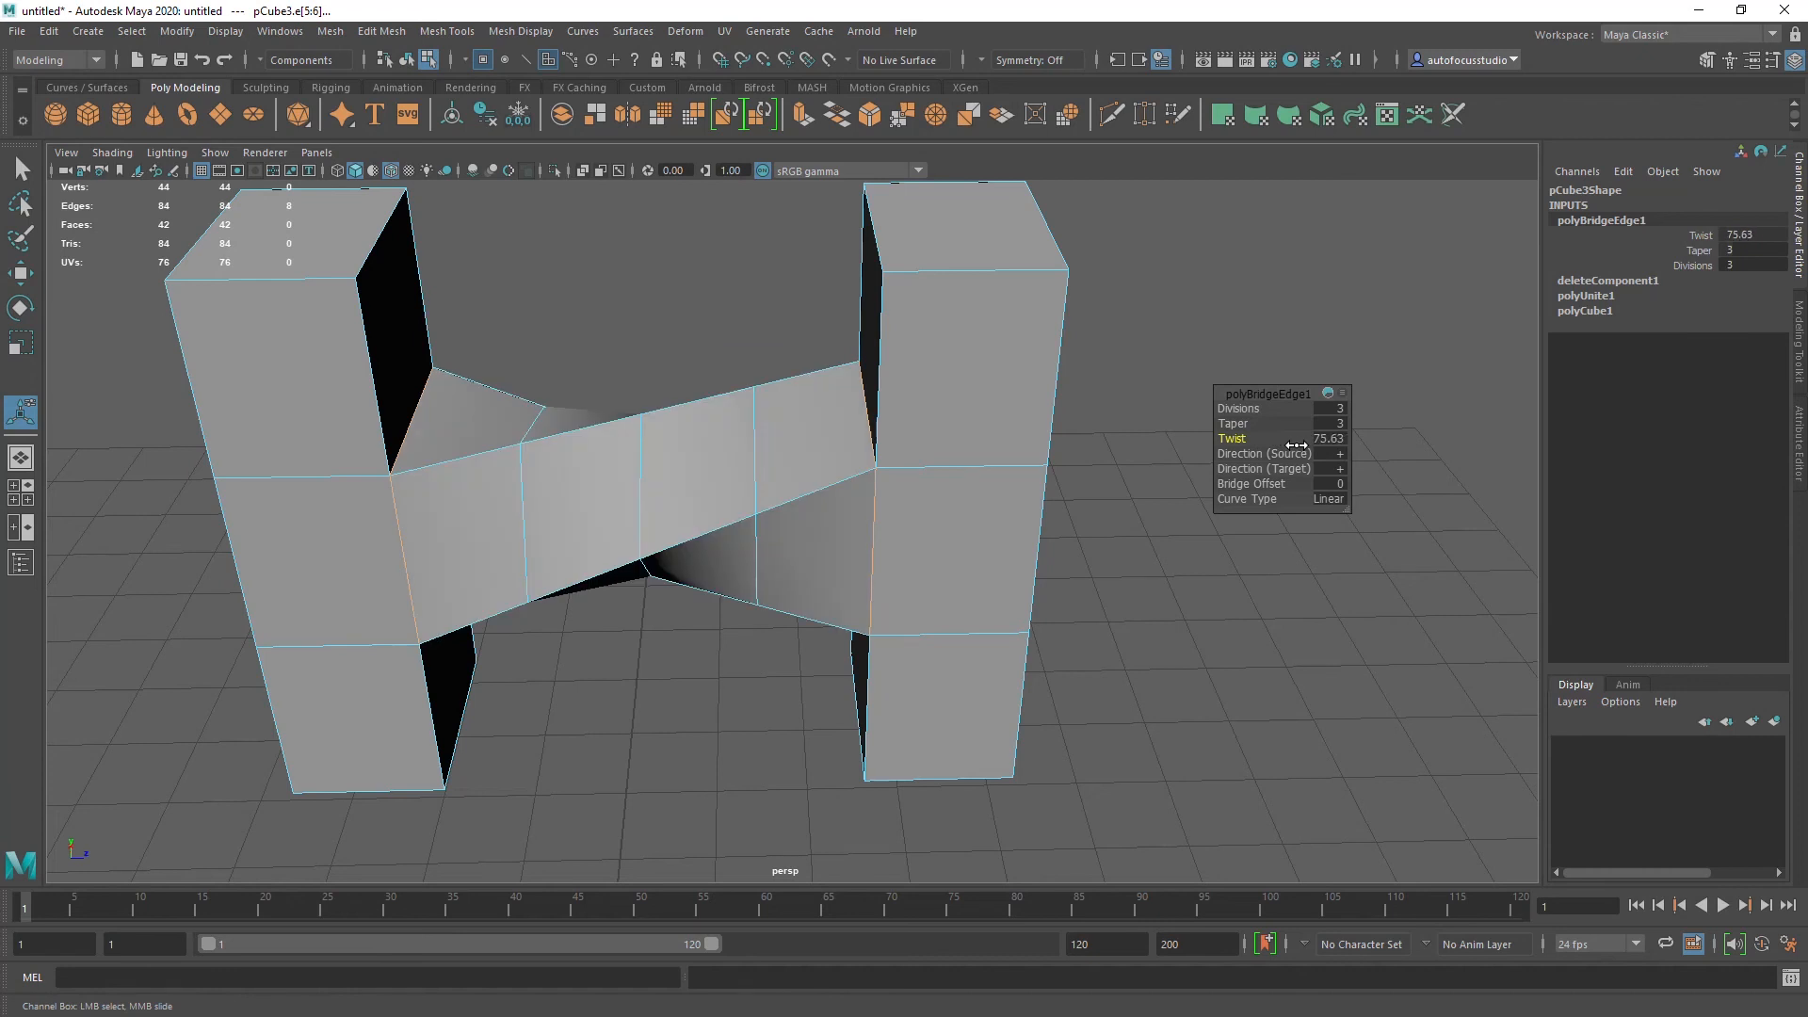
Step: Try a Taper of 7.2, lower it to 0, and set the bridge's Divisions to 7 and Twist to about 66.46
left_click_drag(694, 525, 631, 527, "alt")
left_click_drag(1273, 425, 1281, 424)
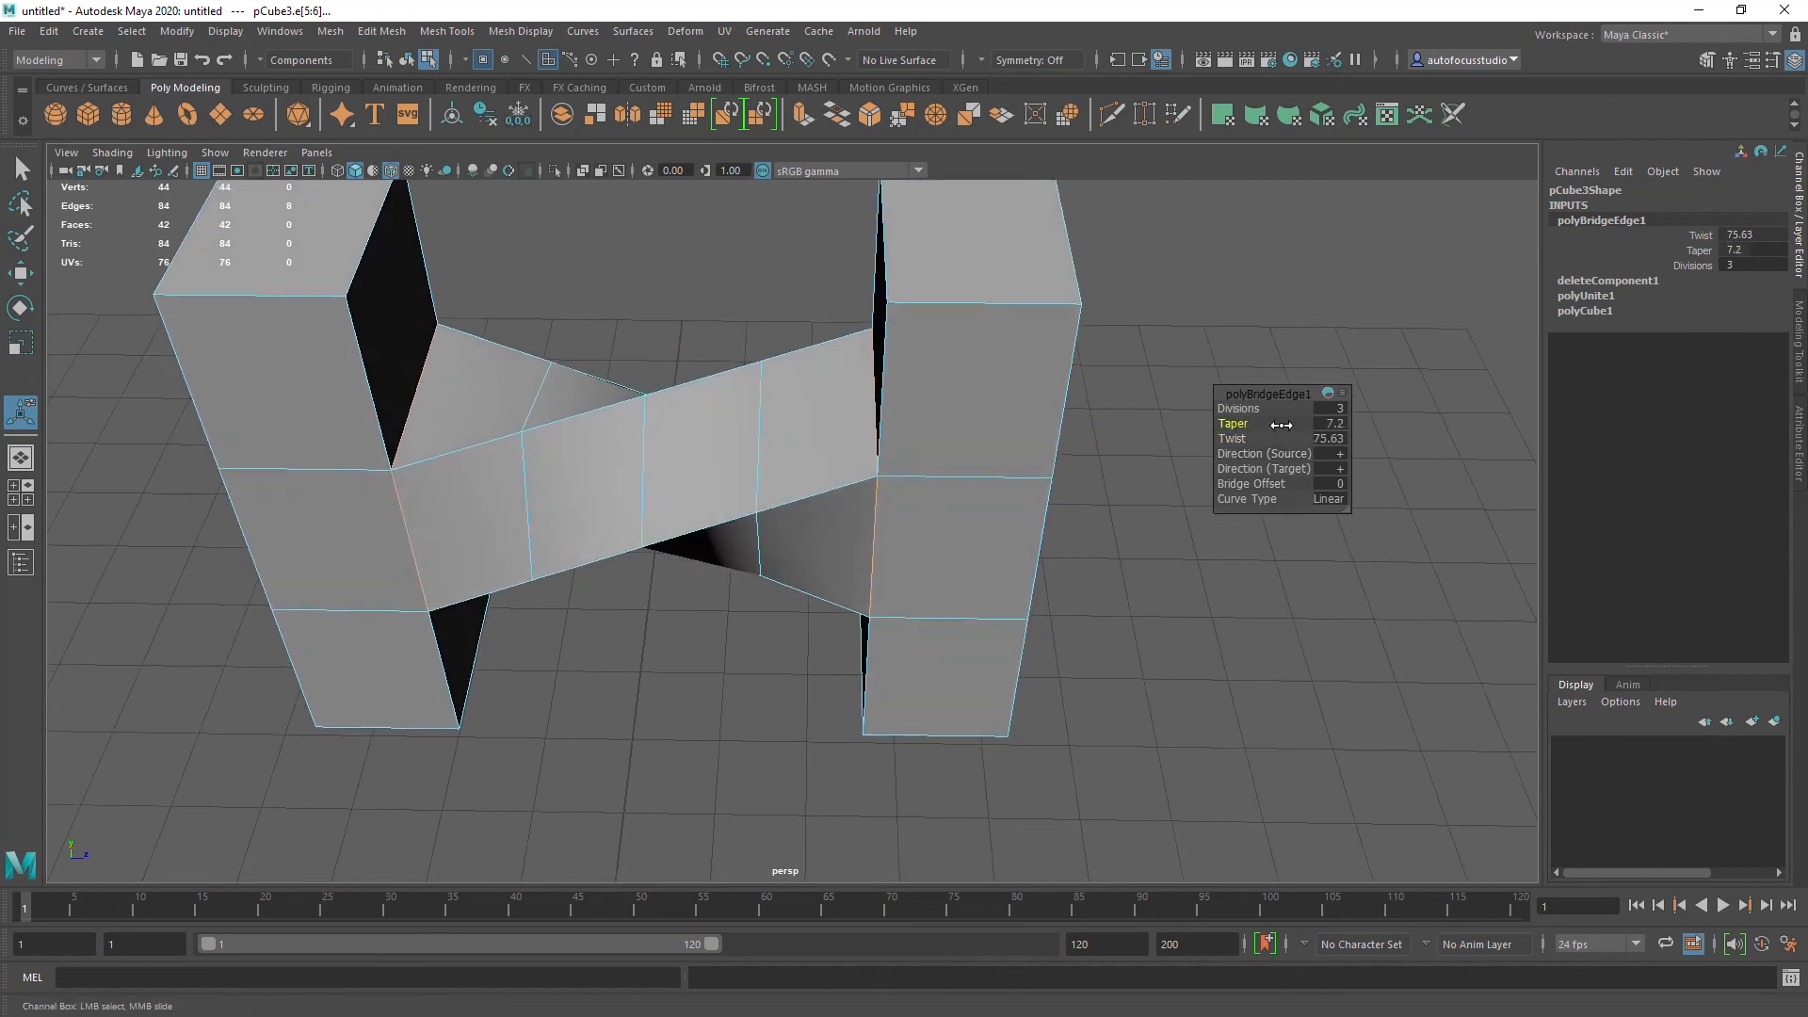
left_click_drag(1100, 424, 646, 404)
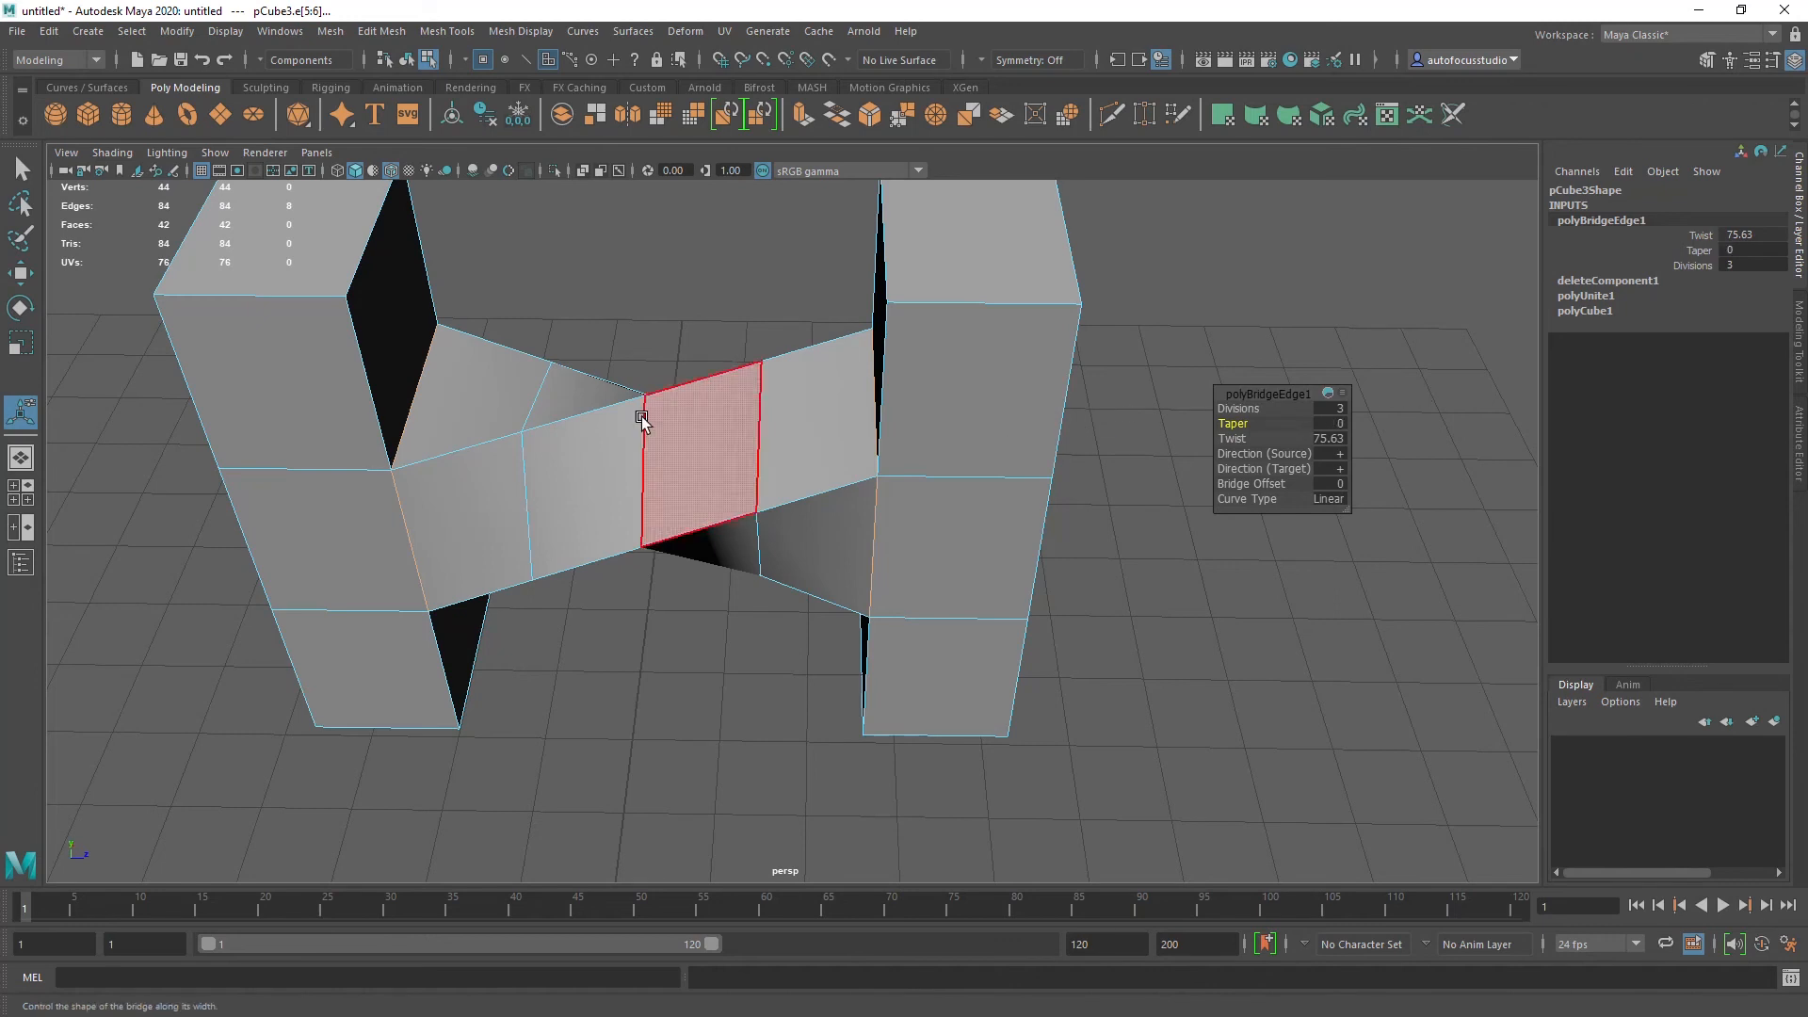
left_click_drag(1277, 410, 1236, 439)
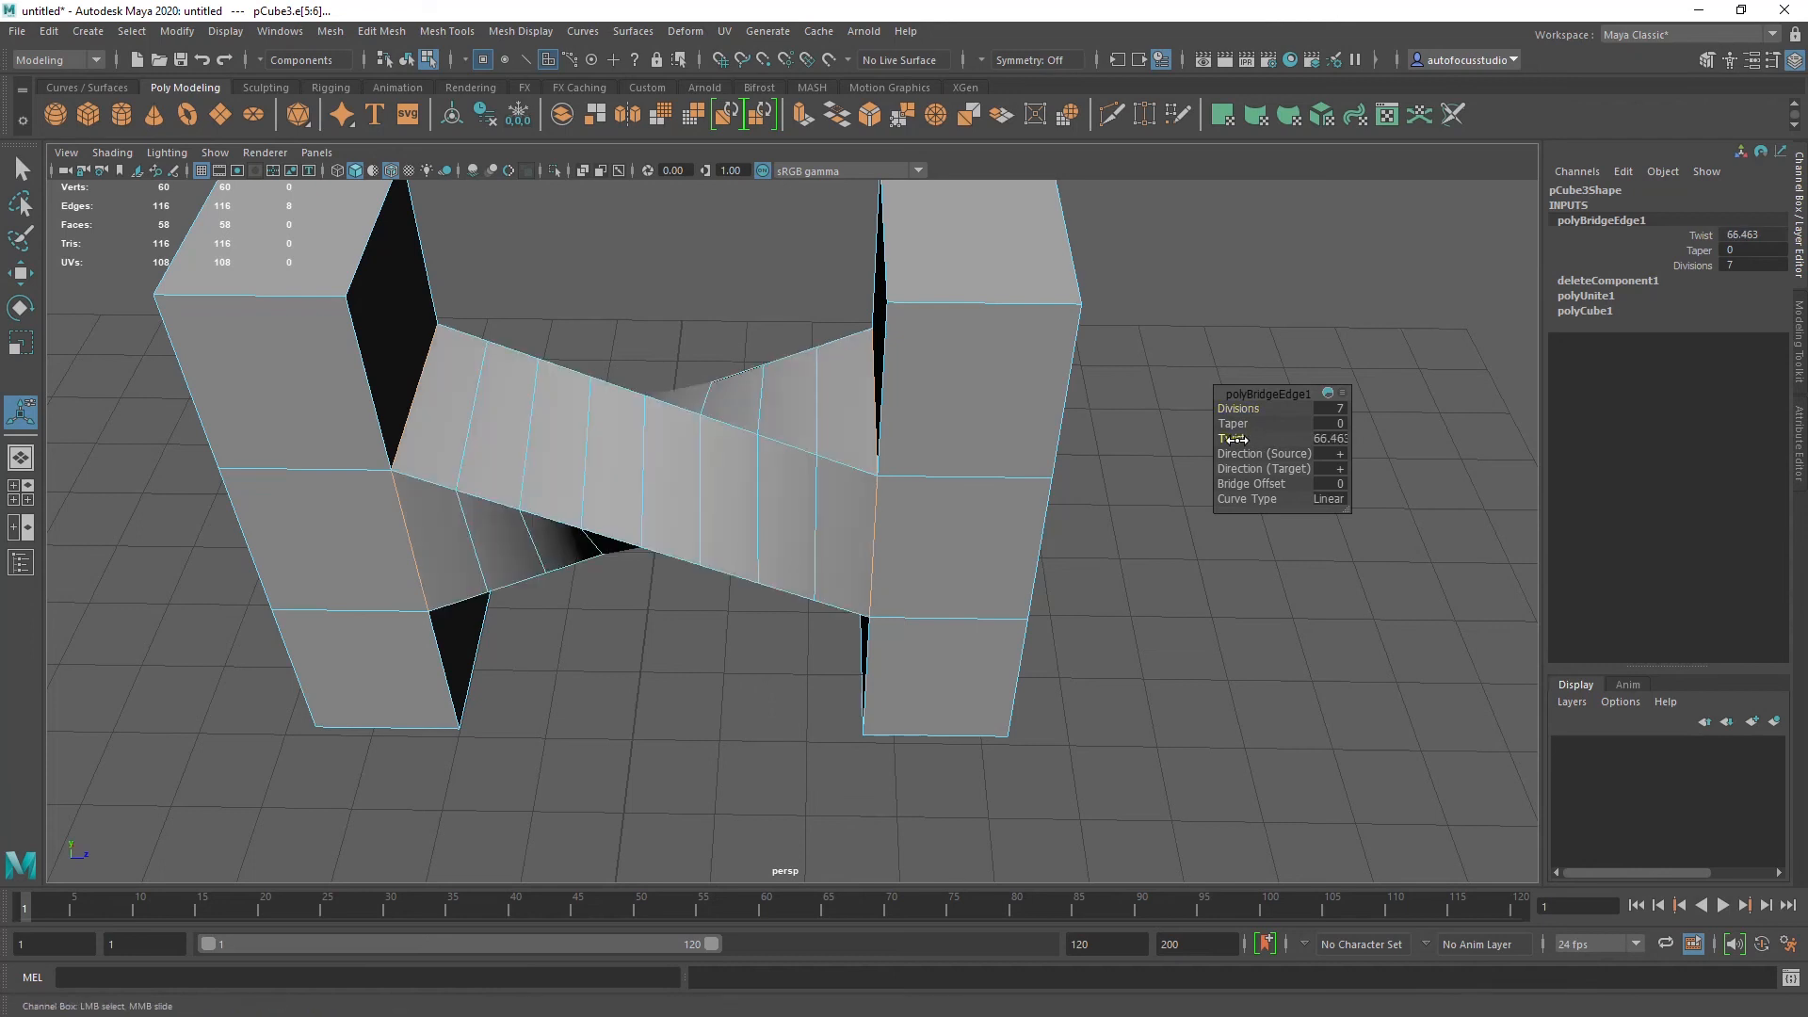
Step: Reverse the bridge's Direction (Source) to - and keep Direction (Target) at +
left_click_drag(819, 476, 904, 452, "alt")
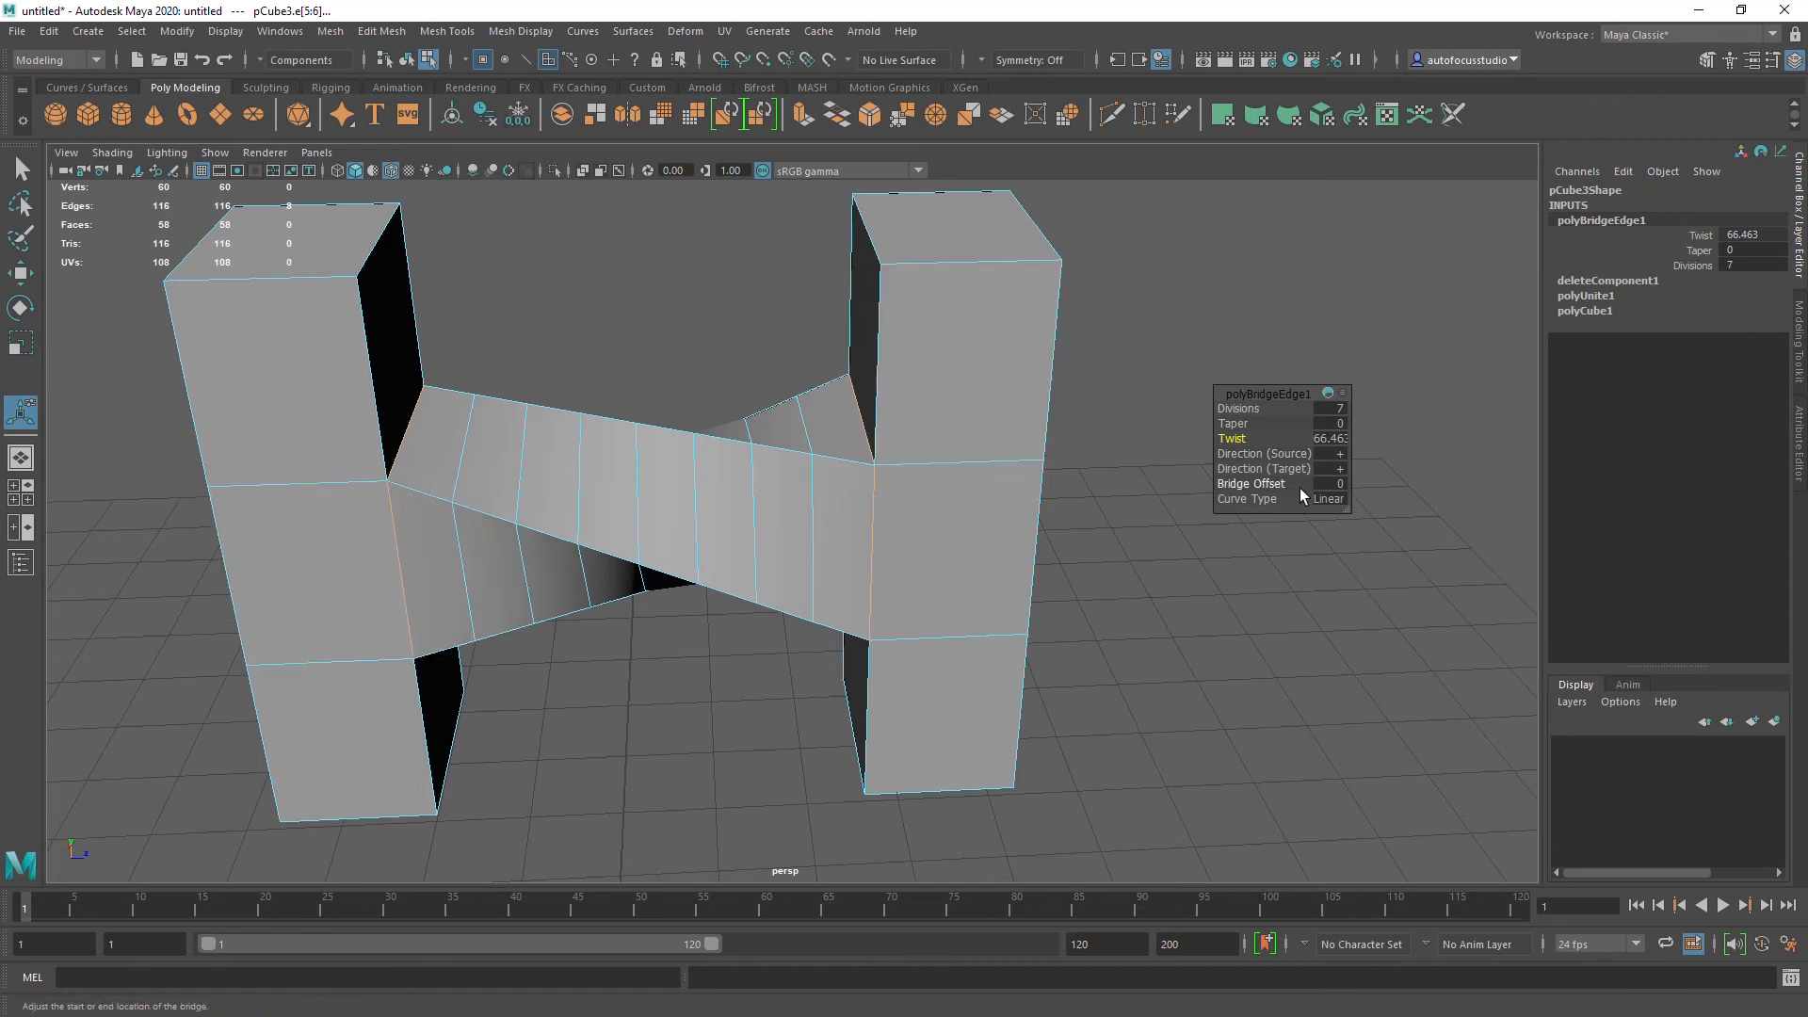
left_click(1341, 454)
left_click(1371, 481)
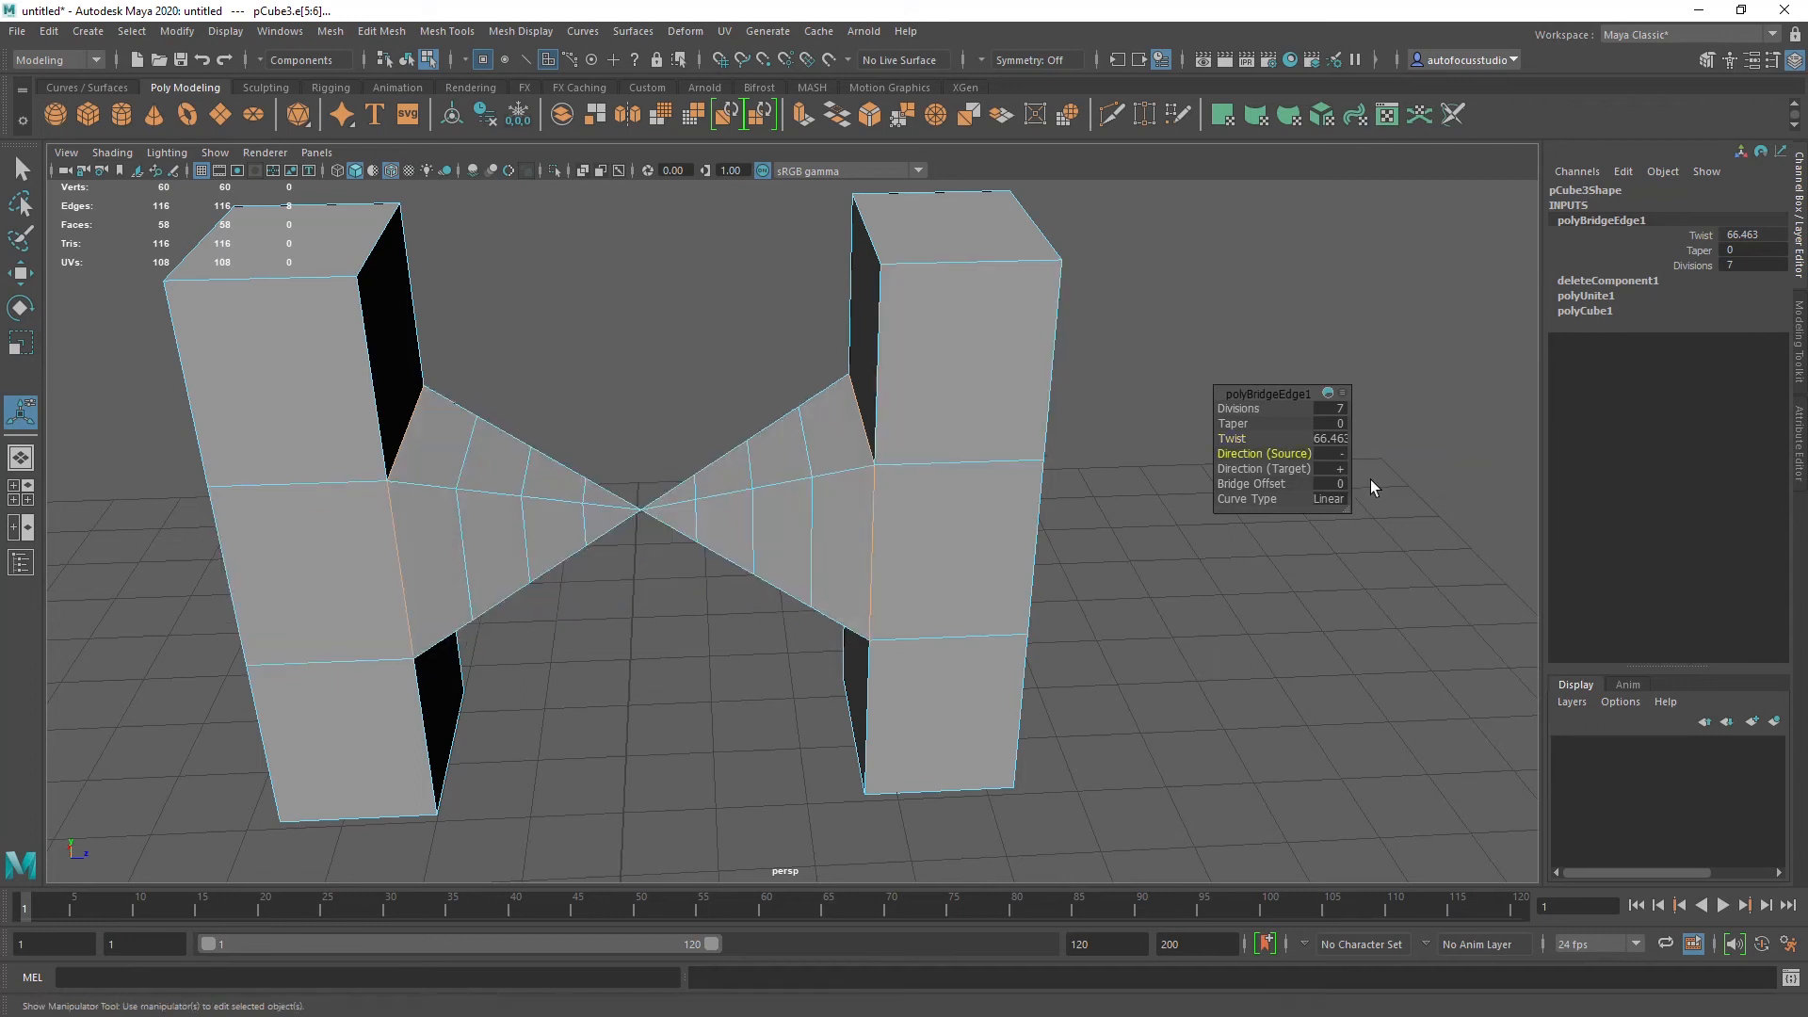
left_click(1341, 469)
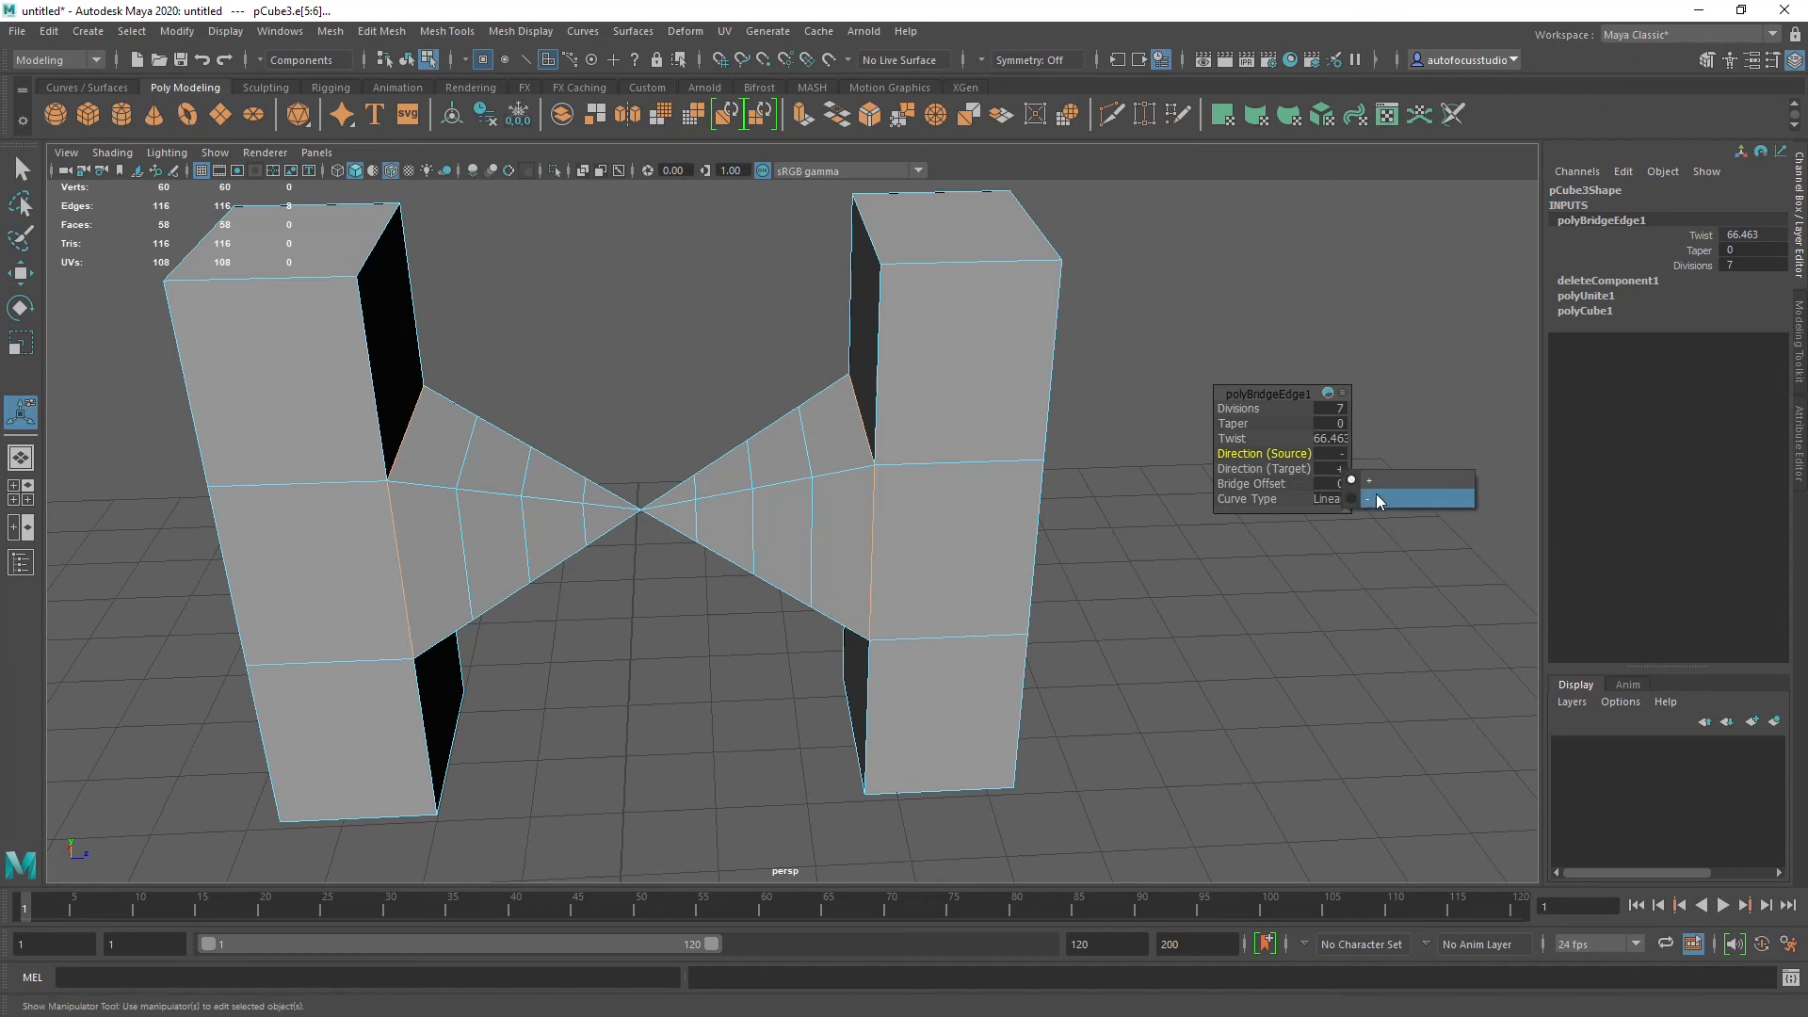
left_click(1386, 479)
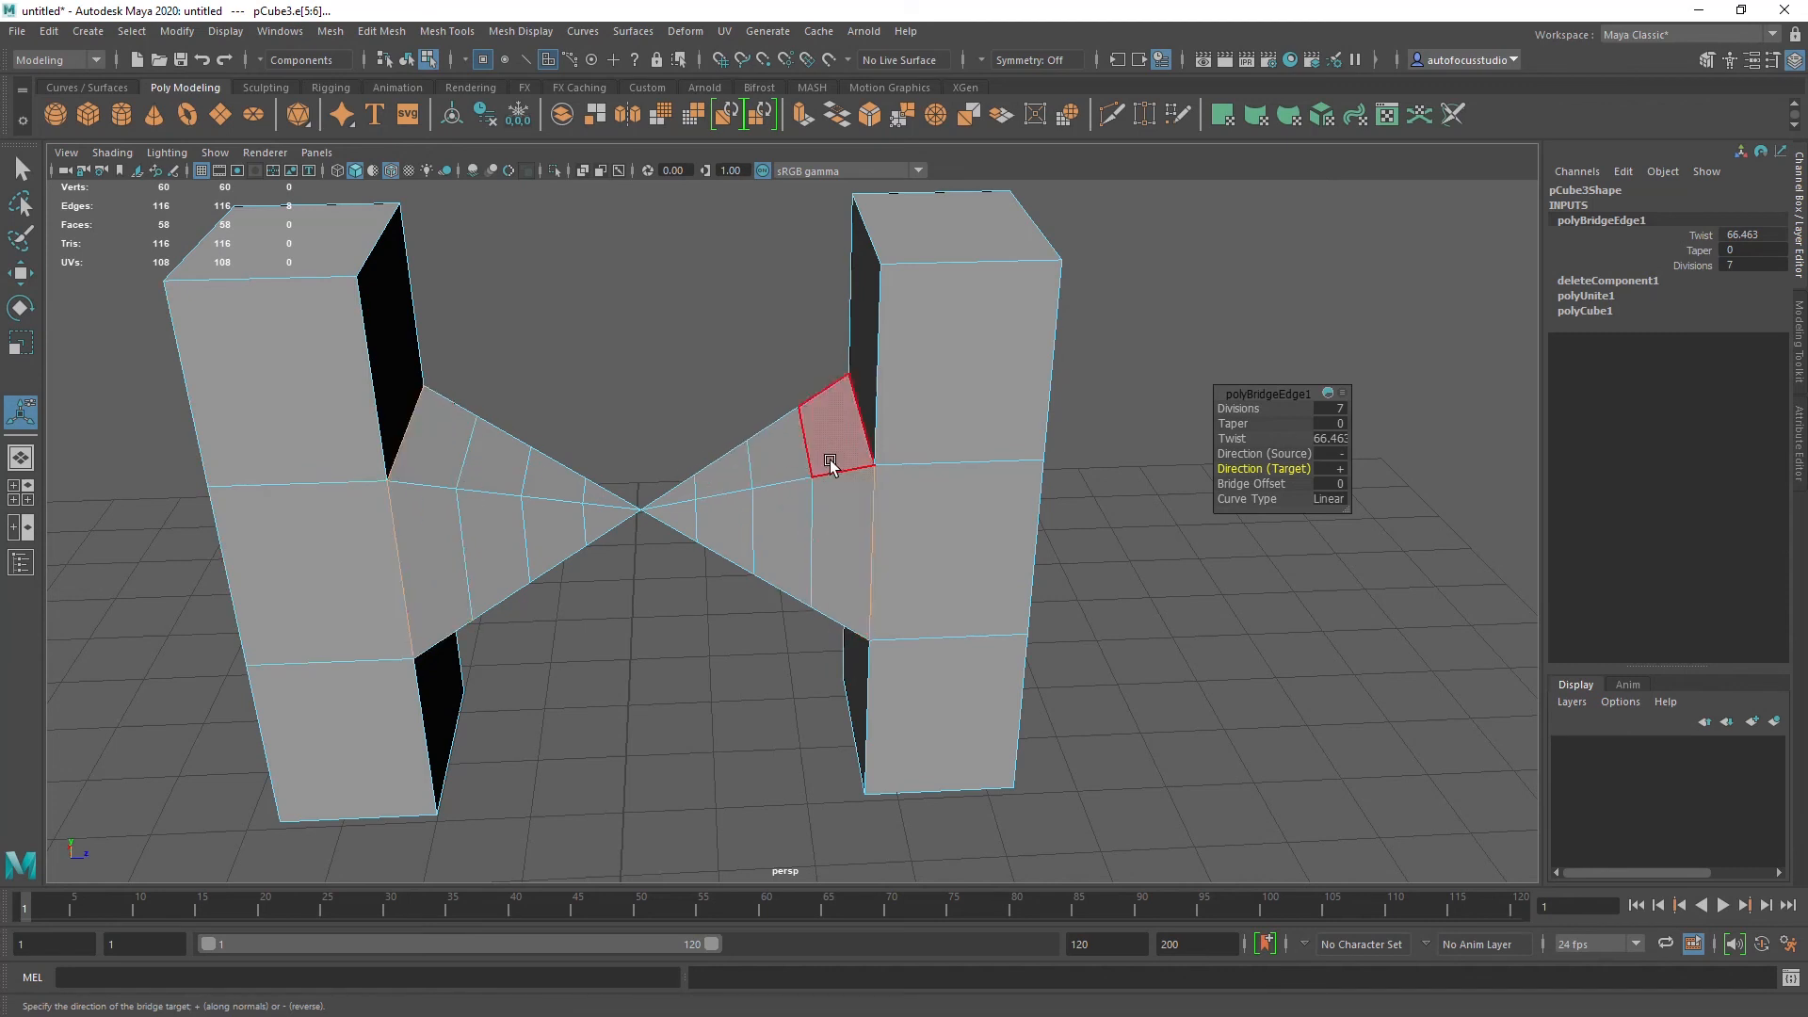
Step: Make the bridge's Twist negative by entering -66.463
left_click(1317, 438)
type("-")
key("Return")
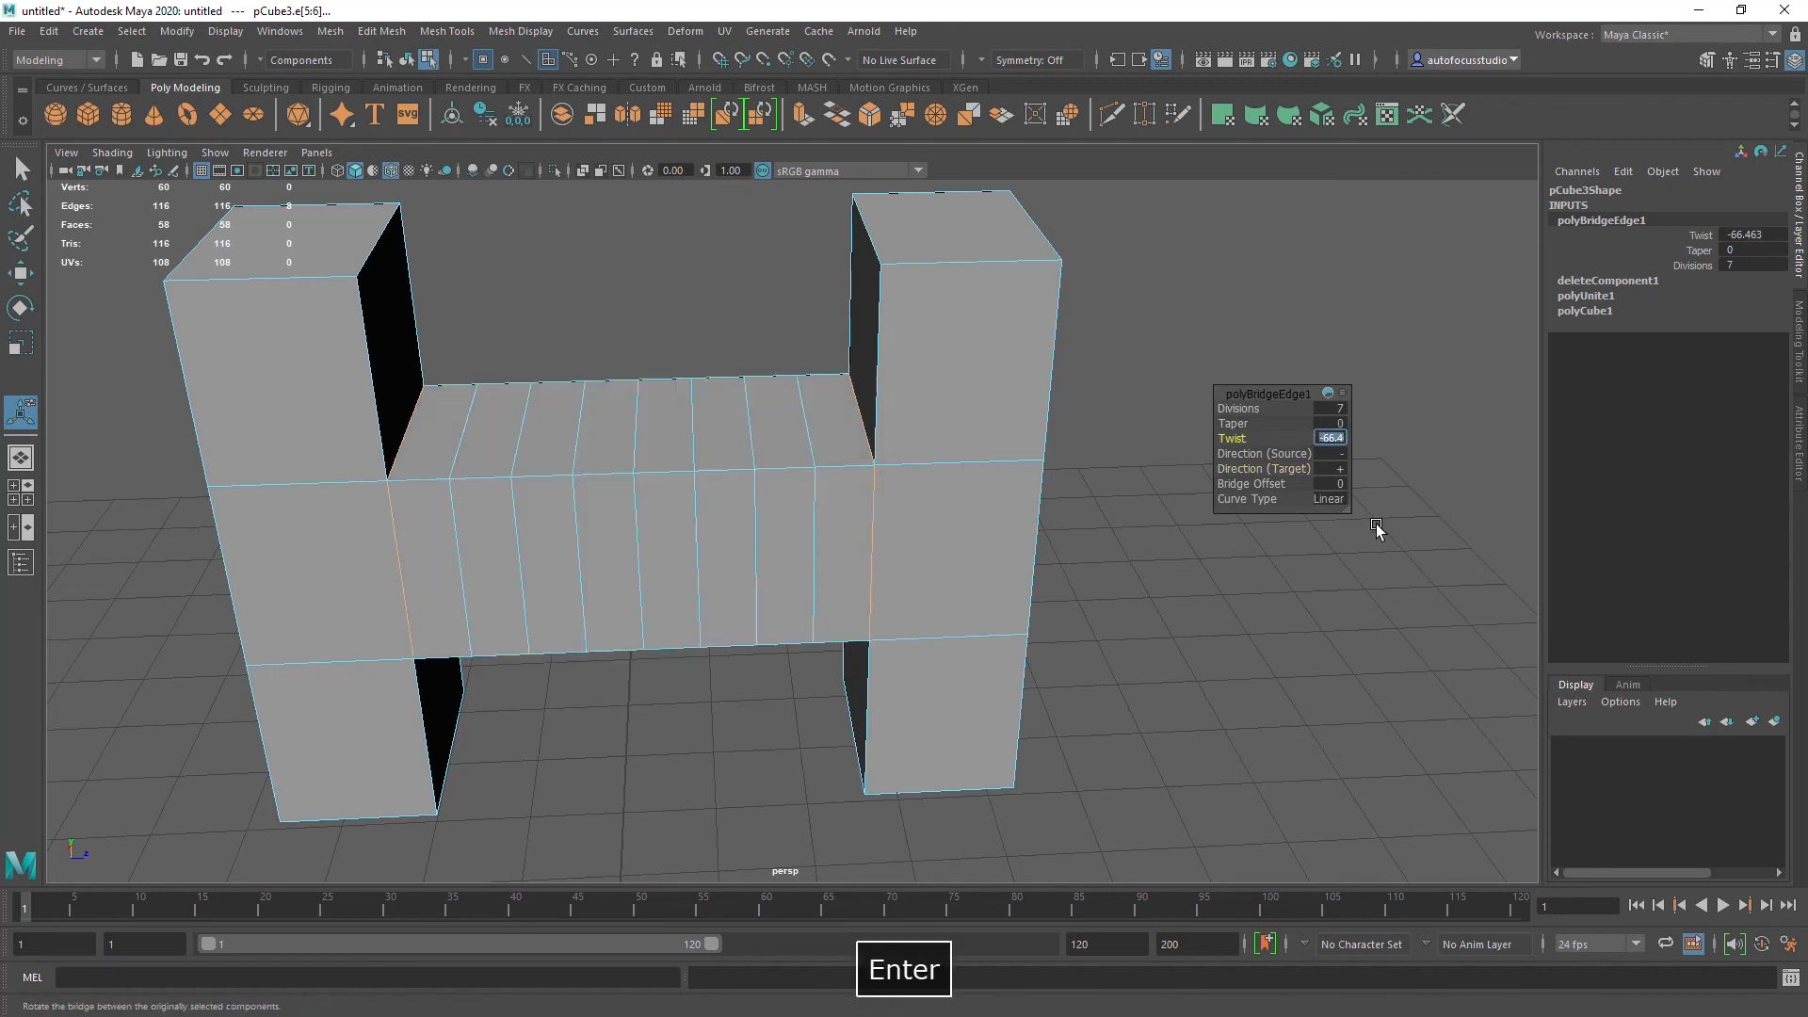
Step: Set the bridge's Twist to about -99.7 with Direction (Target) at -, and raise the Bridge Offset to 5
left_click_drag(1224, 439, 1204, 439)
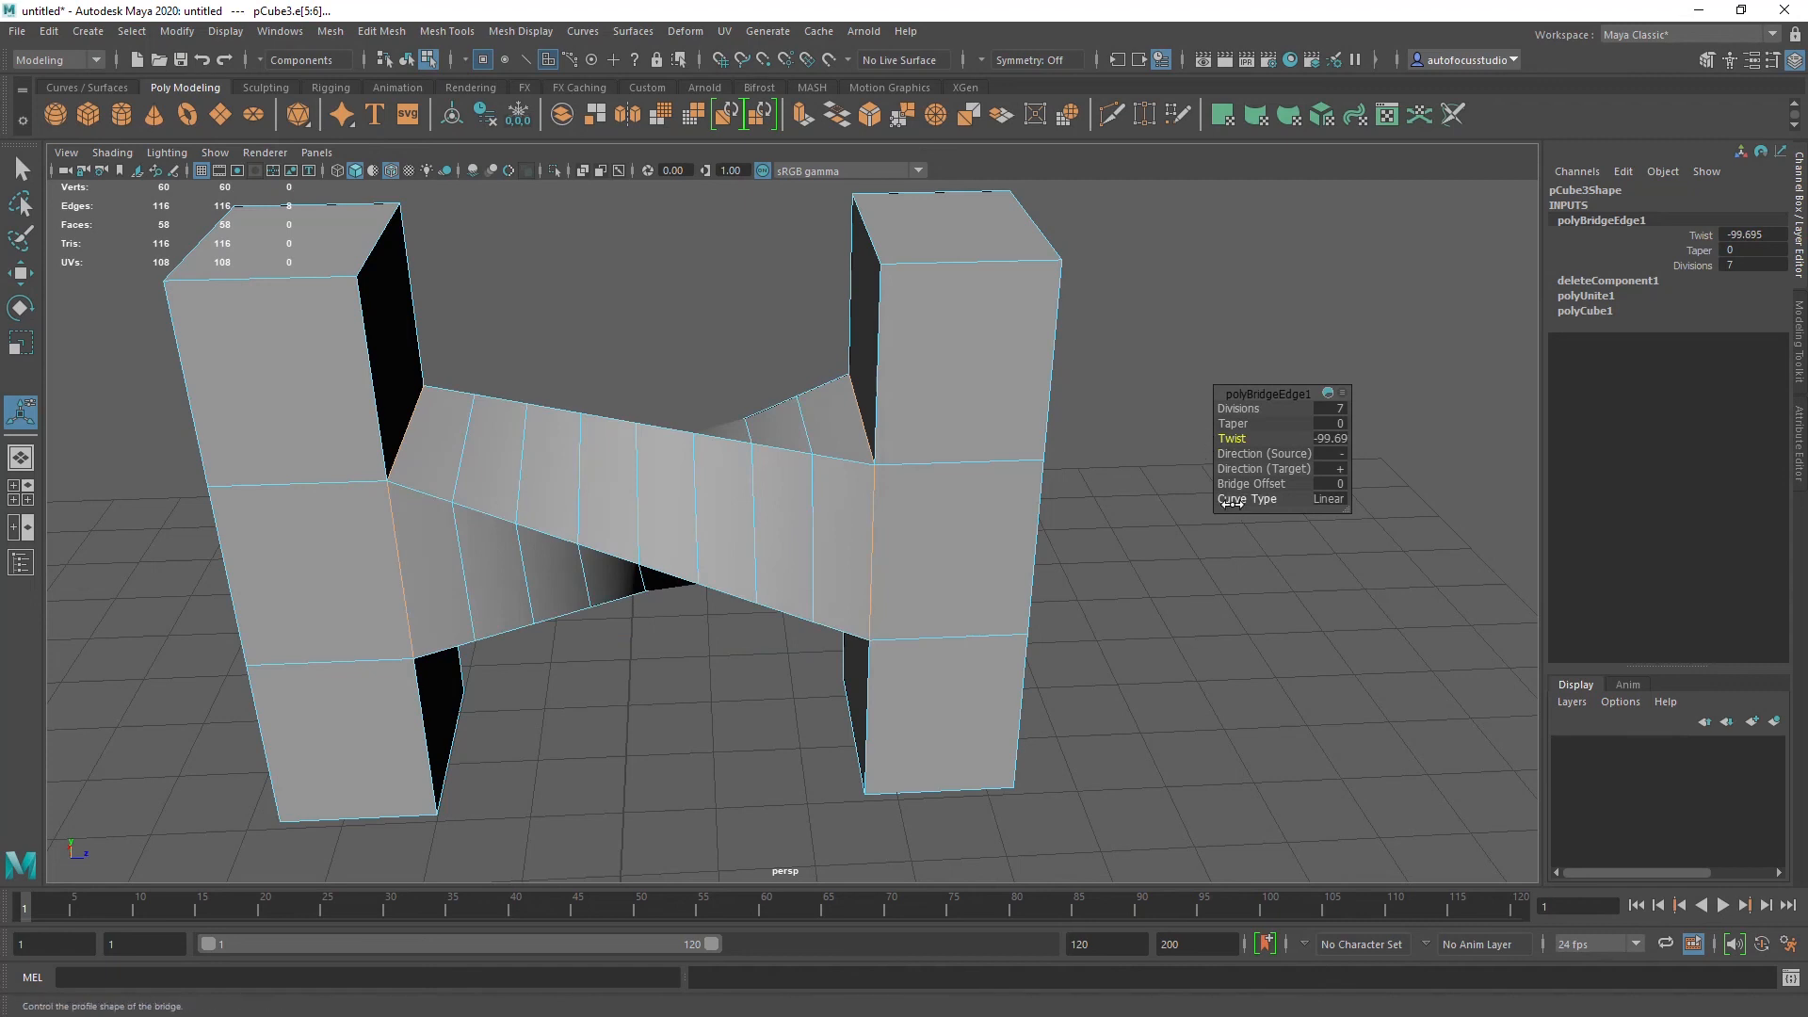
left_click_drag(1255, 485, 1288, 489)
mouse_move(1258, 484)
left_mouse_down()
mouse_move(1236, 485)
mouse_move(1279, 483)
mouse_move(1233, 485)
mouse_move(1271, 483)
mouse_move(1252, 485)
left_mouse_up()
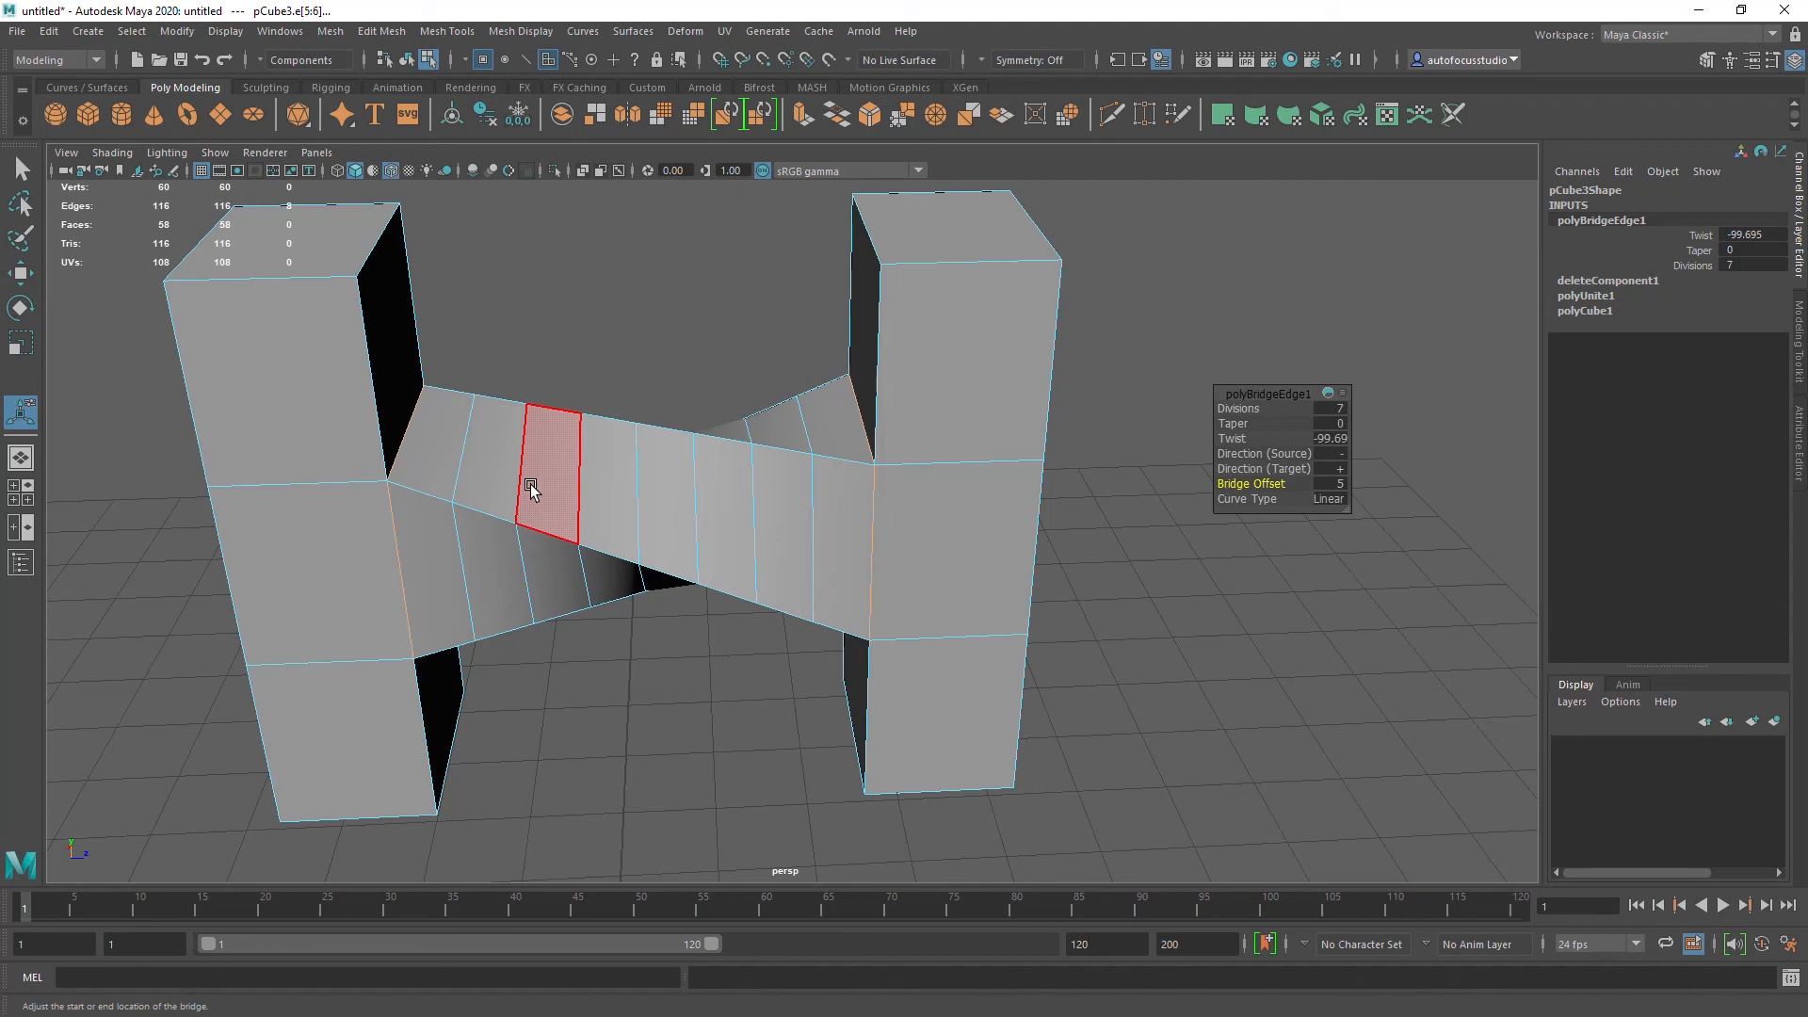
Step: Undo the bridge and all its option changes, back to the combined mesh with two separate columns
left_click(1345, 394)
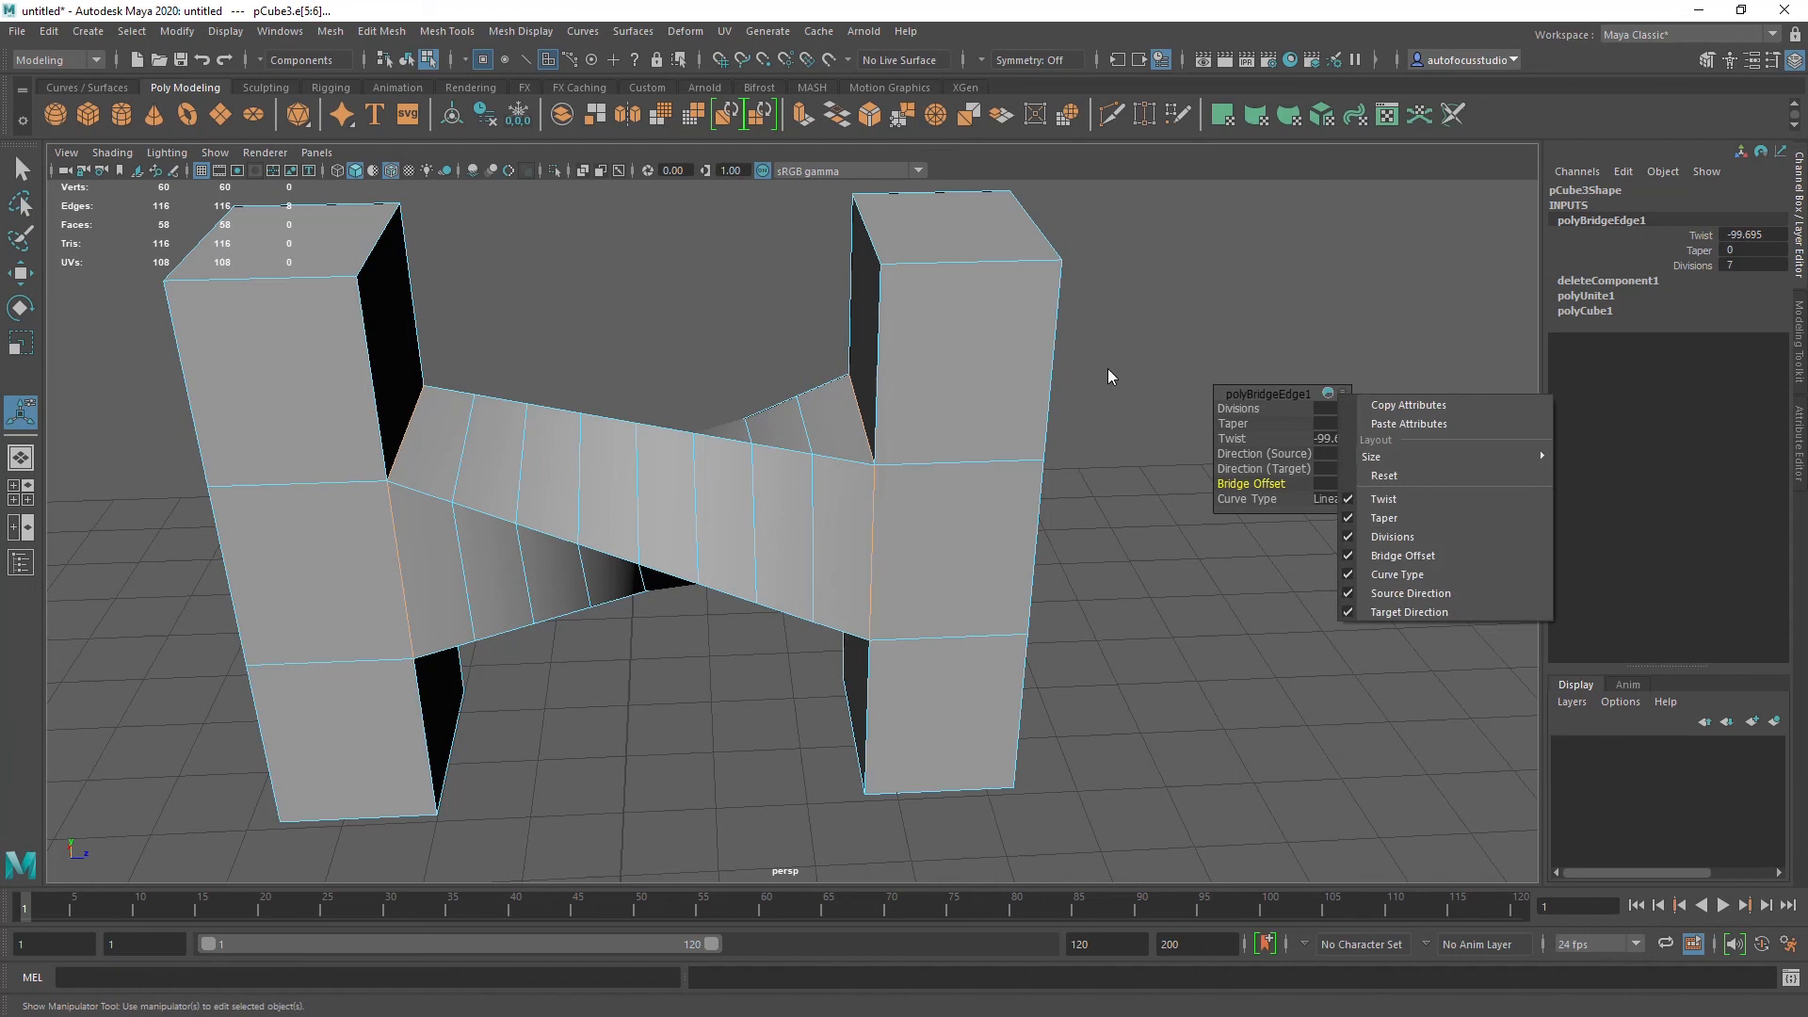
left_click(1263, 415)
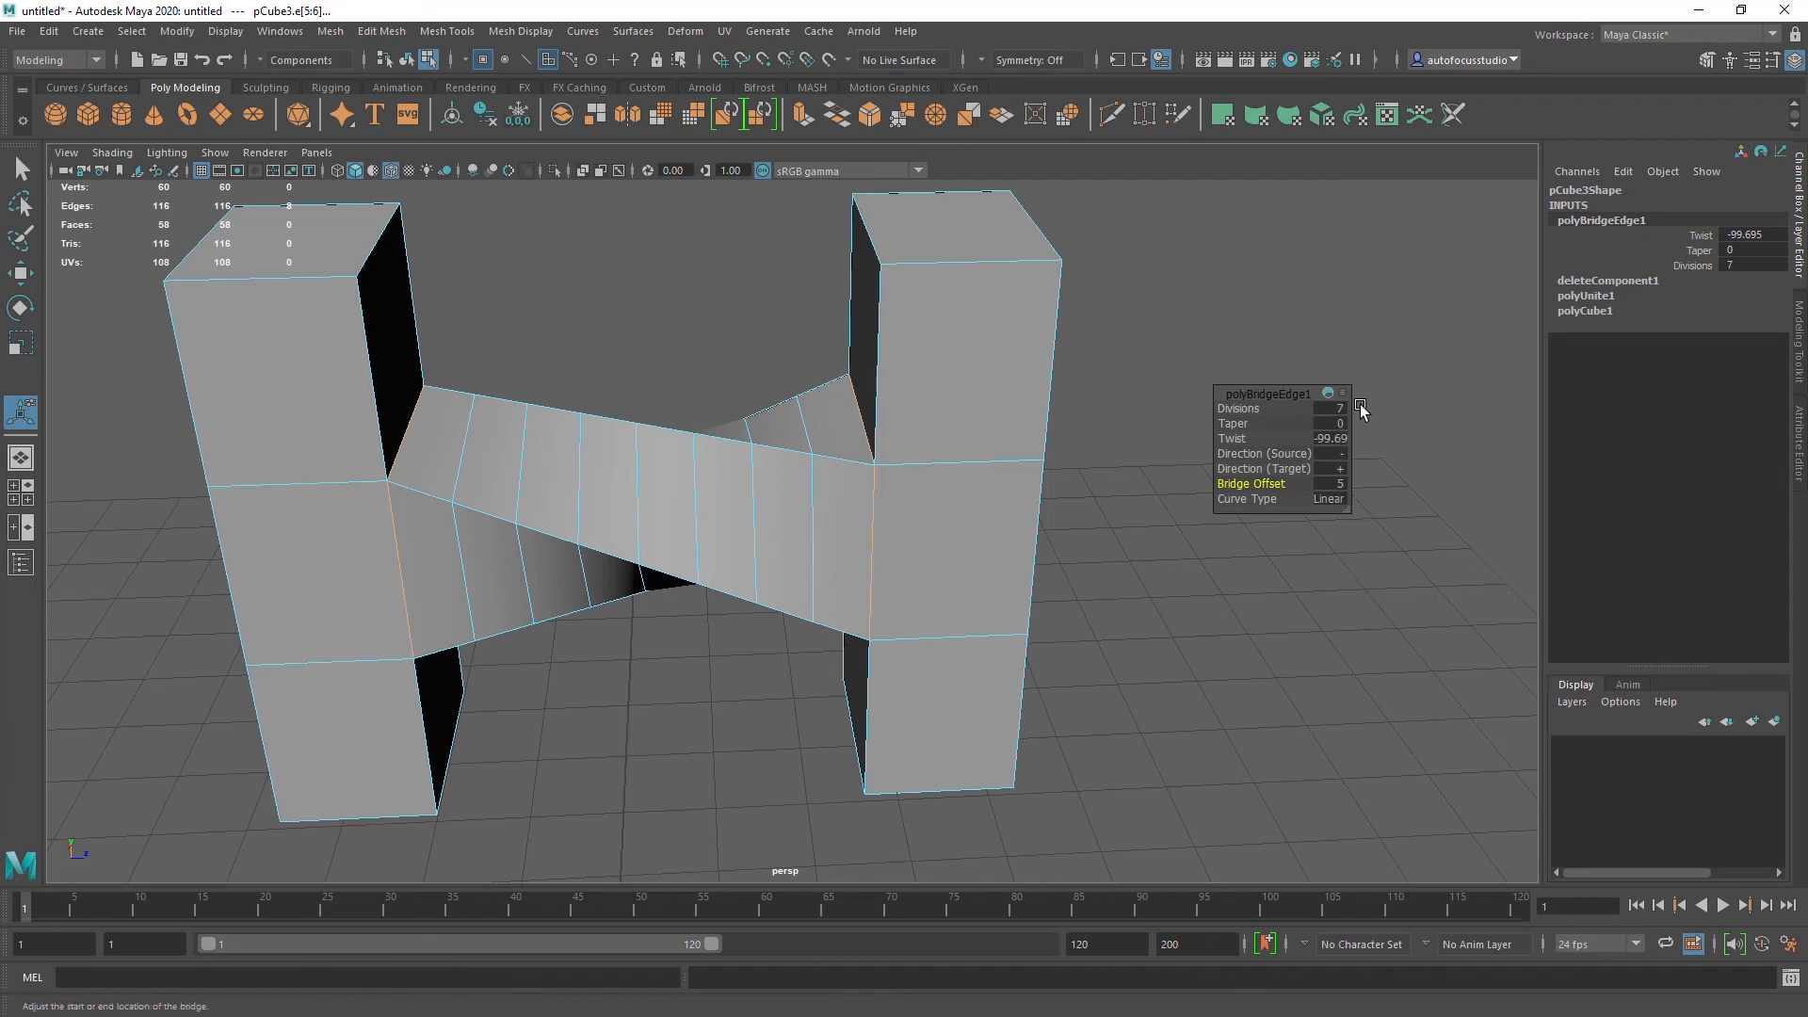
left_click(1374, 360)
key("ctrl+z")
key("ctrl+z")
key("ctrl+z")
key("ctrl+z")
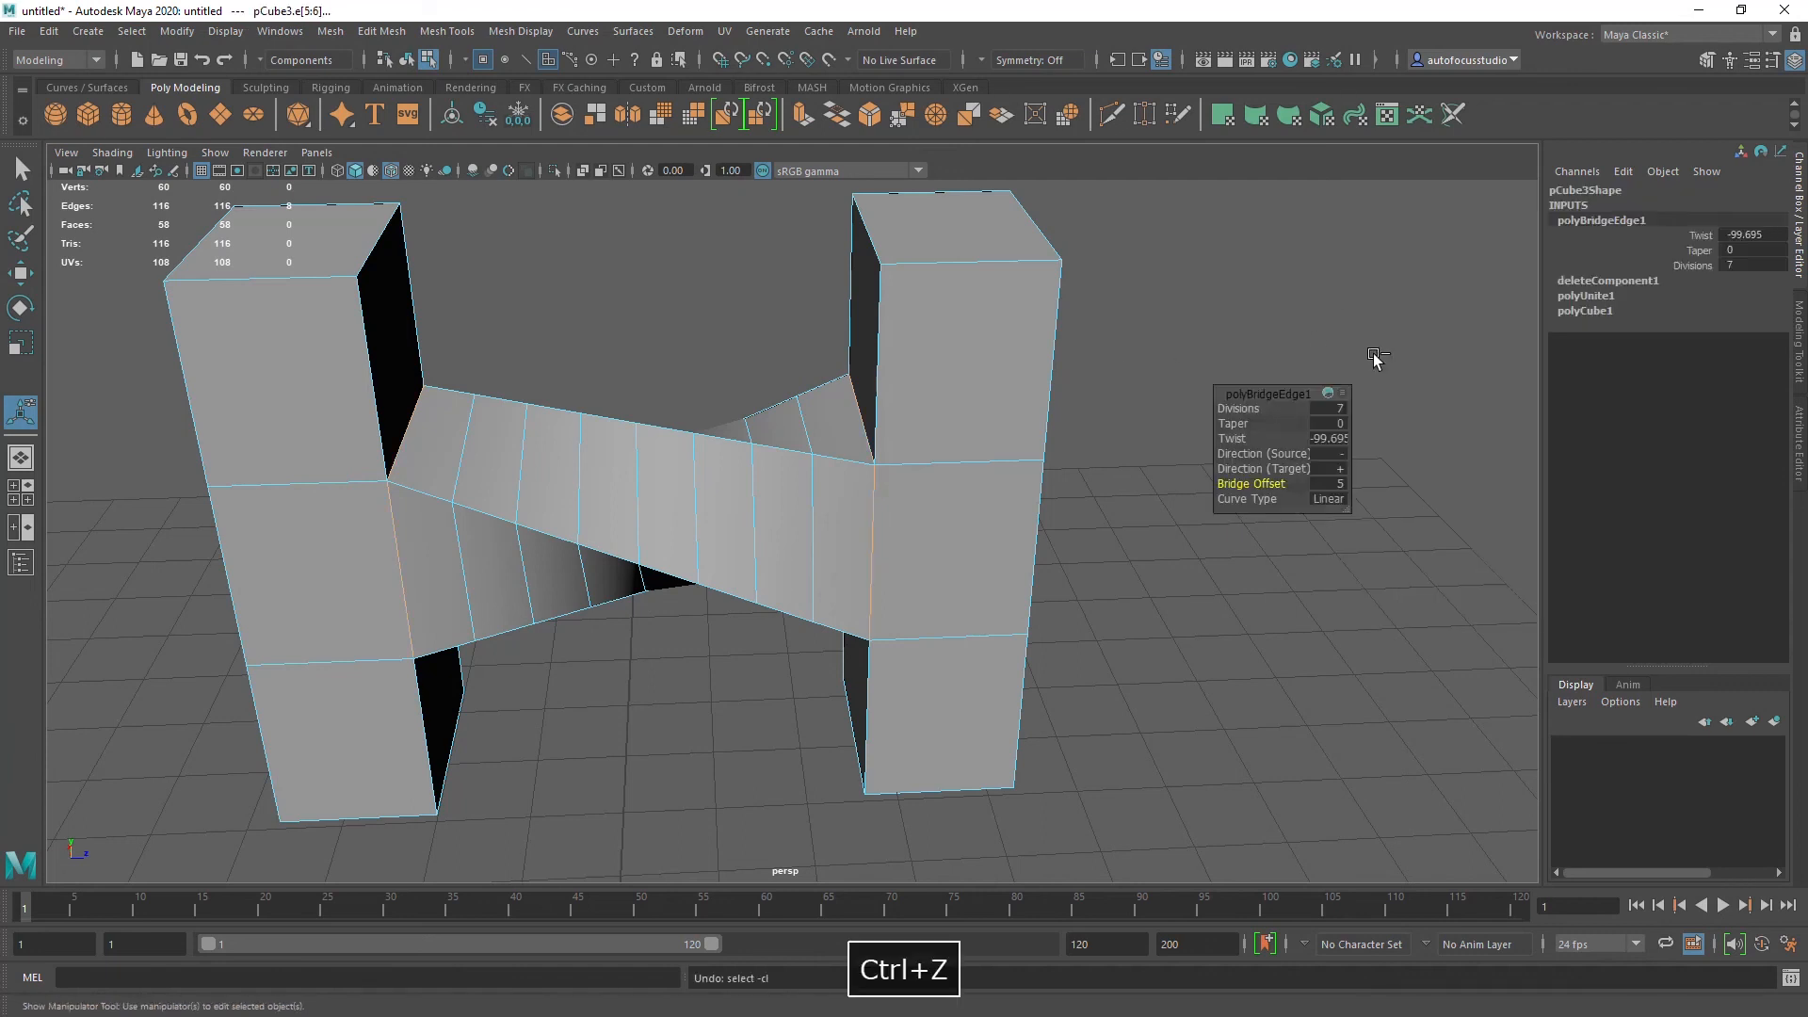
key("ctrl+z")
key("ctrl+z")
key("ctrl+z")
key("ctrl+z")
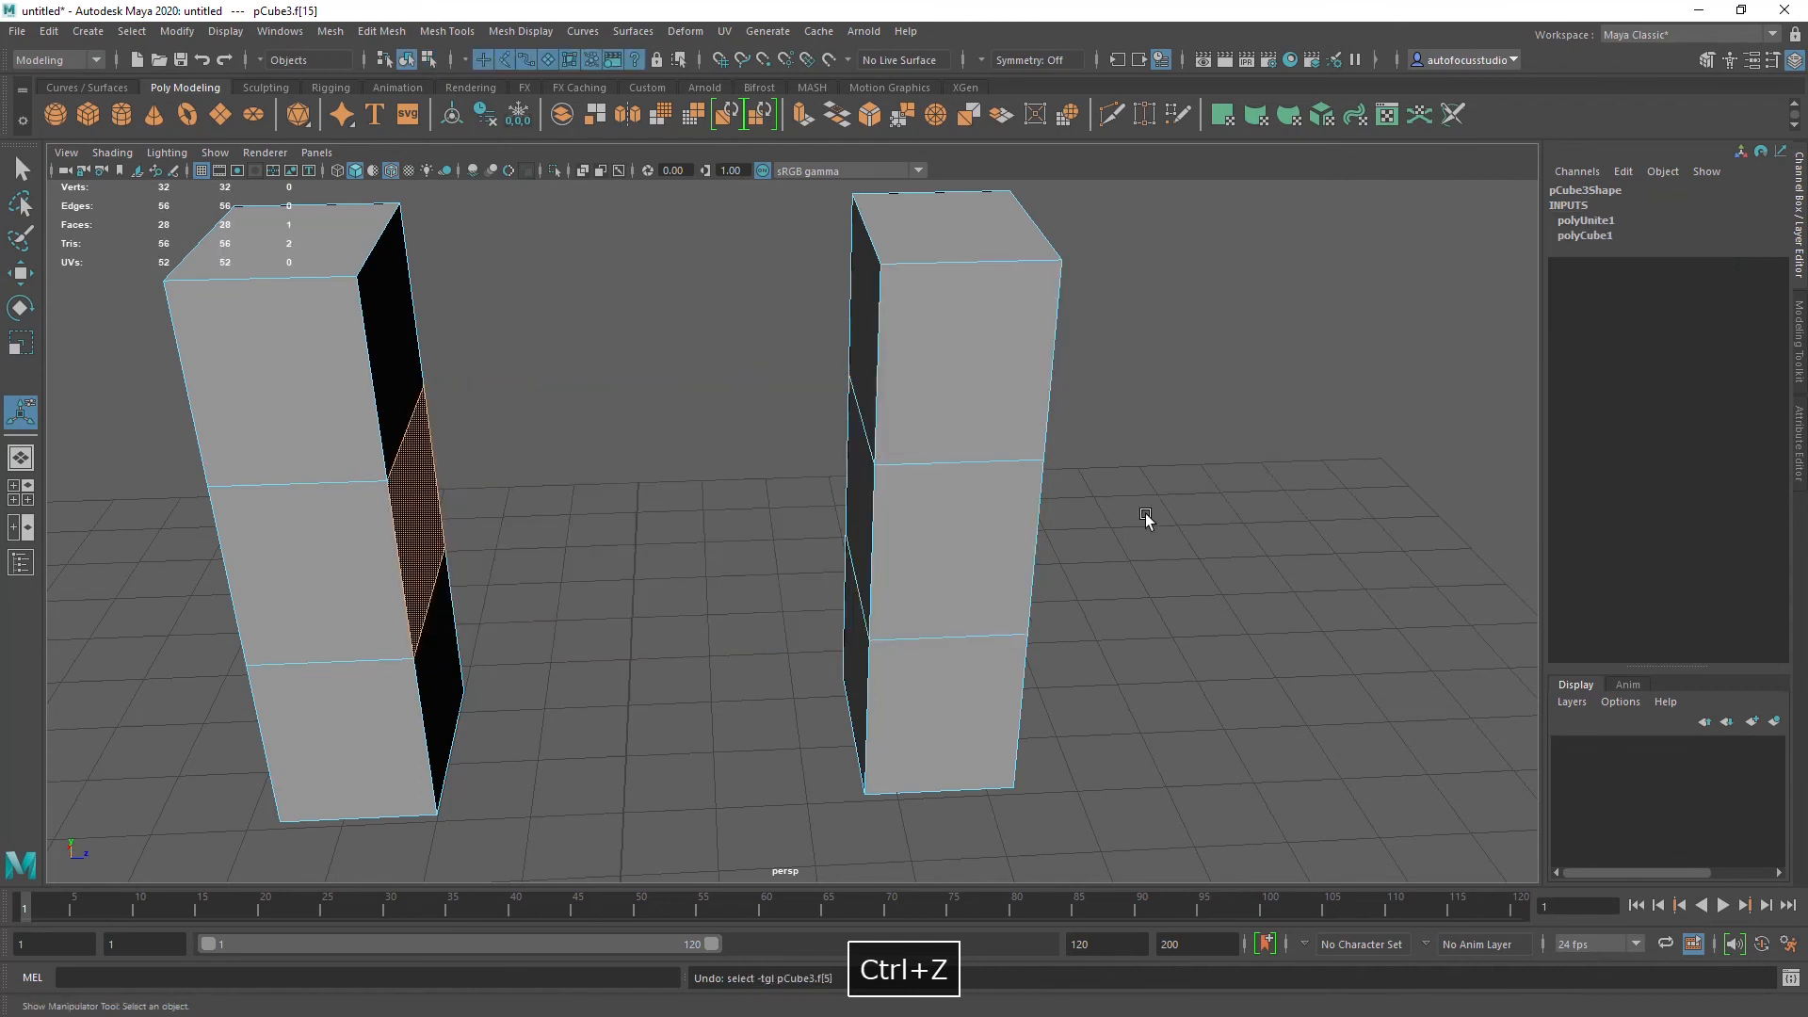
Step: Select the middle face on one side of the nearer column and delete it to open a hole
left_click(514, 533)
left_click_drag(514, 533, 682, 629, "alt")
middle_click_drag(682, 629, 708, 660, "alt")
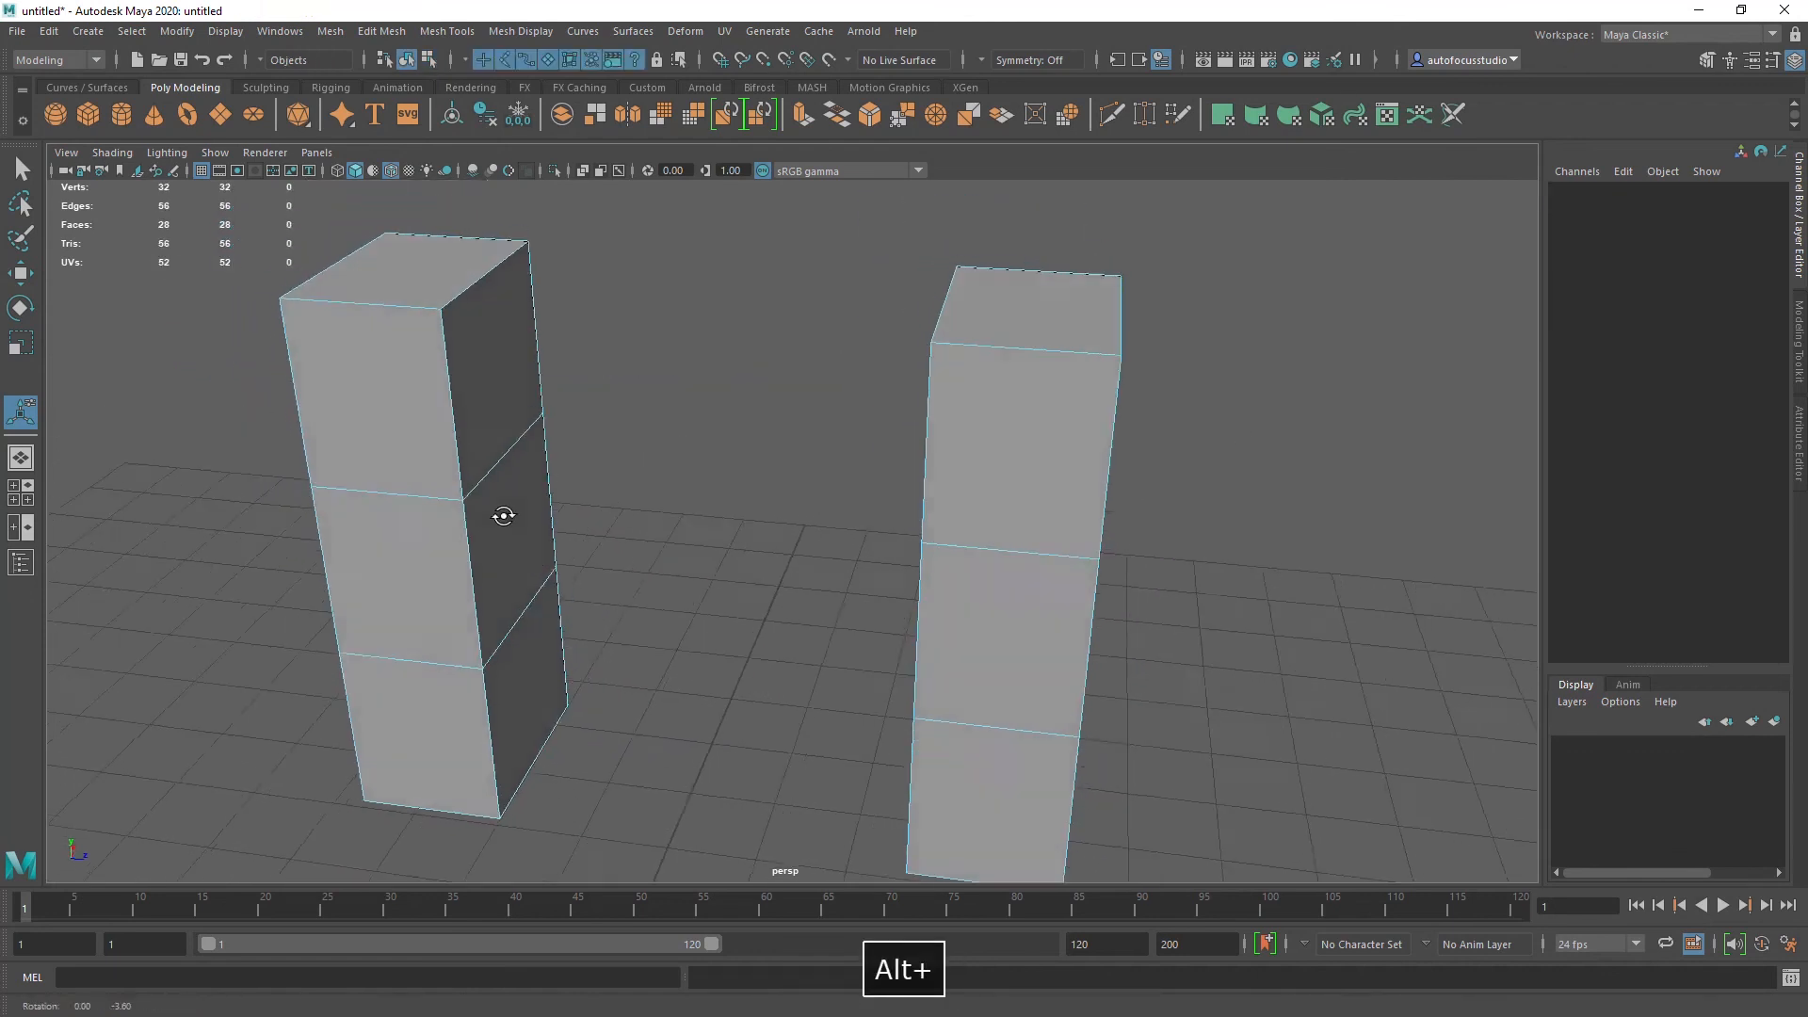
left_click_drag(500, 517, 540, 528, "alt")
scroll(540, 597, "up", 4)
middle_click_drag(540, 597, 694, 439, "alt")
left_click_drag(694, 439, 742, 435, "alt")
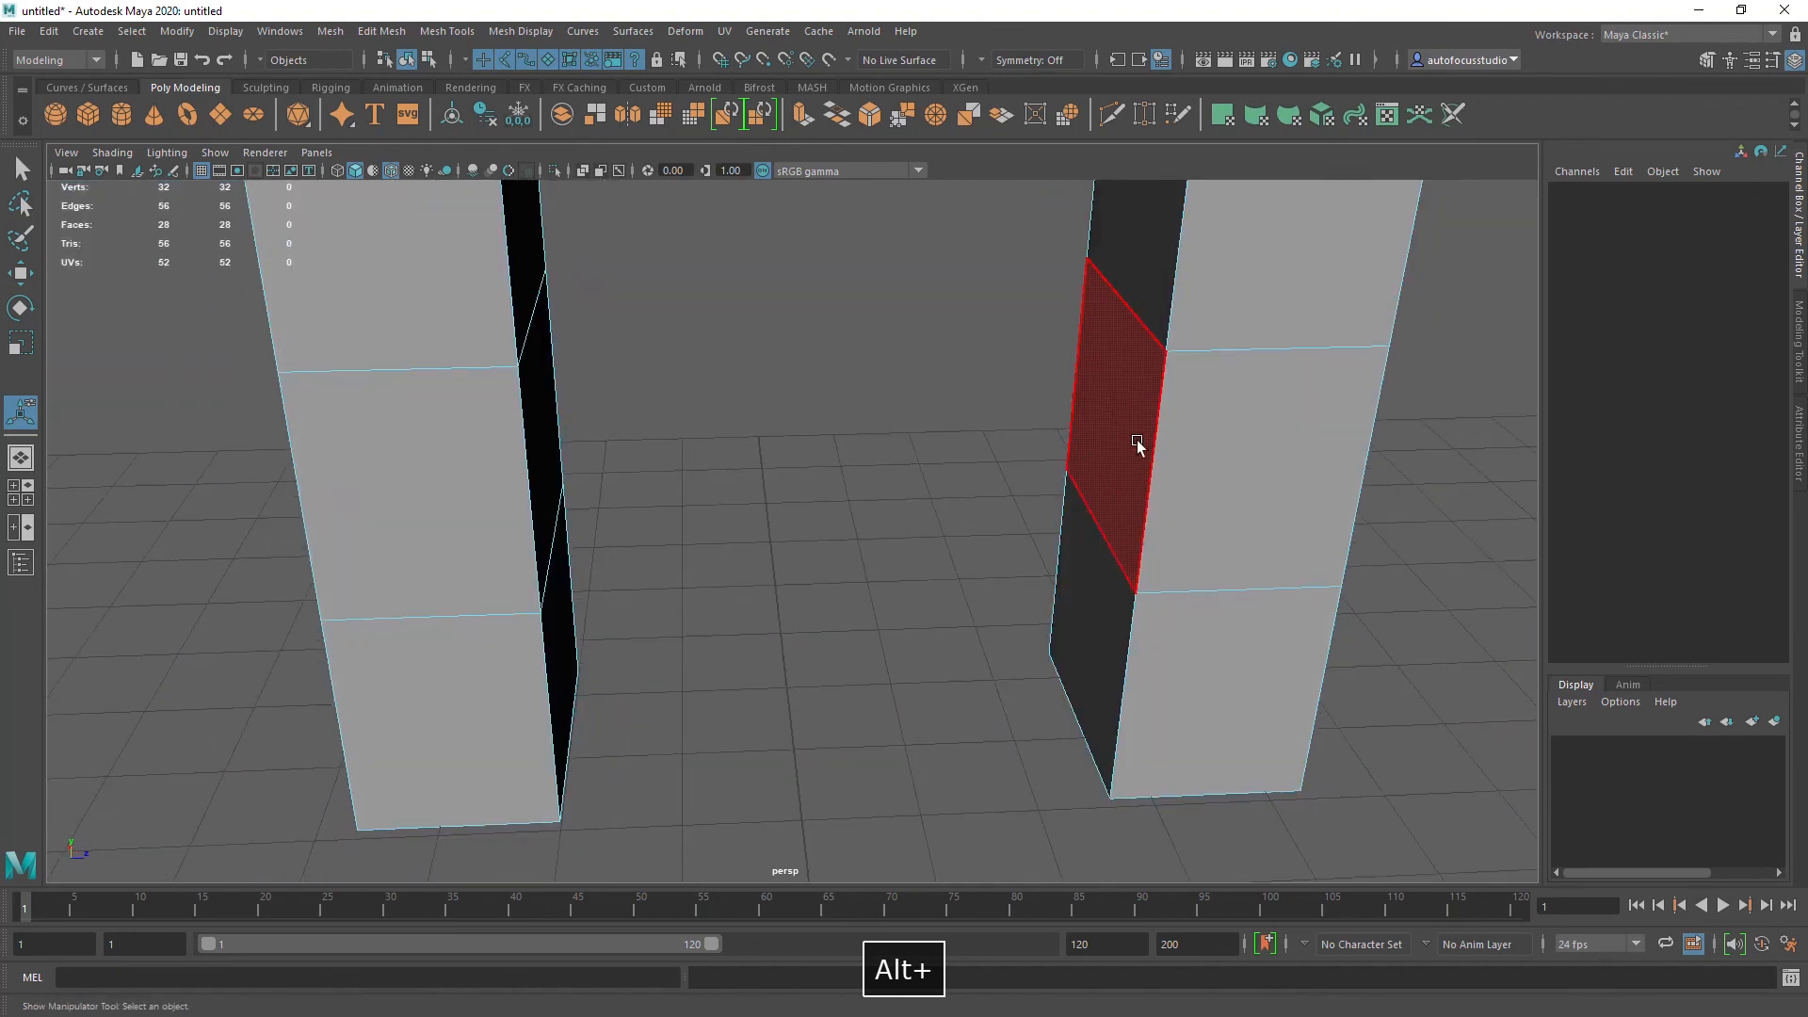
middle_click_drag(738, 468, 946, 553, "alt")
left_click_drag(765, 468, 855, 501, "alt")
middle_click_drag(541, 697, 706, 537, "alt")
left_click(680, 467)
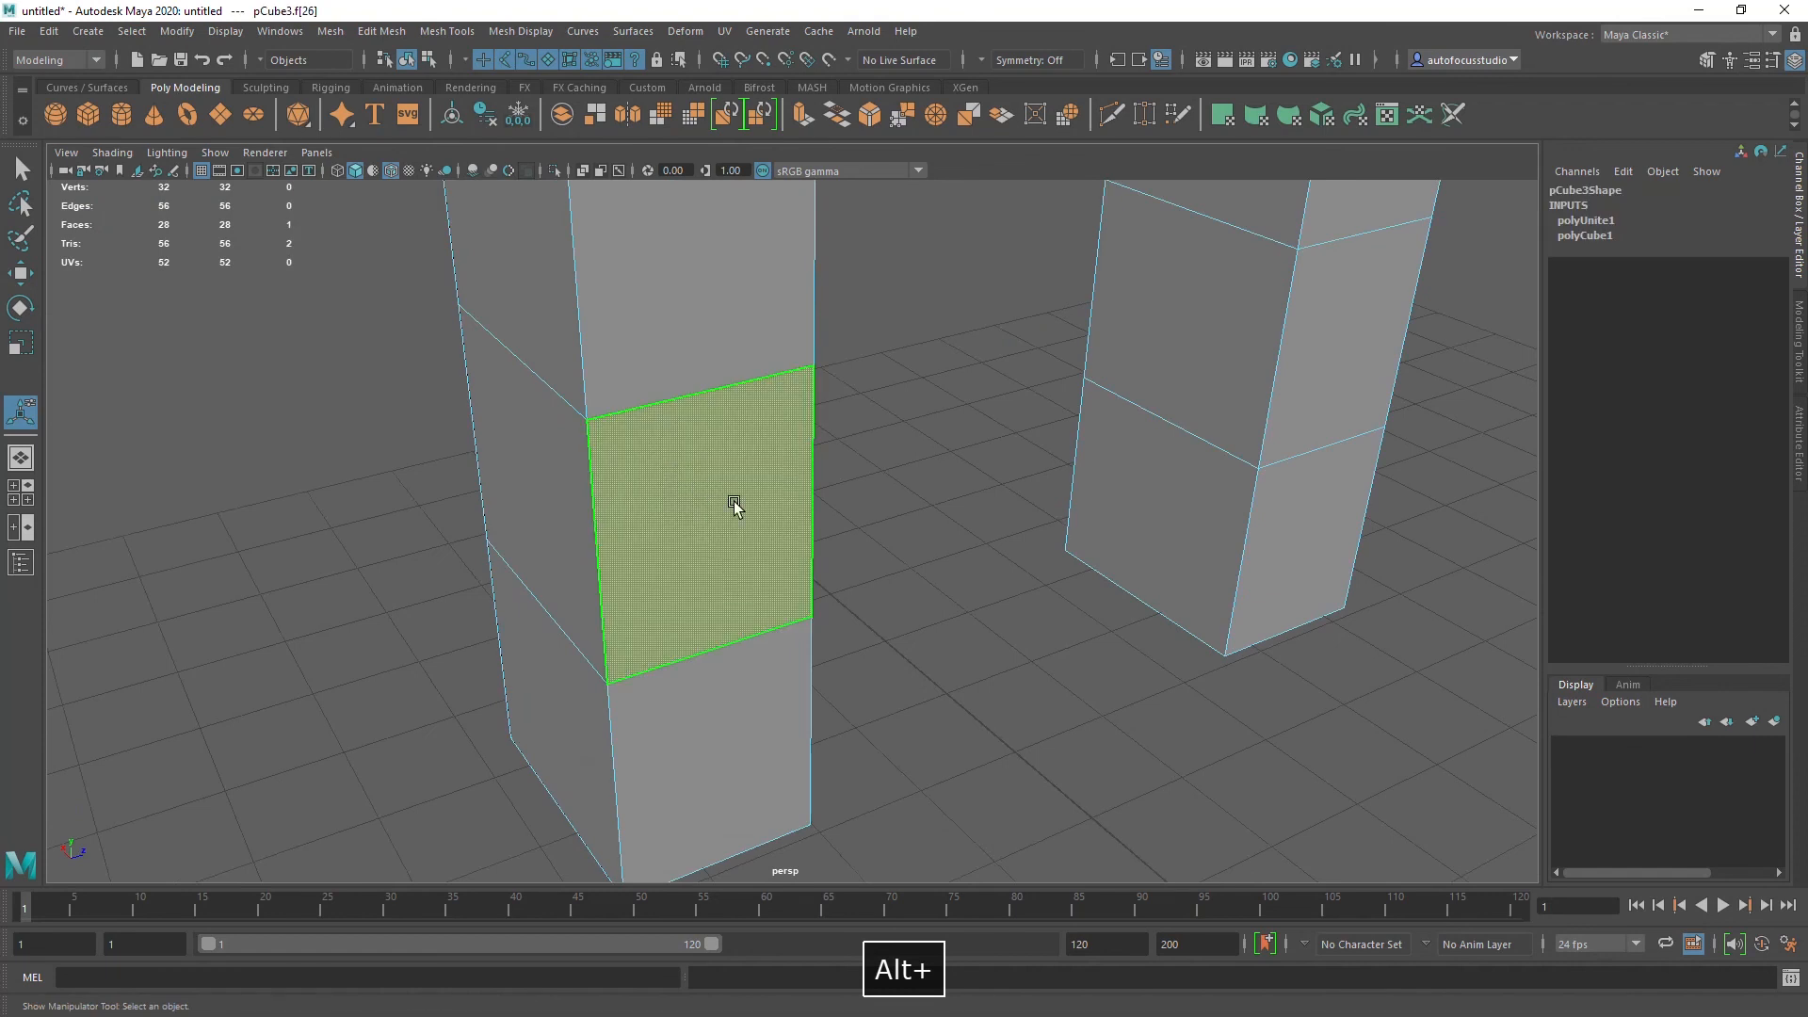
key("Delete")
Step: Select the upper and lower border edges of the hole in the nearer column and close it with Bridge
left_click_drag(638, 531, 658, 505, "alt")
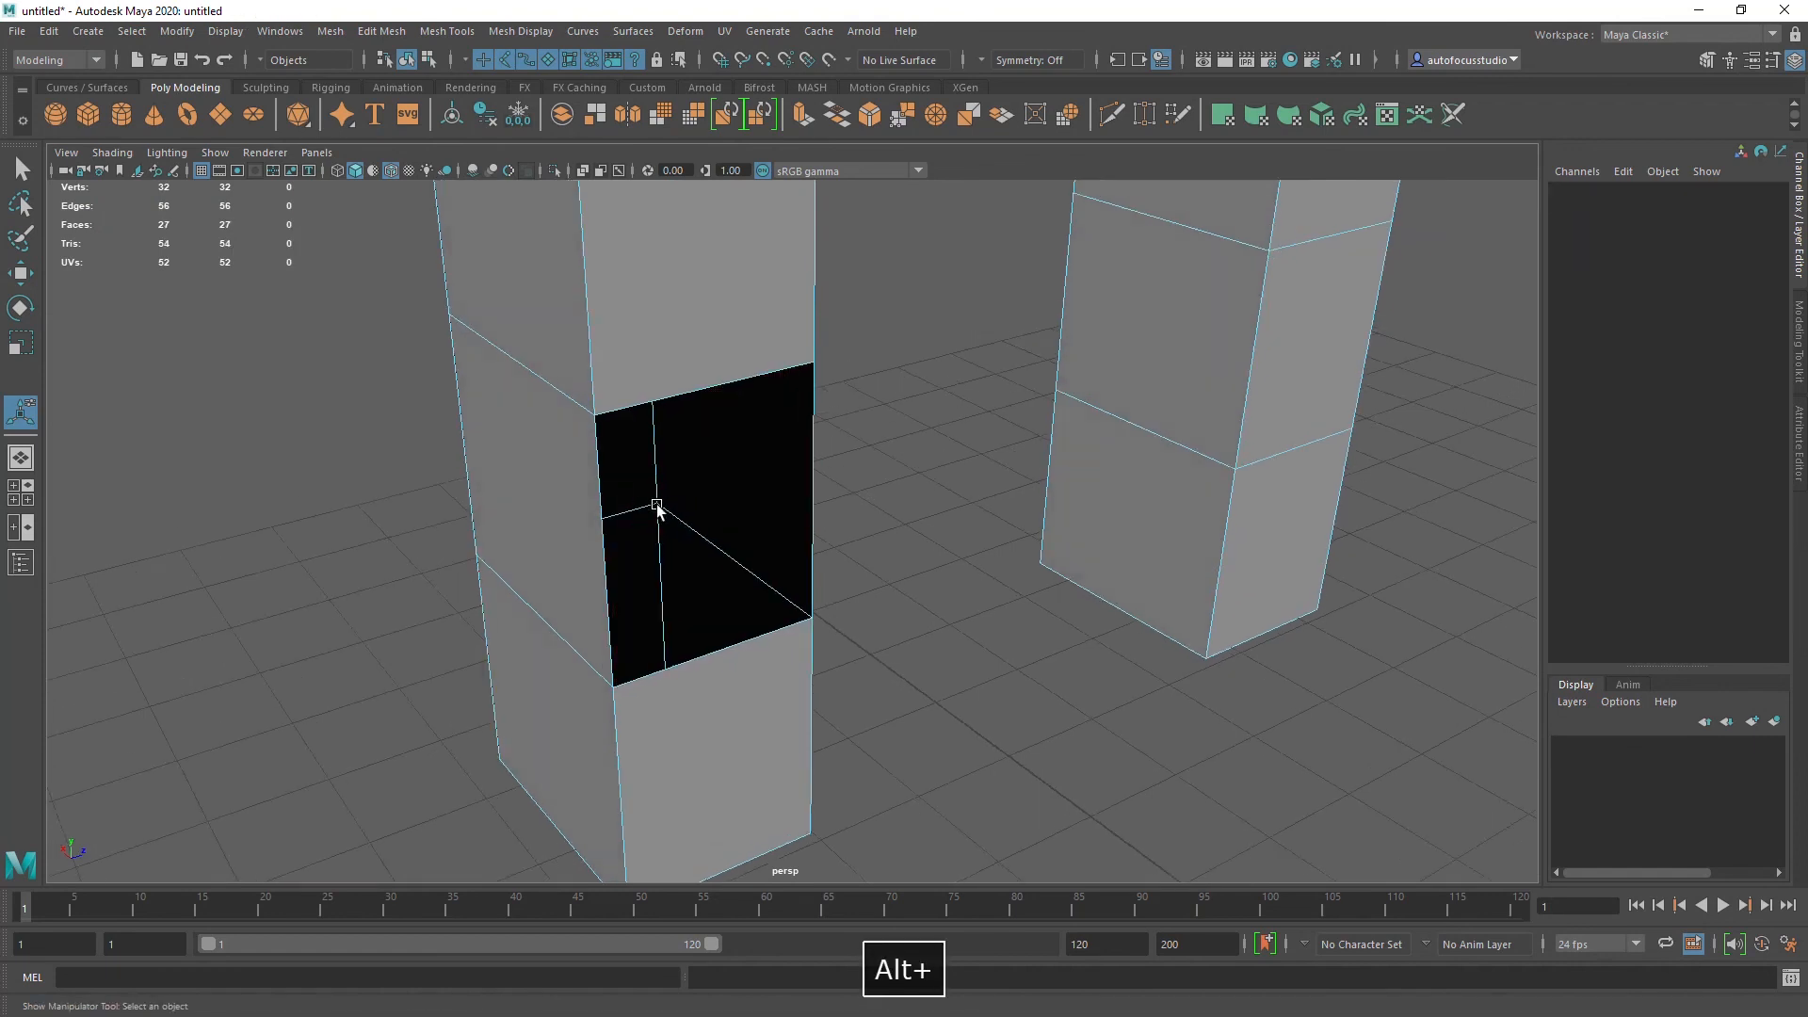
right_click_drag(661, 314, 642, 268)
left_click(676, 393)
key("w")
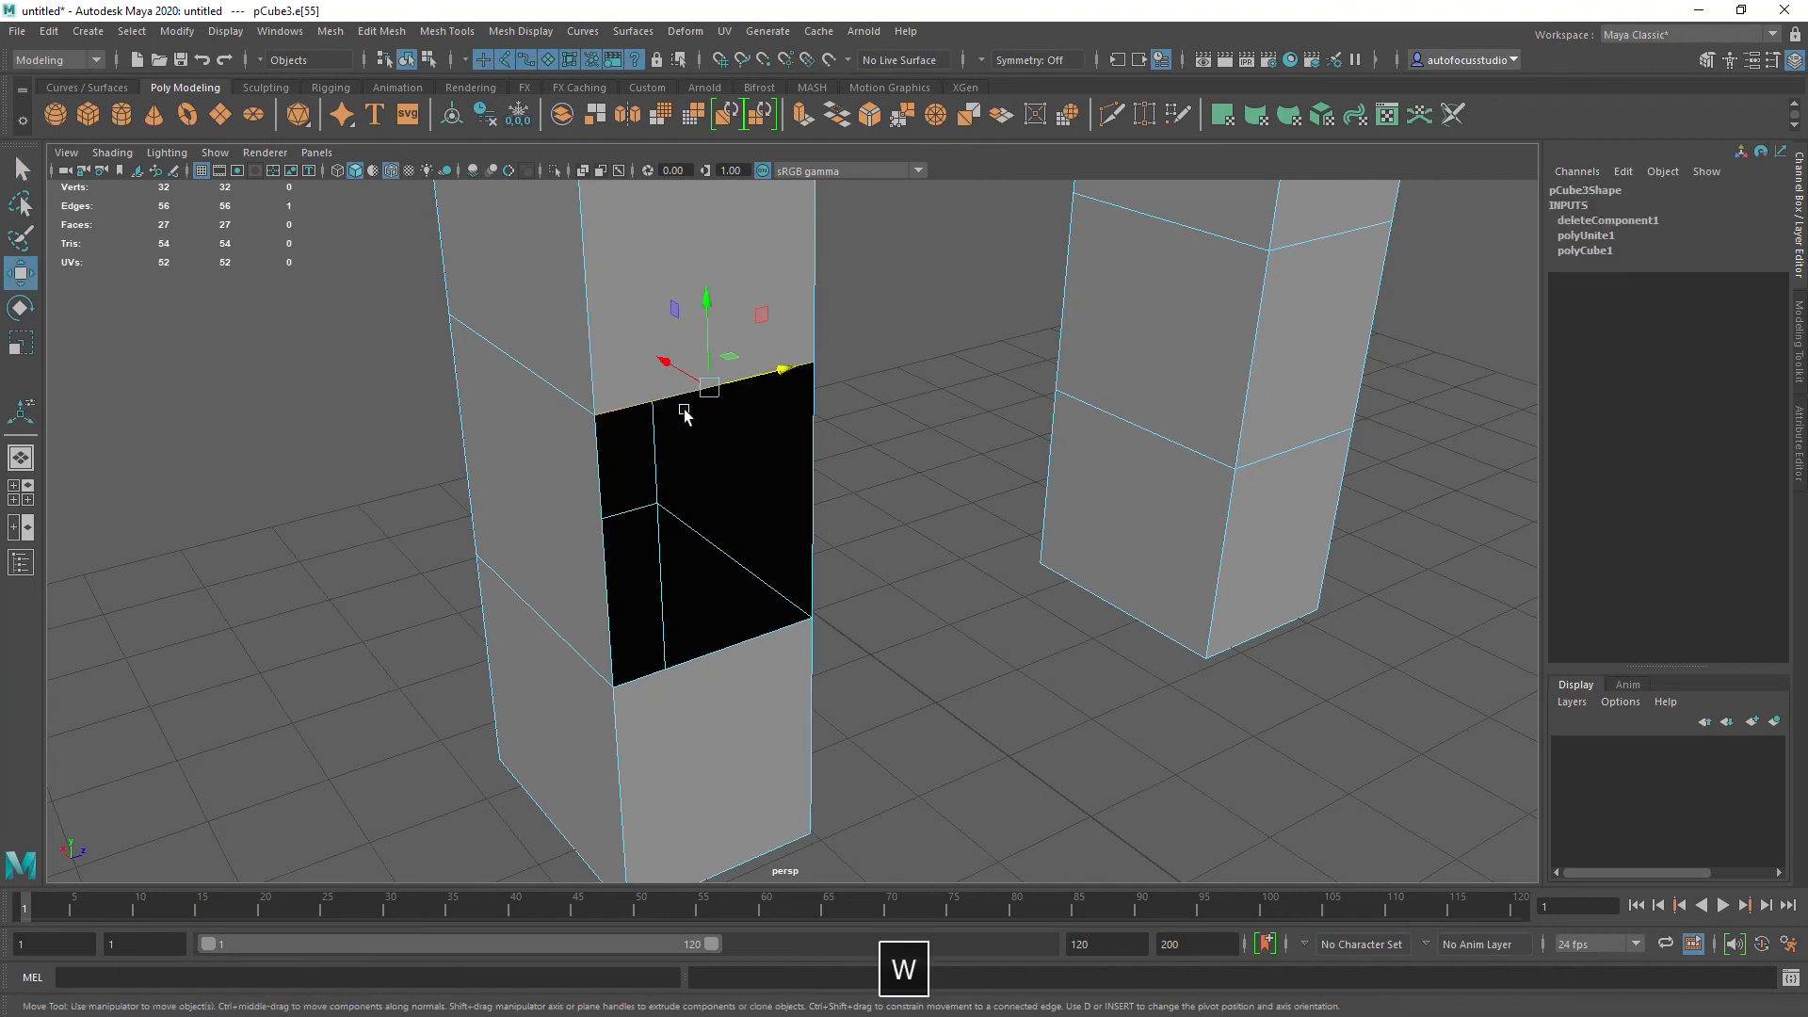
left_click(740, 642, "shift")
left_click_drag(908, 653, 783, 613, "alt")
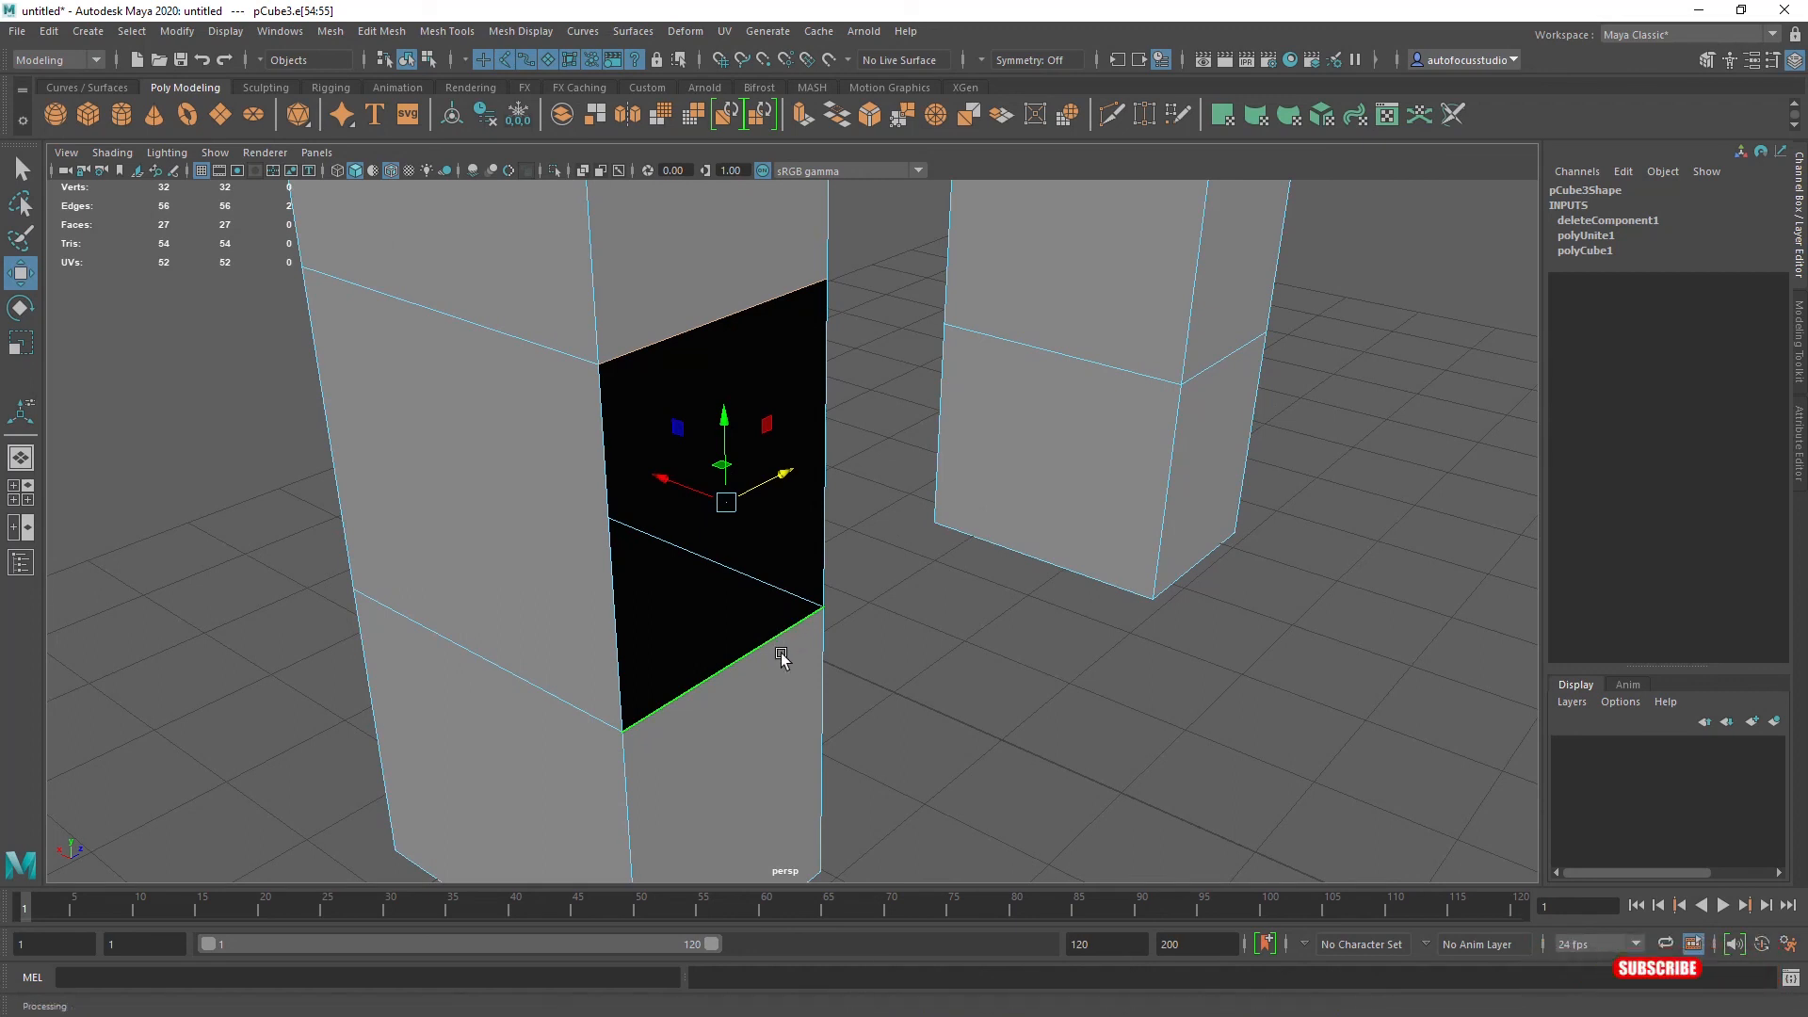
right_click(761, 650, "shift")
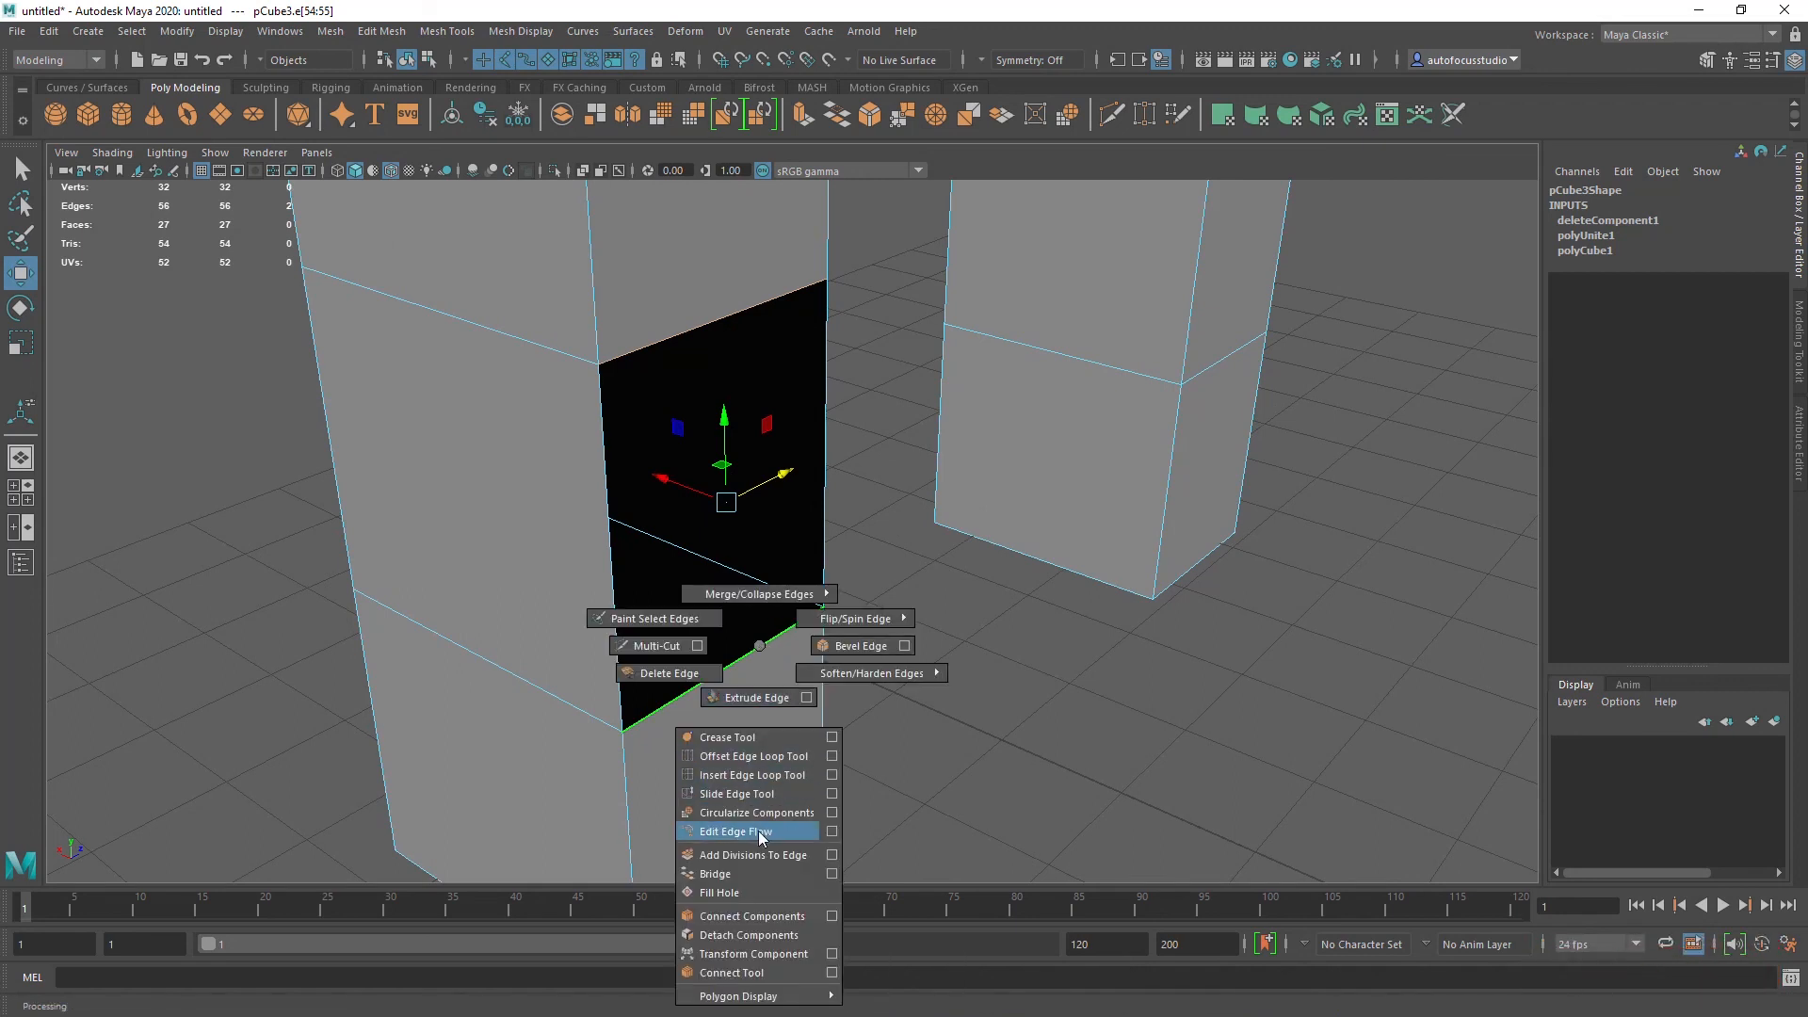
left_click(750, 874)
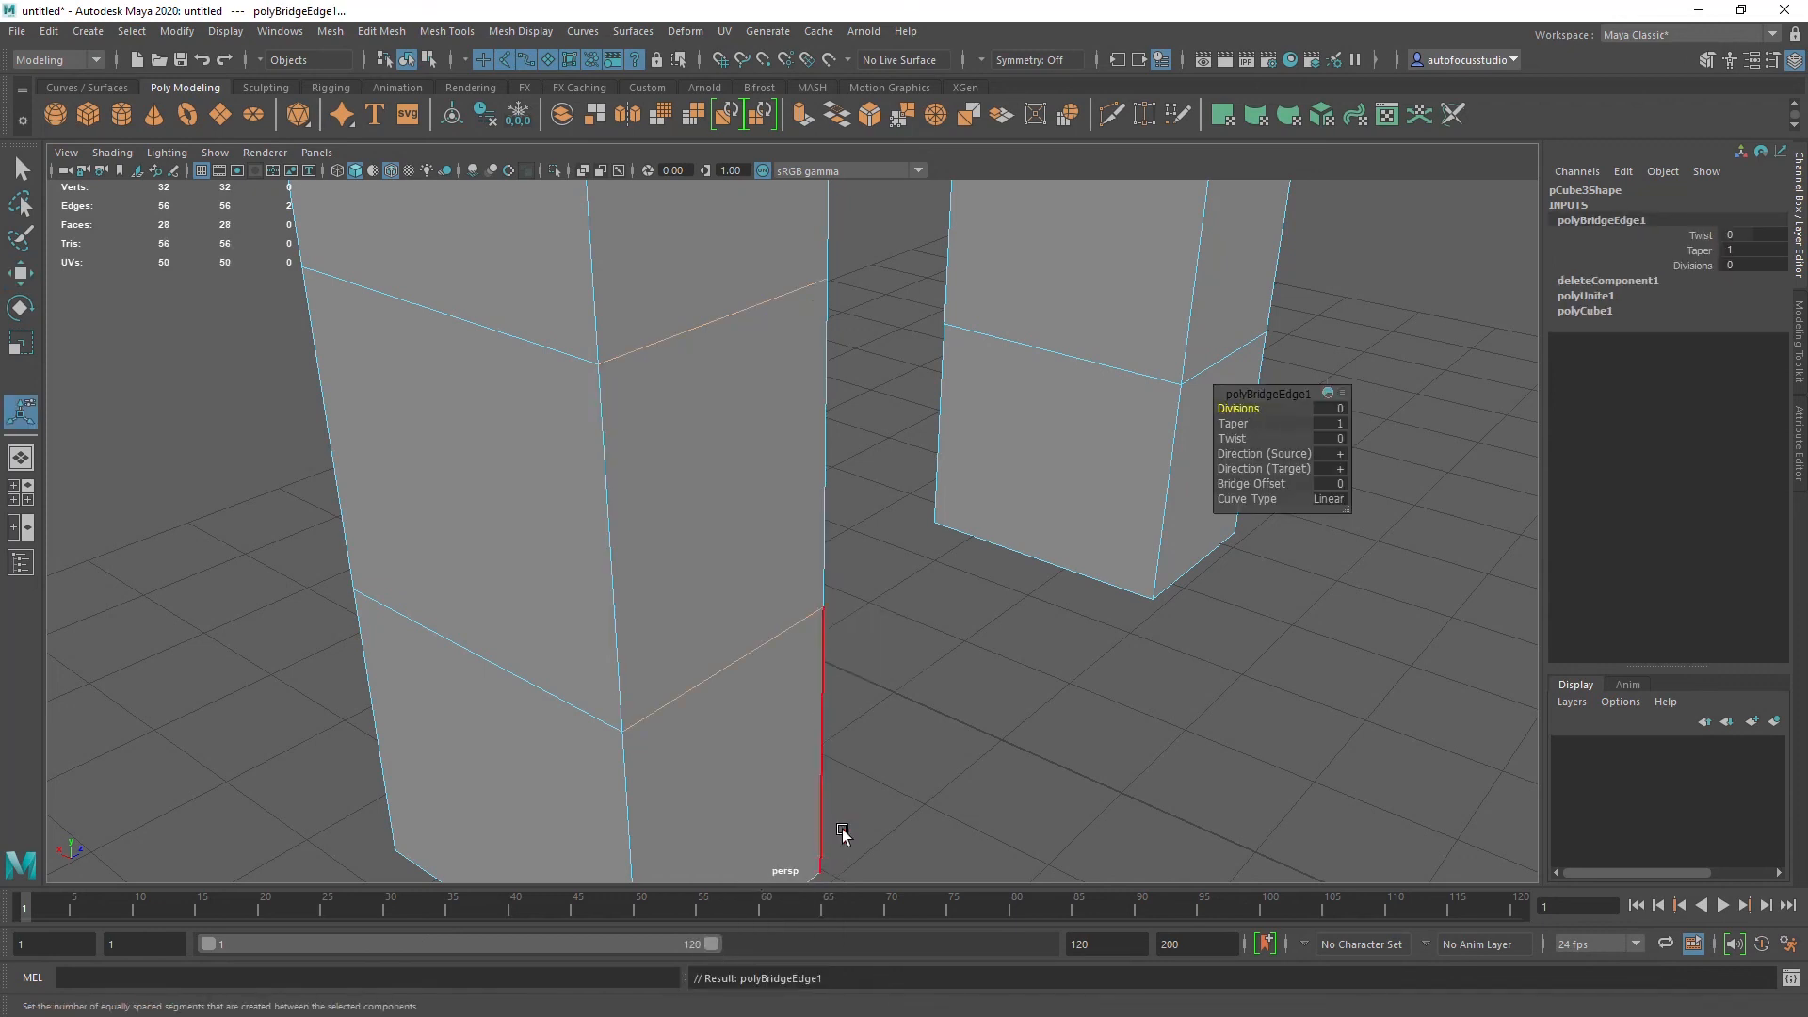
Step: Return the combined mesh to object mode, switch its smooth preview on and back off, and inspect both columns
right_click_drag(719, 384, 768, 374)
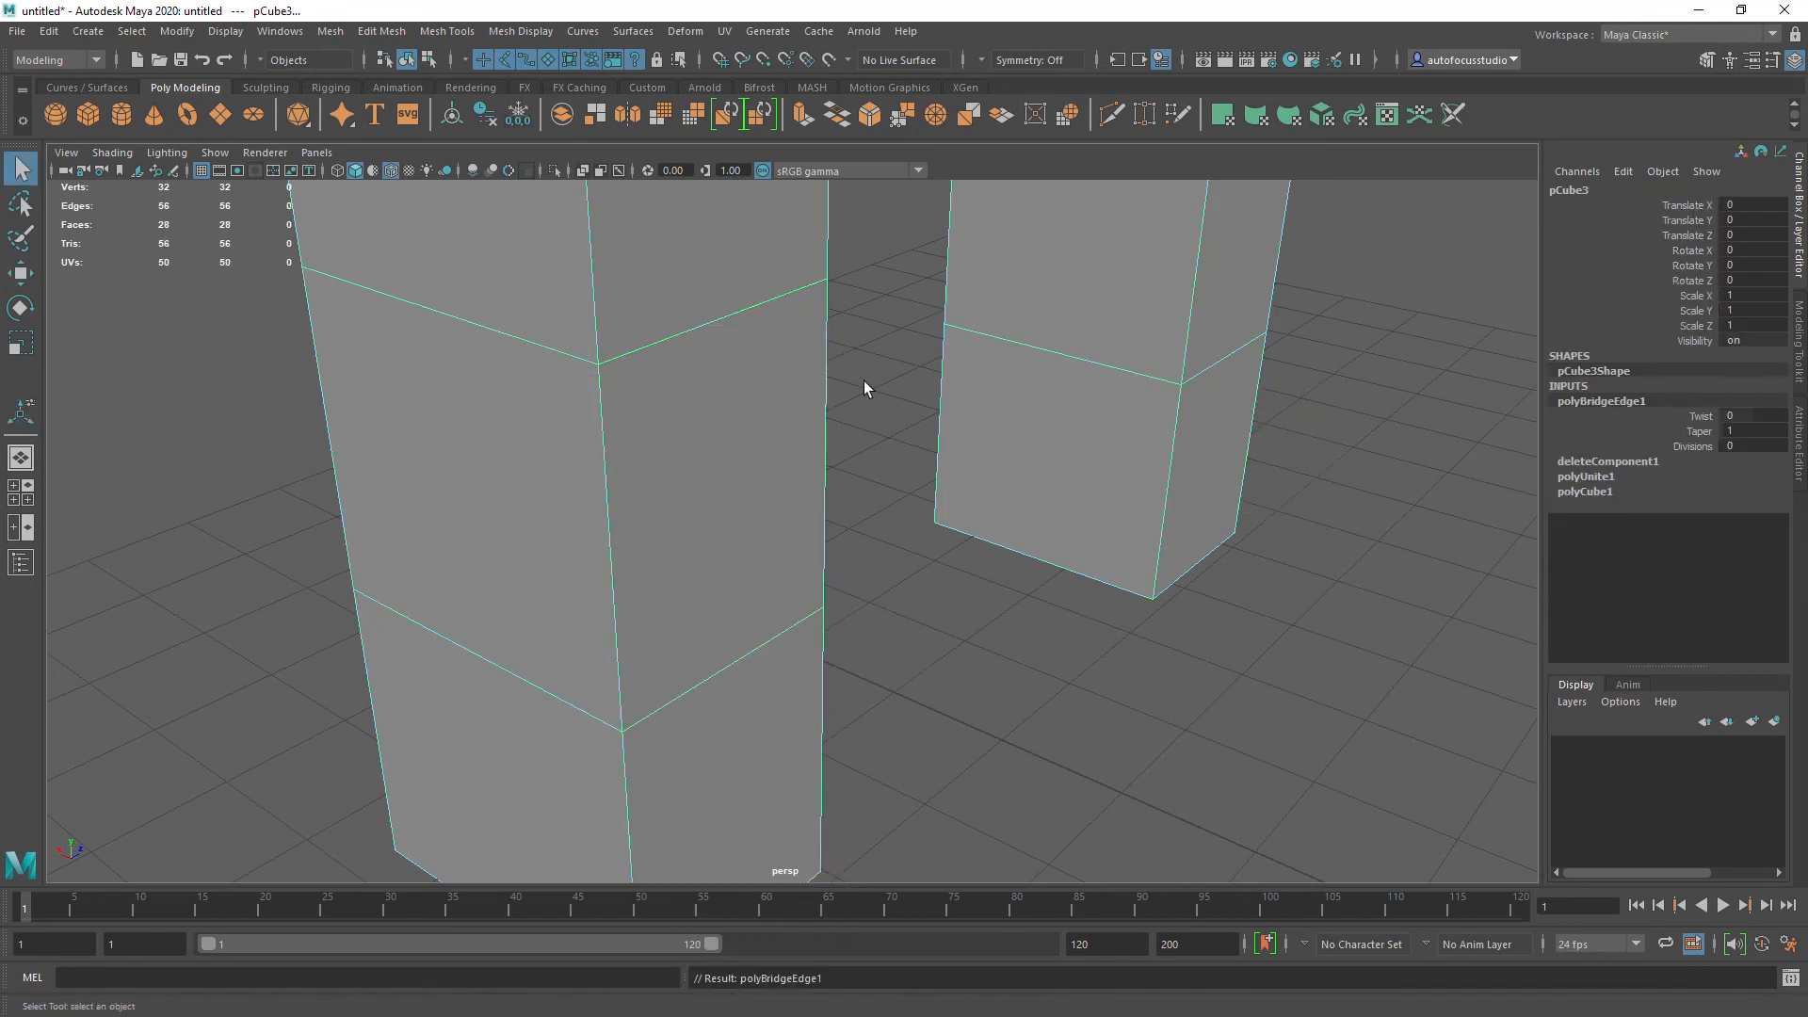
key("3")
key("1")
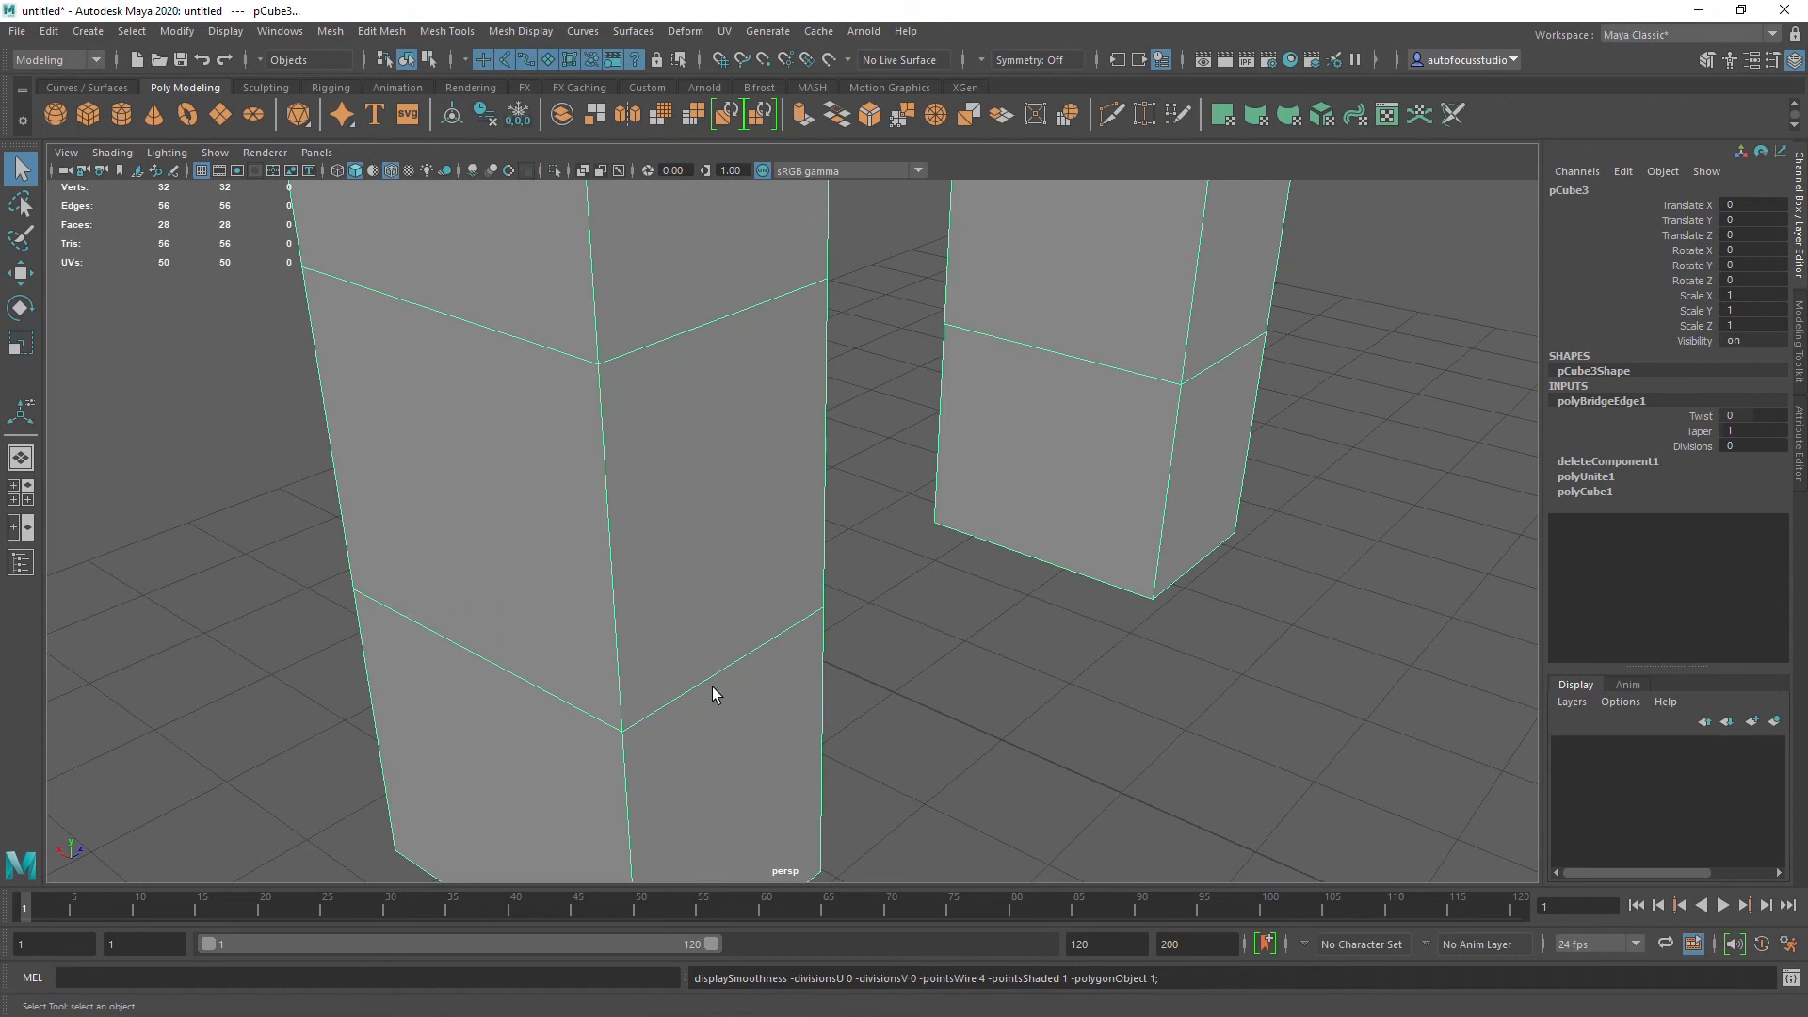
left_click_drag(737, 600, 715, 420, "alt")
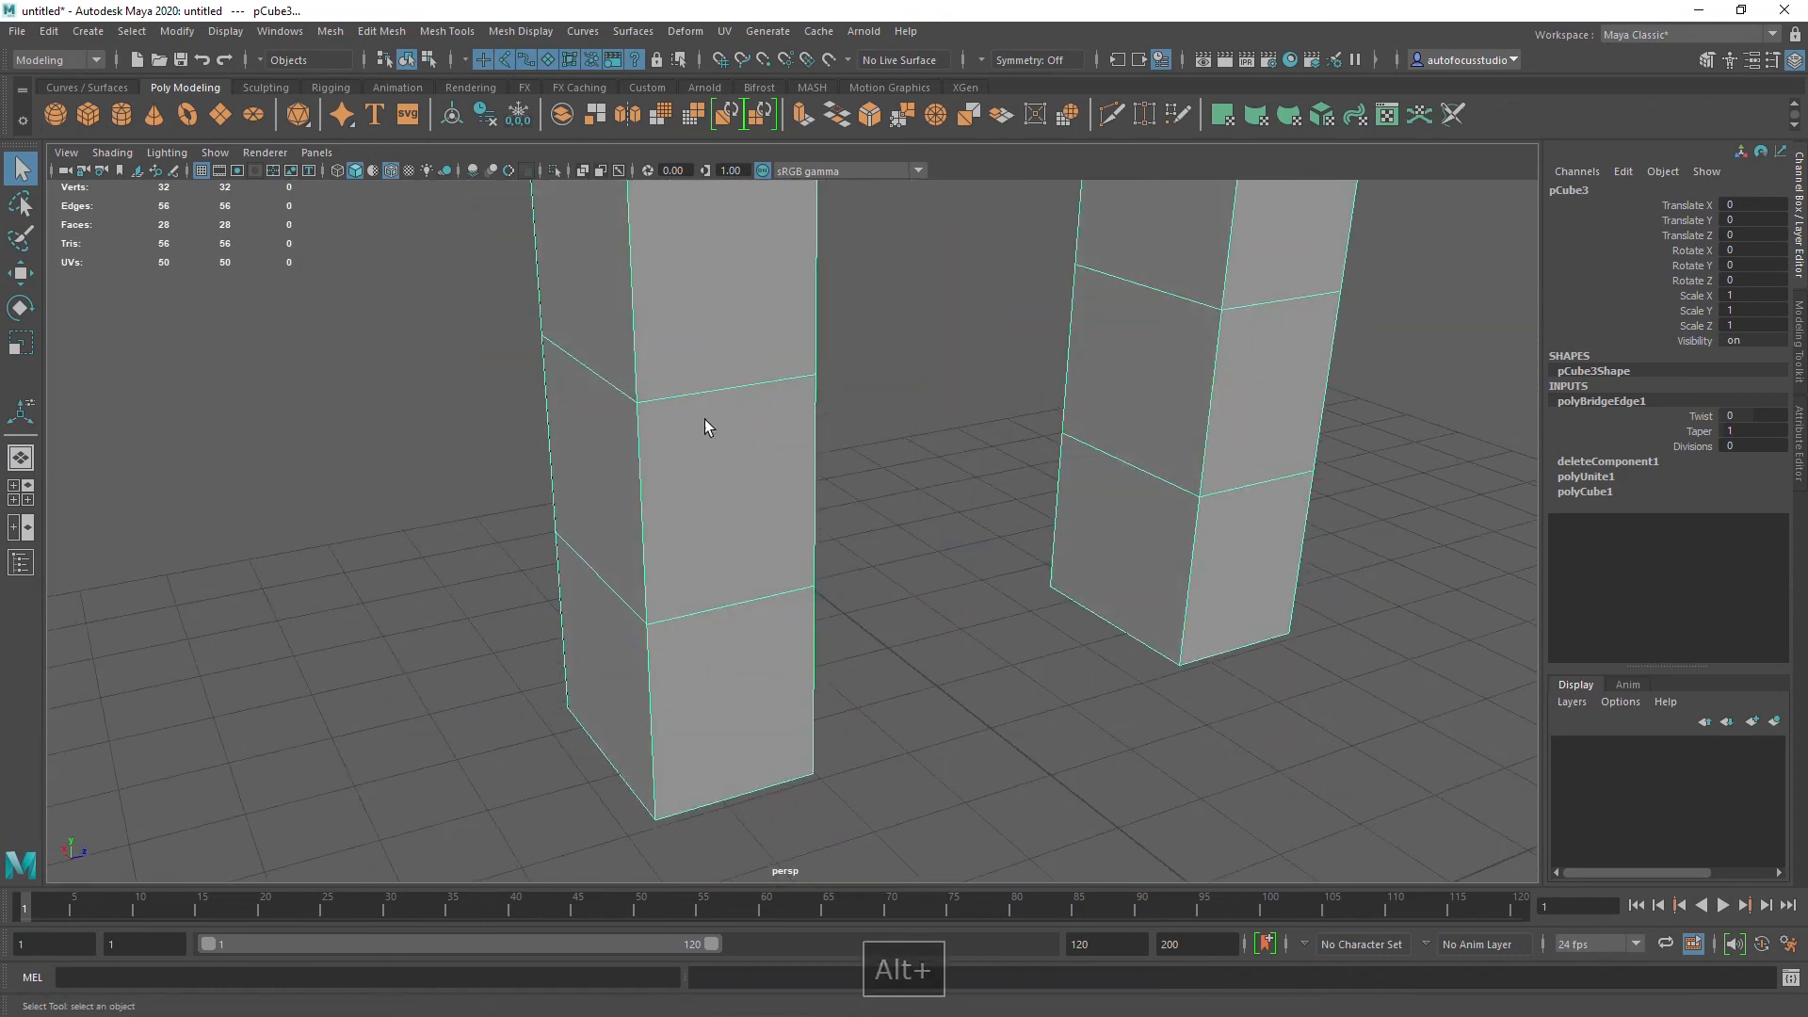
right_click_drag(693, 469, 691, 518, "alt")
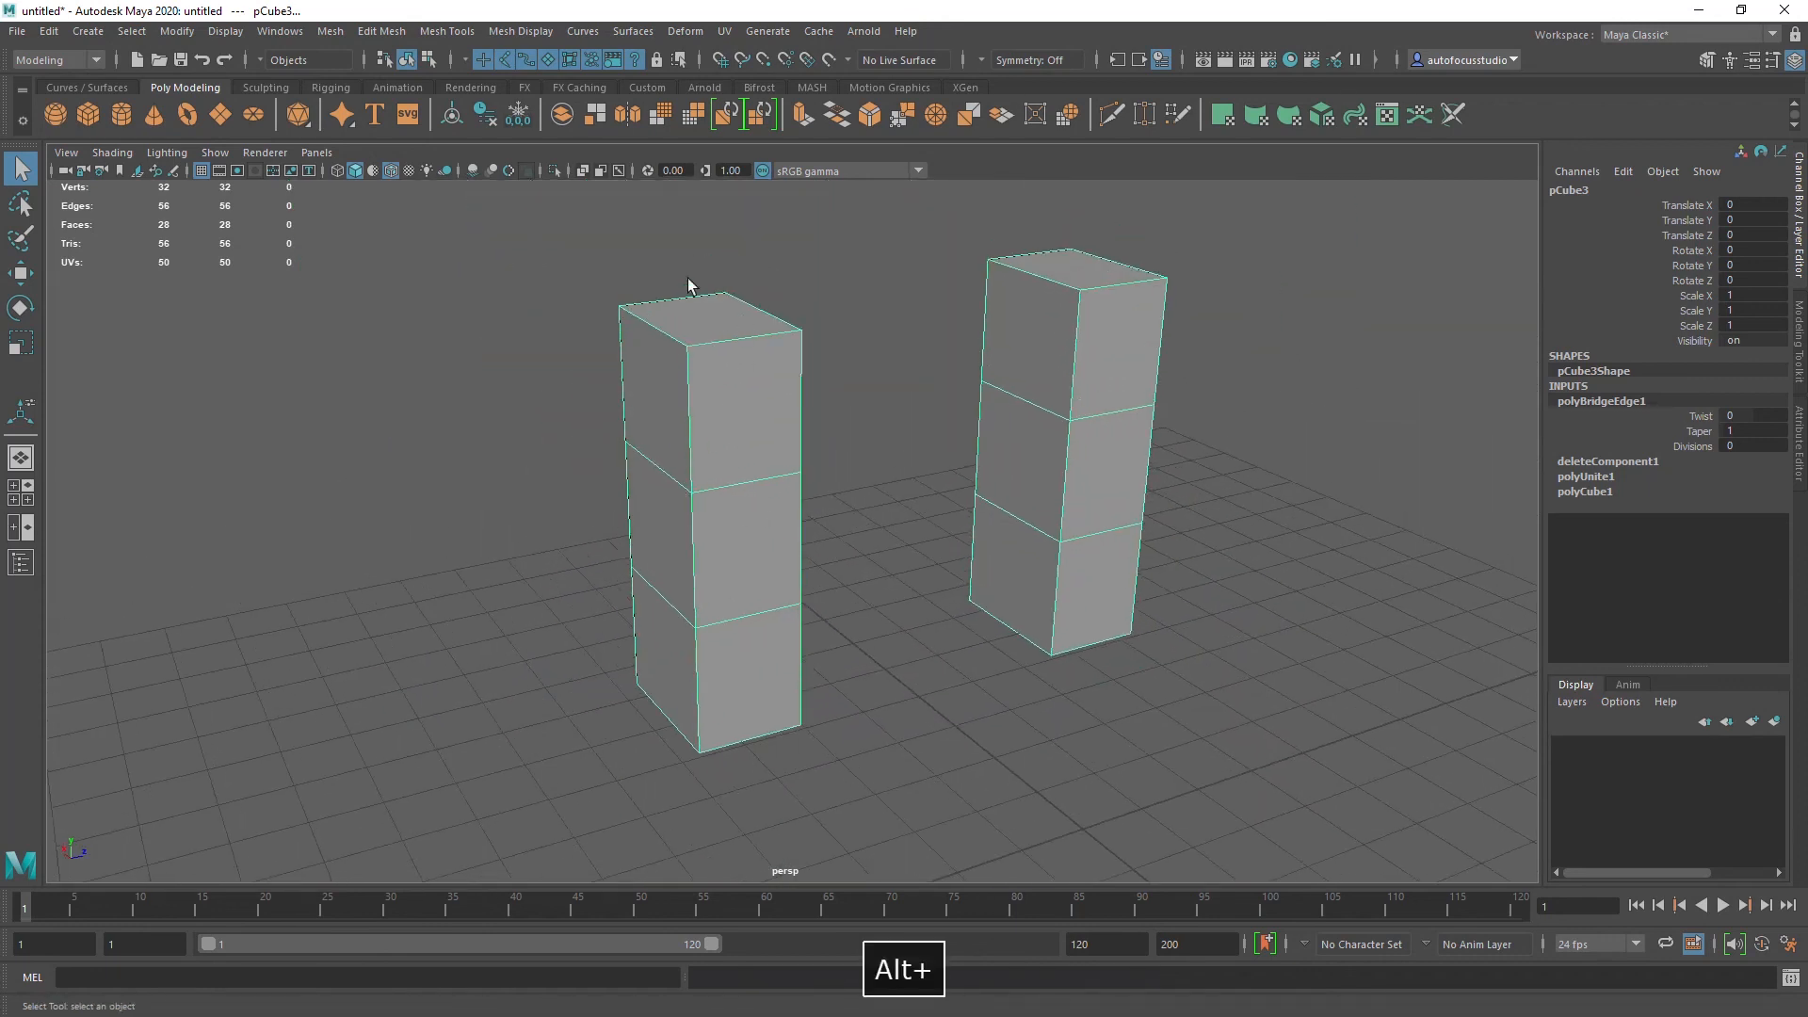